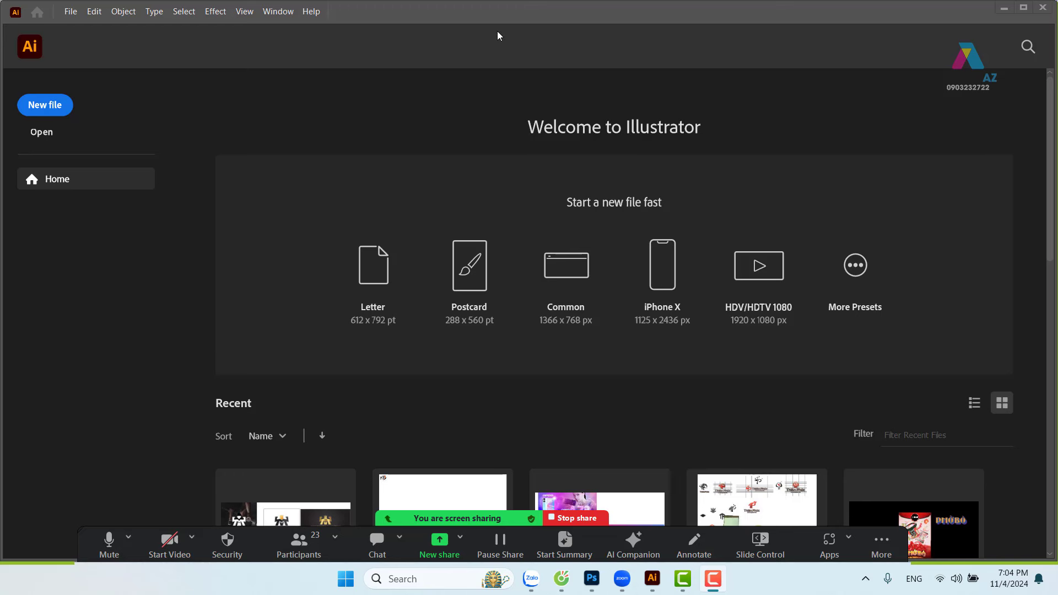
Step: Mute all meeting participants and close the participant list
click(301, 543)
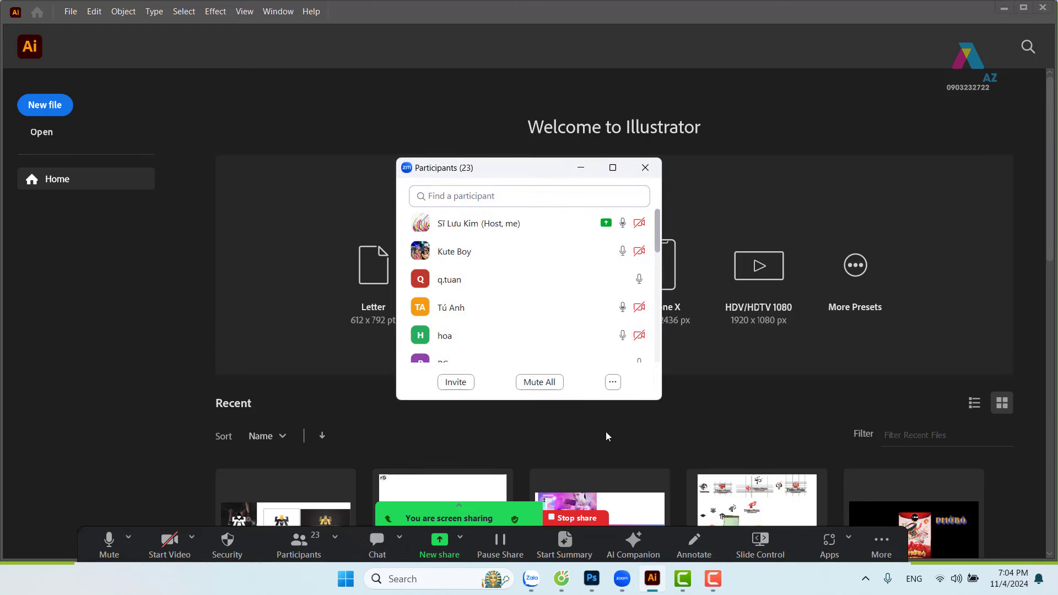
click(550, 383)
click(605, 324)
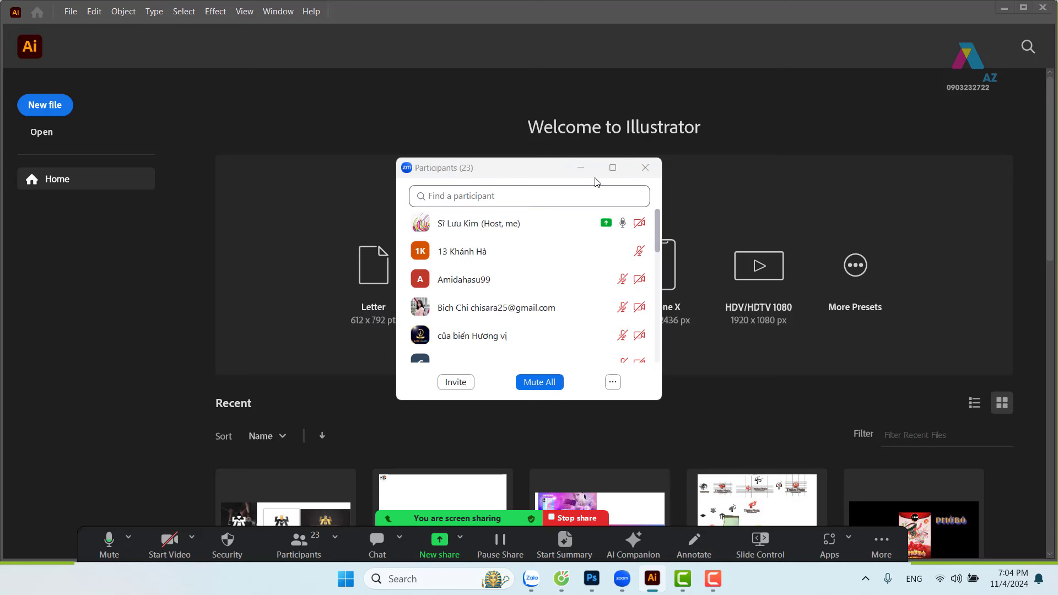
click(580, 165)
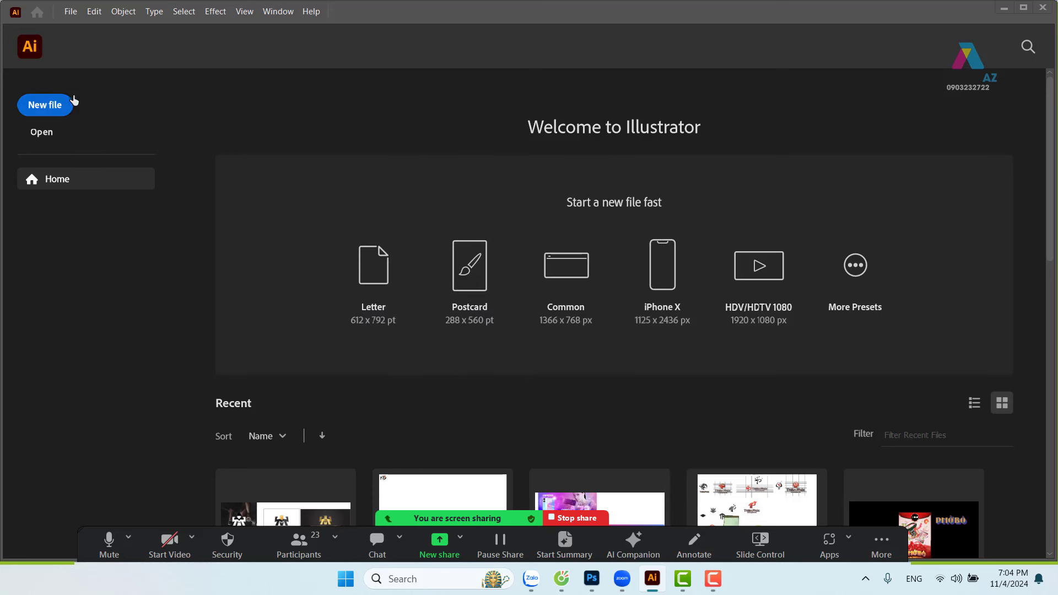
Step: Start a new A4 portrait CMYK document and show the measurement Units list
click(71, 12)
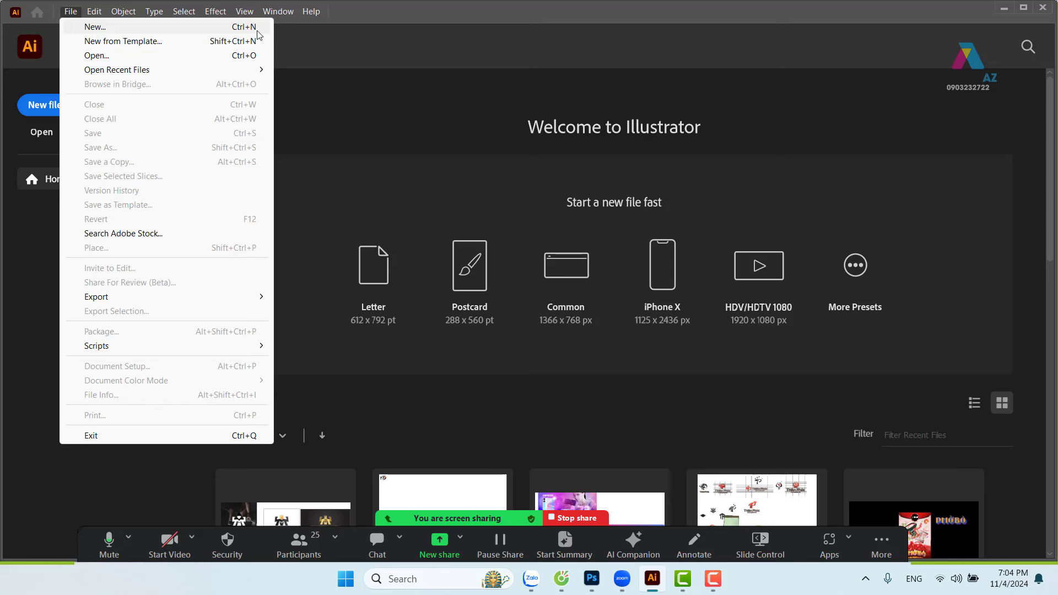
click(484, 95)
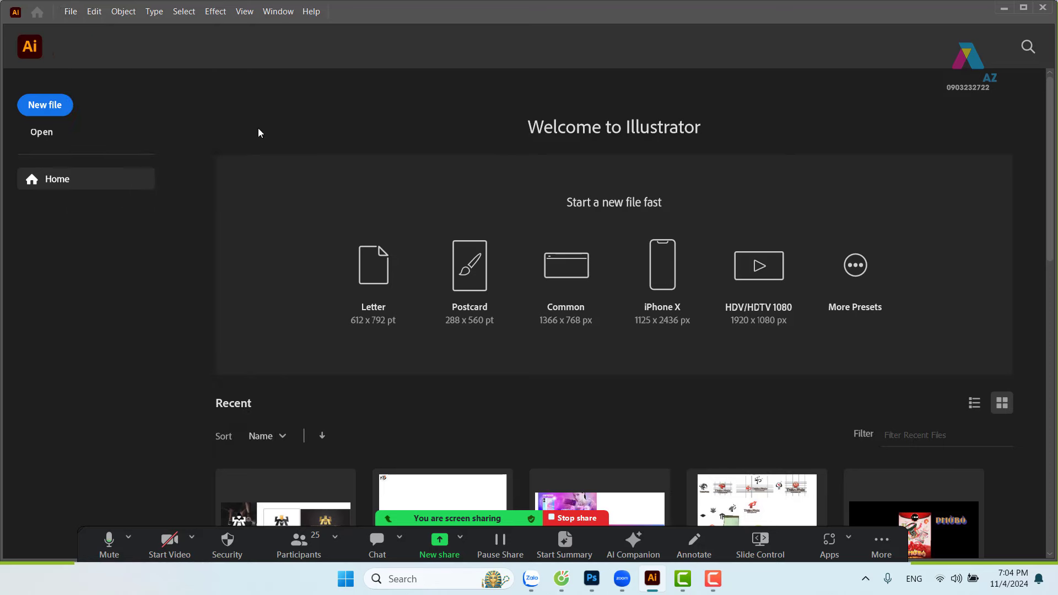
click(50, 106)
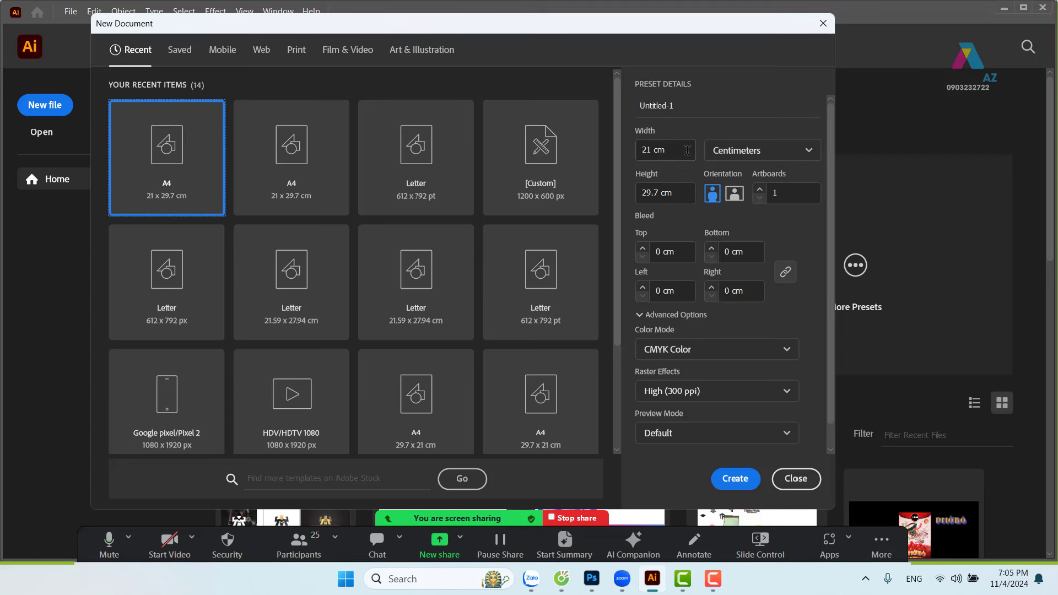
click(678, 110)
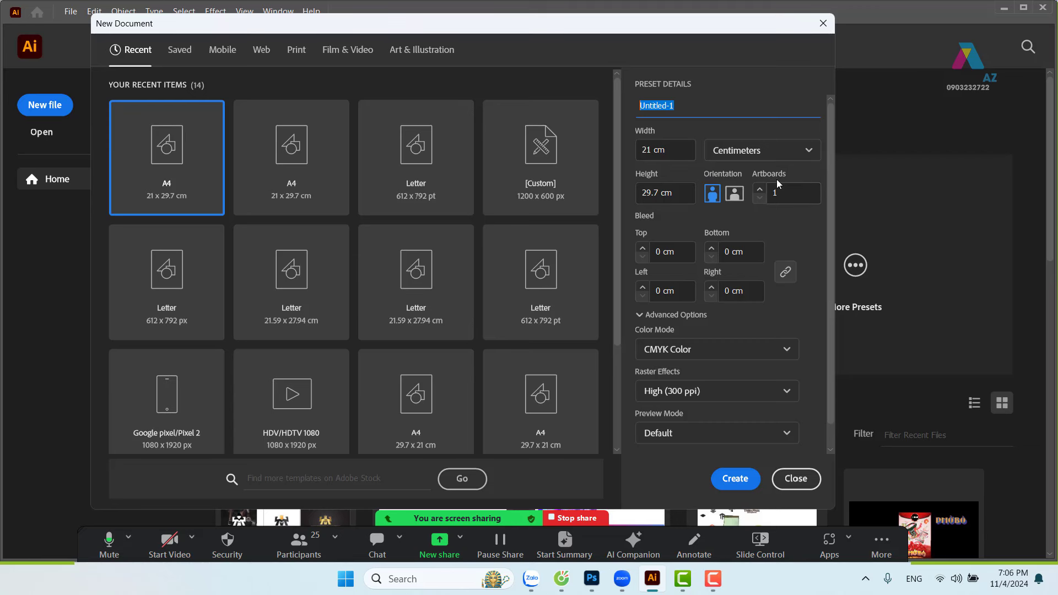
click(770, 156)
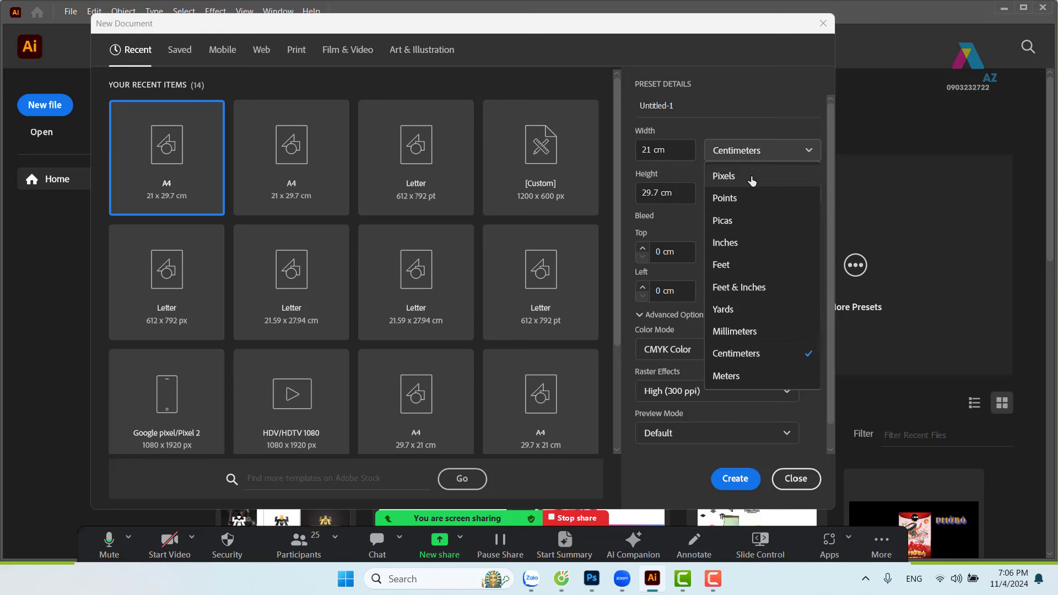
click(775, 160)
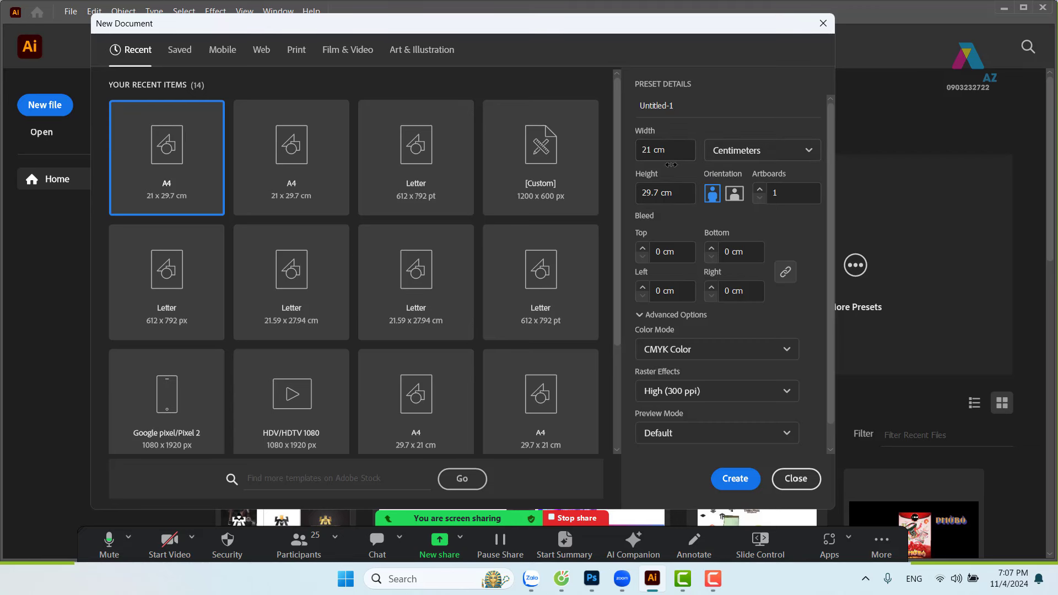
click(734, 193)
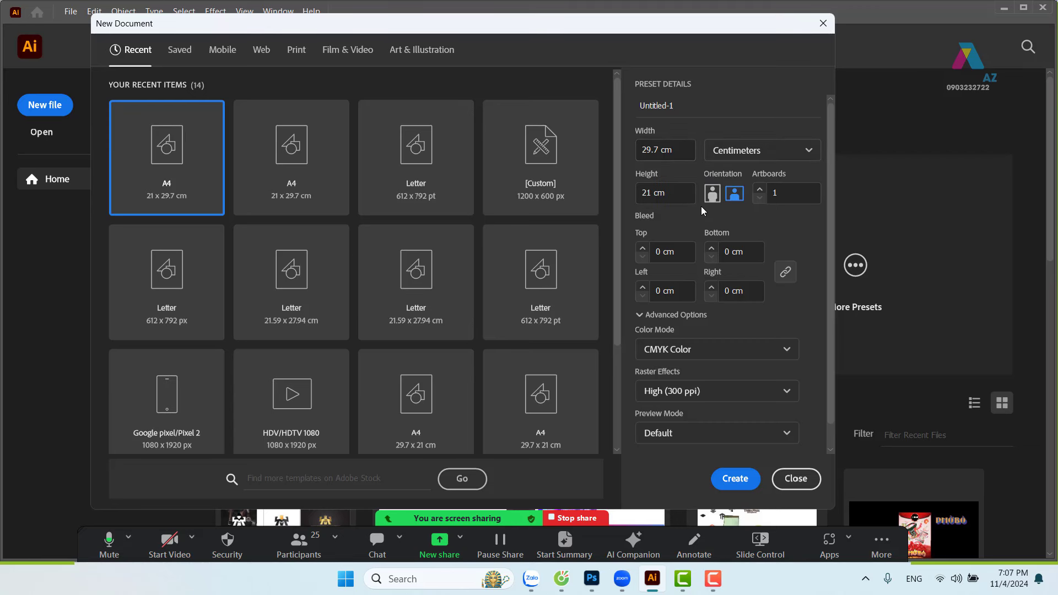
click(712, 193)
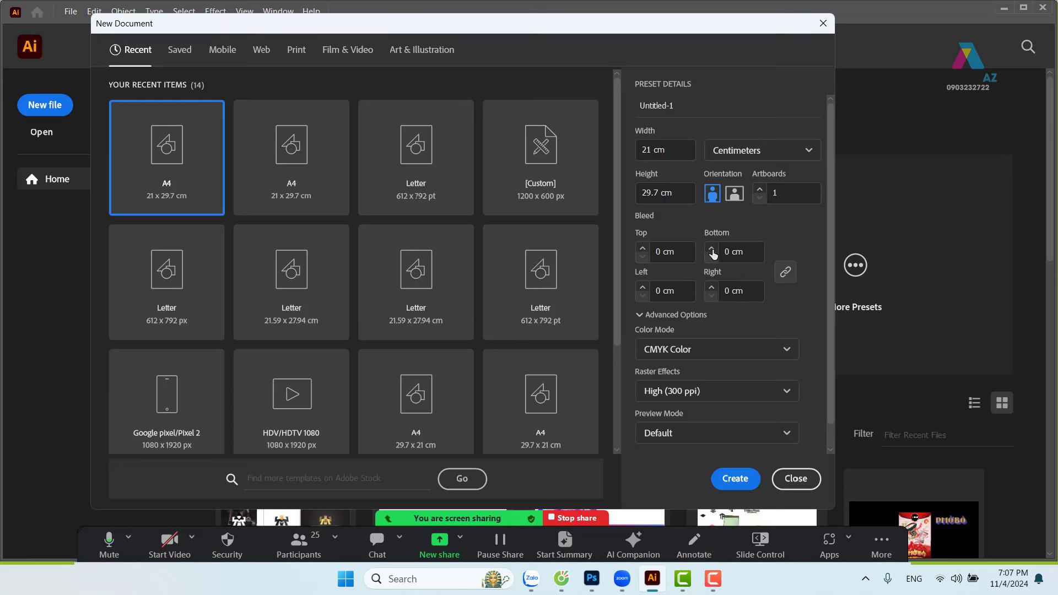
Step: Raise the linked bleed to 0.3 cm on all sides and create the A4 document
click(665, 104)
click(644, 249)
click(644, 249)
text(0.3)
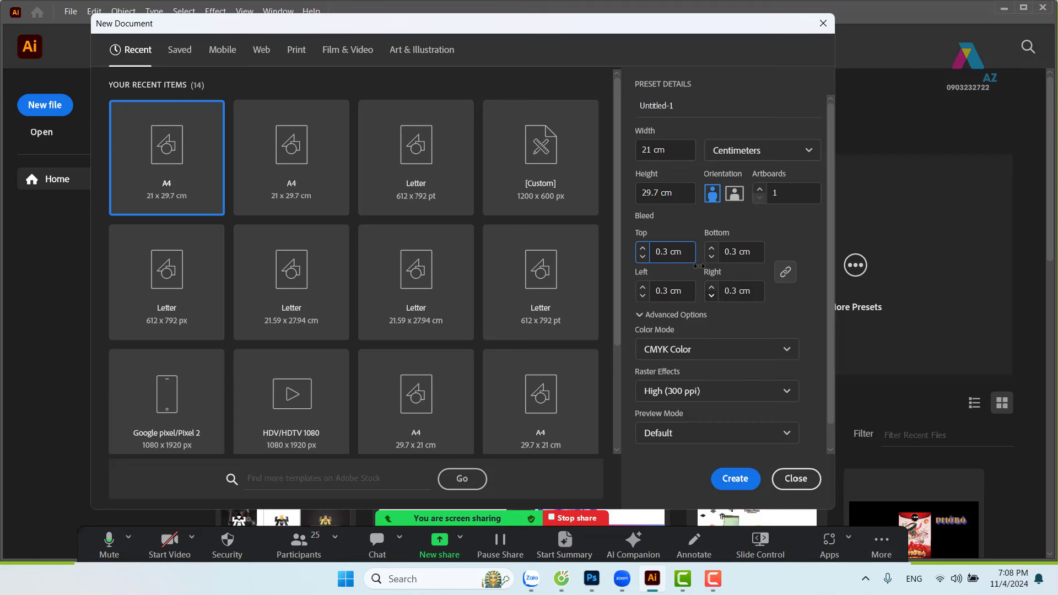
click(730, 485)
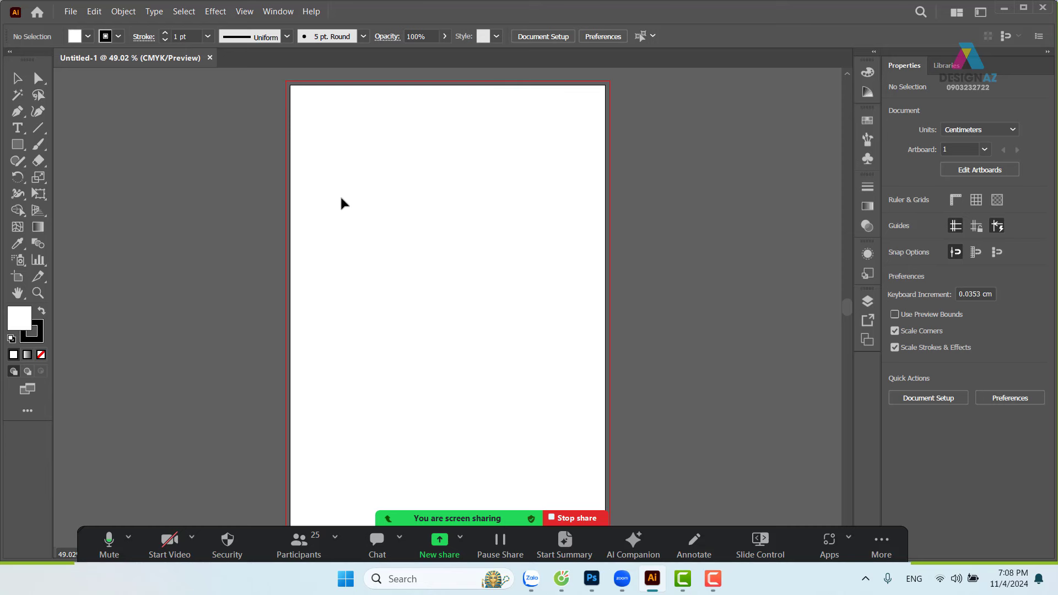
Step: Scroll over the new artboard, close Untitled-1 and start a second new document
scroll(589, 280, down, 3)
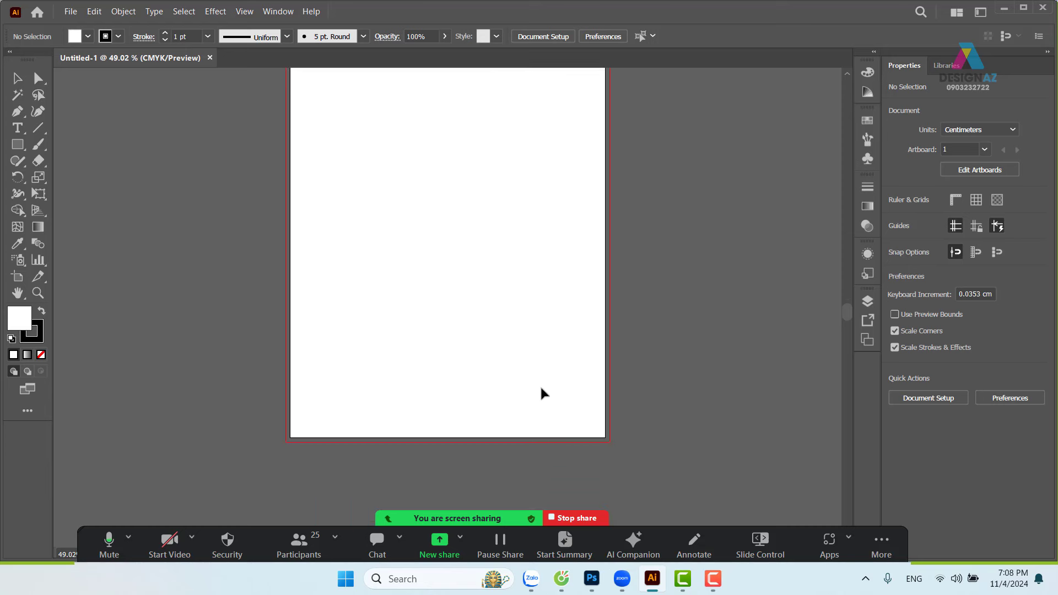
scroll(541, 324, up, 3)
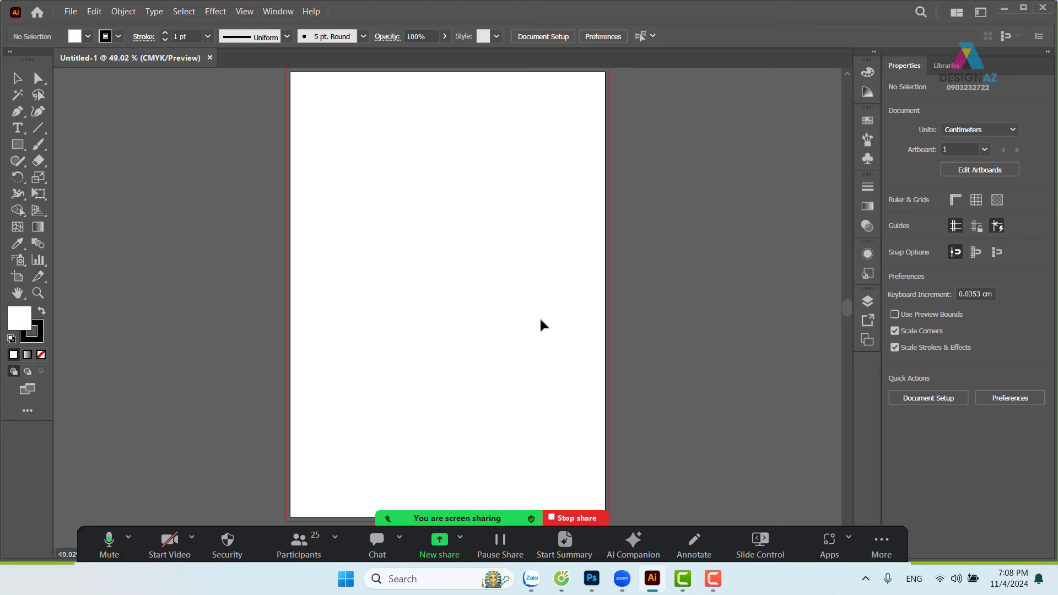
click(210, 58)
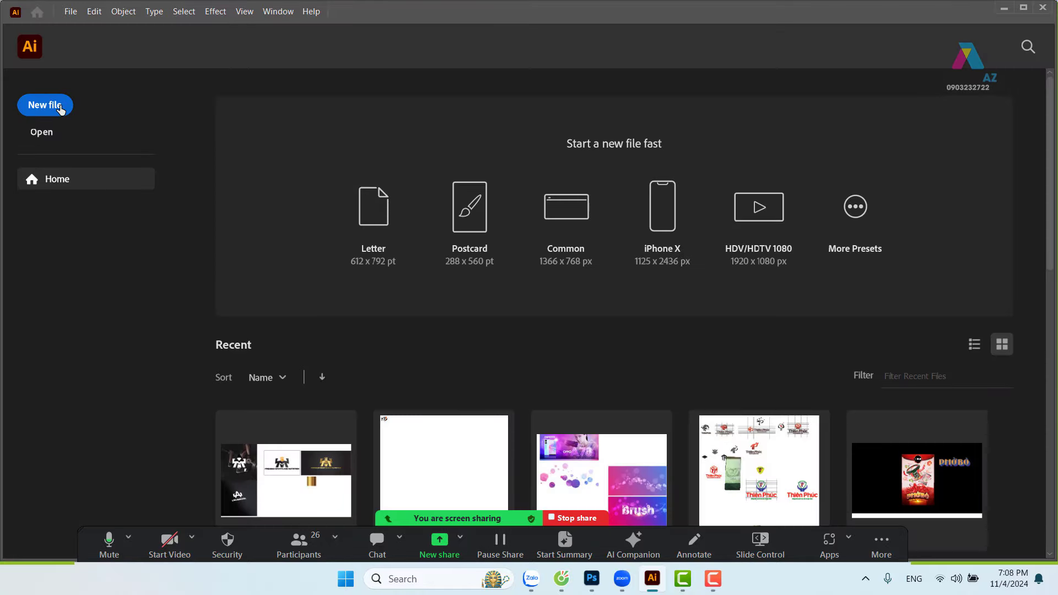
click(60, 109)
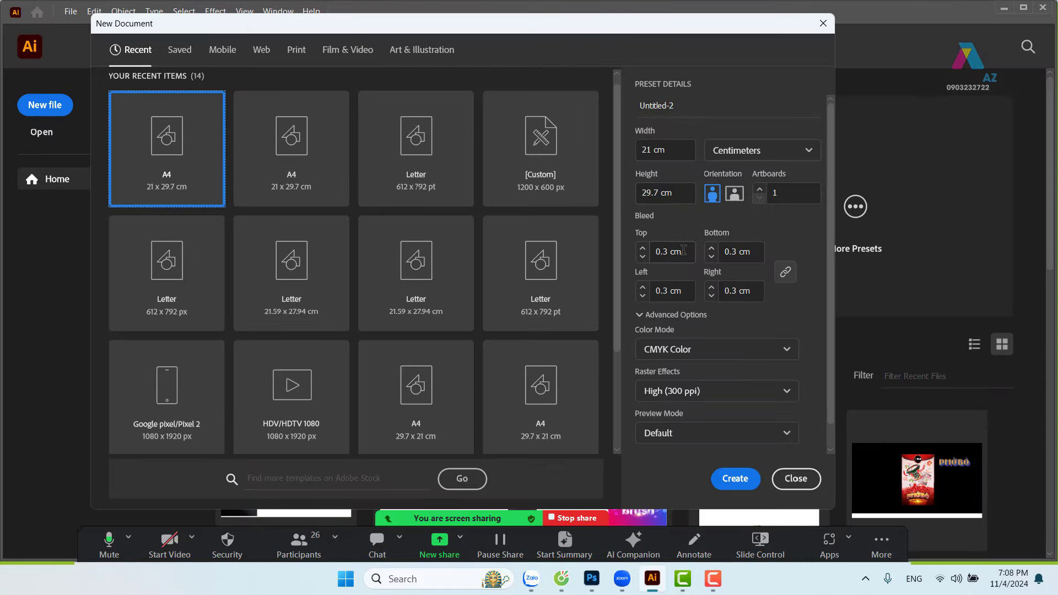
Step: Reset all bleeds to 0 cm and check the 21 × 29.7 cm size, 1 artboard and name
click(643, 301)
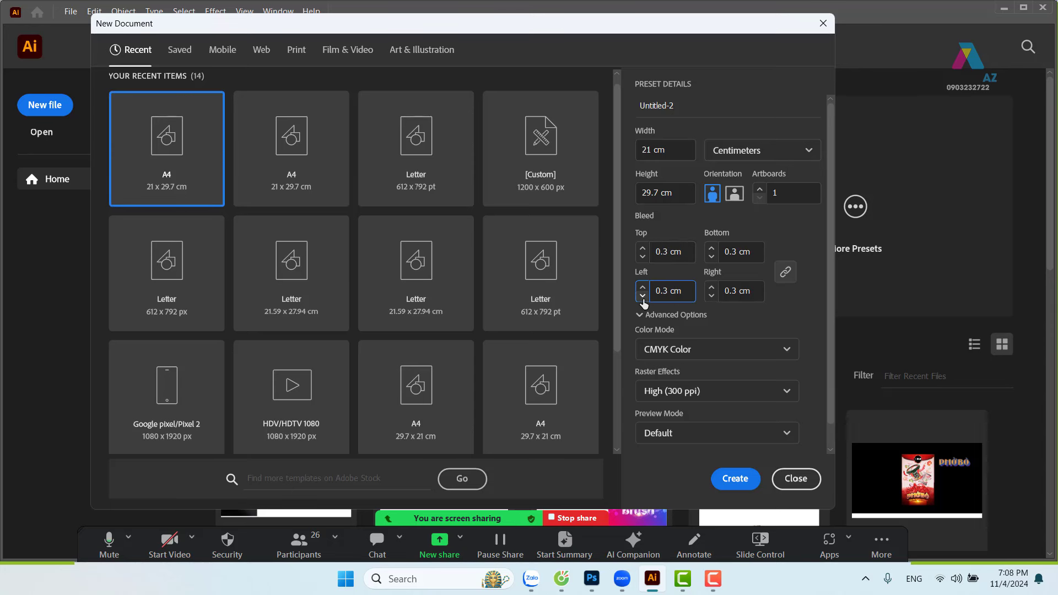
click(643, 296)
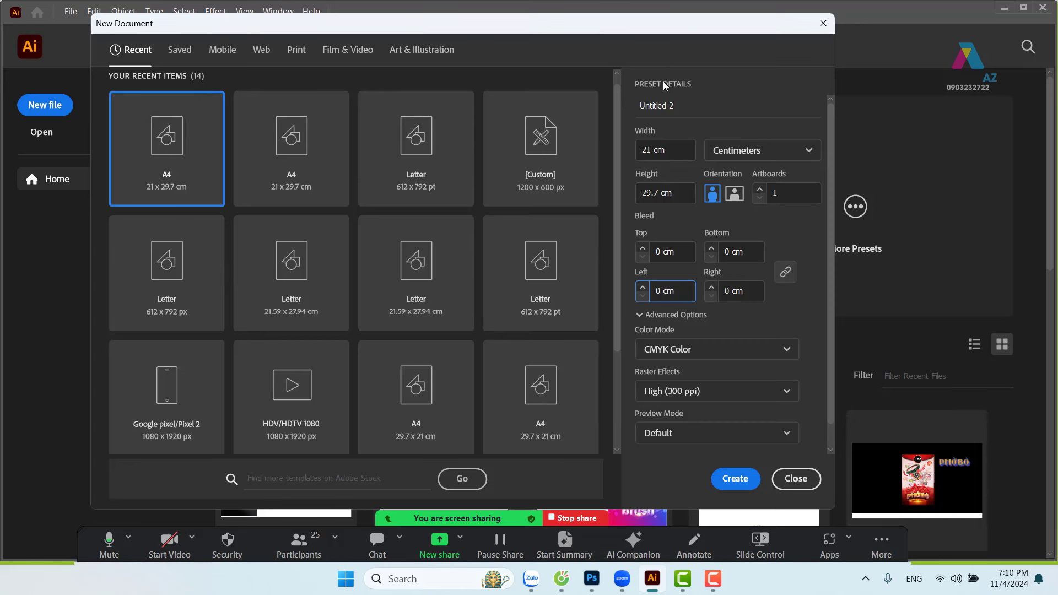
click(716, 102)
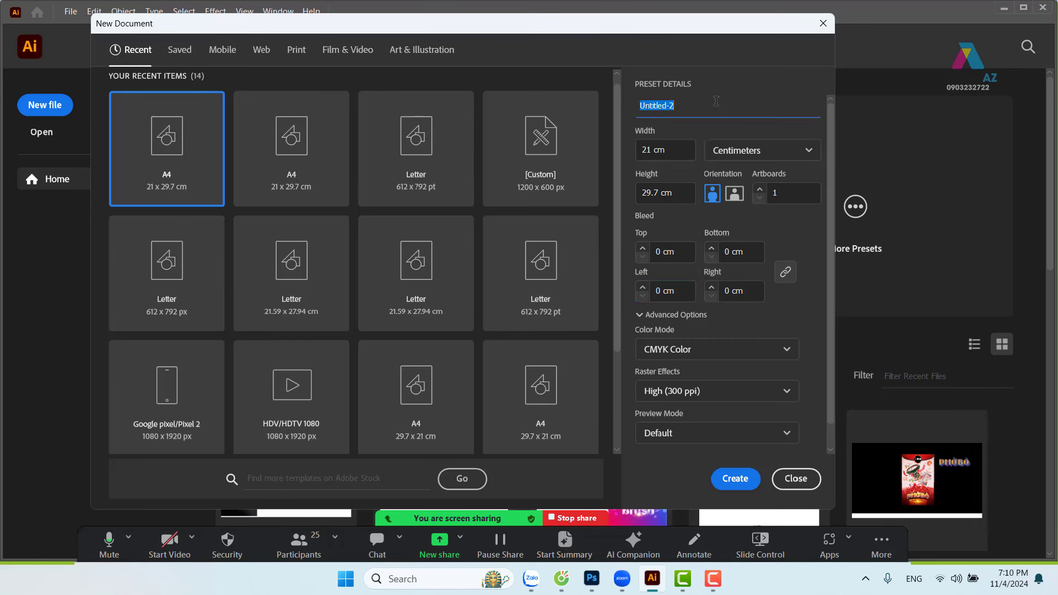
click(675, 157)
click(678, 192)
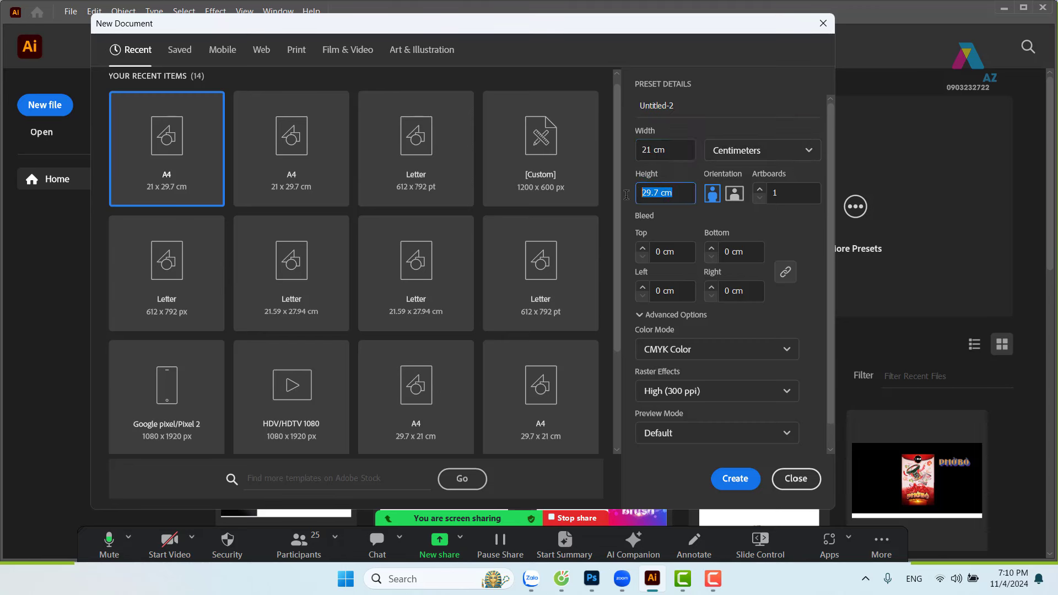
click(788, 192)
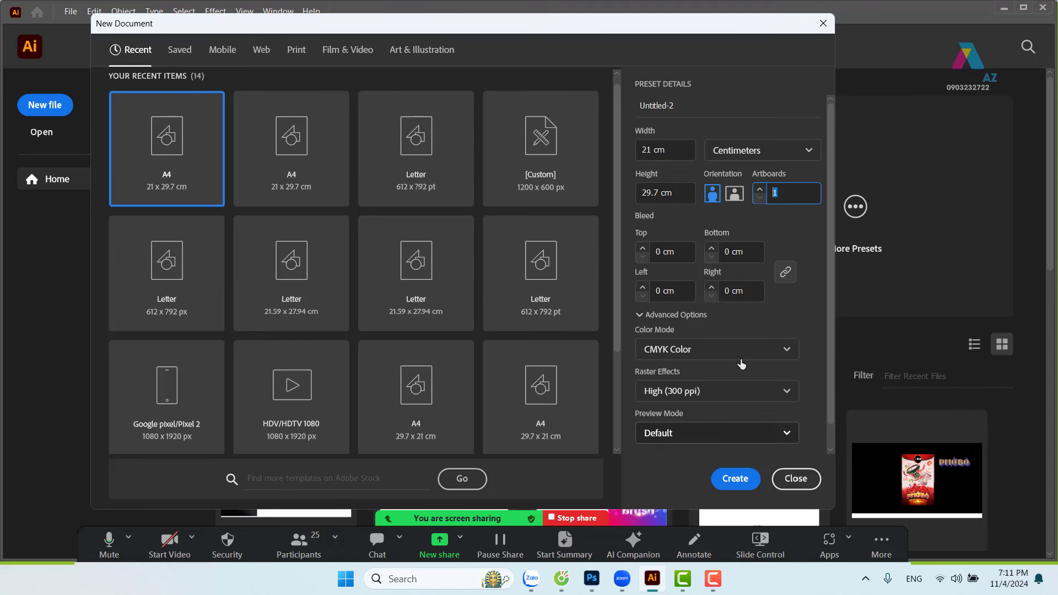
click(681, 150)
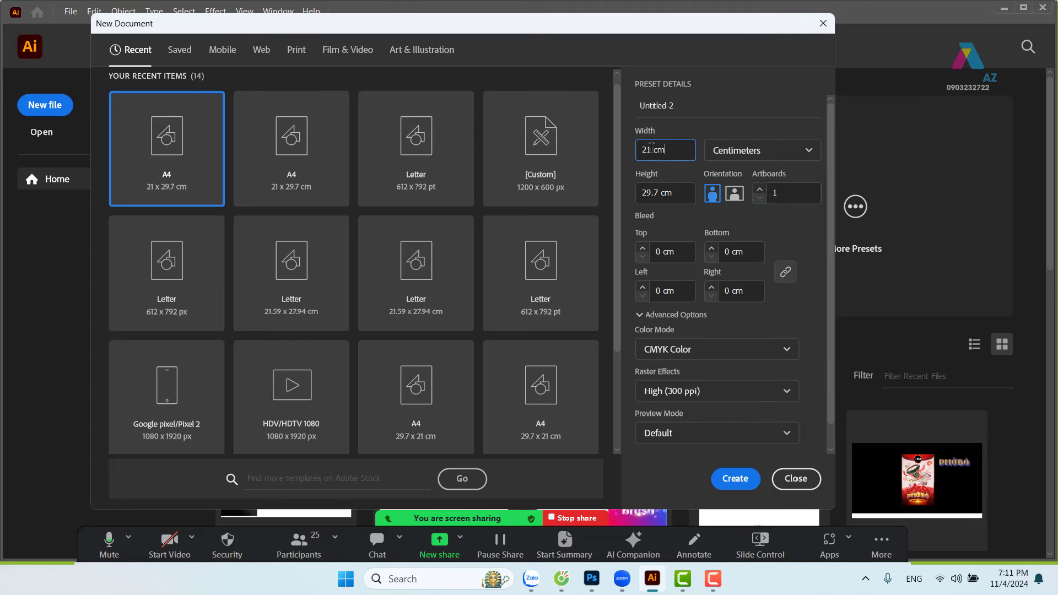
click(690, 189)
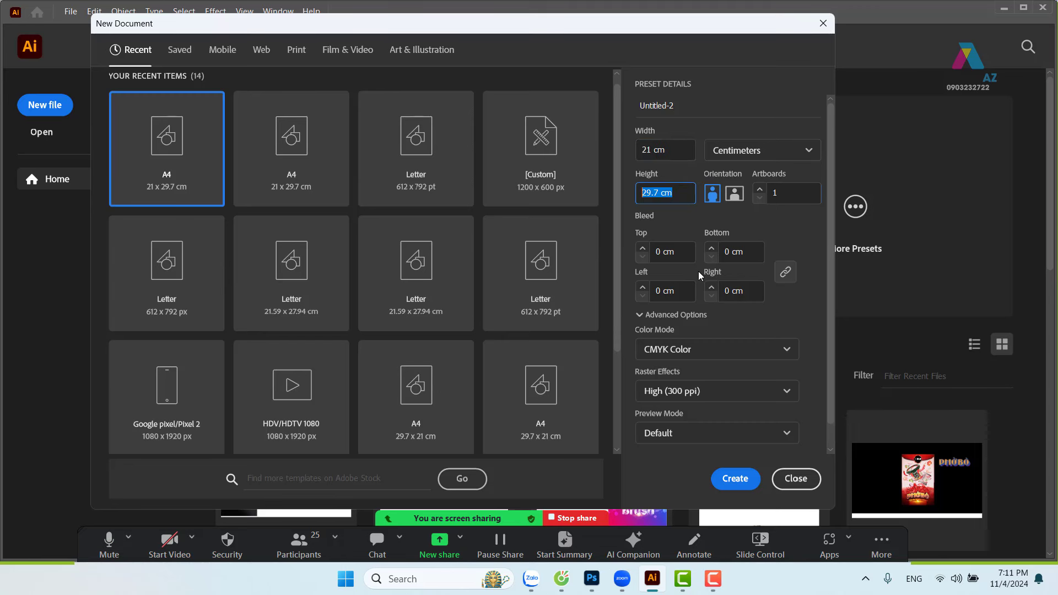
click(646, 251)
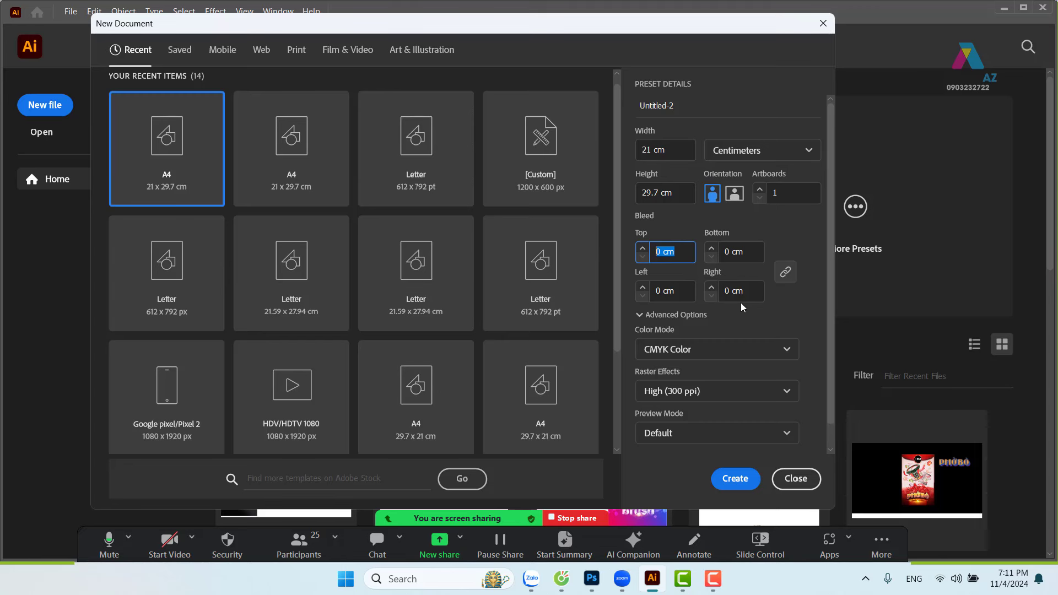
Step: Create Untitled-2 and zoom in and out, finishing at 33.33% to see the whole page
click(739, 483)
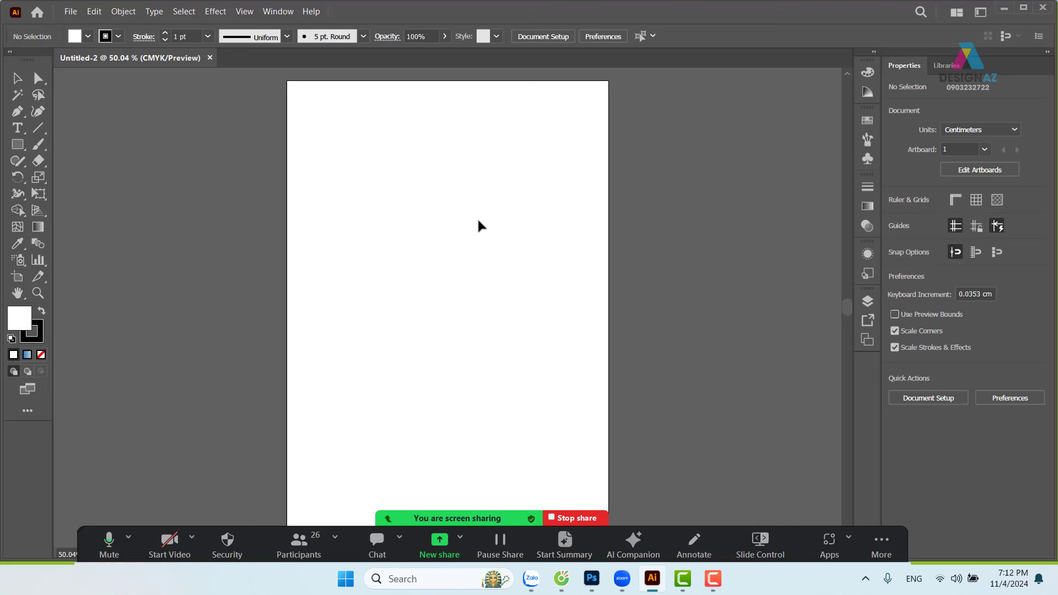
key(ctrl+equal)
key(ctrl+equal)
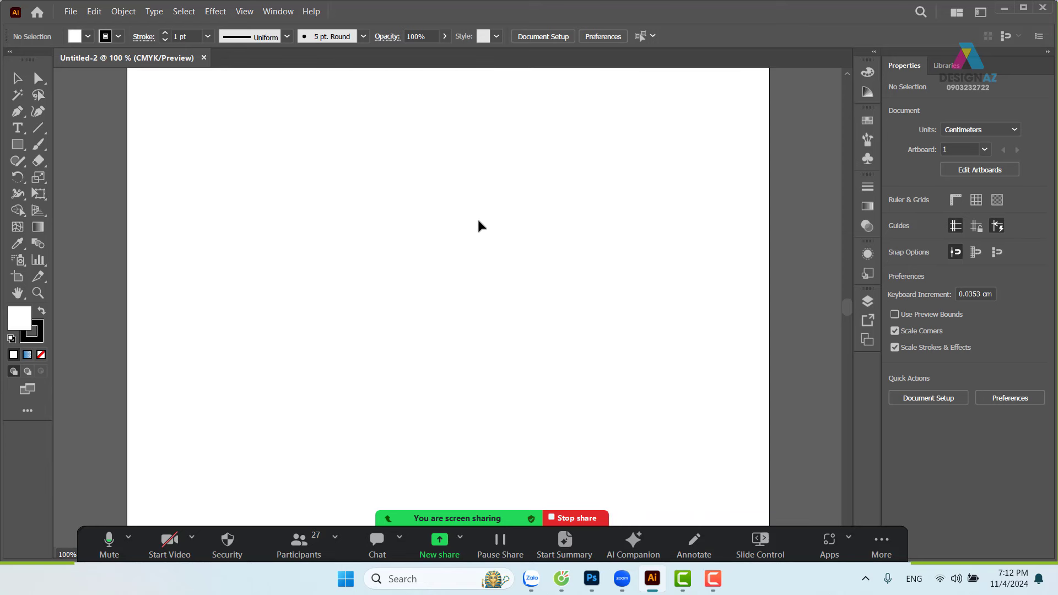
key(ctrl+minus)
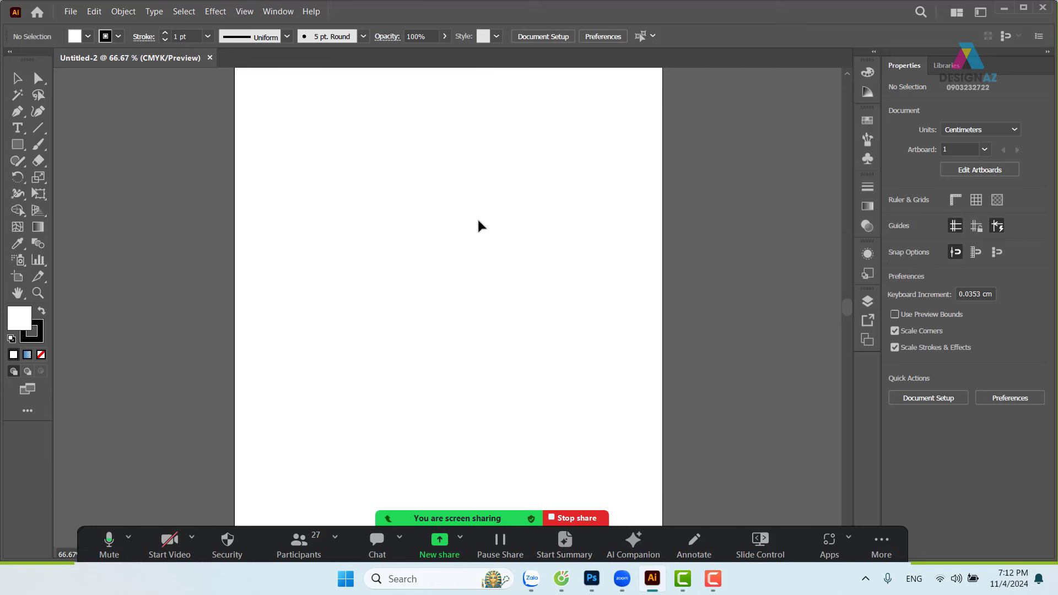
key(ctrl+minus)
key(ctrl+minus)
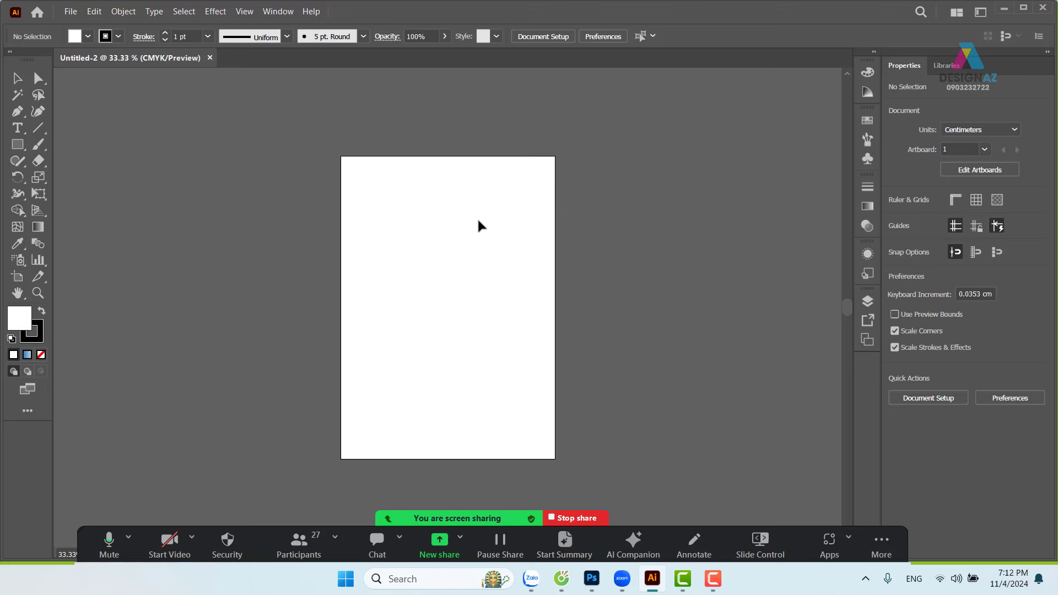
key(ctrl+plus)
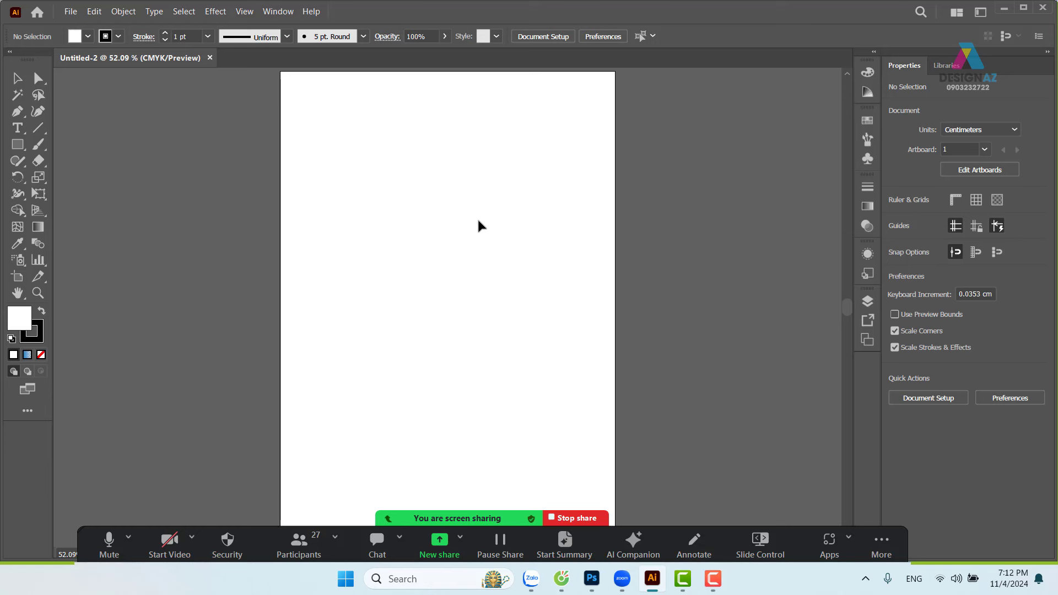
key(ctrl+minus)
key(ctrl+minus)
key(ctrl+plus)
key(ctrl+plus)
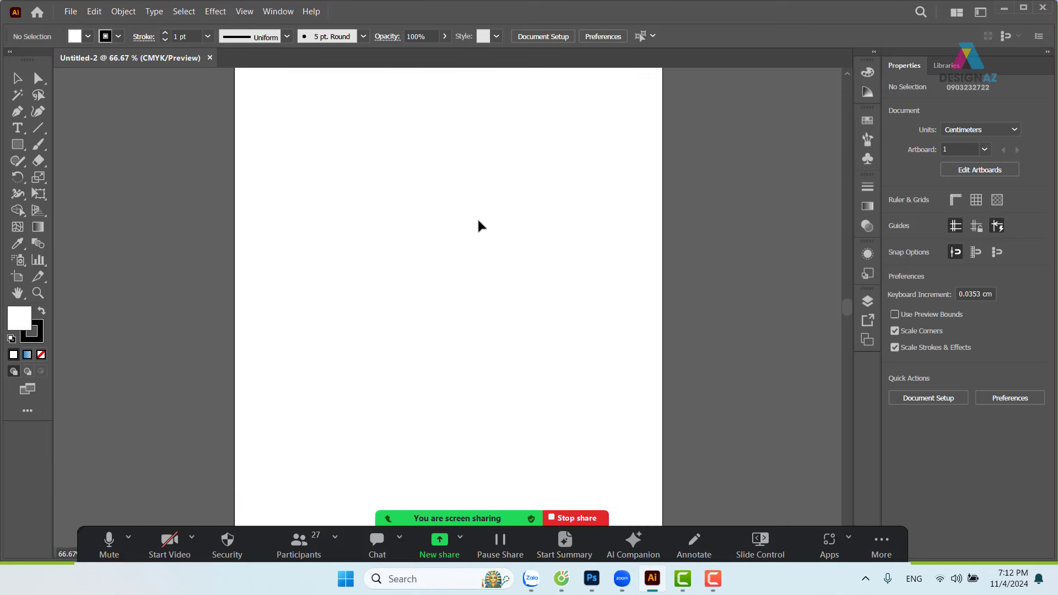
key(ctrl+0)
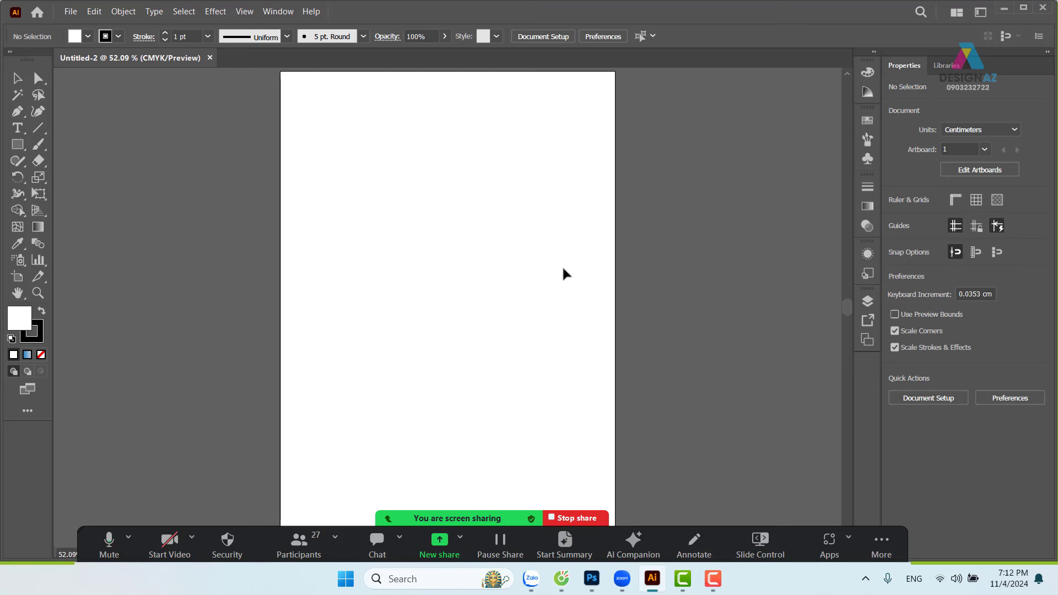
key(ctrl+equal)
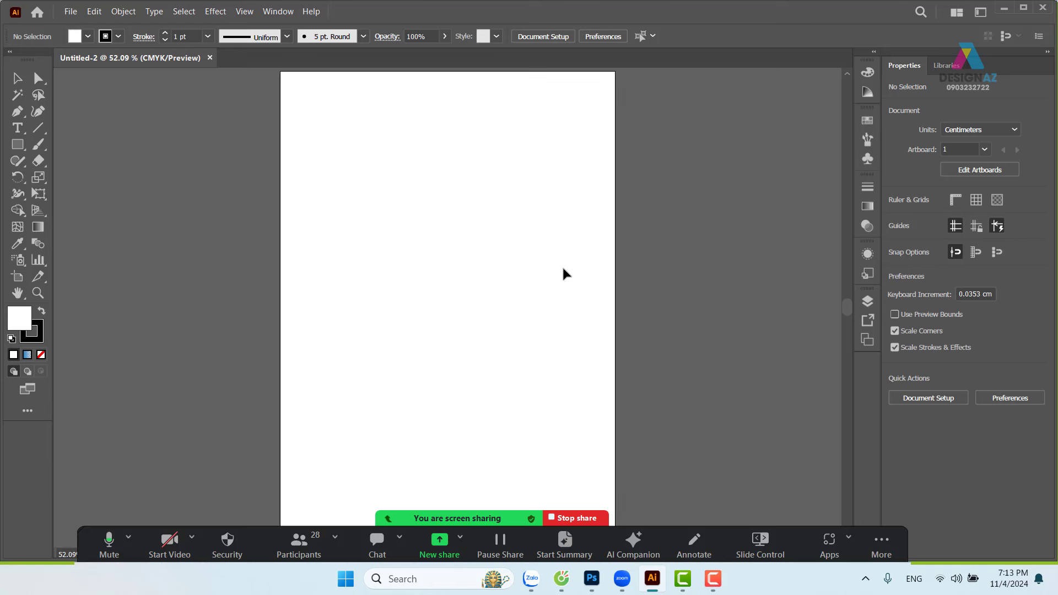
key(ctrl+minus)
key(ctrl+minus)
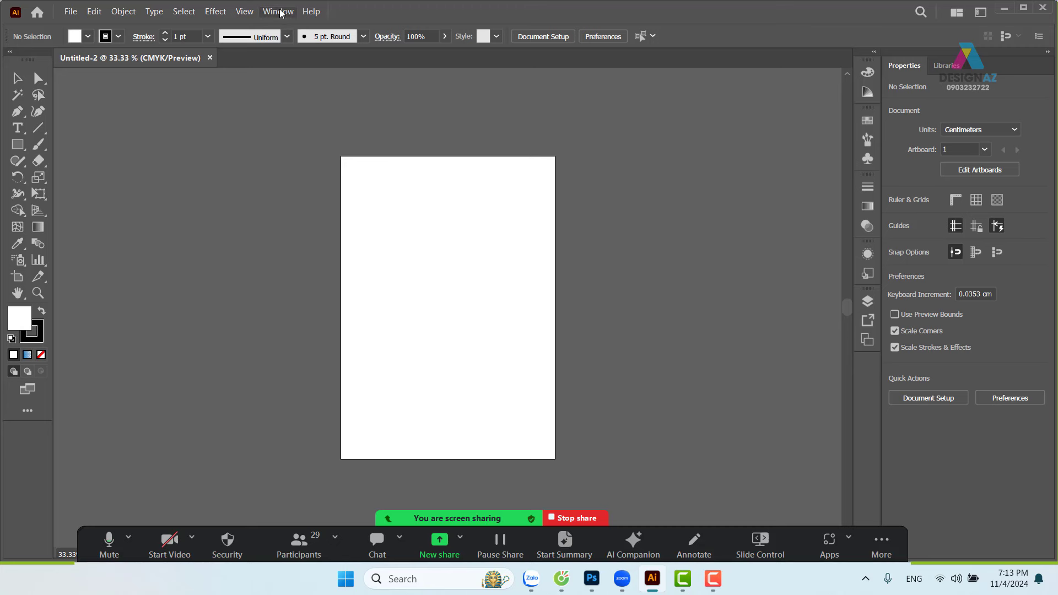
Step: Choose Essentials Classic from Window > Workspace
click(281, 14)
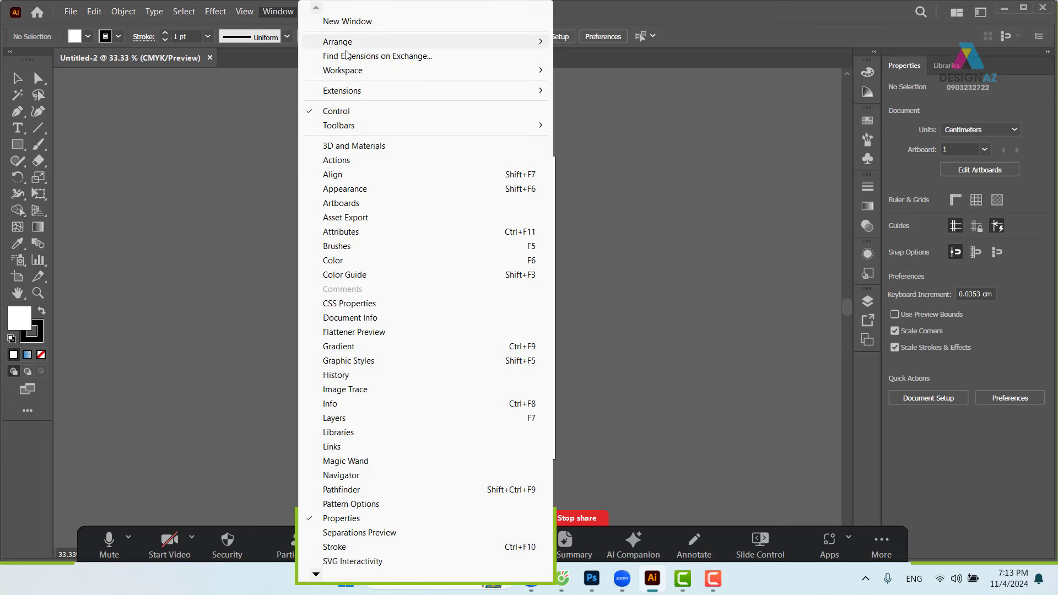
mouse_move(343, 70)
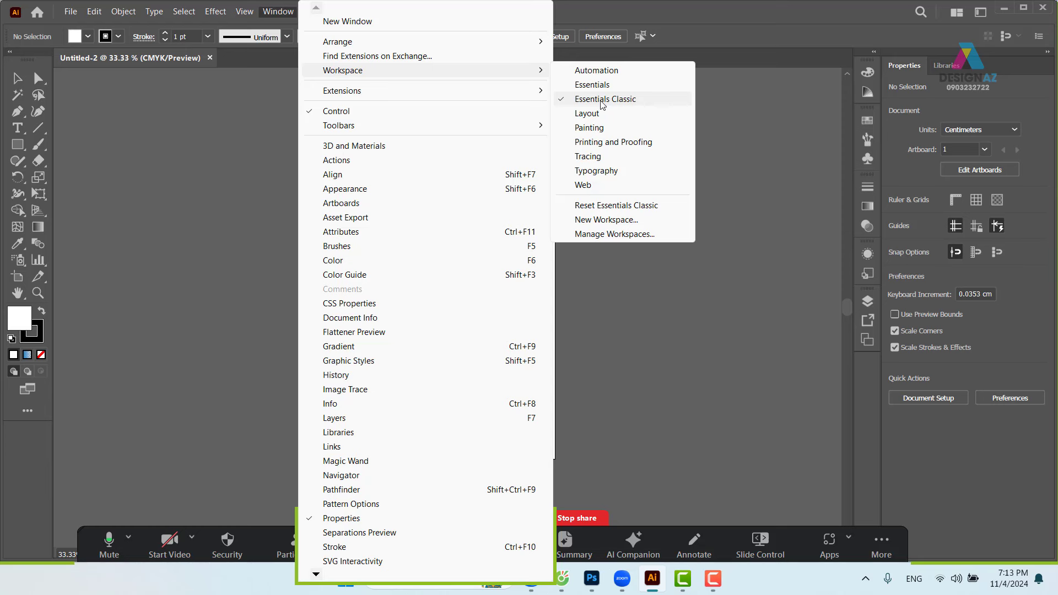
click(602, 100)
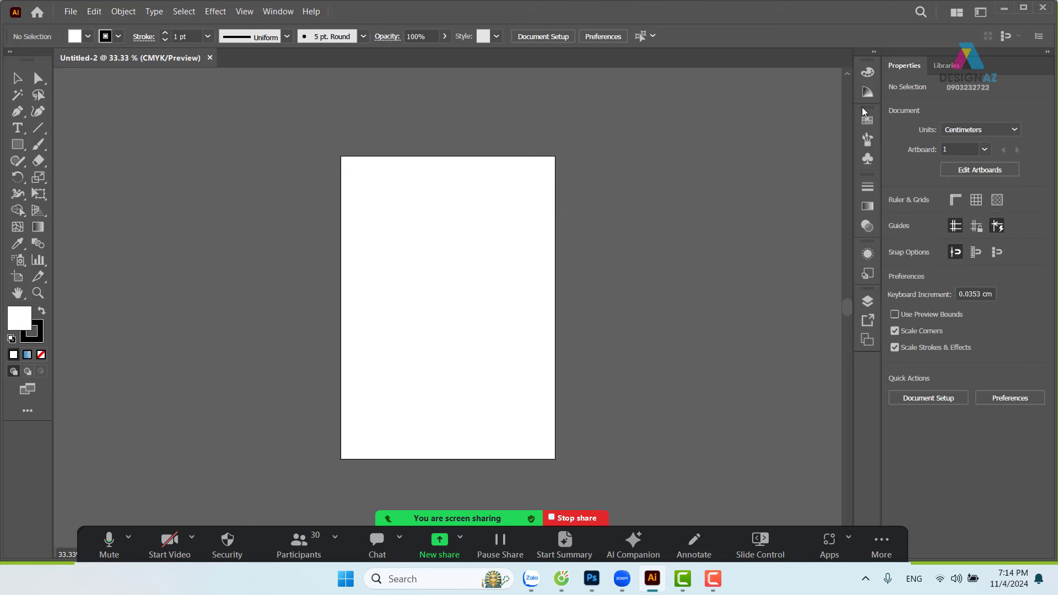
Step: Detach and close the Swatches and Stroke panel groups, and detach the Transparency panel
drag(864, 109, 616, 103)
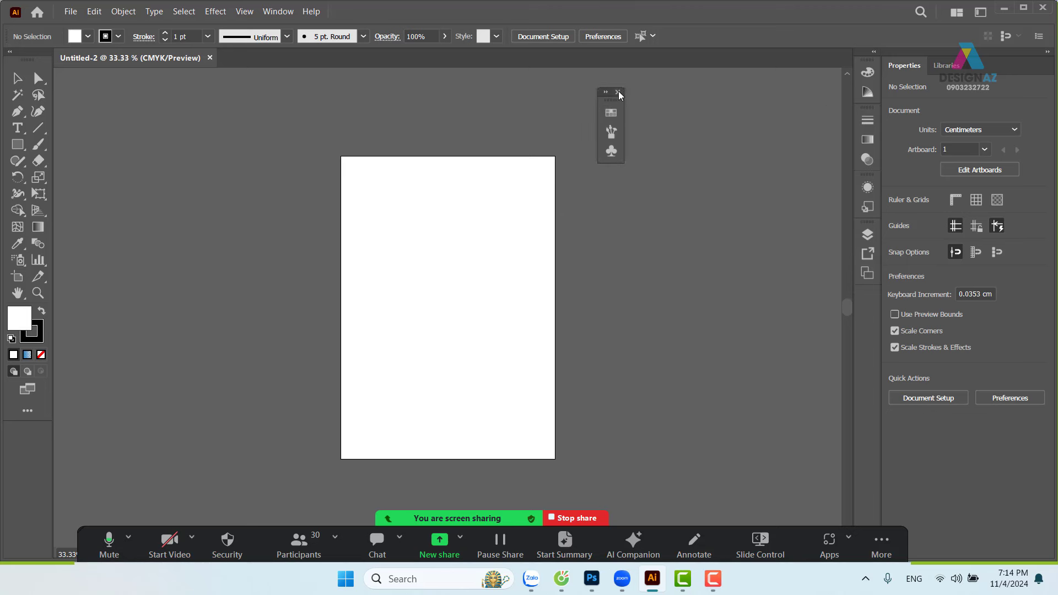
click(618, 92)
drag(871, 120, 631, 130)
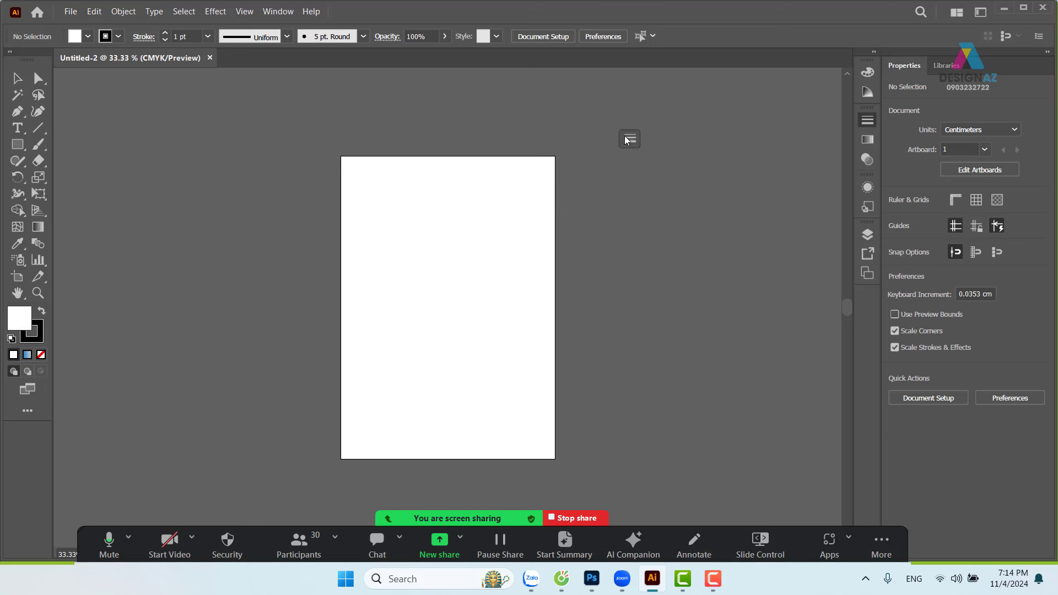
click(632, 121)
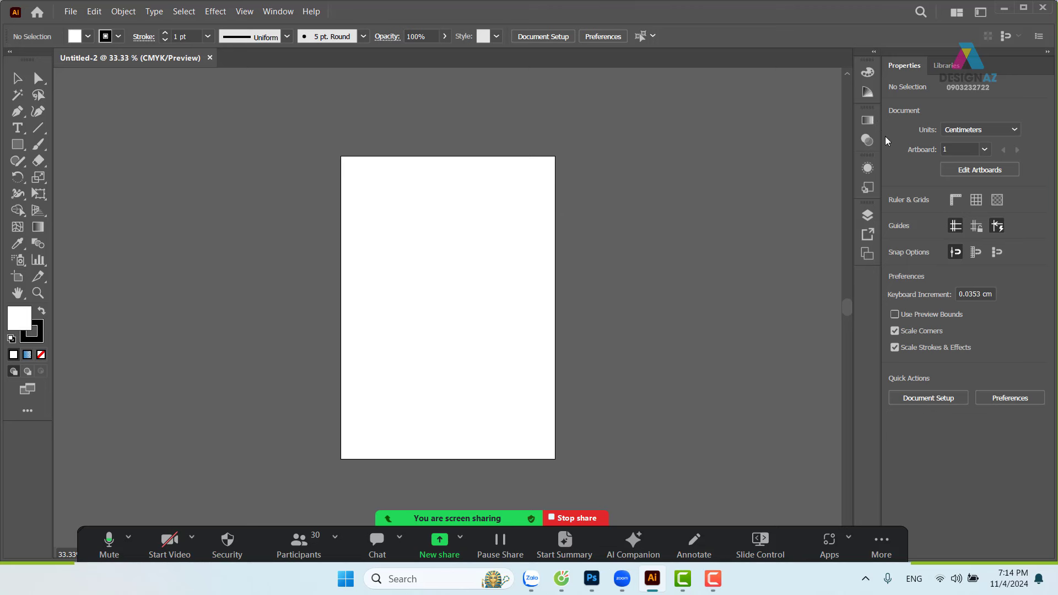
drag(868, 140, 623, 142)
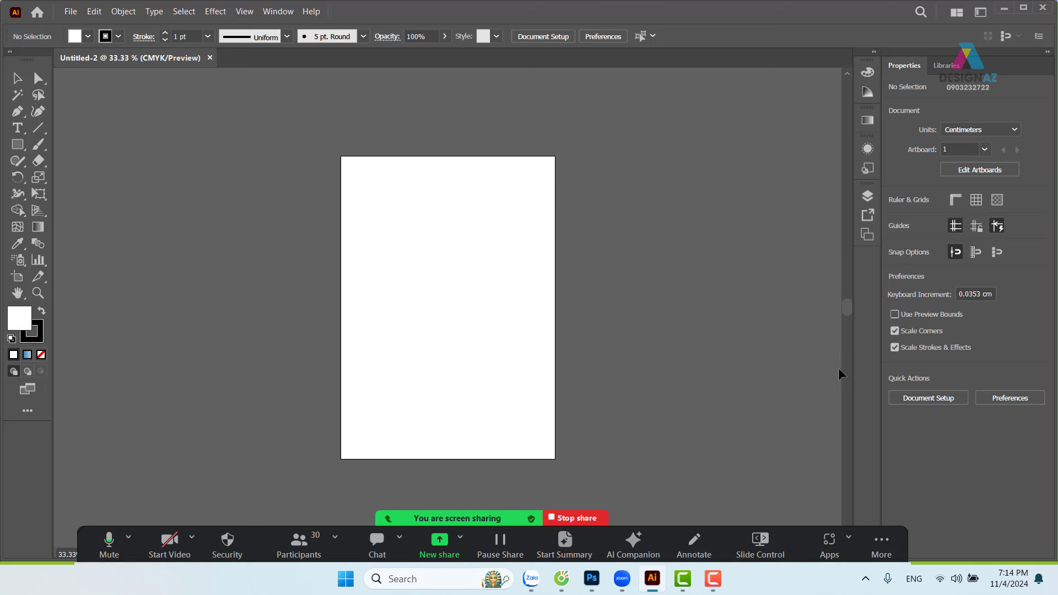
Step: Choose Reset Essentials Classic from Window > Workspace to restore the closed panels
click(273, 16)
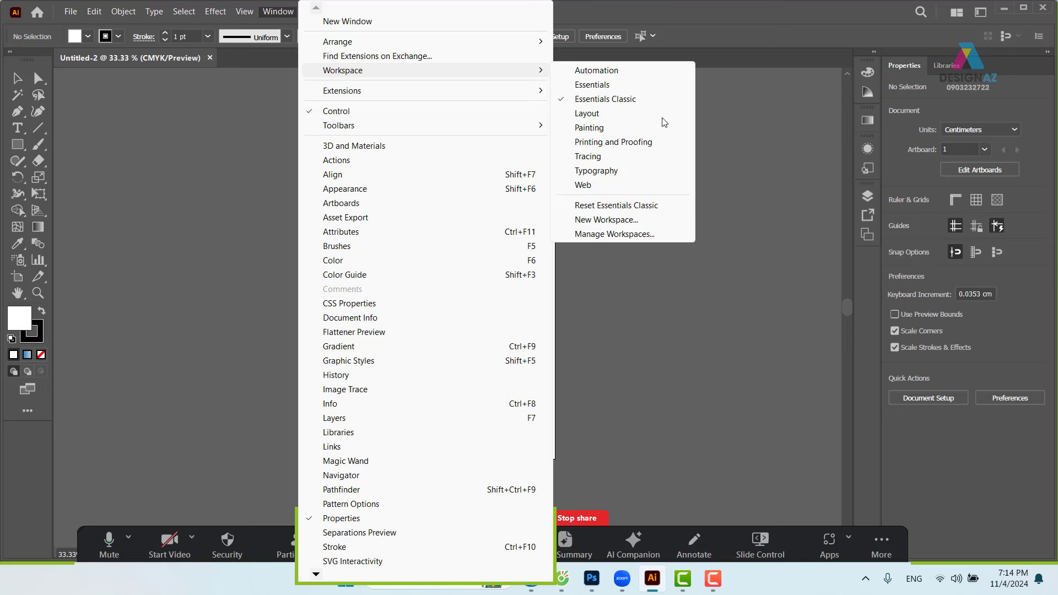
mouse_move(343, 70)
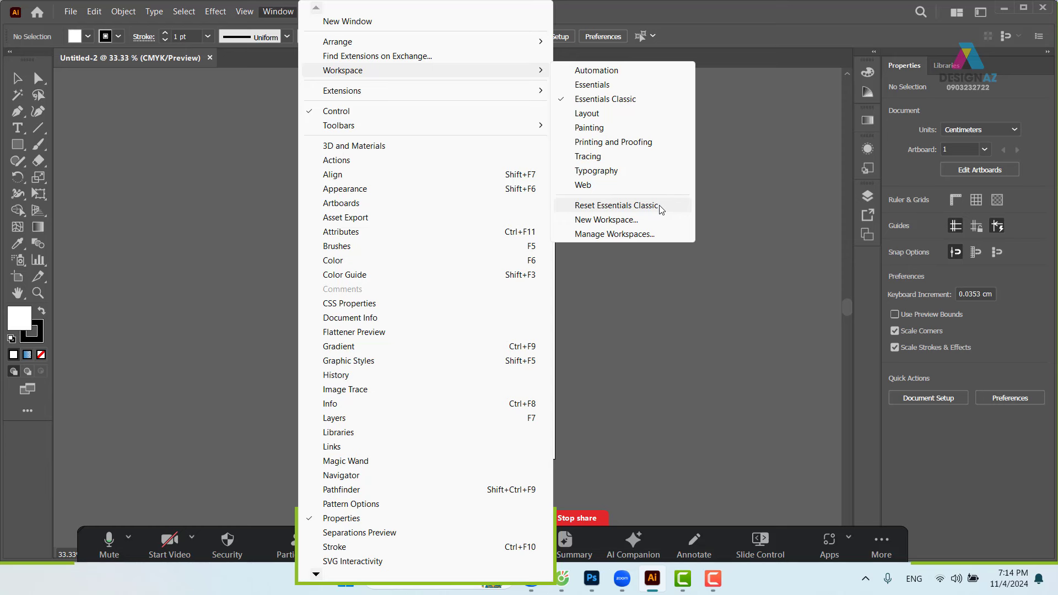
click(660, 206)
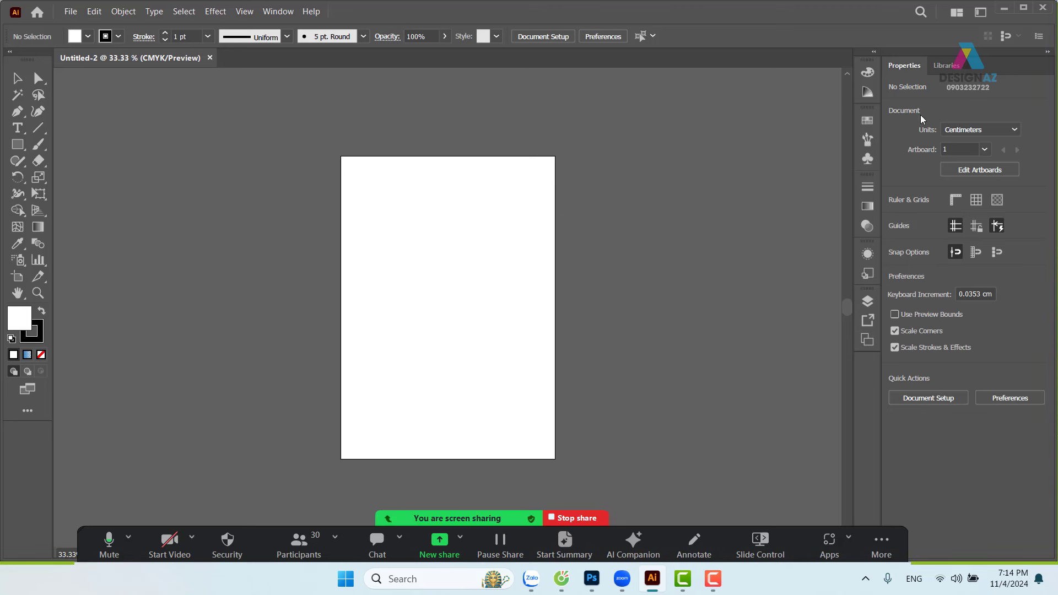
click(868, 121)
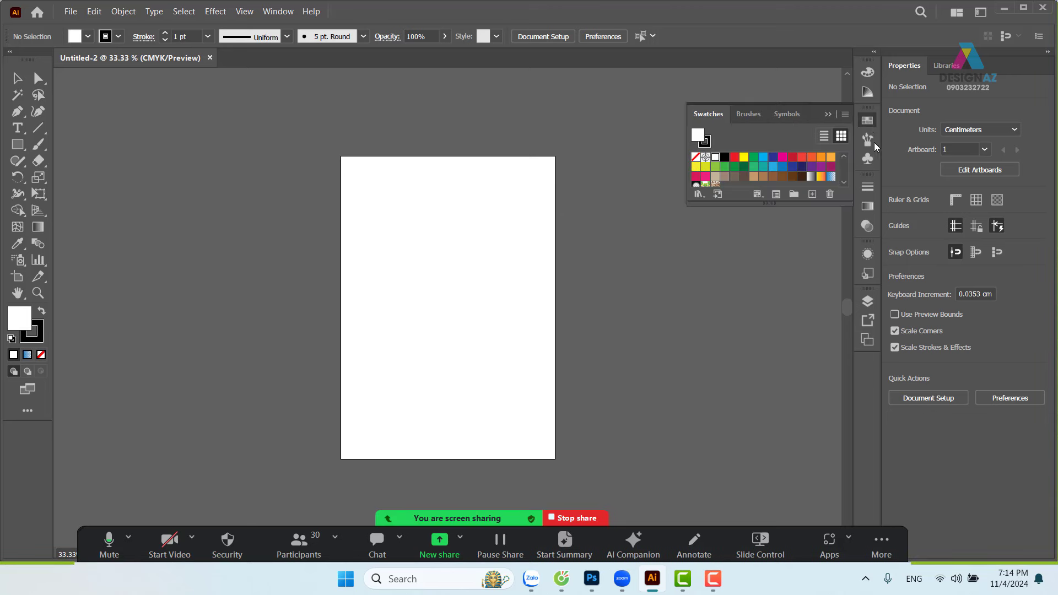
click(868, 185)
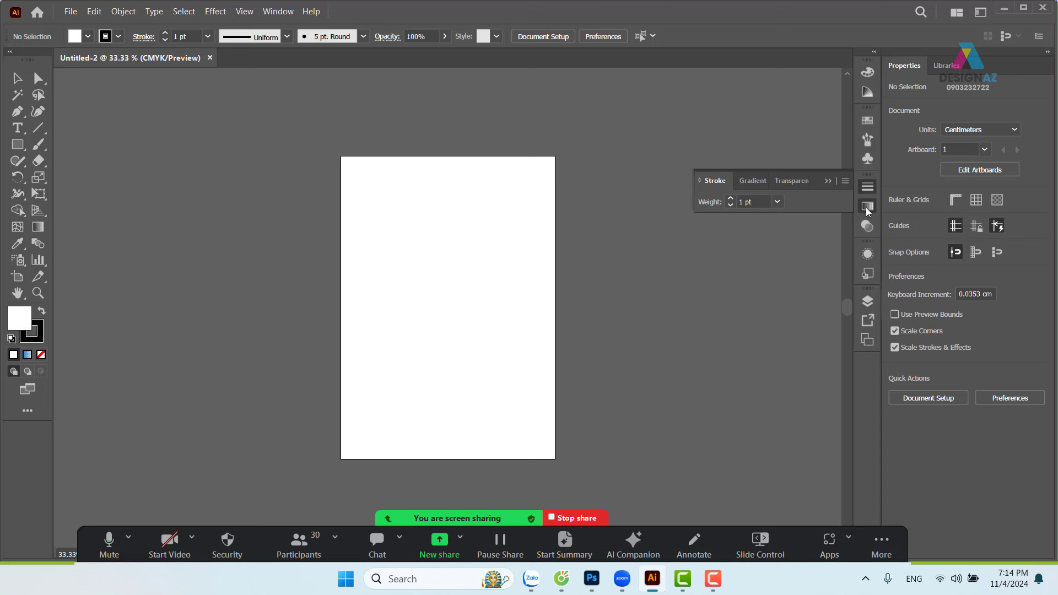
click(867, 206)
click(869, 140)
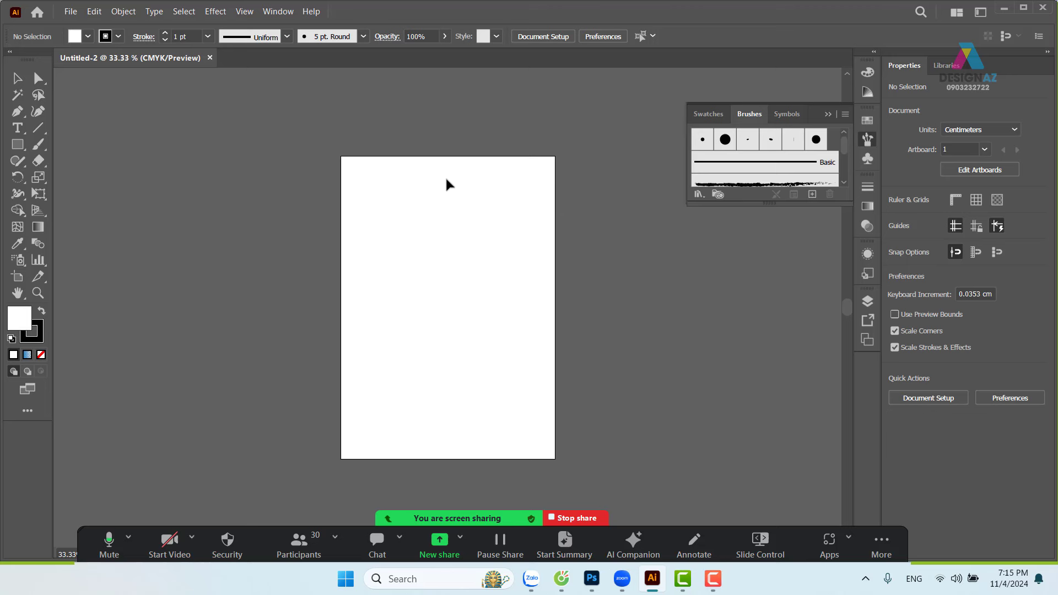
click(828, 114)
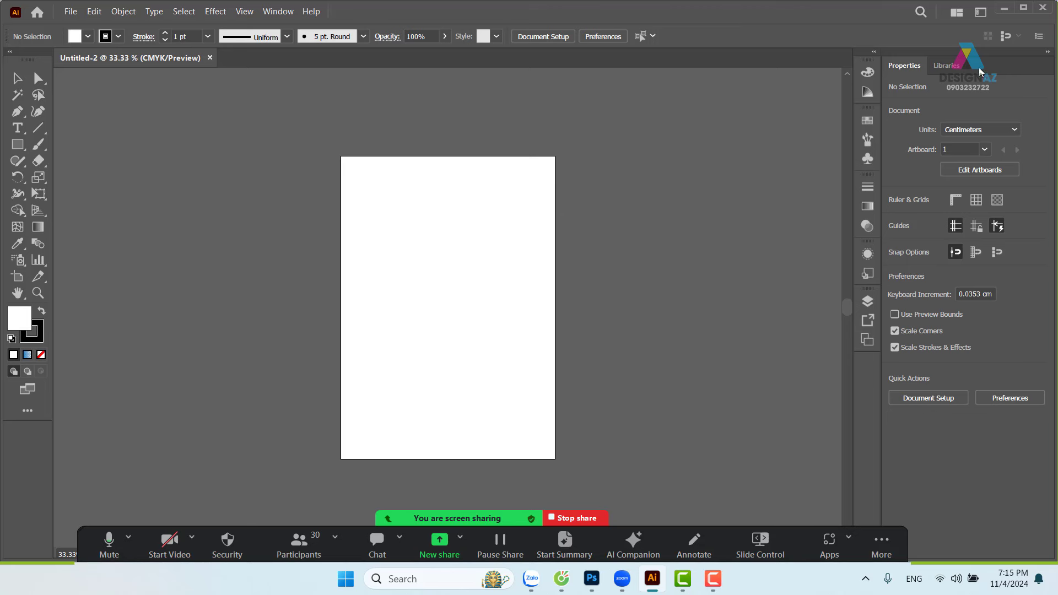
click(1049, 53)
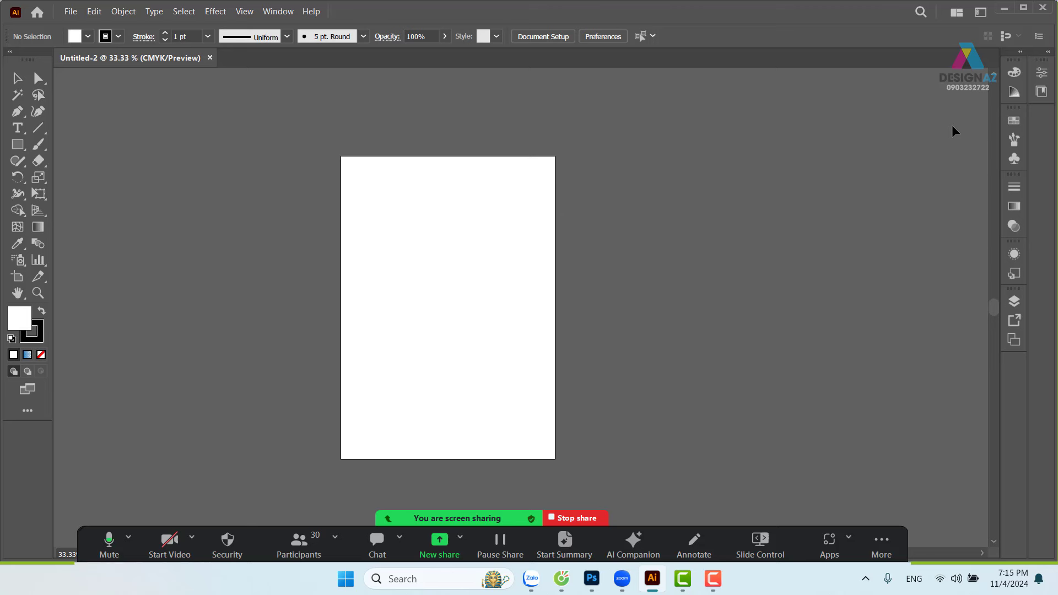
click(1047, 51)
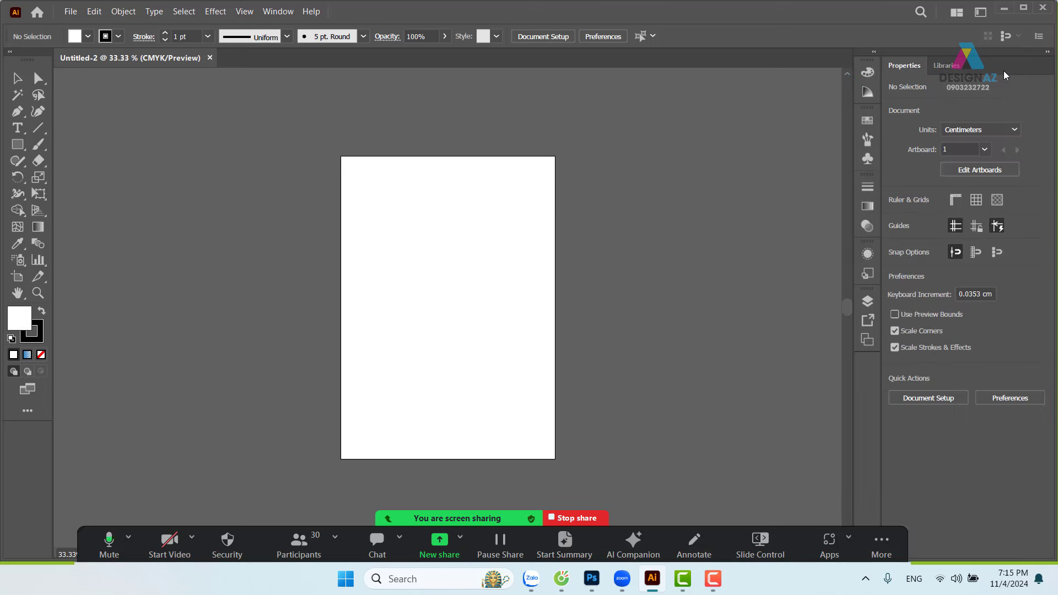
click(1047, 52)
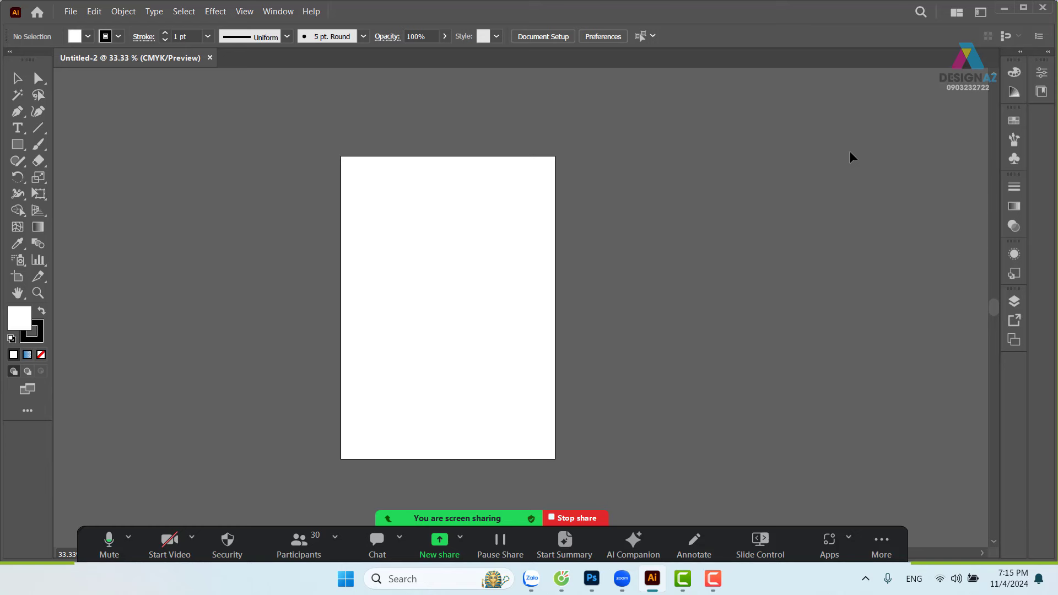
key(ctrl+equal)
key(ctrl+minus)
key(ctrl+0)
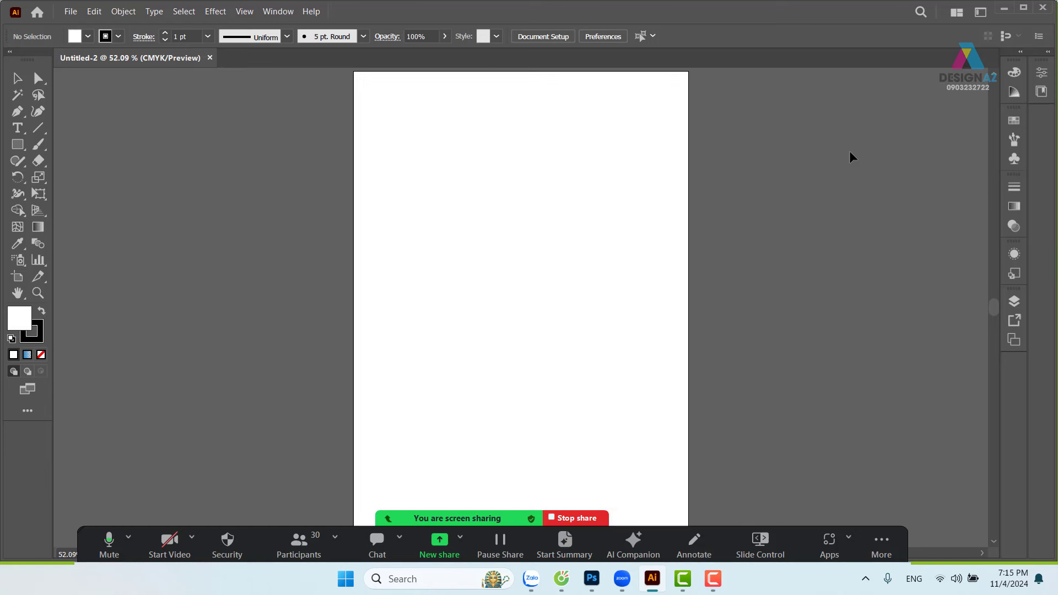
key(ctrl+minus)
key(ctrl+minus)
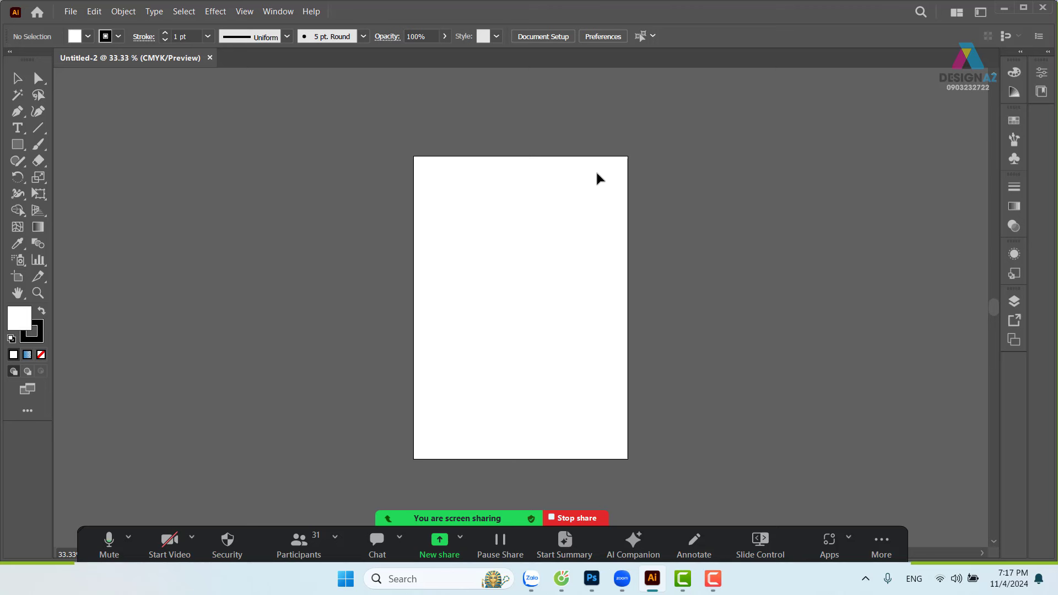
Step: Open and enlarge the Swatches panel to show all colour groups, then show the shape tools flyout
click(1015, 121)
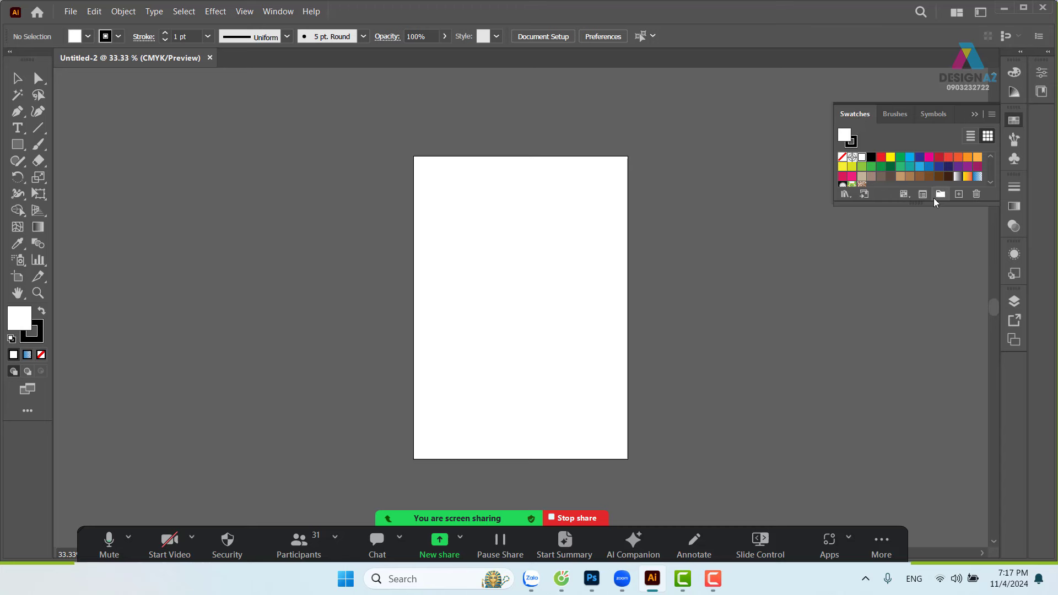
drag(929, 203, 916, 306)
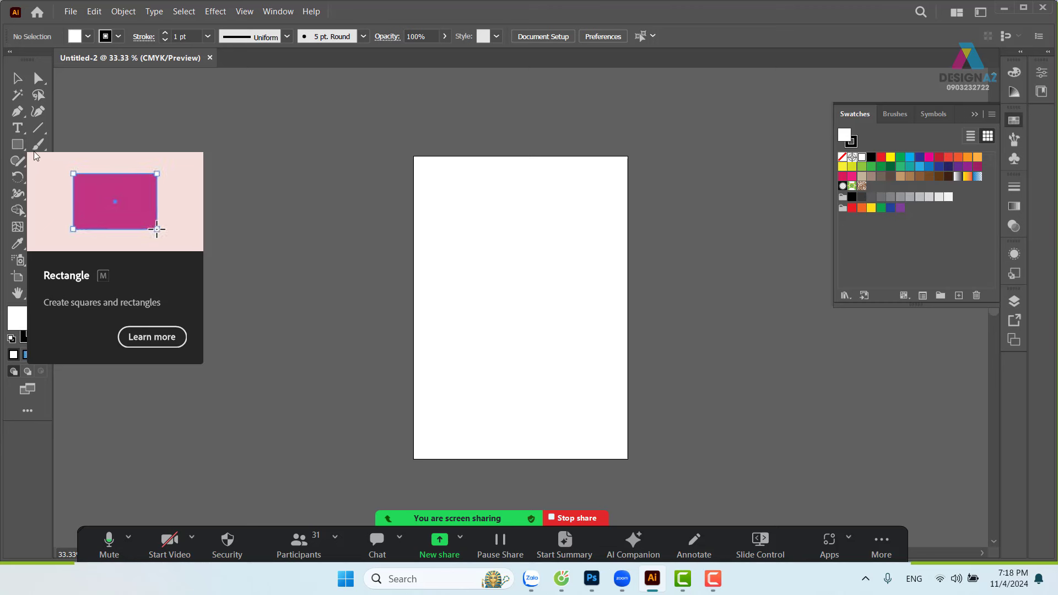
click(22, 145)
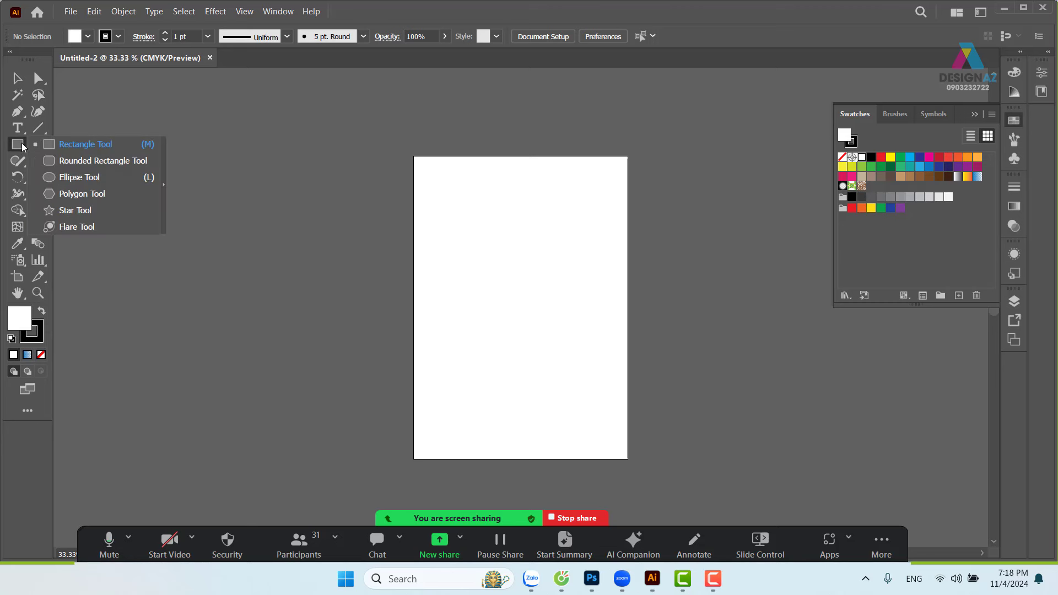
Step: Use the Rectangle Tool (M) to drag a wide rectangle near the top of the A4 artboard
click(74, 147)
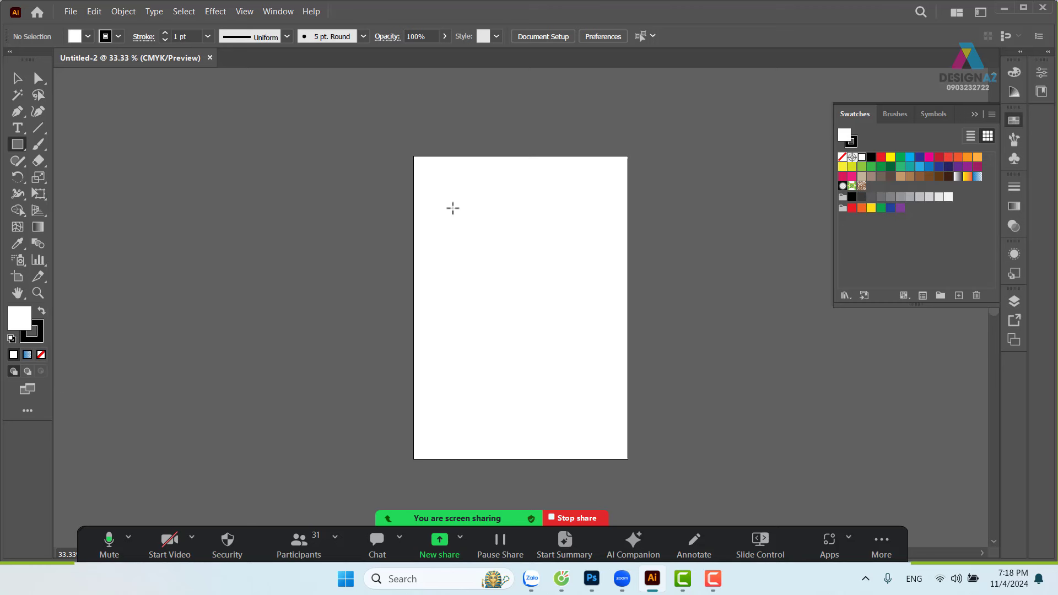
mouse_move(442, 192)
mouse_down()
mouse_move(574, 267)
mouse_move(475, 222)
mouse_move(600, 280)
mouse_up()
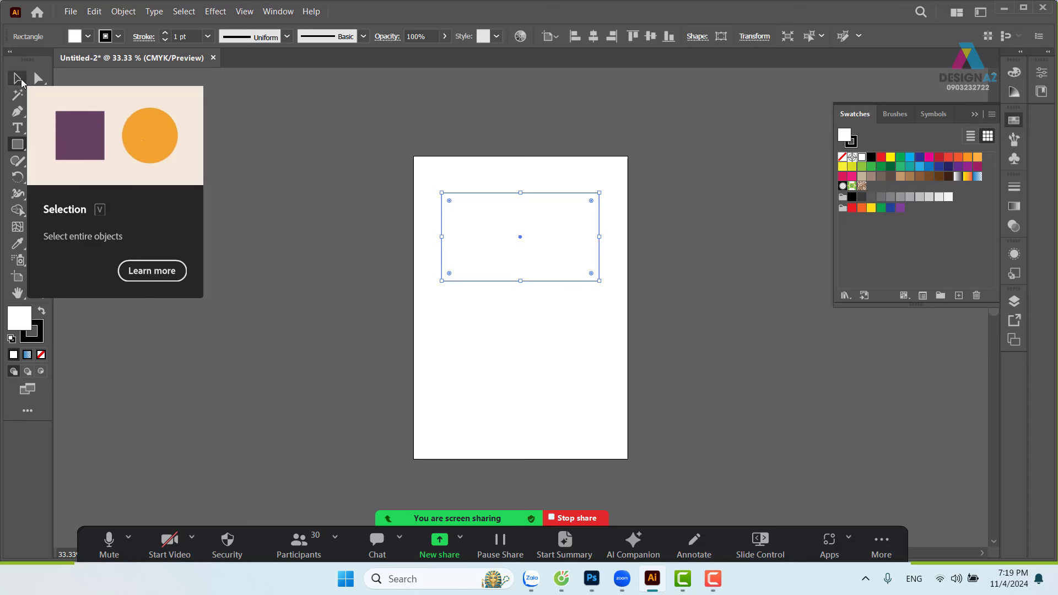
click(18, 79)
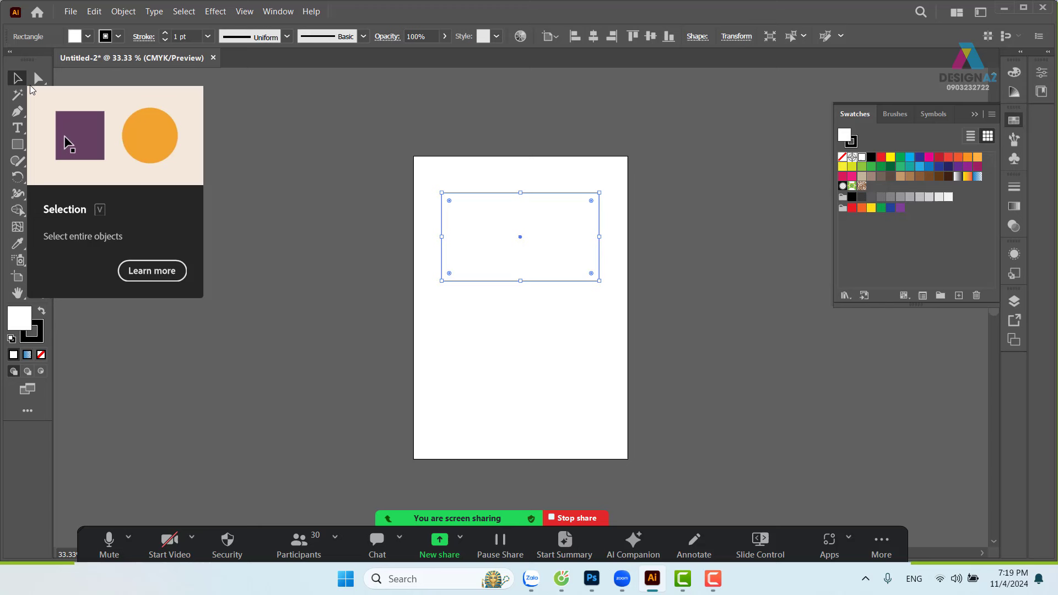
click(526, 162)
click(537, 191)
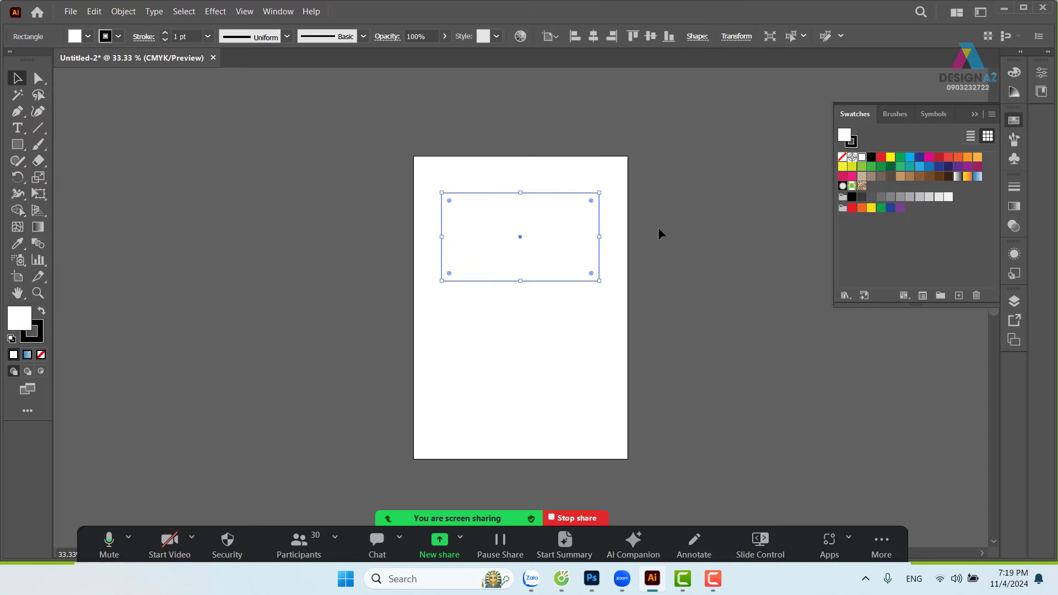
click(543, 162)
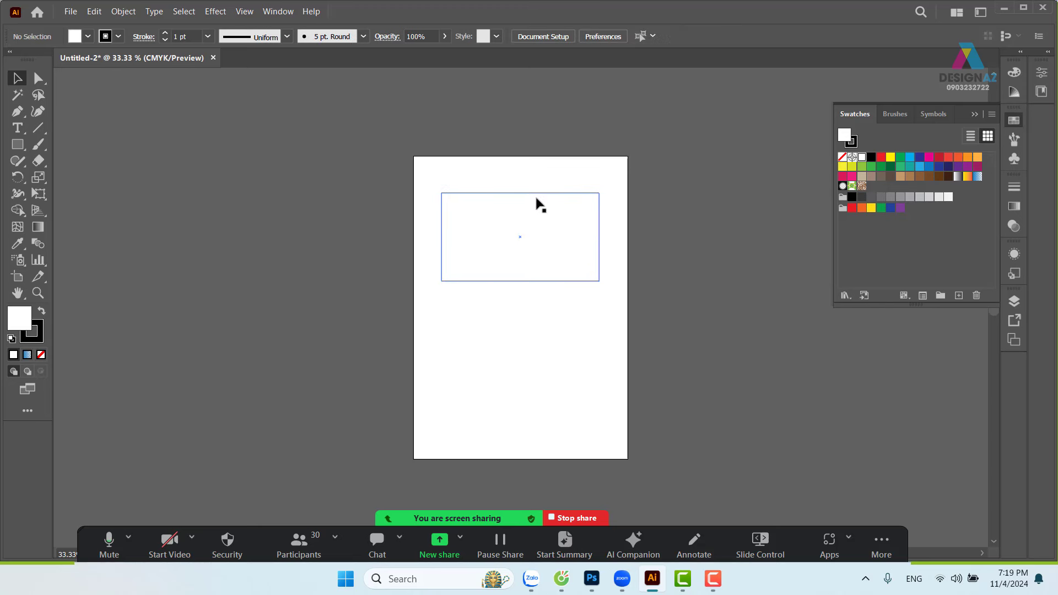
click(539, 194)
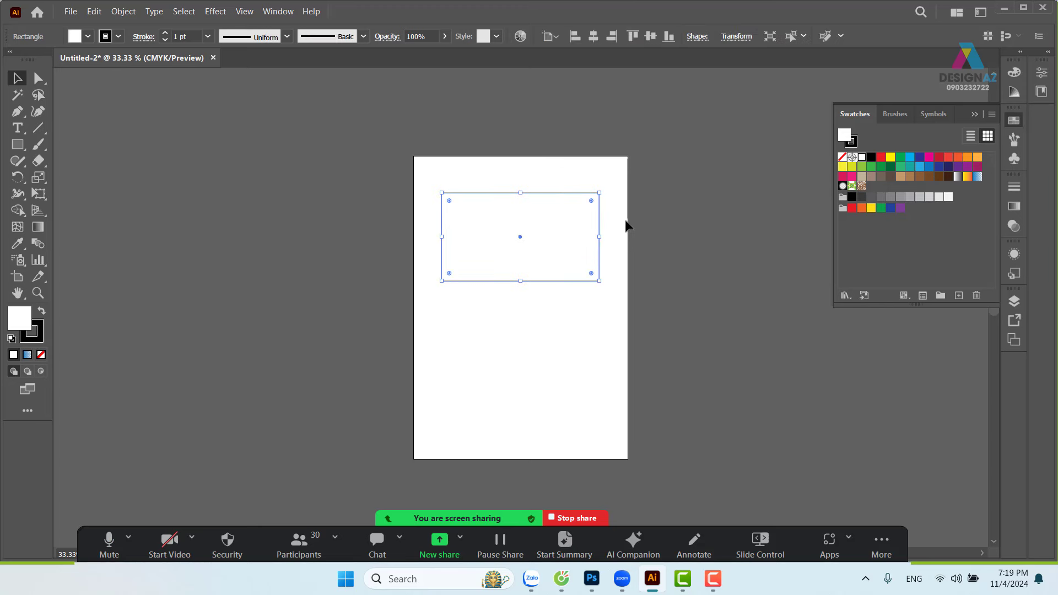
click(616, 222)
click(533, 200)
Step: Zoom in and out, pan around the rectangle, then fit the whole A4 artboard in the window
key(ctrl+plus)
key(ctrl+plus)
key(ctrl+minus)
key(ctrl+minus)
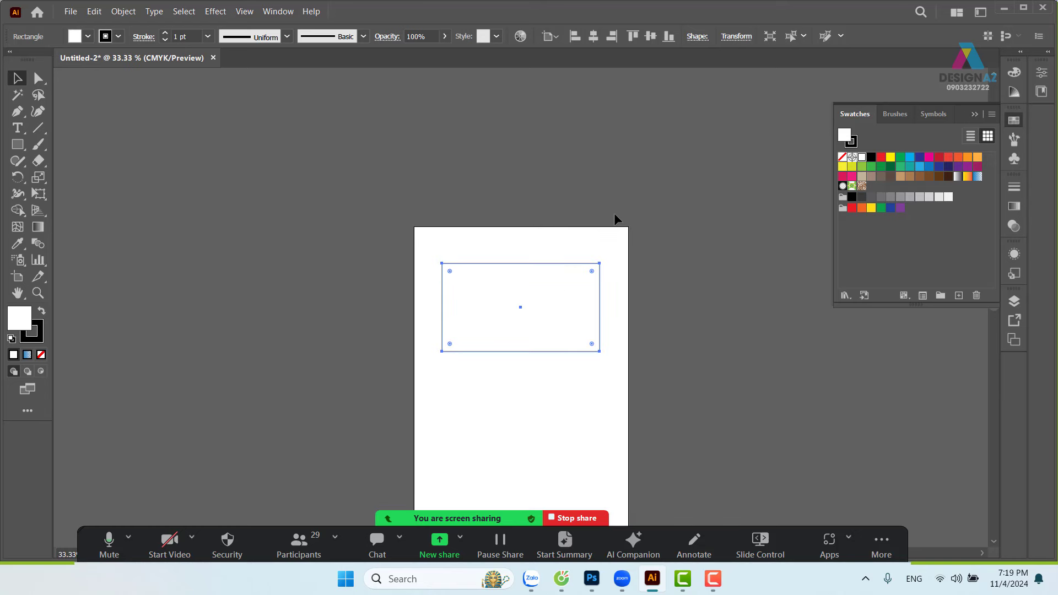
key(ctrl+plus)
key(ctrl+plus)
key(ctrl+plus)
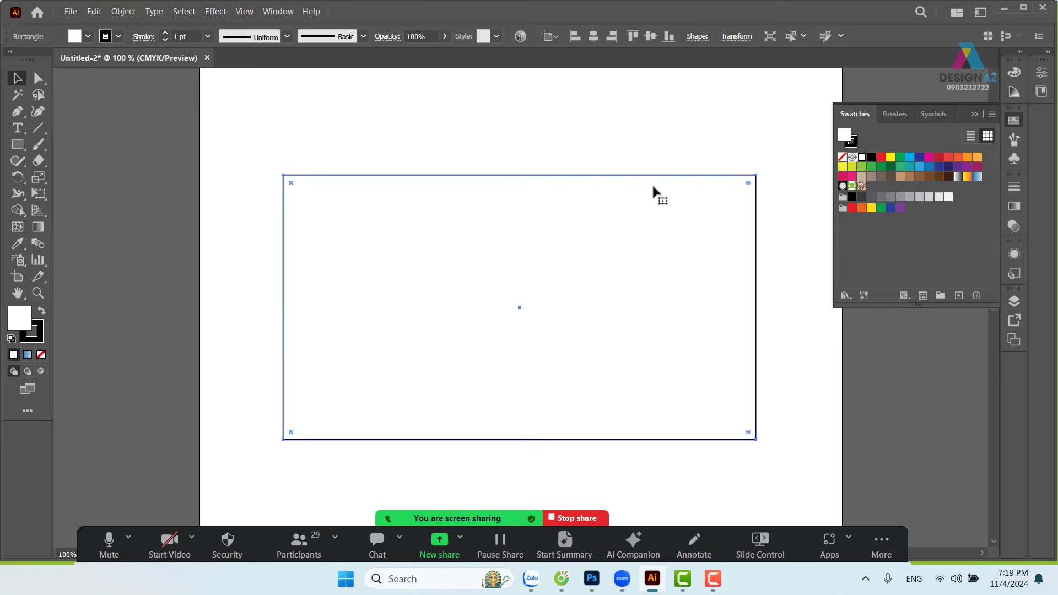
key(ctrl+equal)
key(ctrl+equal)
key(ctrl+minus)
key(ctrl+minus)
key(space)
mouse_move(666, 137)
mouse_down()
mouse_move(653, 147)
mouse_move(661, 95)
mouse_move(663, 149)
mouse_move(665, 121)
mouse_up()
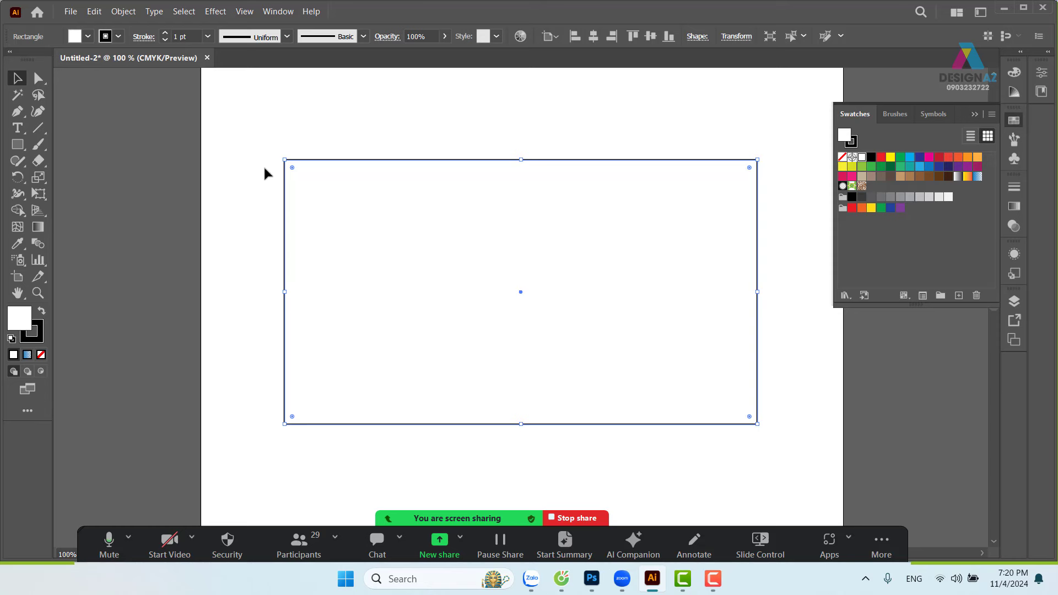
key(ctrl+minus)
key(ctrl+minus)
key(ctrl+minus)
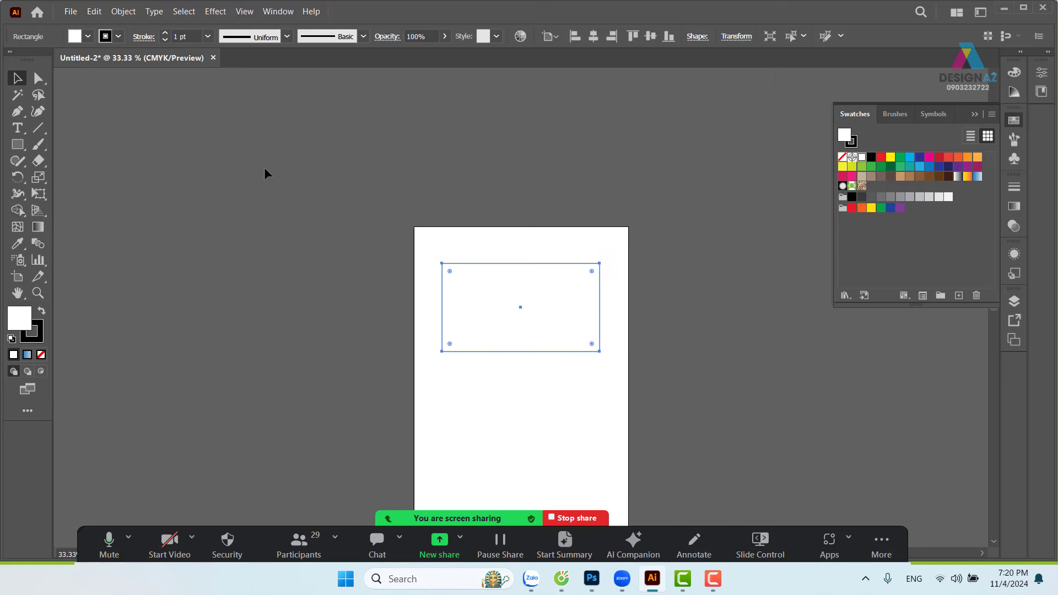
key(ctrl+plus)
key(ctrl+plus)
key(ctrl+plus)
key(ctrl+0)
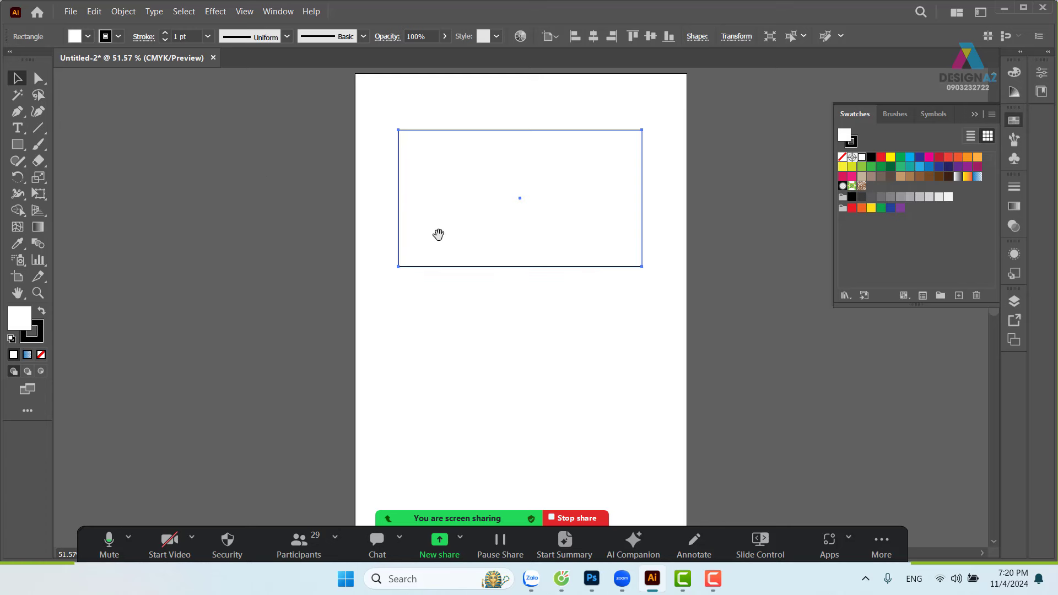
Step: Pan the artboard and deselect the rectangle to show its thin black outline
mouse_move(439, 233)
mouse_down()
mouse_move(634, 270)
mouse_move(434, 309)
mouse_up()
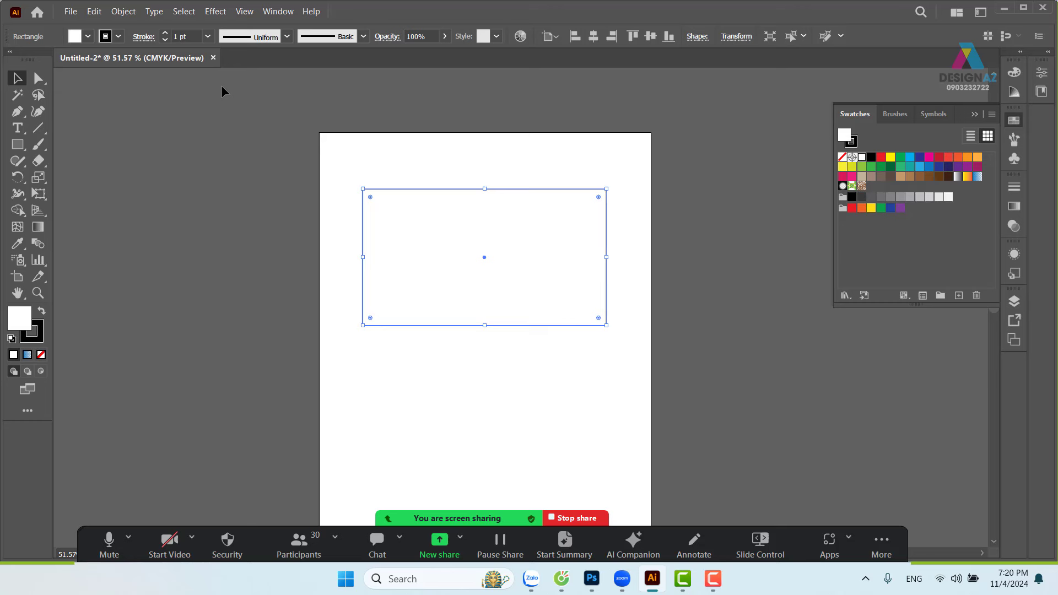
click(360, 159)
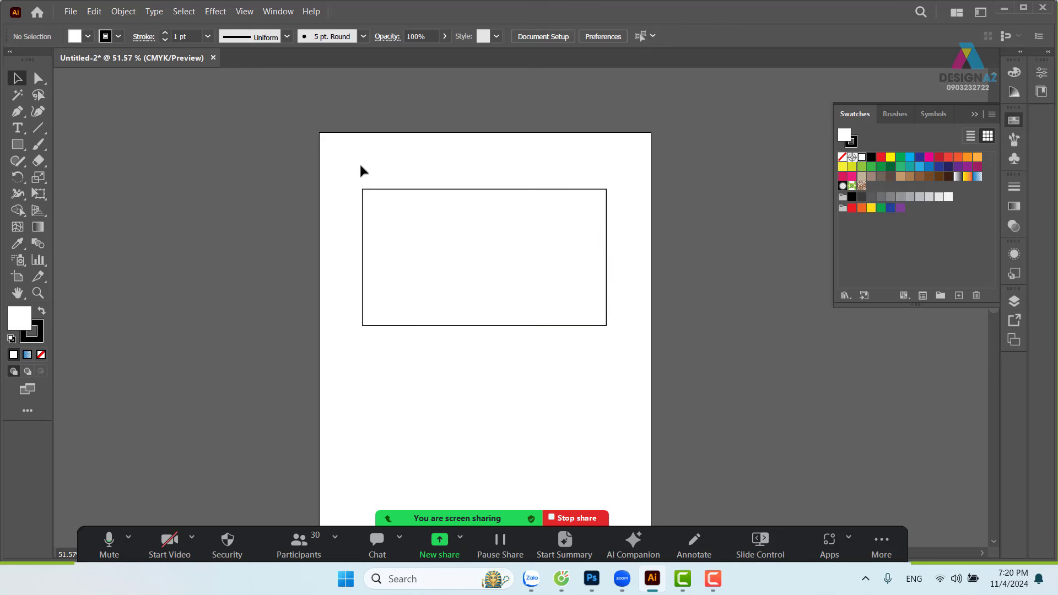
key(z)
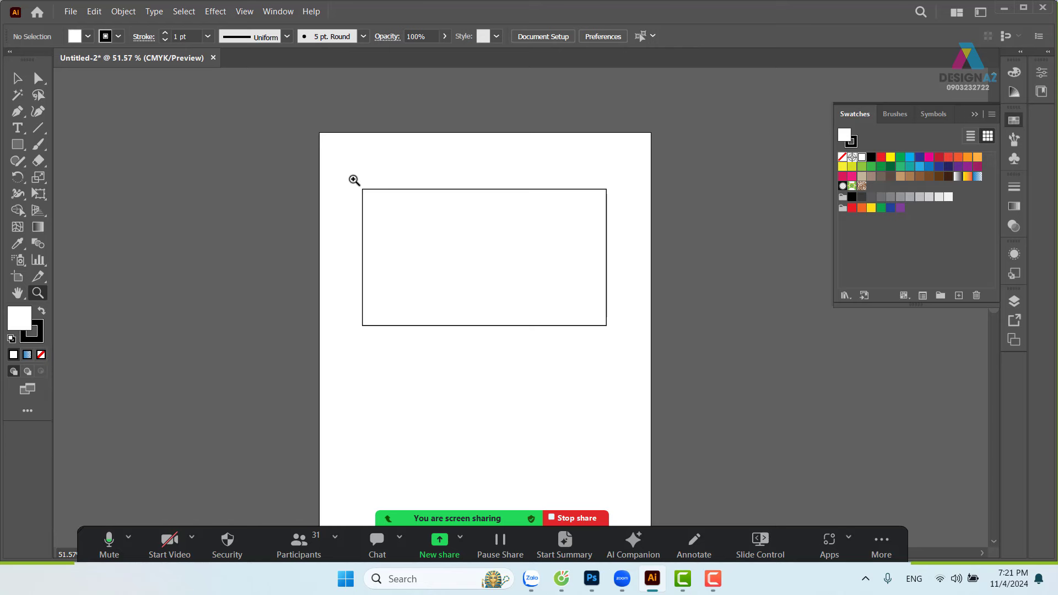
Step: Scrub-zoom with the Zoom tool until the rectangle is large, about 95%
mouse_move(350, 176)
mouse_down()
mouse_move(683, 383)
mouse_move(353, 212)
mouse_move(694, 376)
mouse_move(391, 215)
mouse_move(314, 189)
mouse_up()
mouse_move(517, 167)
mouse_down()
mouse_move(697, 291)
mouse_move(746, 307)
mouse_move(590, 153)
mouse_move(584, 292)
mouse_move(673, 421)
mouse_move(583, 364)
mouse_up()
mouse_move(272, 342)
mouse_down()
mouse_move(517, 427)
mouse_move(392, 366)
mouse_move(335, 322)
mouse_up()
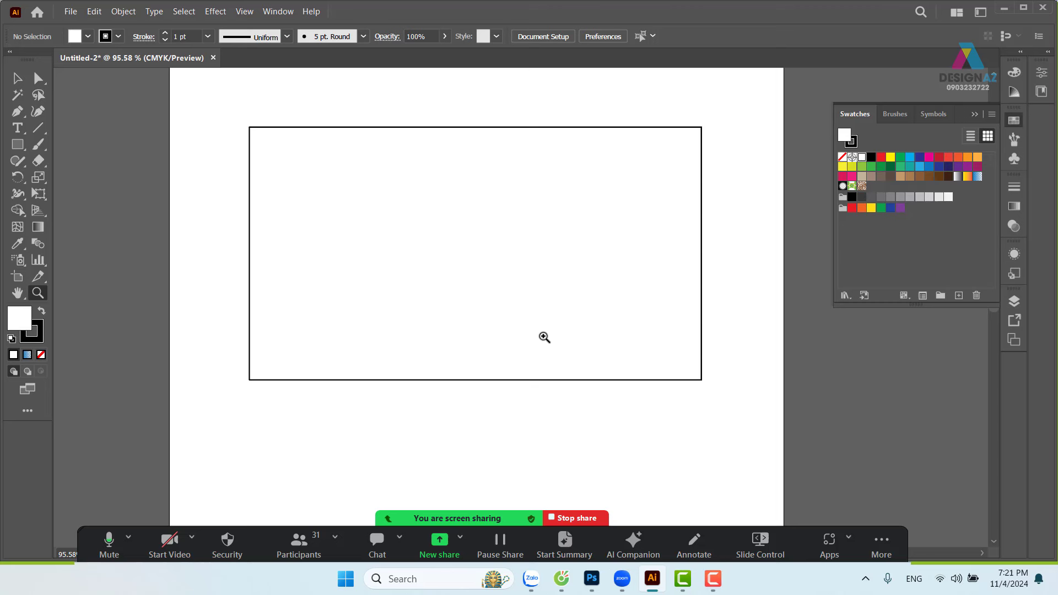
click(18, 78)
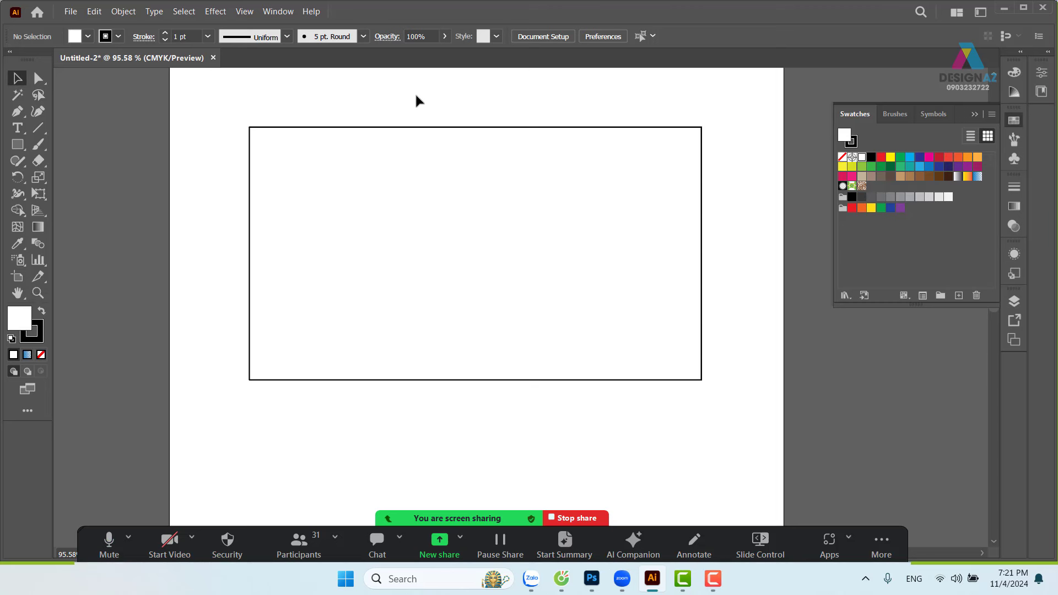
click(468, 163)
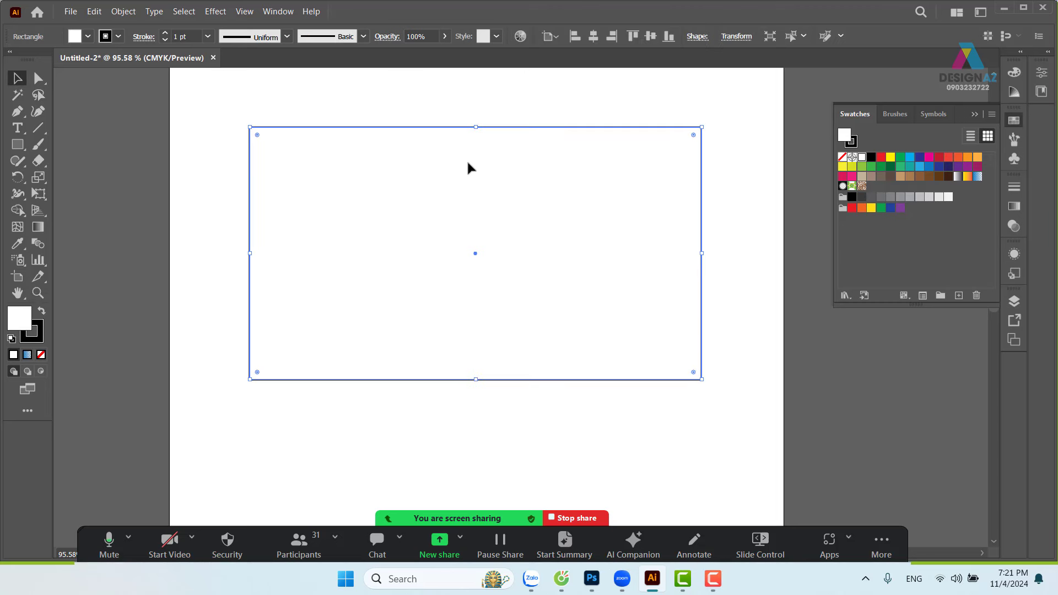
drag(359, 114, 395, 177)
click(385, 111)
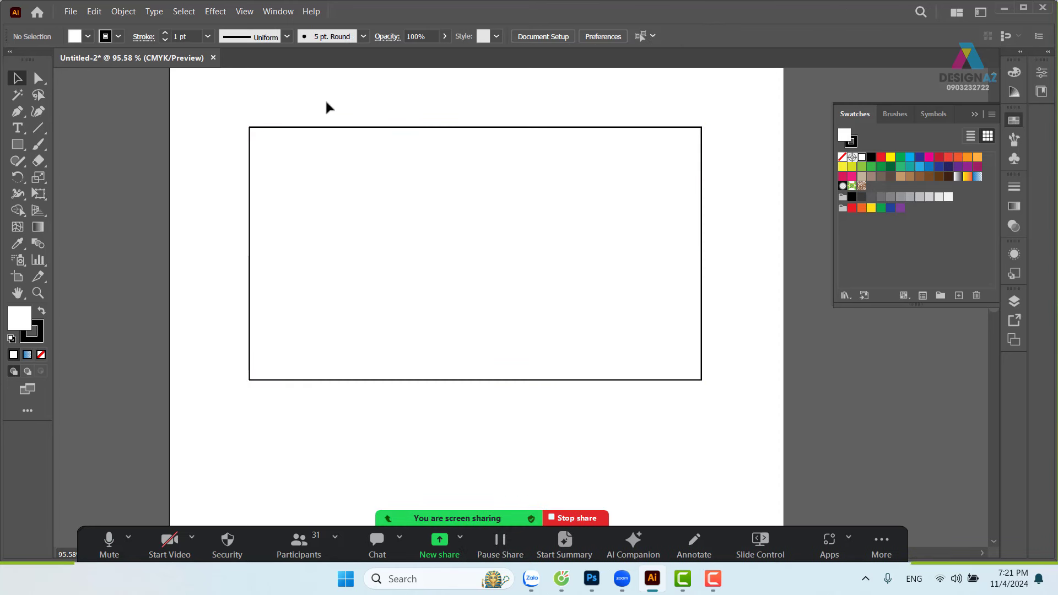
click(320, 132)
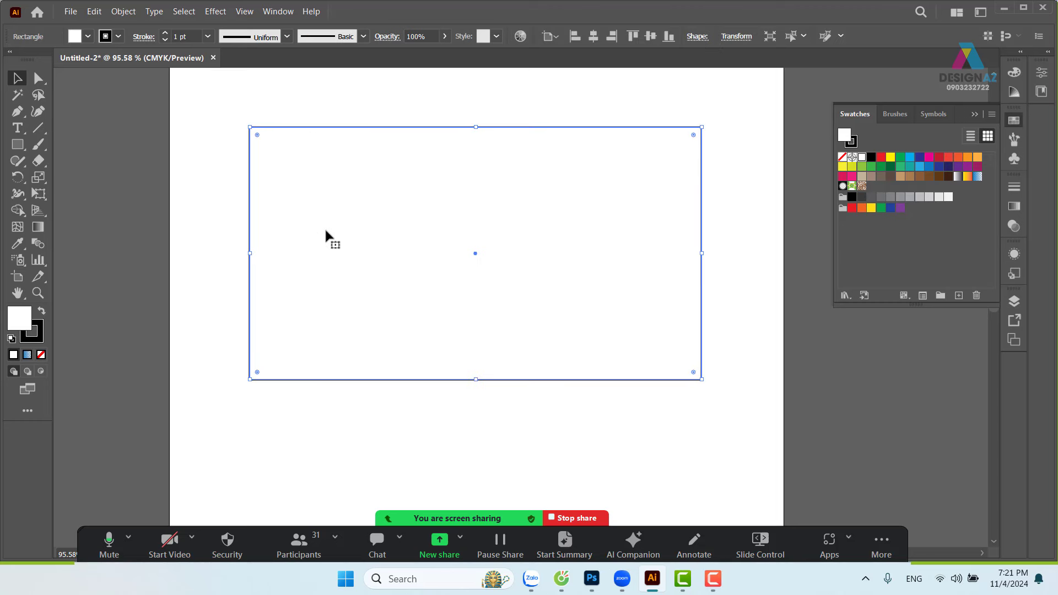
drag(216, 109, 708, 428)
click(237, 204)
click(490, 290)
drag(571, 432, 591, 353)
click(650, 415)
mouse_move(209, 182)
mouse_down()
mouse_move(302, 226)
mouse_move(342, 270)
mouse_up()
click(456, 94)
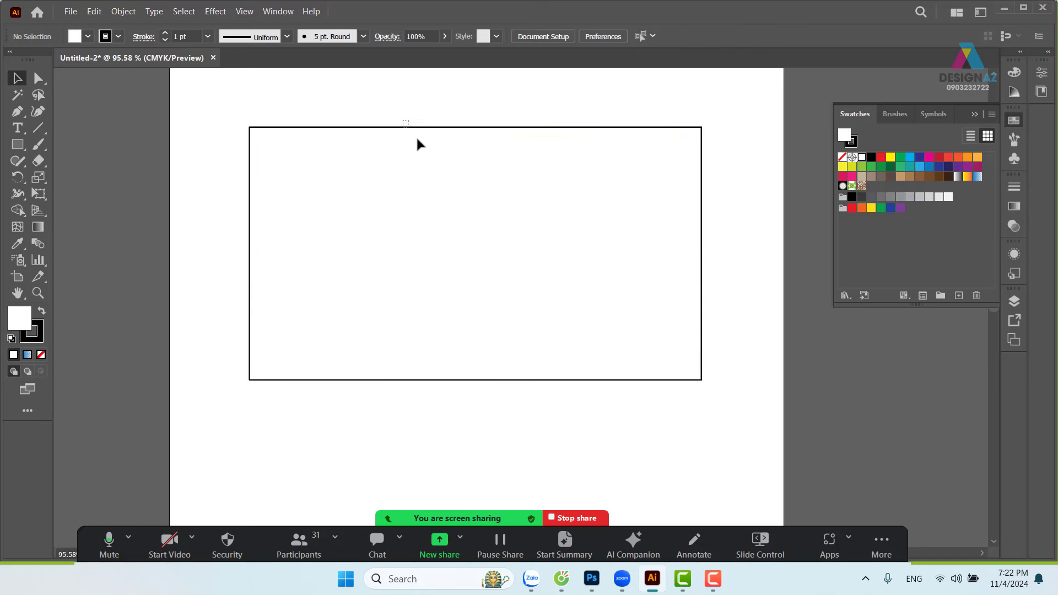
click(446, 210)
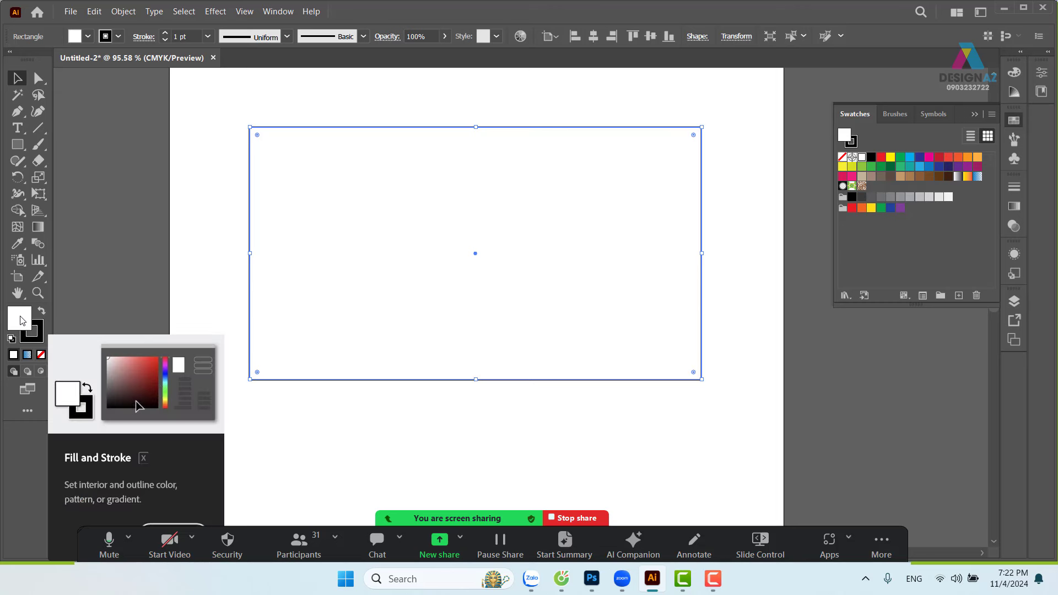
click(34, 337)
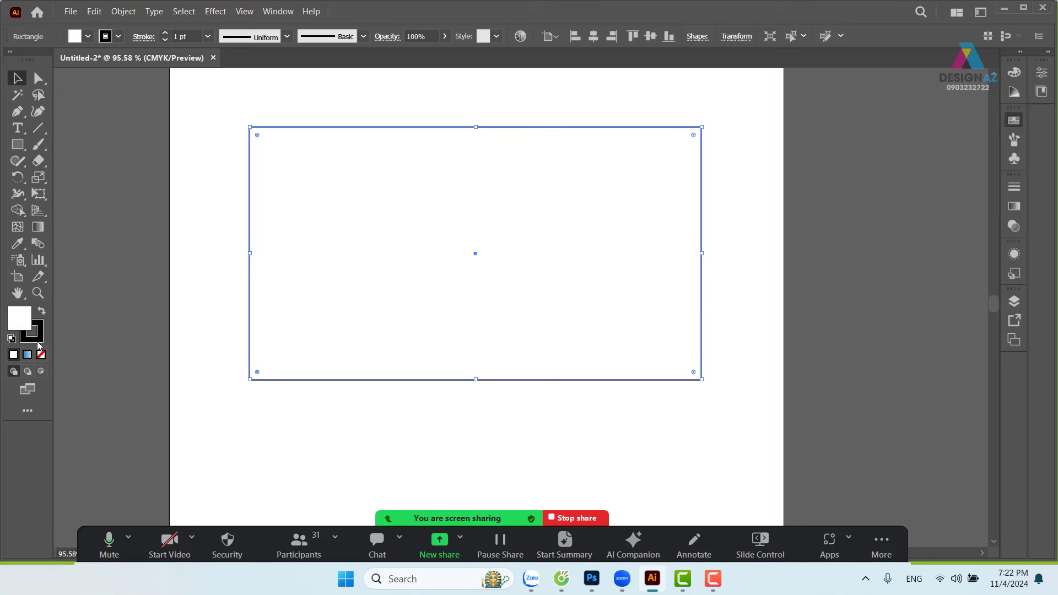
click(23, 317)
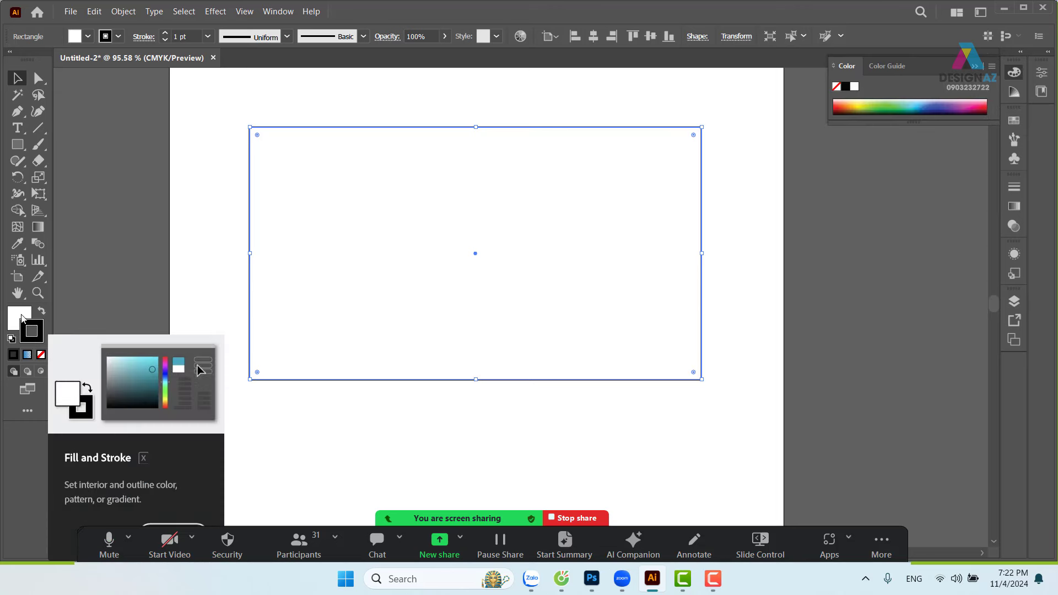
click(36, 341)
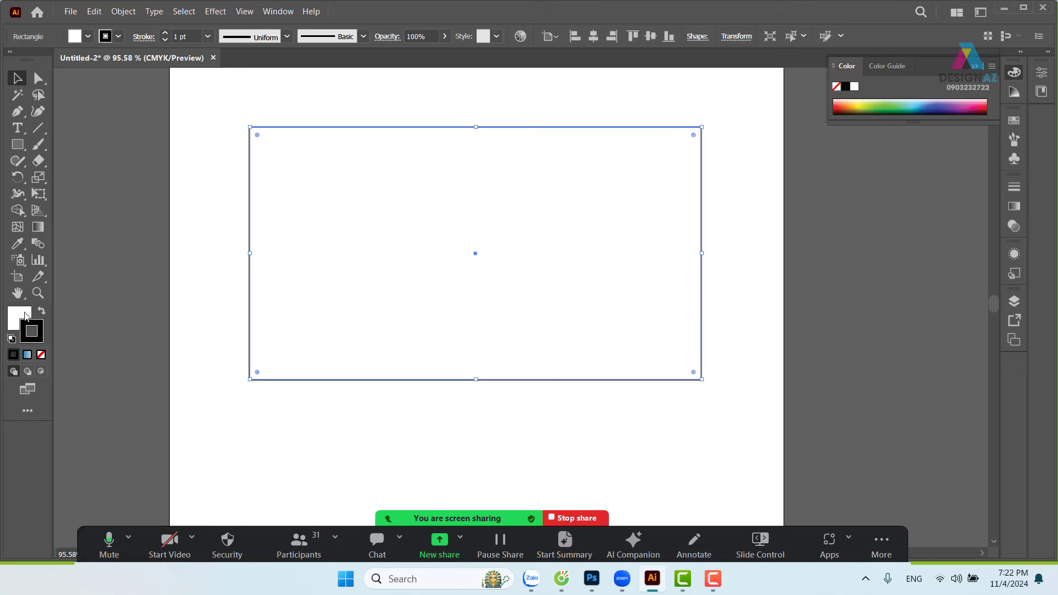
click(25, 319)
click(215, 125)
drag(225, 99, 338, 289)
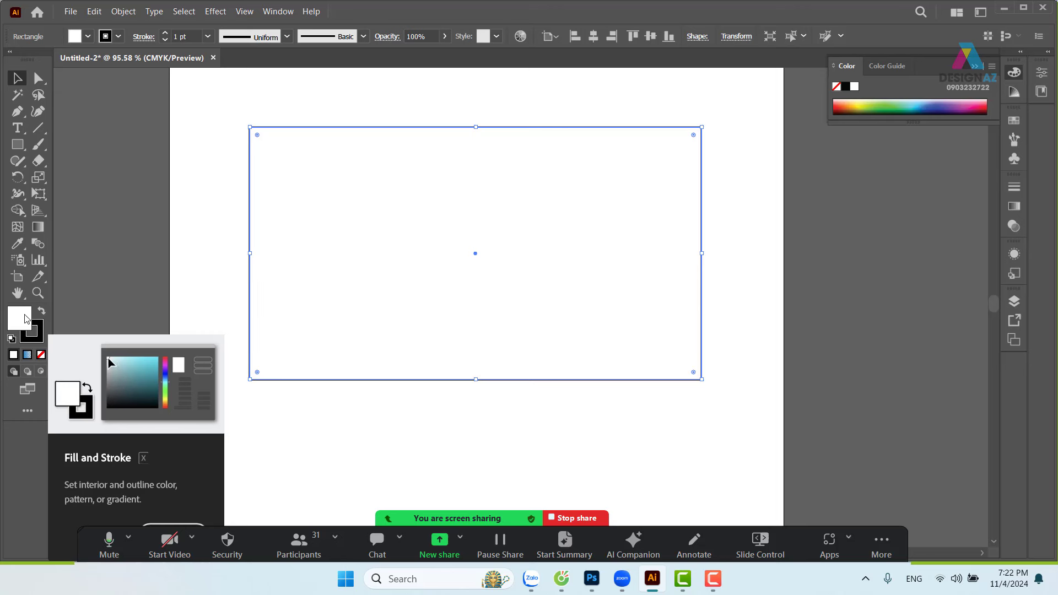
click(1014, 123)
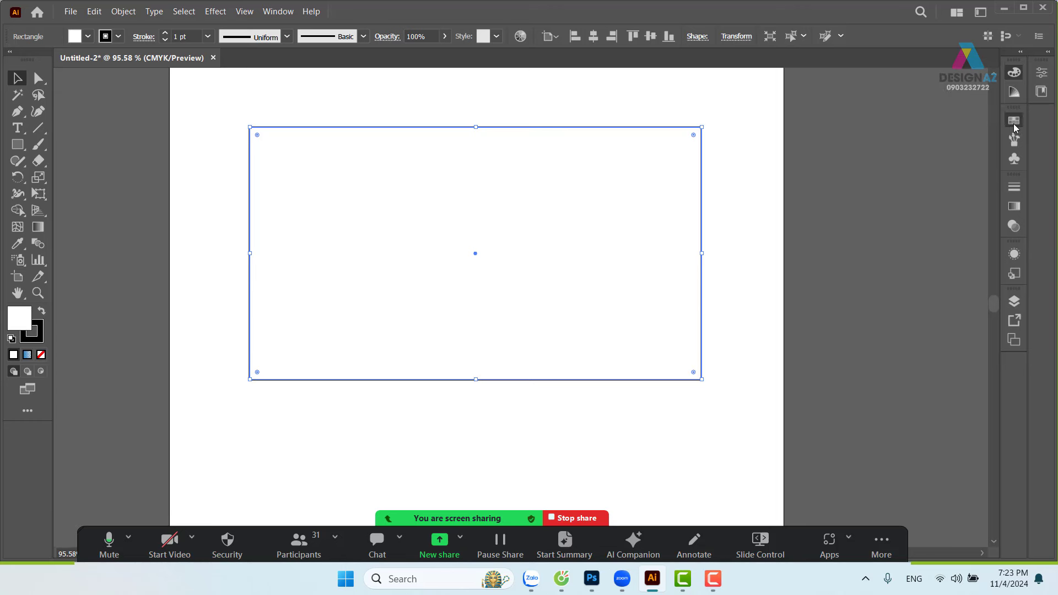
Step: Fill the rectangle with the orange swatch, then reselect it with the Stroke box active
click(939, 166)
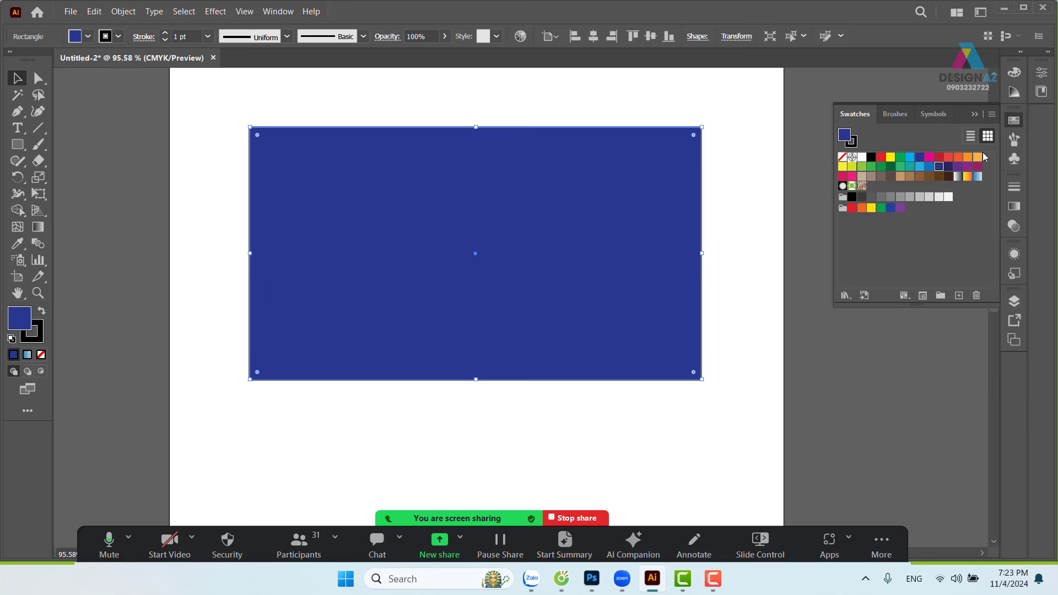
click(978, 158)
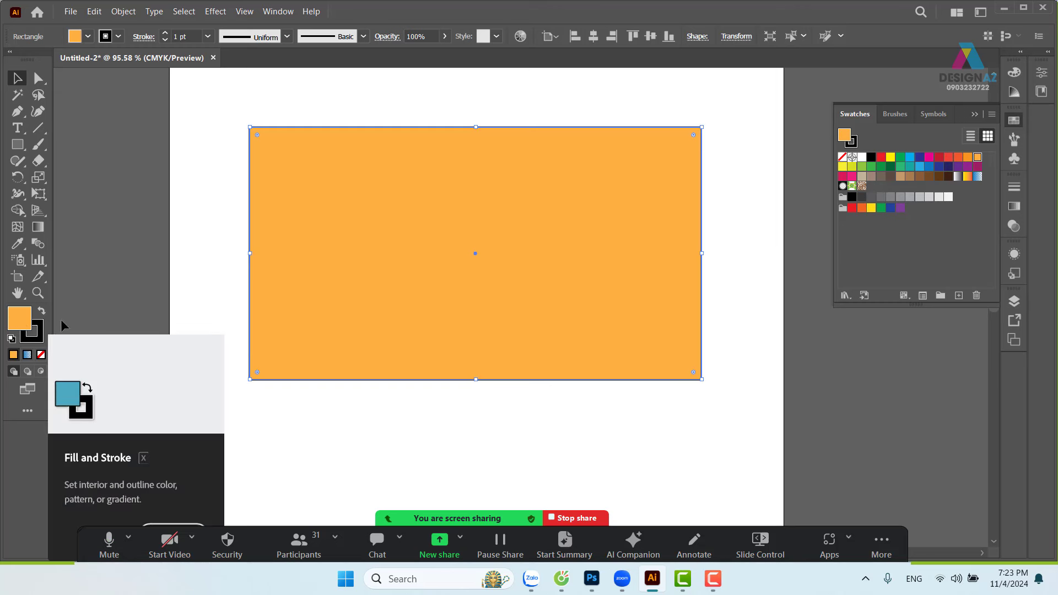
click(194, 197)
click(317, 219)
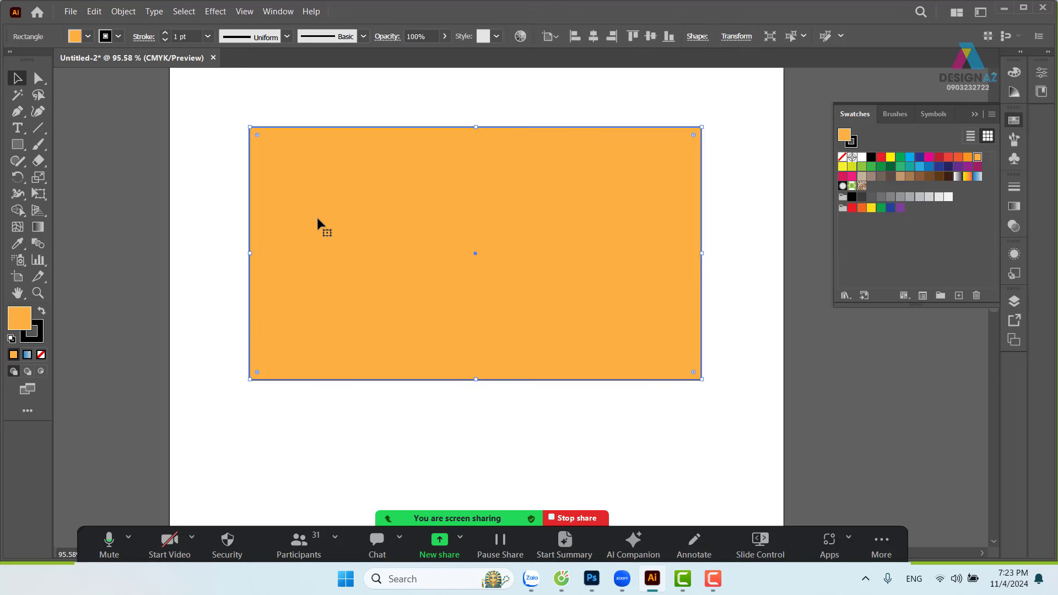
click(37, 337)
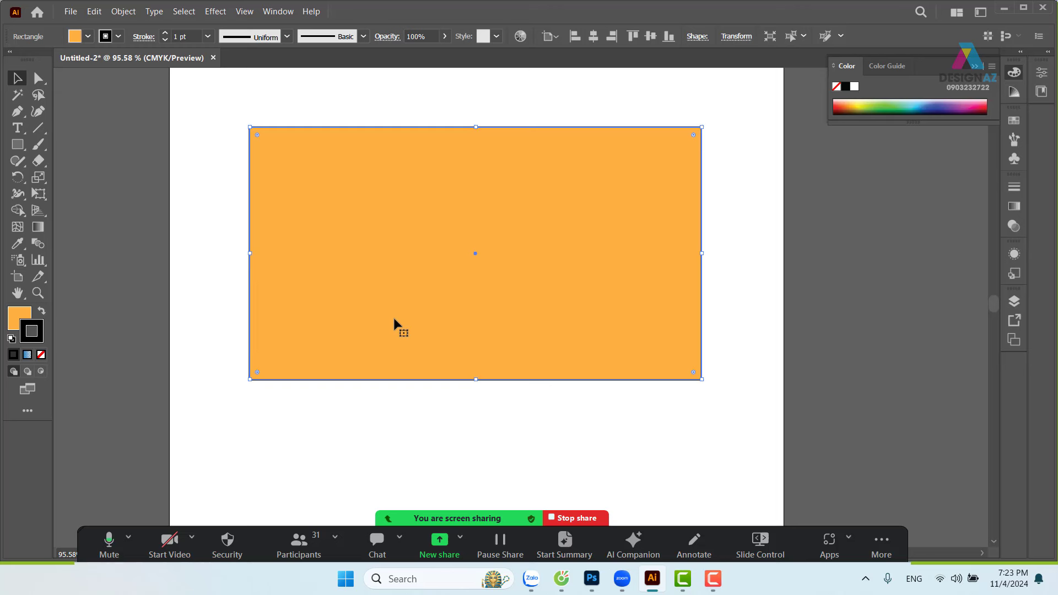
click(1014, 120)
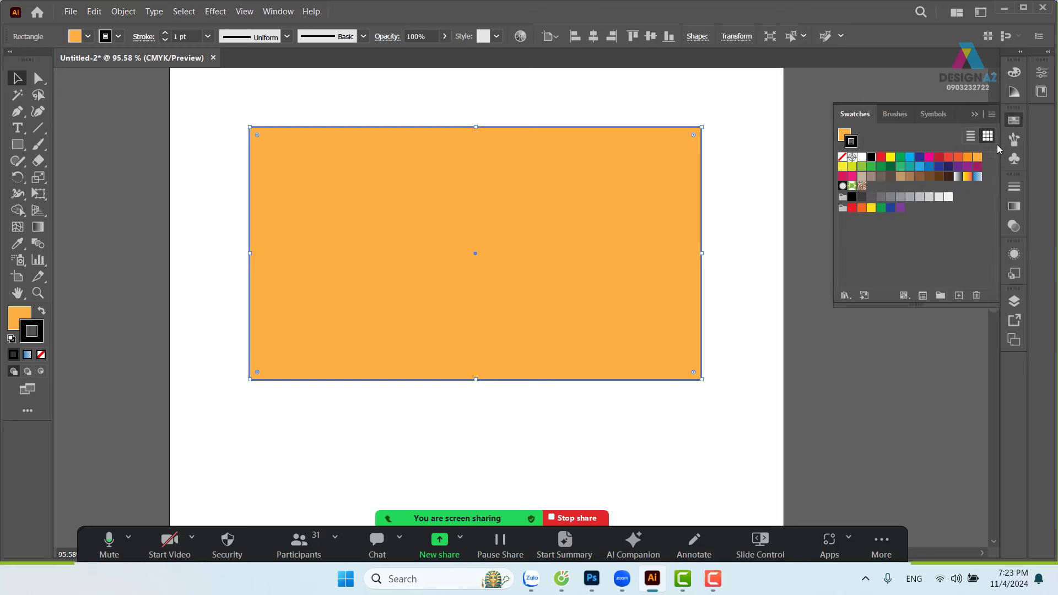
Step: Apply the purple swatch to the rectangle's stroke and deselect to check the outline
click(958, 167)
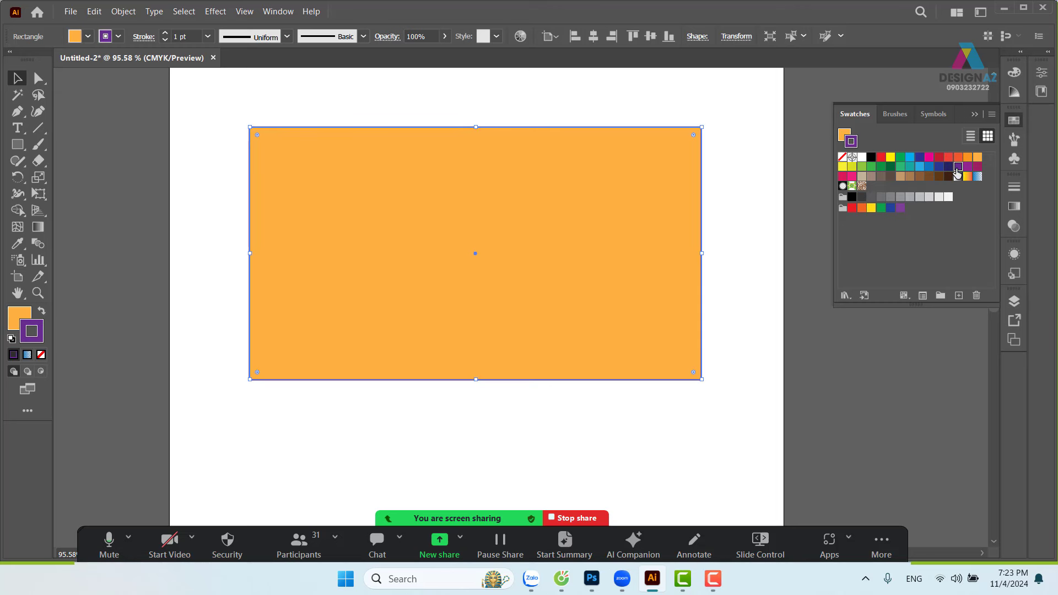
click(778, 232)
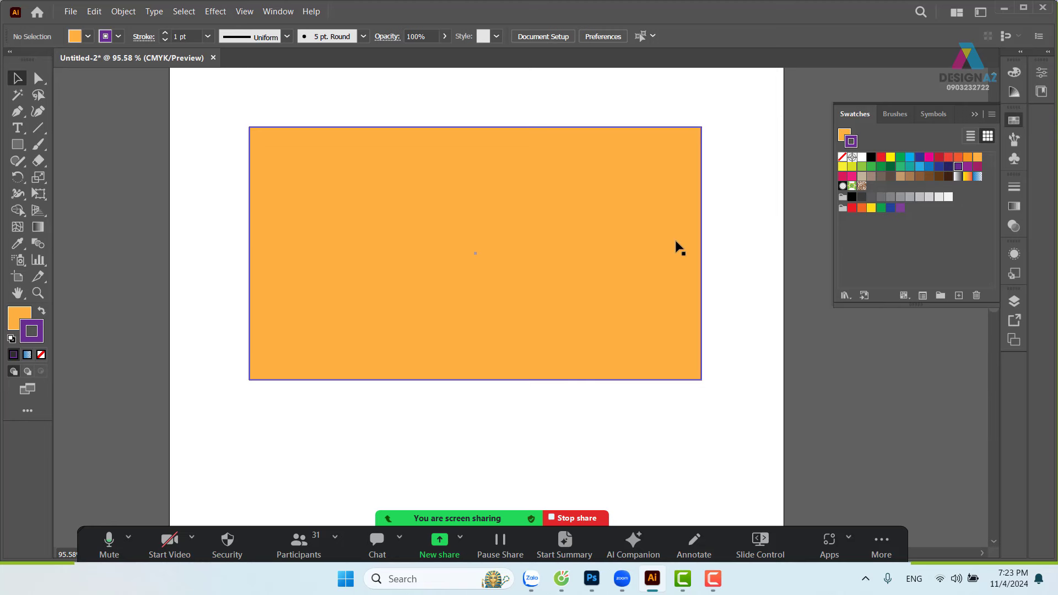
click(671, 243)
click(761, 235)
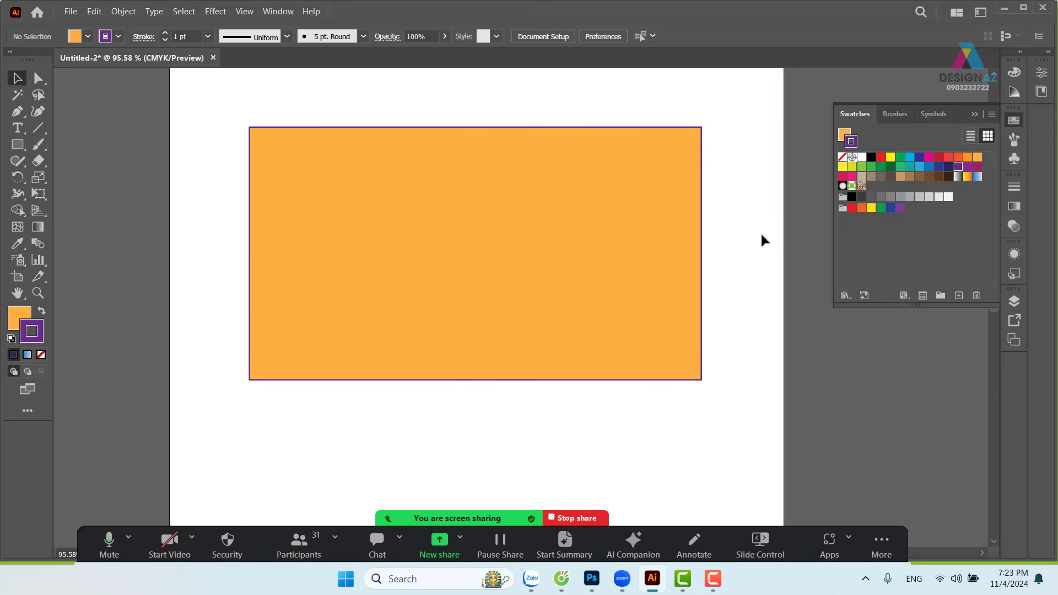
Step: Zoom into the rectangle's top-right corner to inspect the purple outline, then fit the artboard
key(z)
mouse_move(682, 120)
mouse_down()
mouse_move(754, 207)
mouse_move(731, 342)
mouse_up()
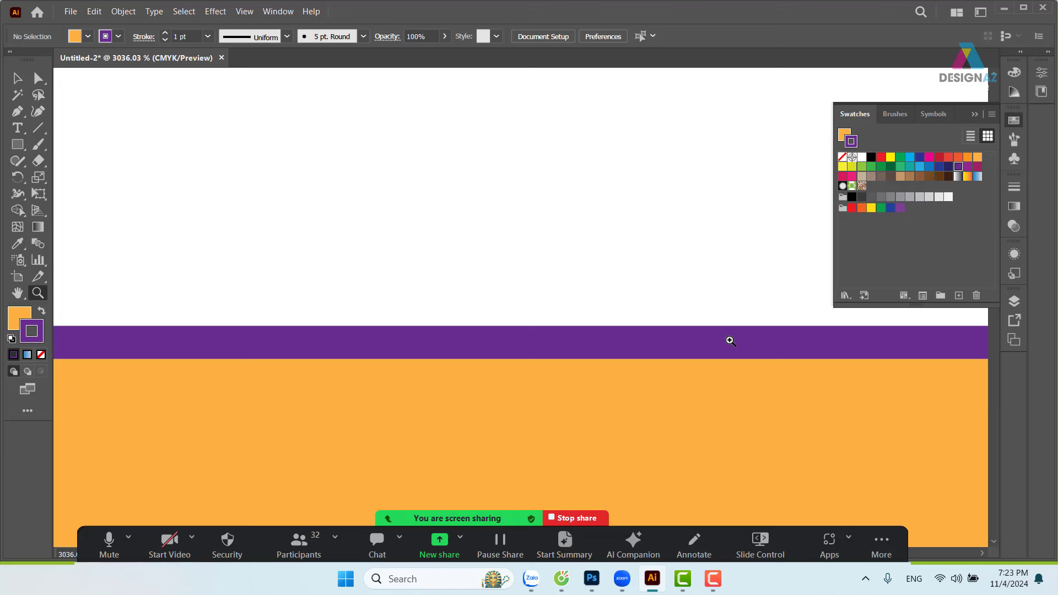
key(ctrl+0)
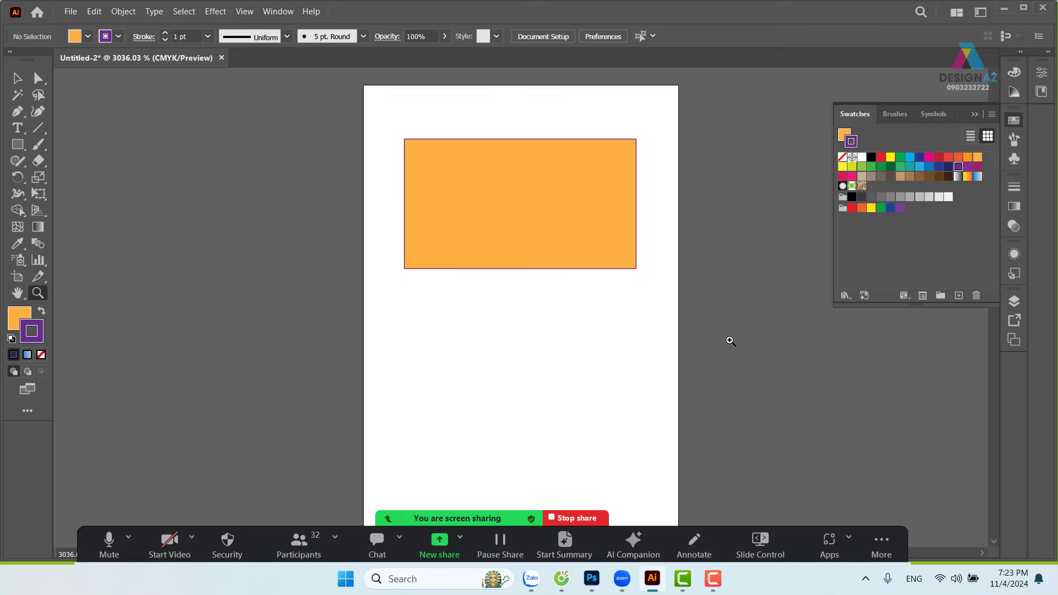
Step: Reselect the rectangle and use Shift+X to make it purple-filled with an orange outline
click(18, 78)
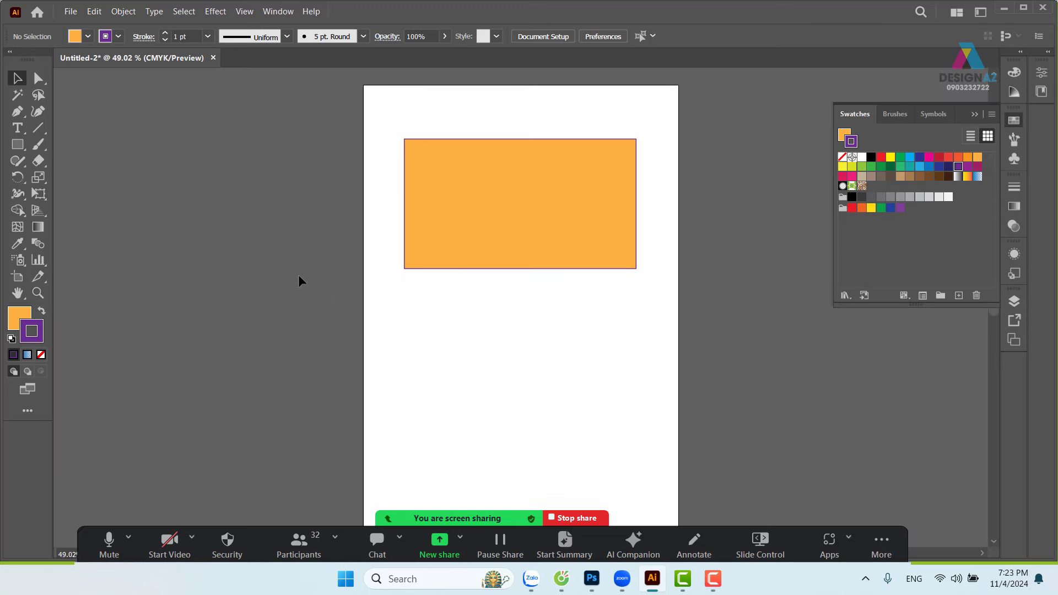
click(439, 221)
key(ctrl+plus)
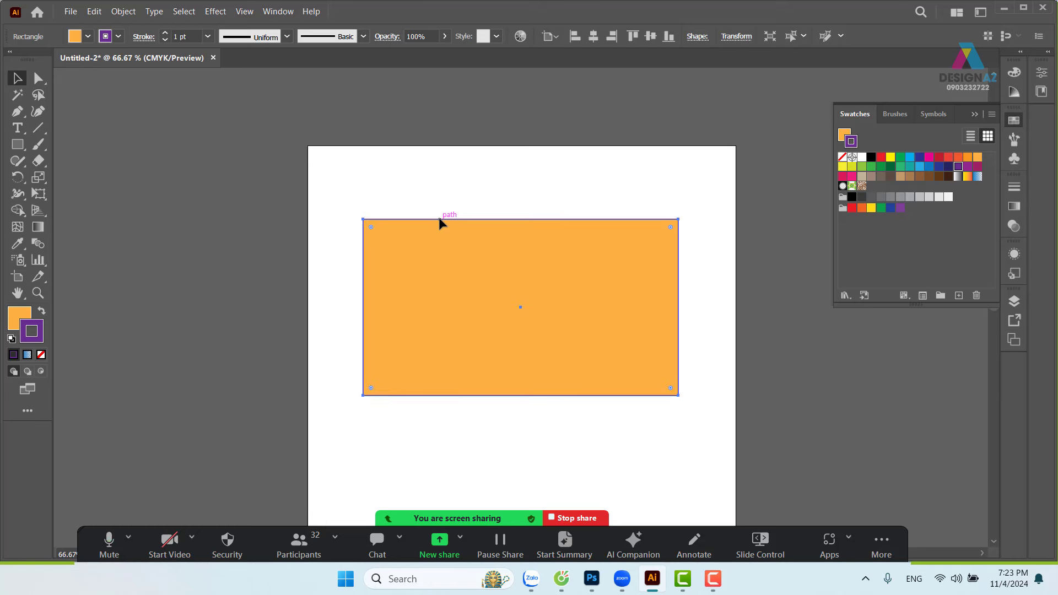
click(389, 196)
click(438, 276)
click(475, 195)
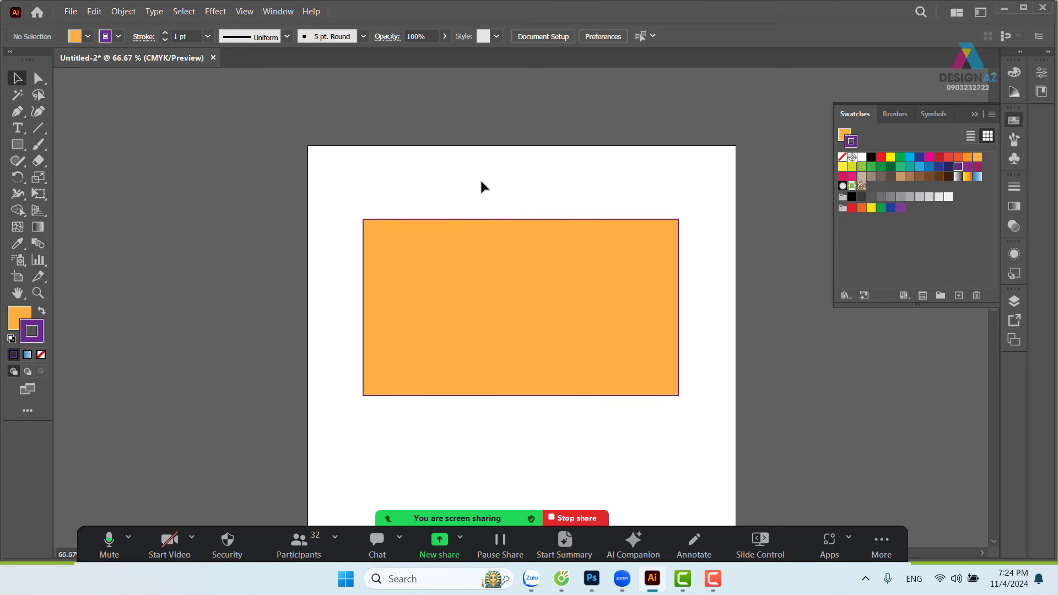
click(474, 243)
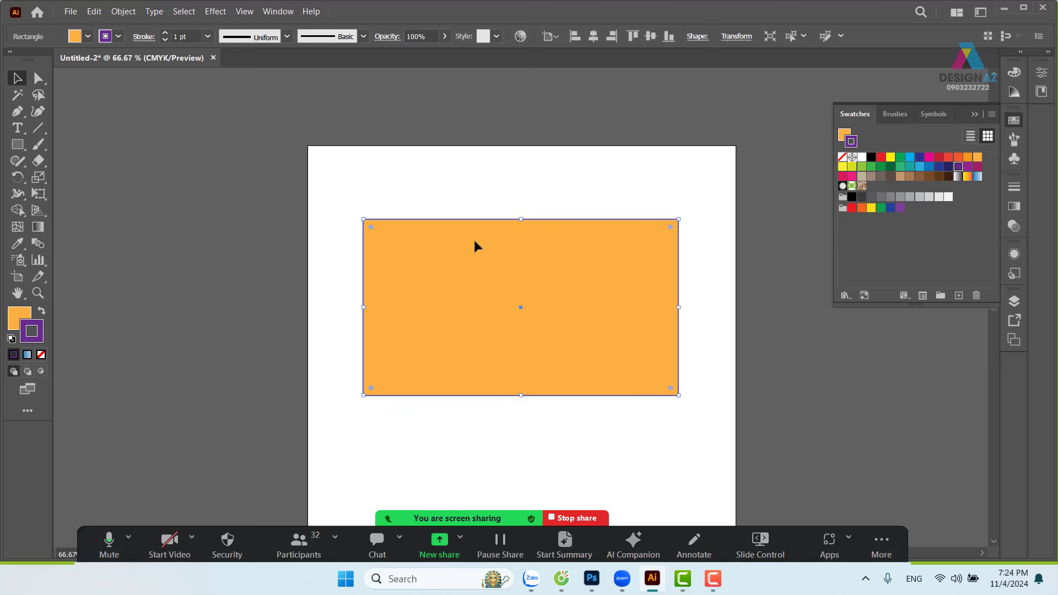
key(shift+x)
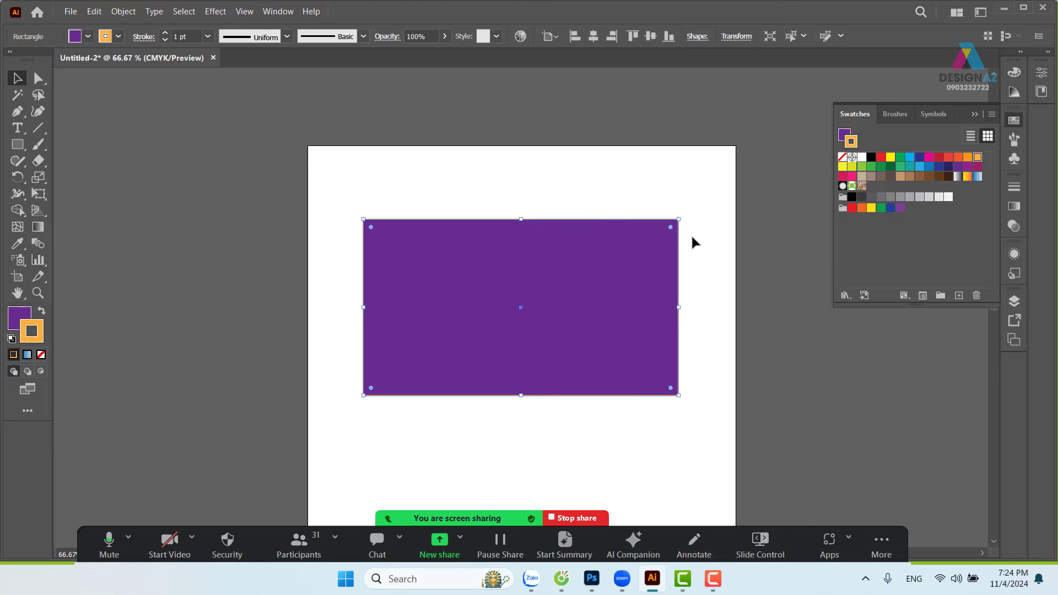
key(ctrl+equal)
key(ctrl+equal)
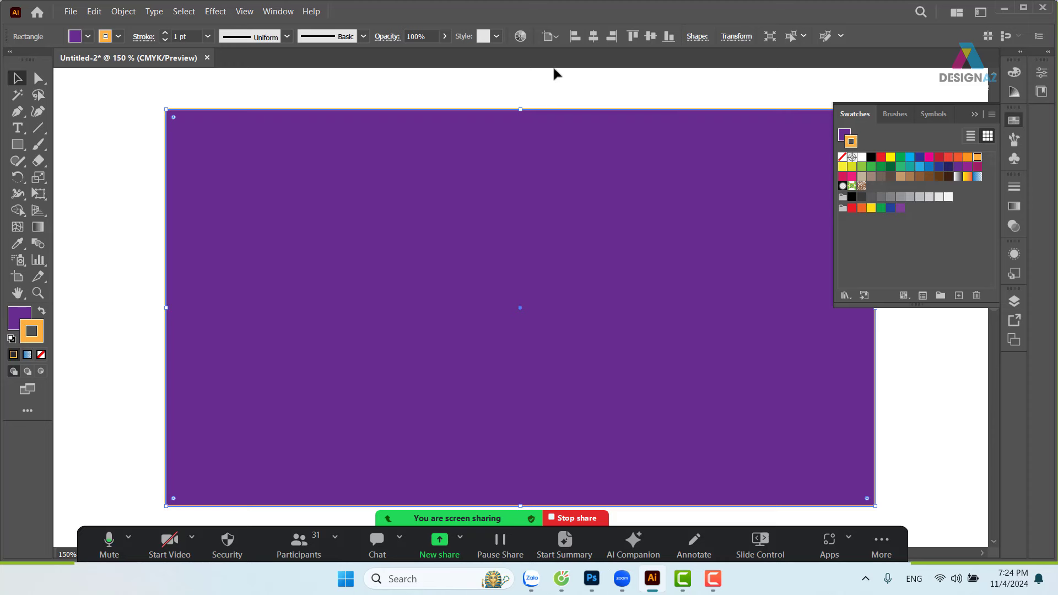
click(554, 74)
key(z)
drag(515, 104, 738, 258)
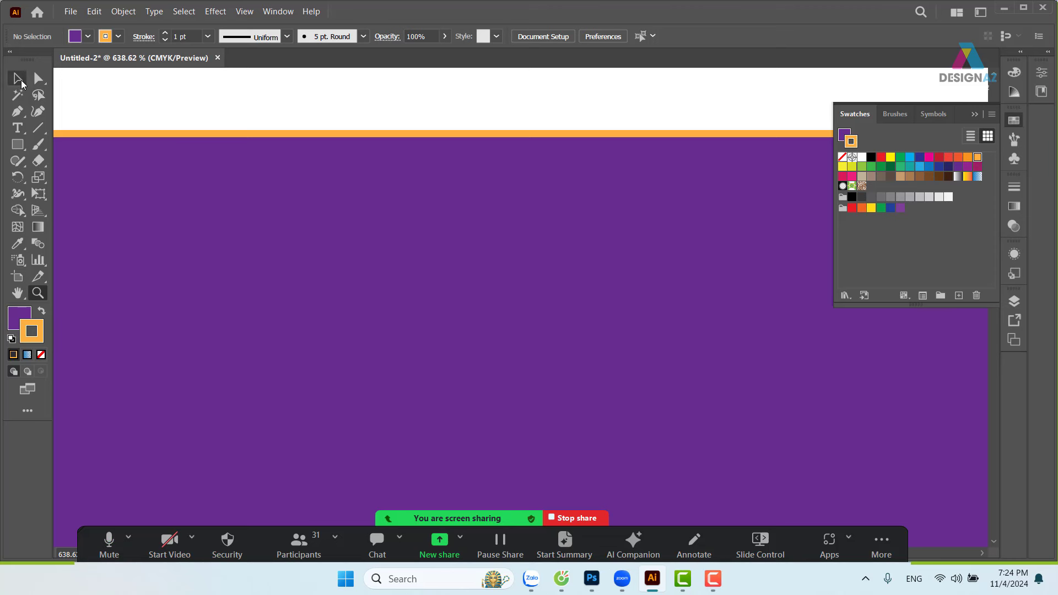
click(21, 81)
key(ctrl+1)
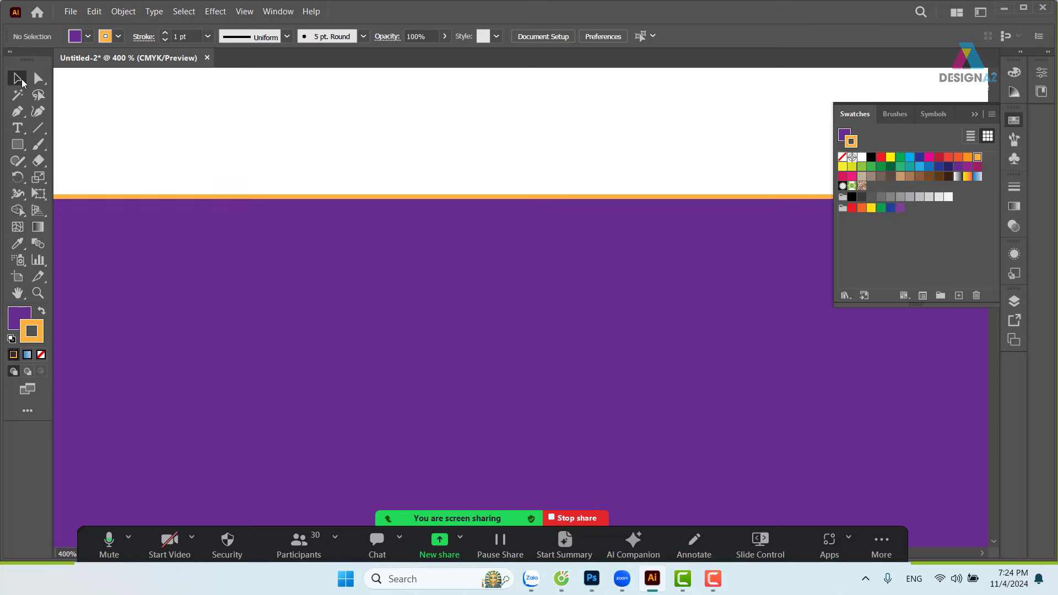
key(ctrl+0)
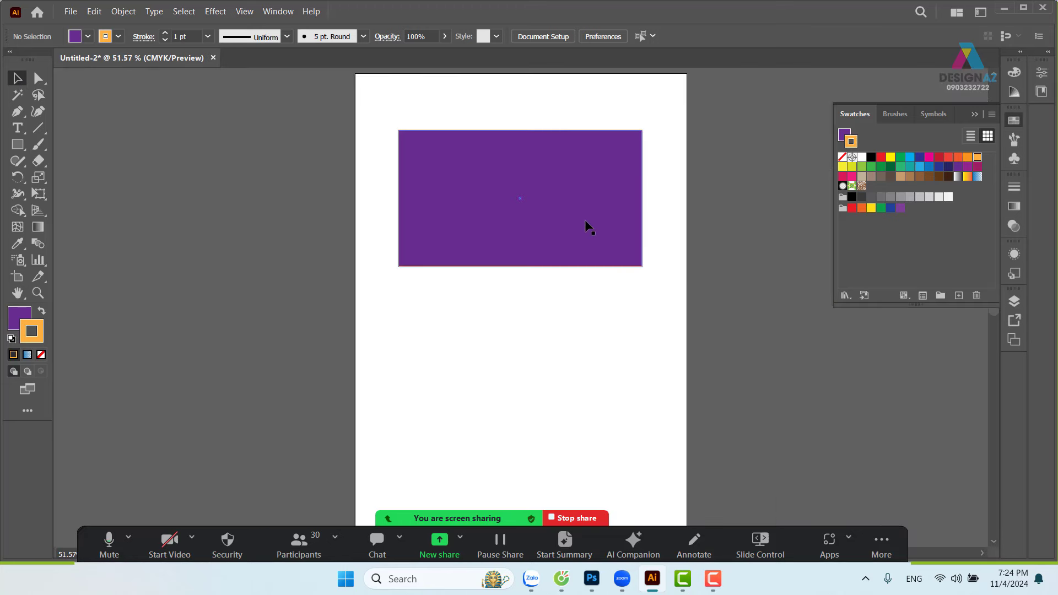
click(556, 205)
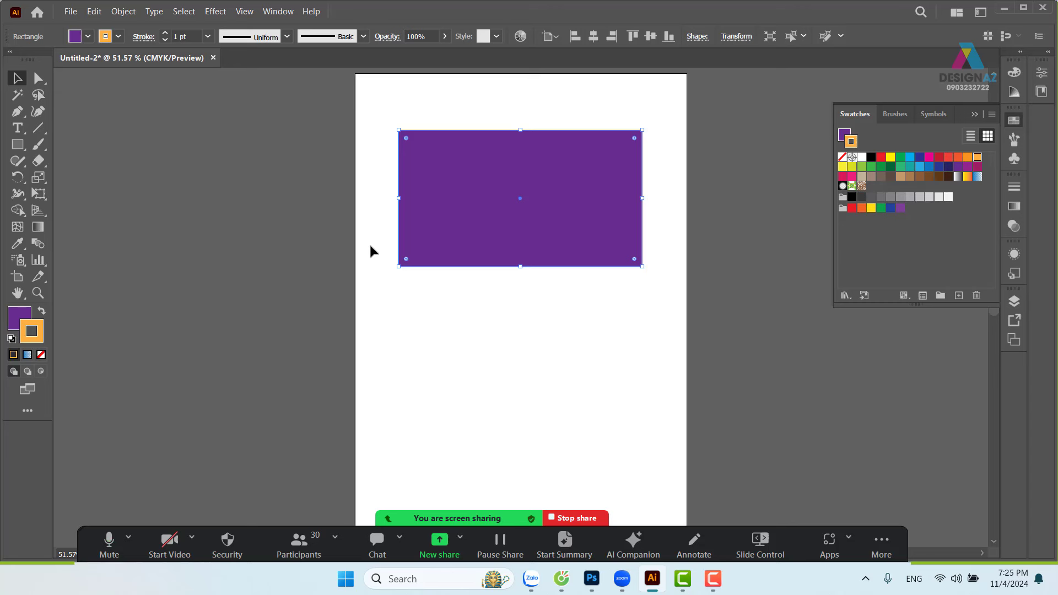
click(689, 375)
key(z)
drag(386, 122, 499, 208)
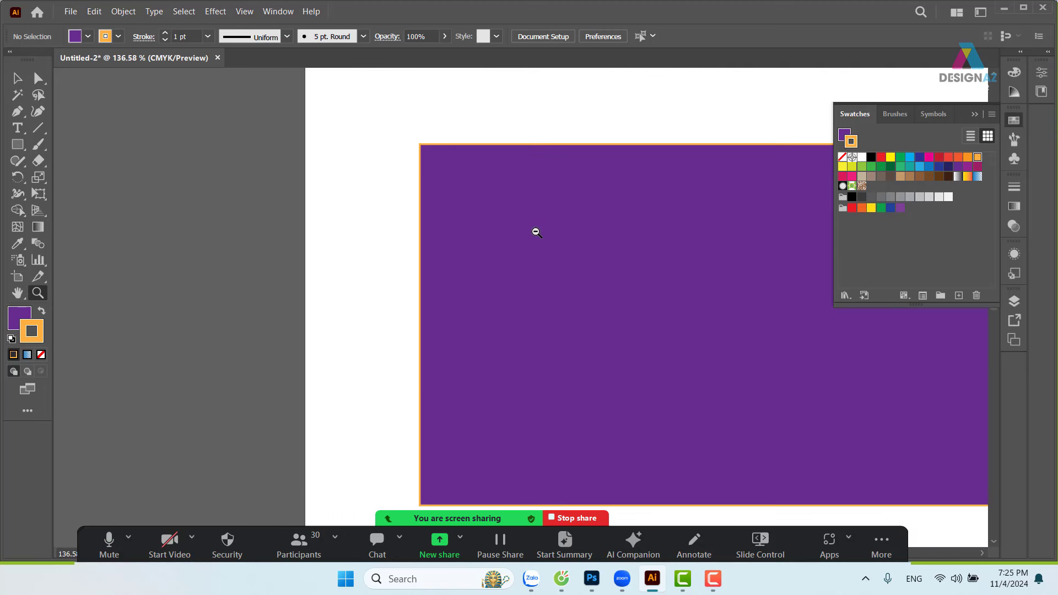
click(17, 78)
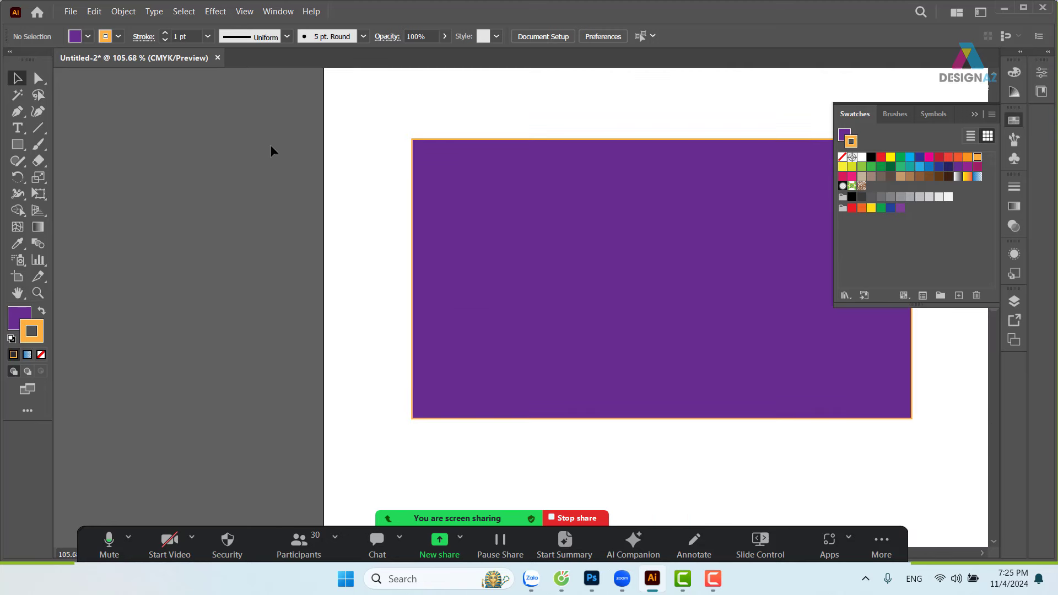
click(465, 221)
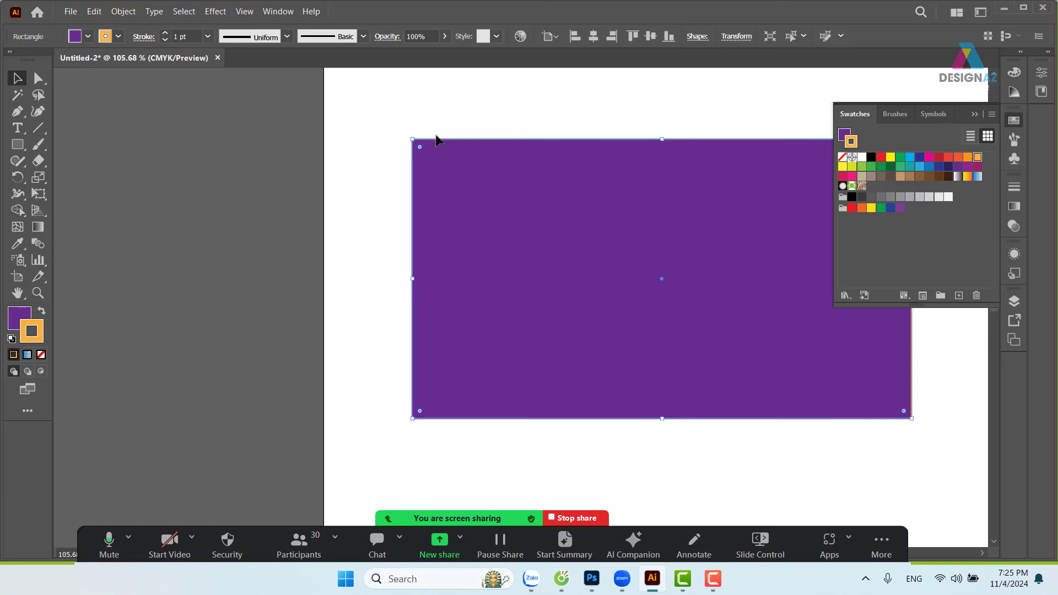
Step: Set the rectangle's stroke to None and zoom in on its top-left corner to check
click(41, 357)
click(301, 226)
key(z)
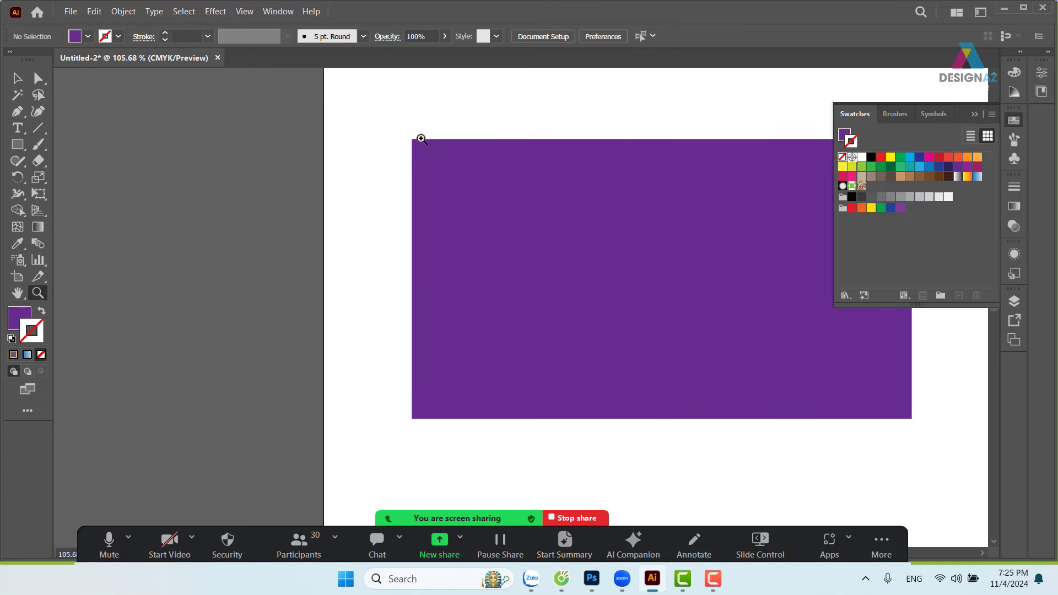
drag(421, 139, 772, 252)
scroll(772, 252, down, 10)
scroll(385, 182, up, 1)
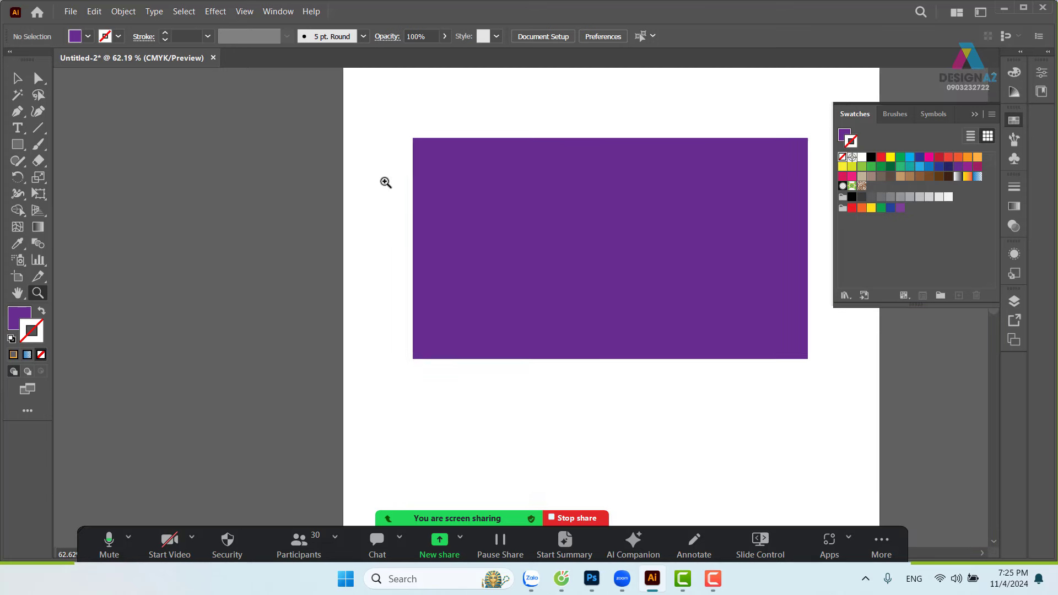
scroll(246, 276, up, 1)
Step: Restore the orange stroke, make Fill active in the Color panel, and reselect the rectangle
click(17, 78)
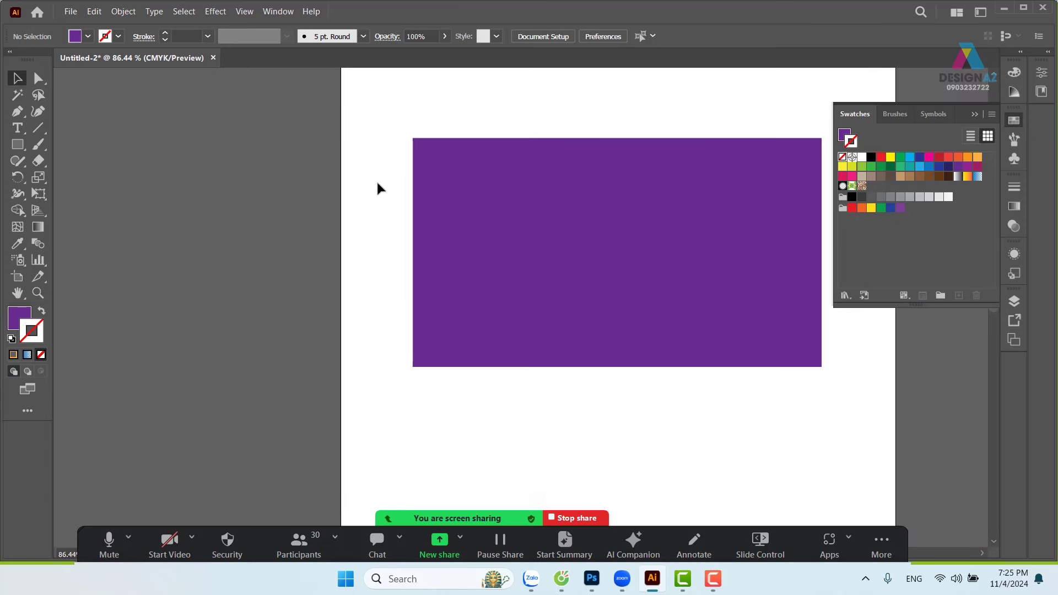
key(ctrl+a)
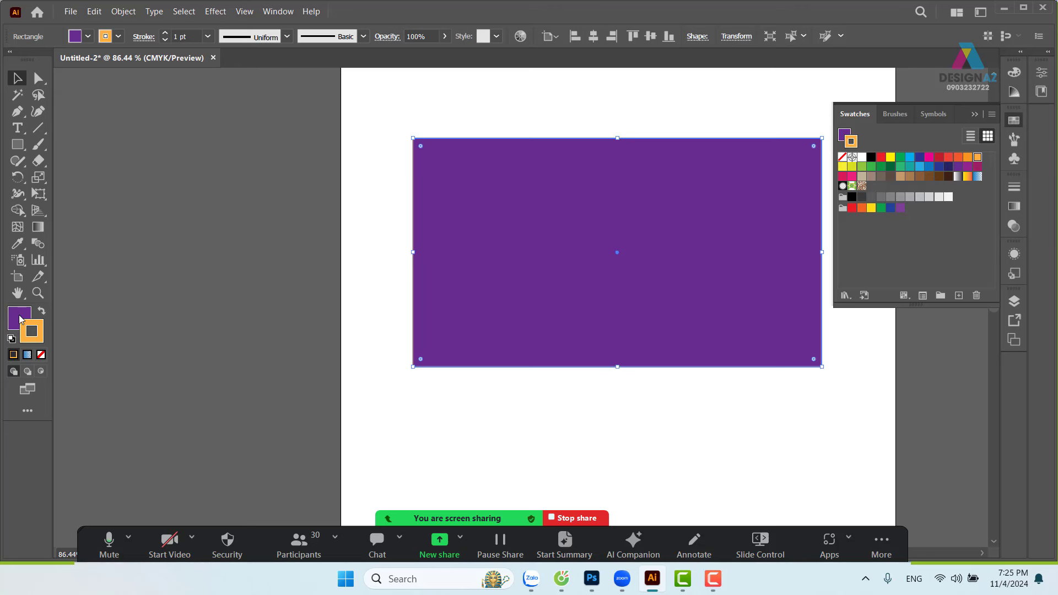
click(20, 319)
click(392, 197)
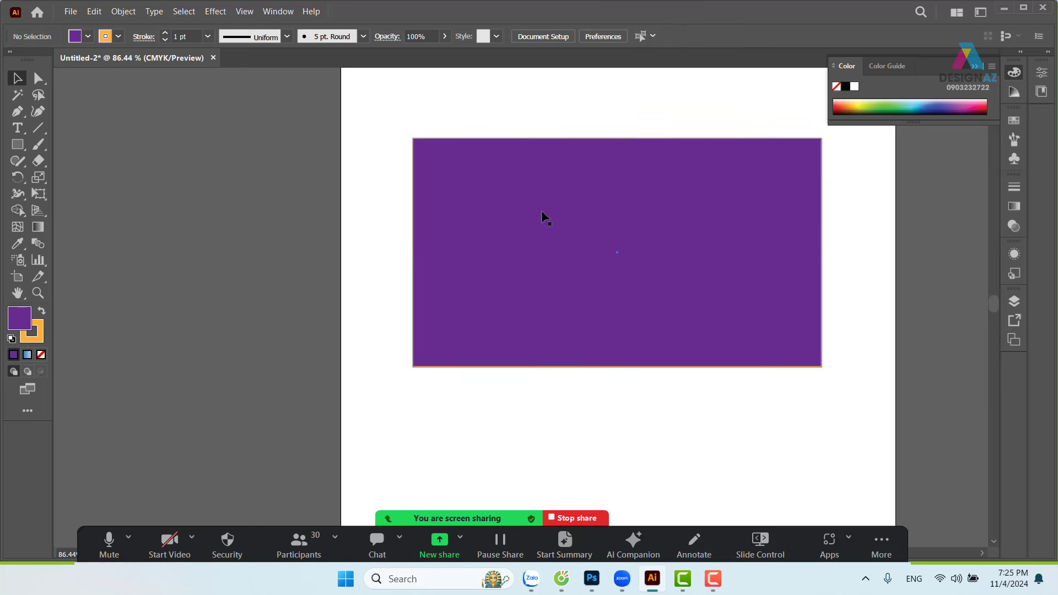
click(541, 213)
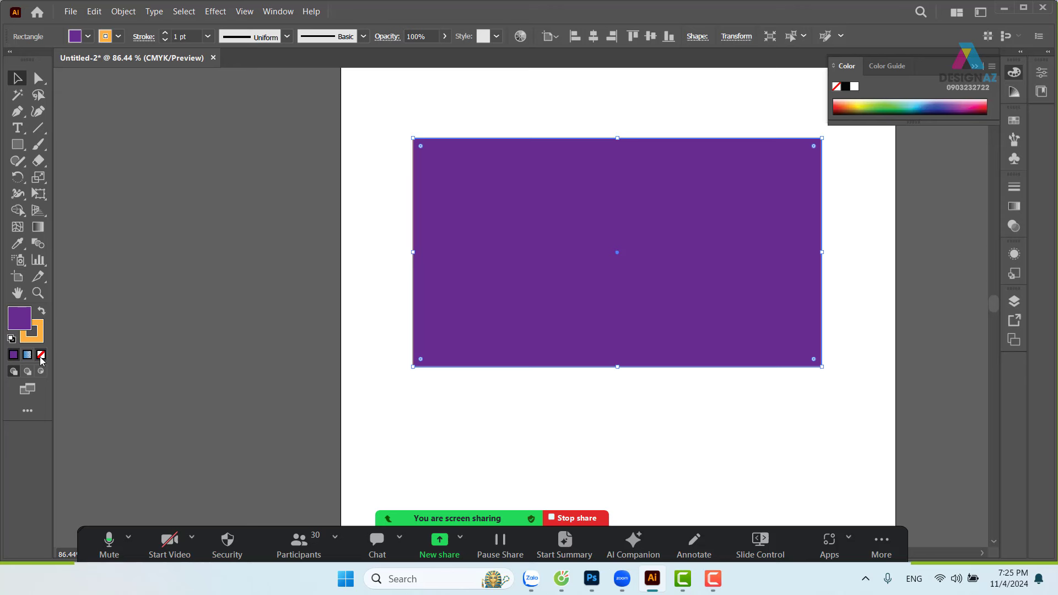
Step: Set the rectangle's fill to None and reselect the orange-outlined rectangle with Swatches showing
click(40, 355)
click(279, 175)
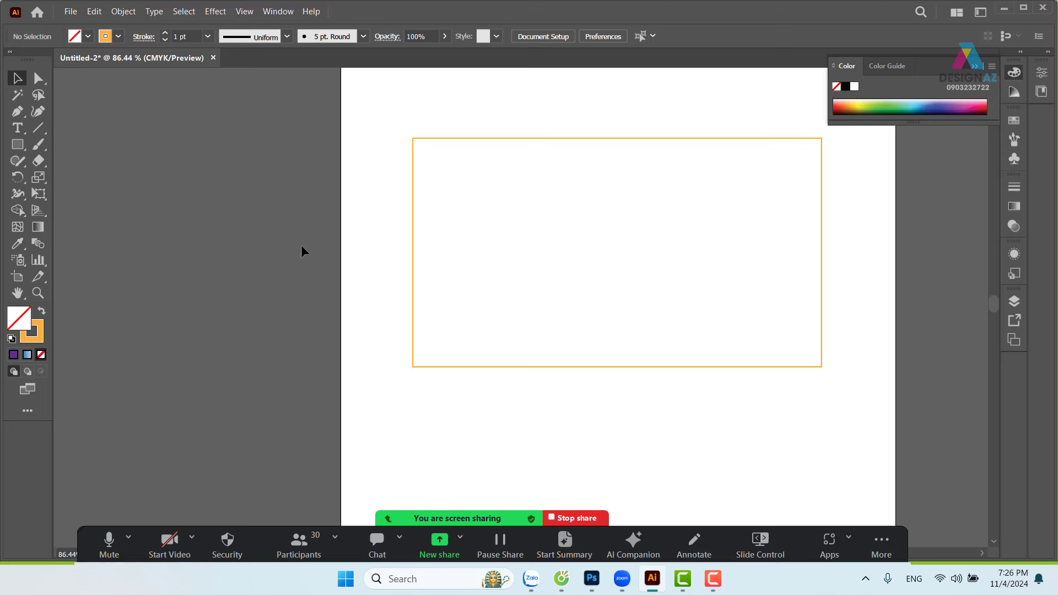
click(717, 139)
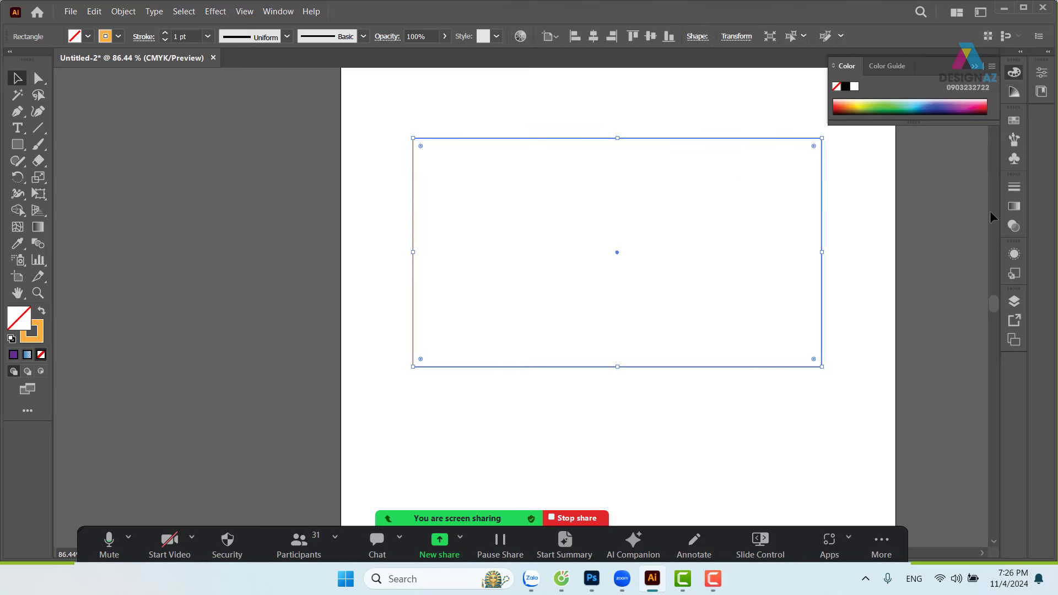
click(1015, 120)
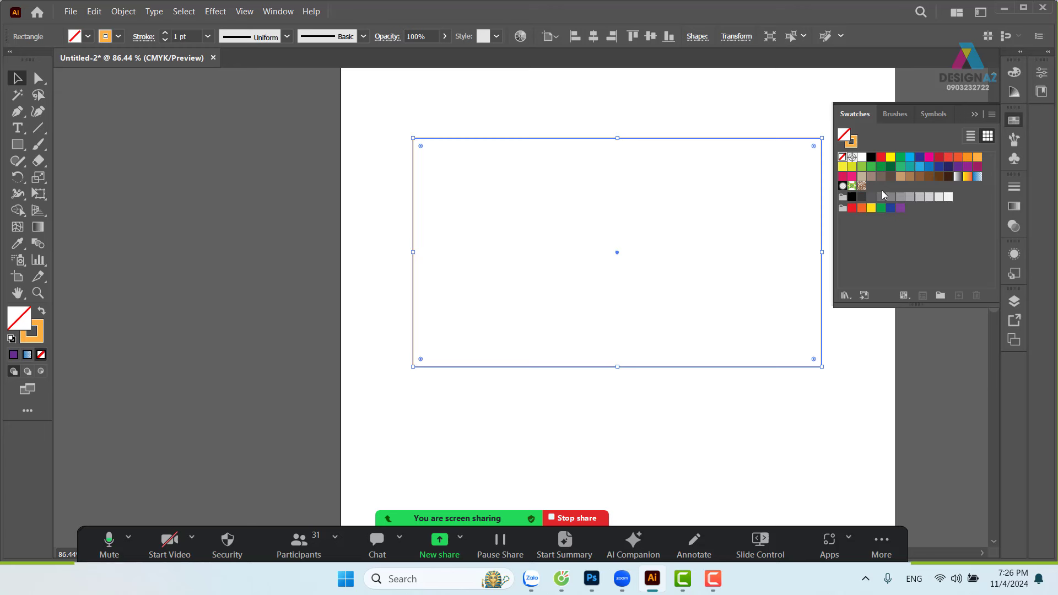
drag(406, 120, 471, 218)
Step: Try red, orange, yellow and light green fills, settling on dark green
click(939, 158)
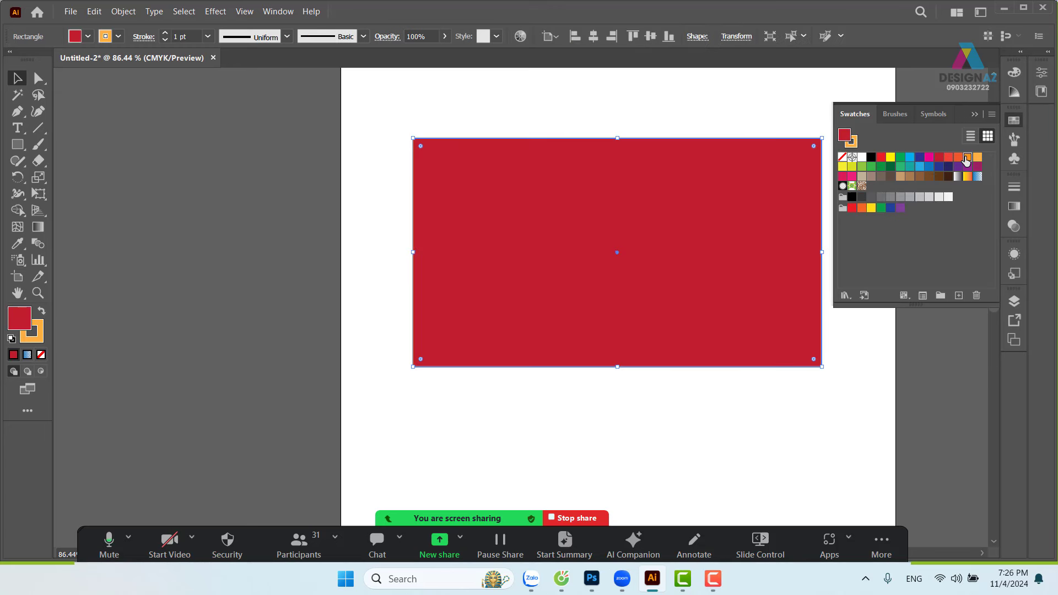
click(977, 158)
click(910, 166)
click(844, 166)
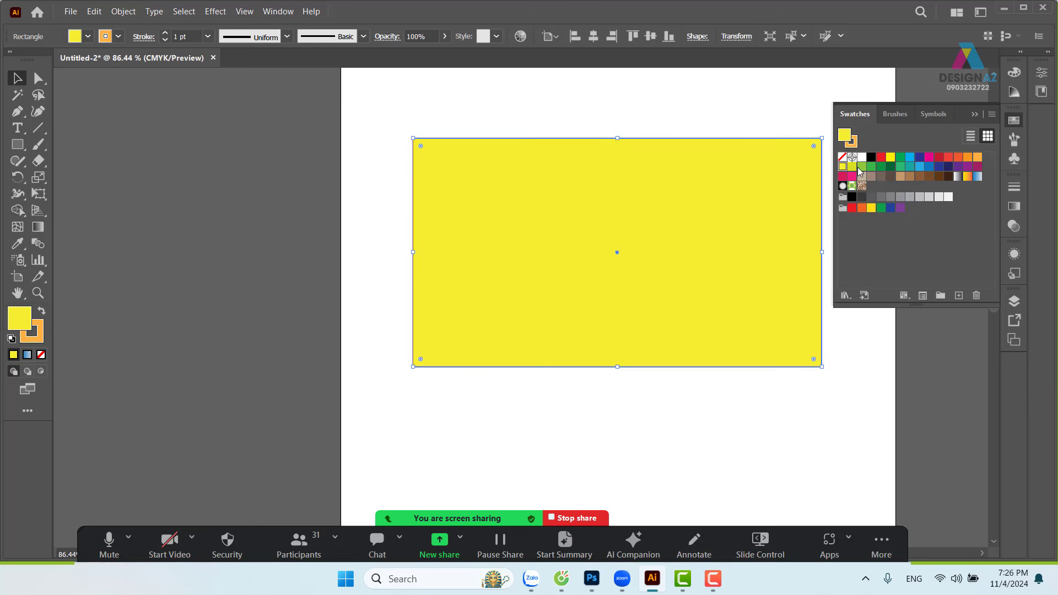
click(881, 167)
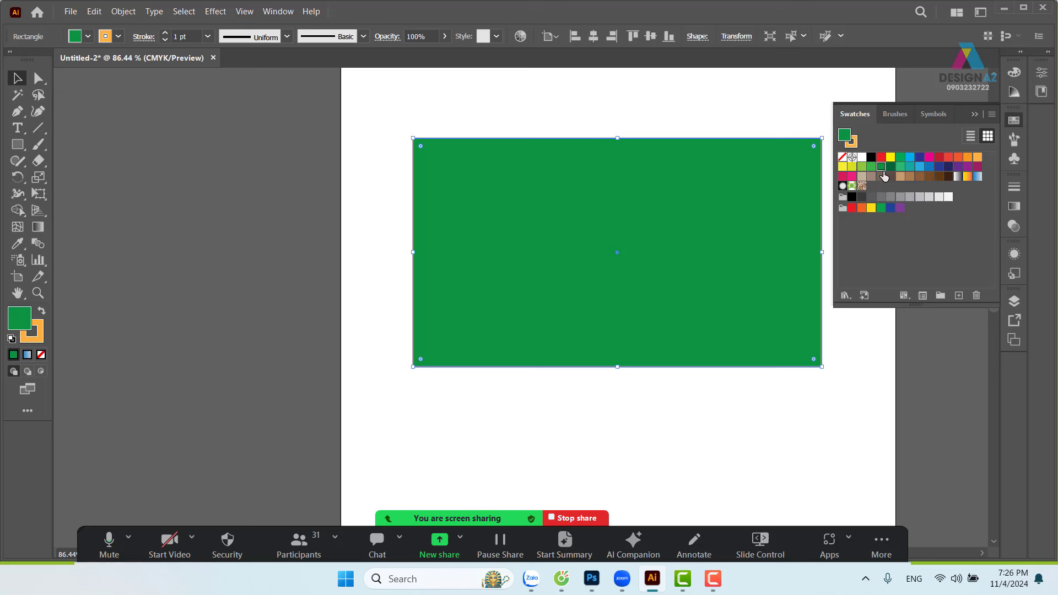
click(630, 125)
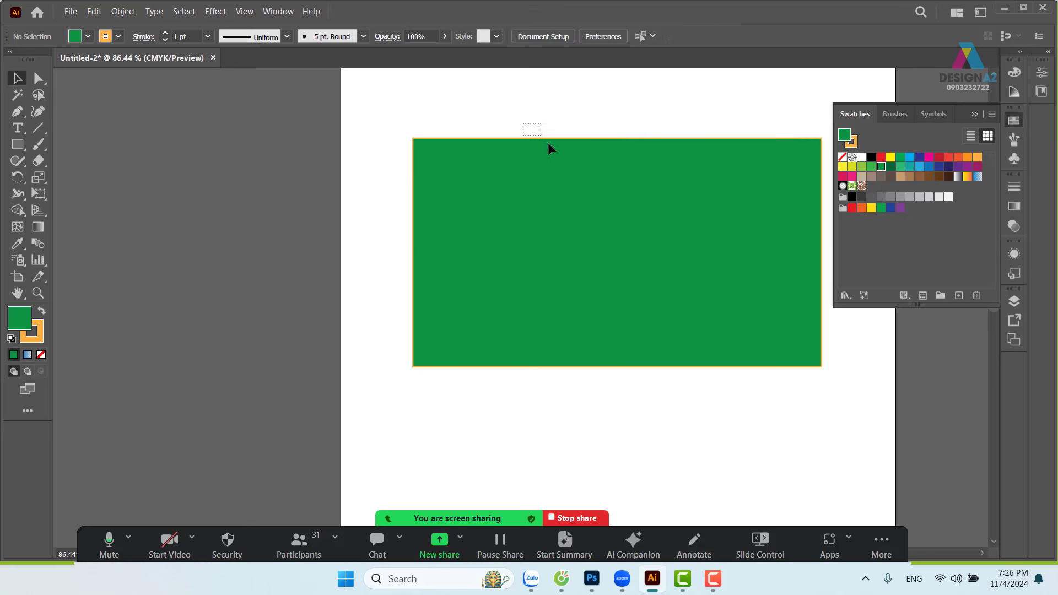
click(557, 191)
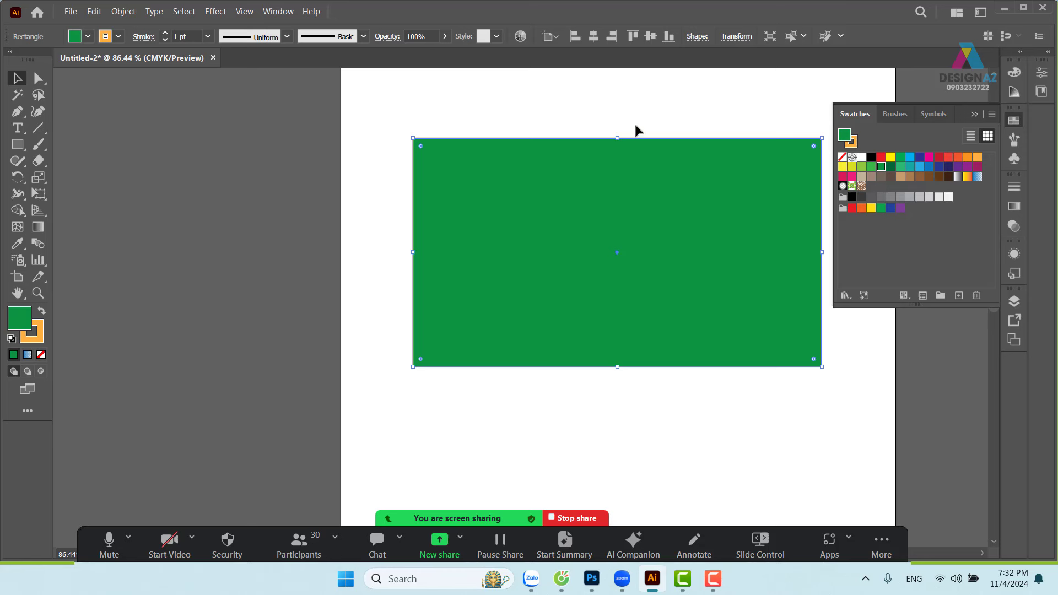
Step: Move the green rectangle up and to the left, then reselect it
drag(575, 185, 550, 179)
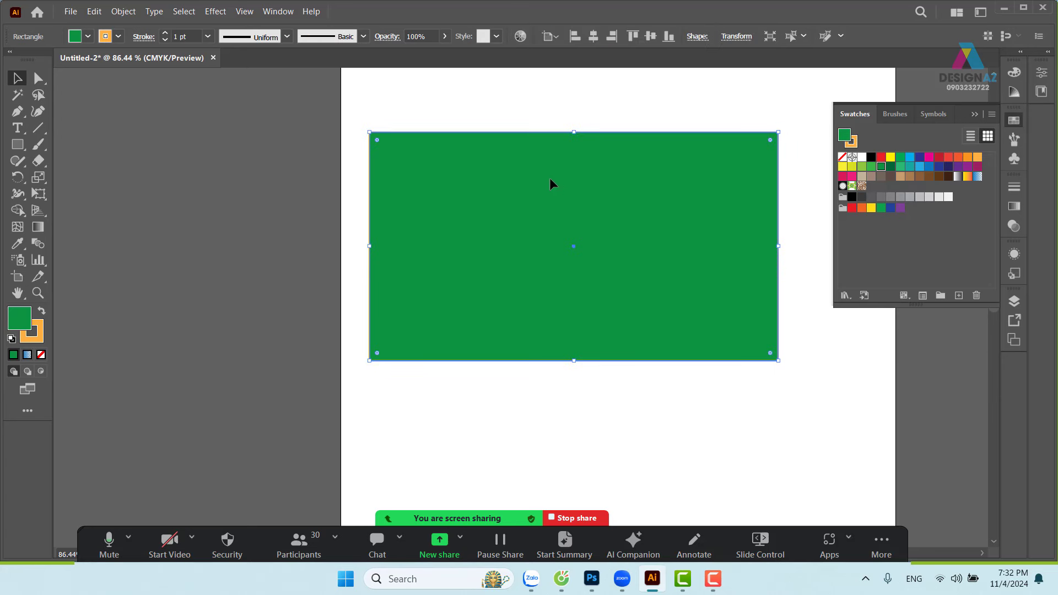
click(521, 104)
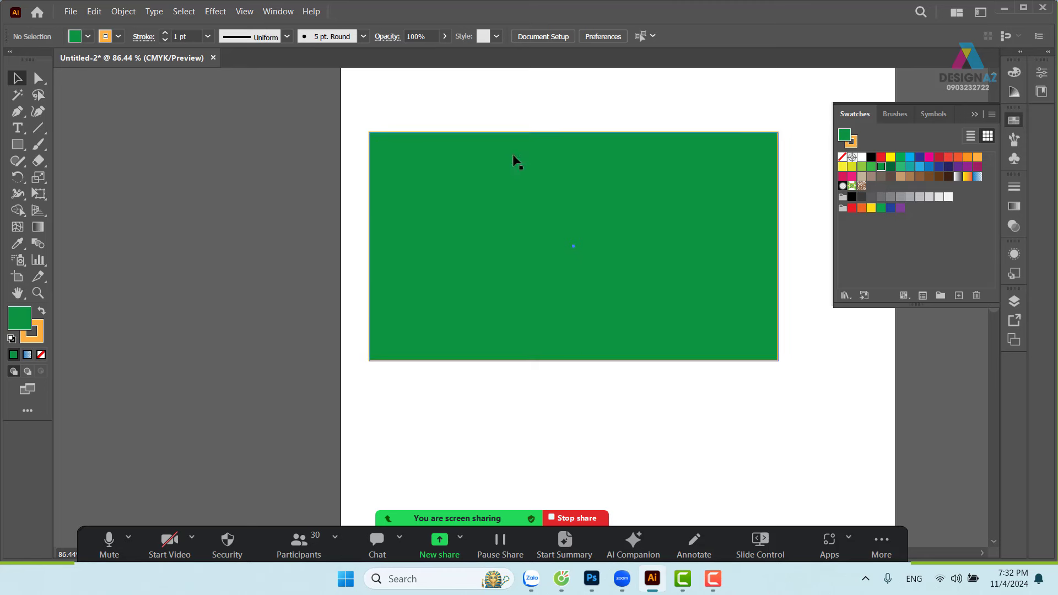
click(513, 154)
click(512, 124)
click(517, 153)
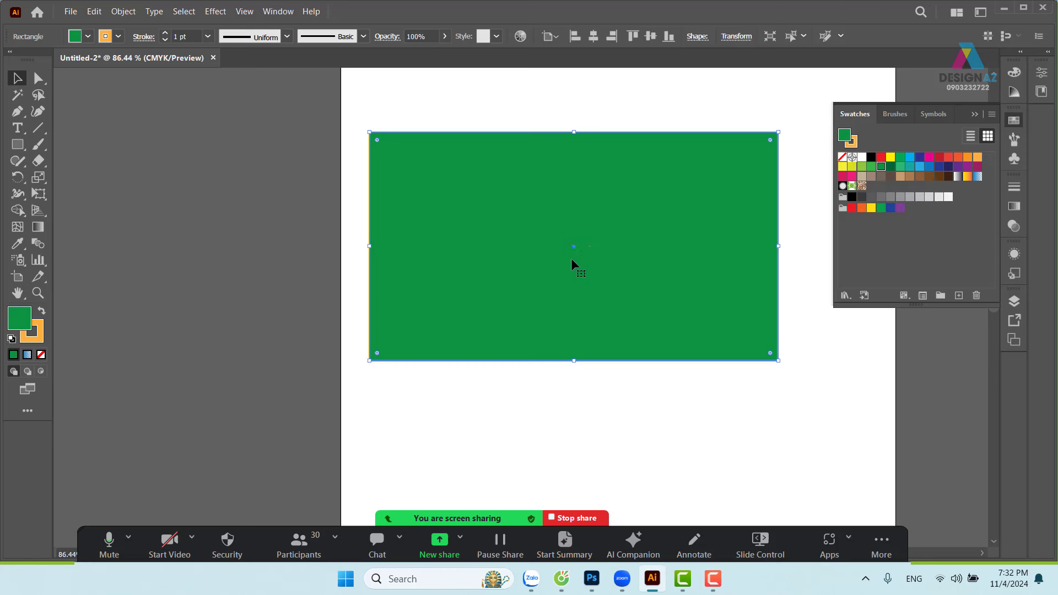
drag(601, 102, 600, 214)
Step: Bring up the File menu, dismiss it without choosing, then bring it up again
click(71, 12)
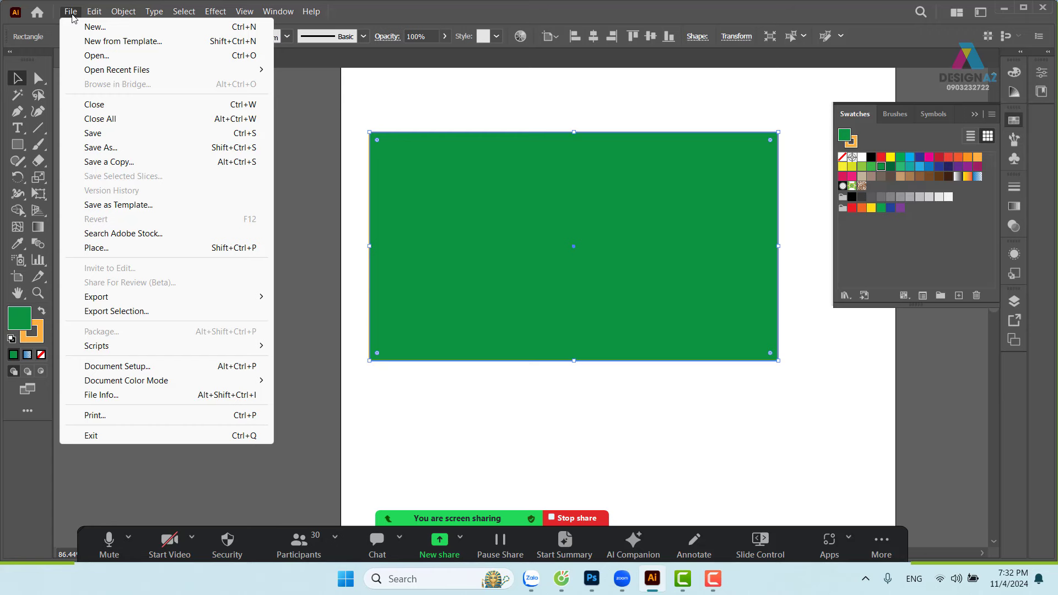
click(479, 96)
click(460, 188)
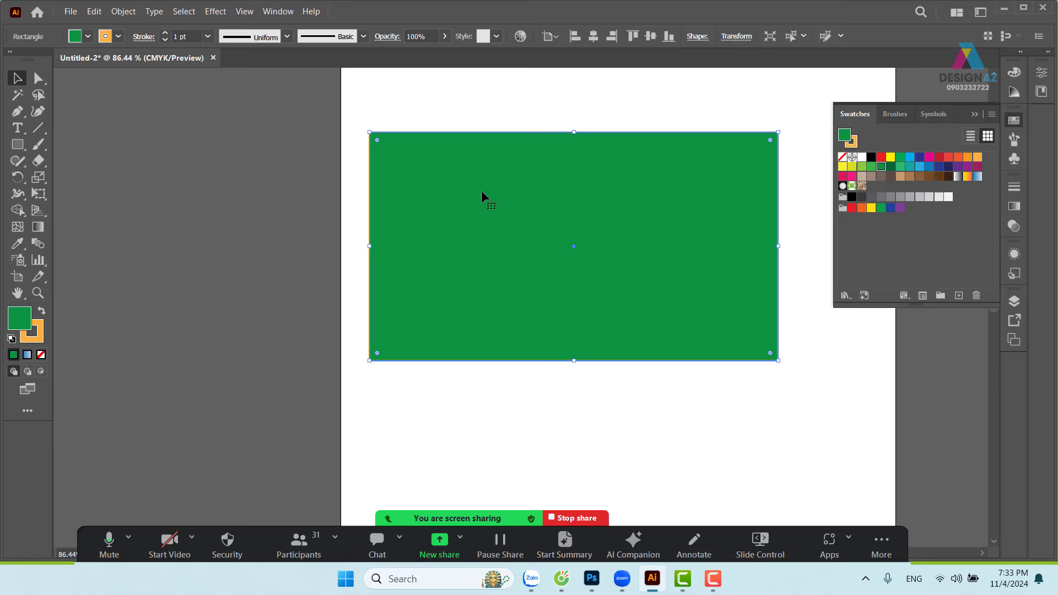
click(71, 13)
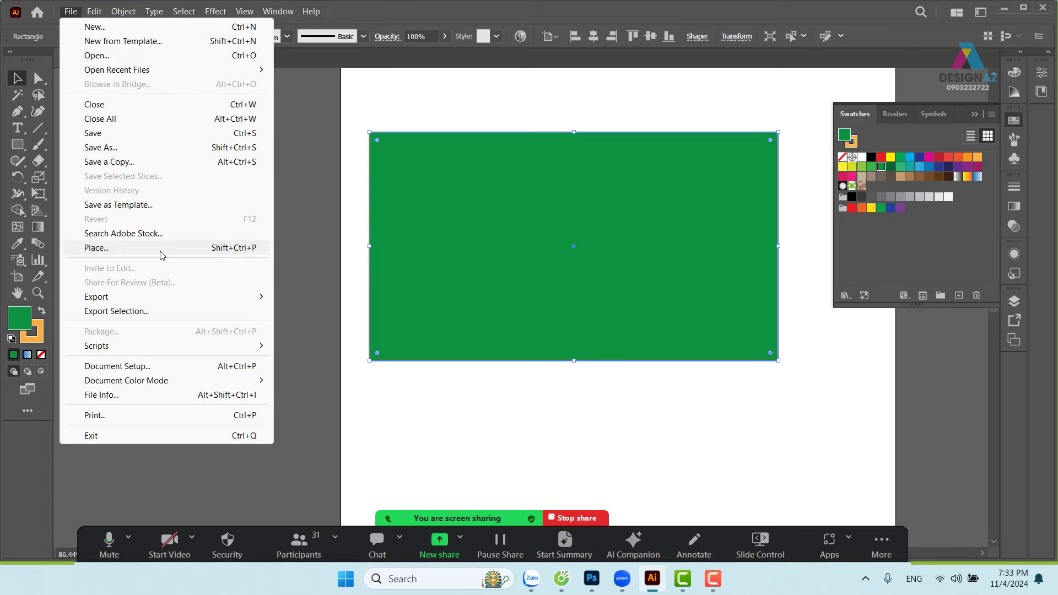
Step: Load the blue-and-orange flyer JPG from E:\nội dung đồ họa\banner mẫu for placing
click(162, 256)
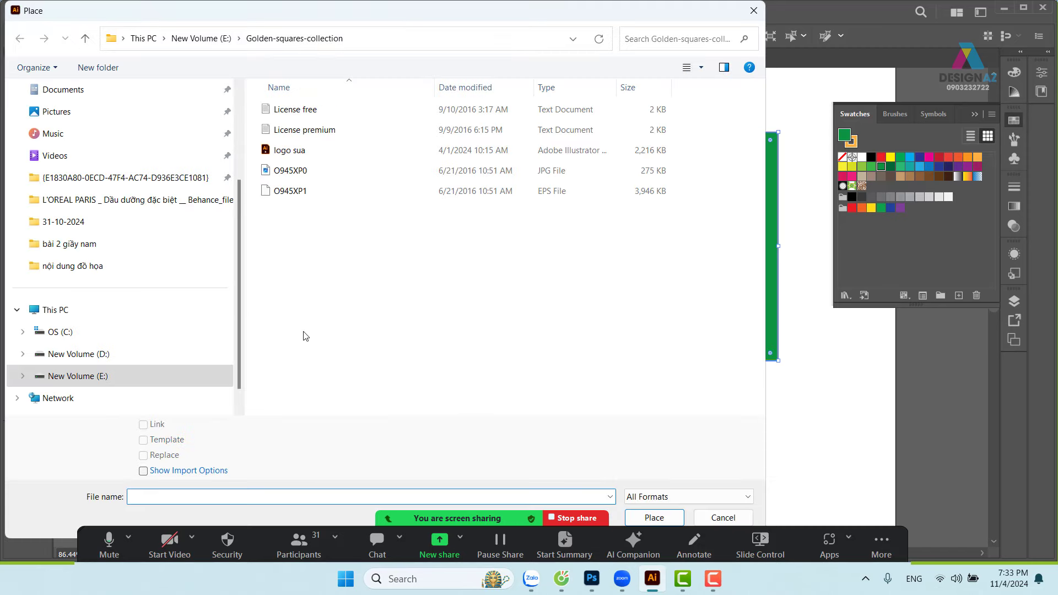
click(166, 378)
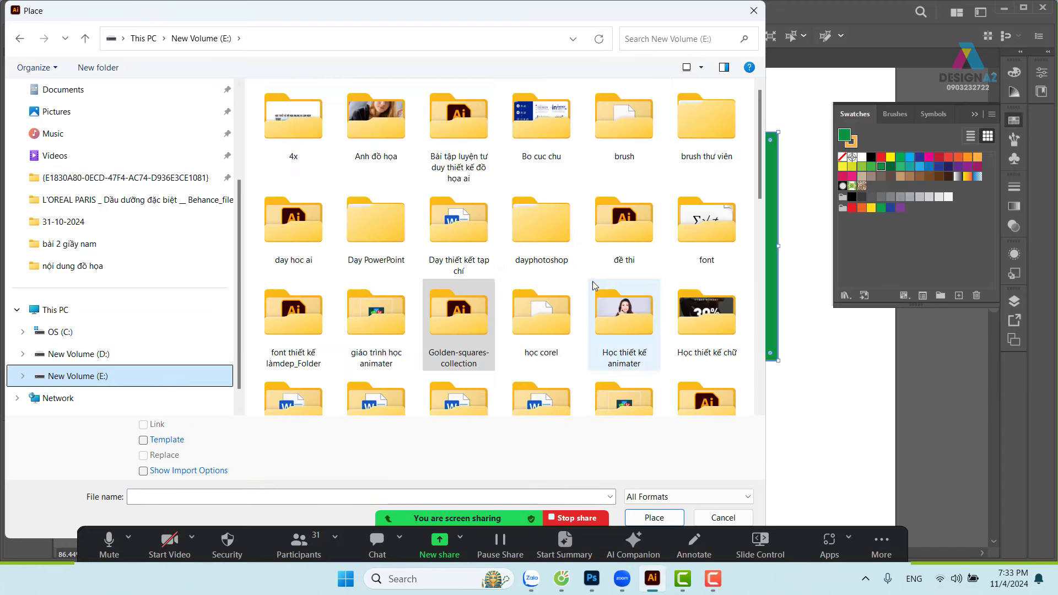
scroll(607, 295, down, 3)
scroll(606, 296, down, 5)
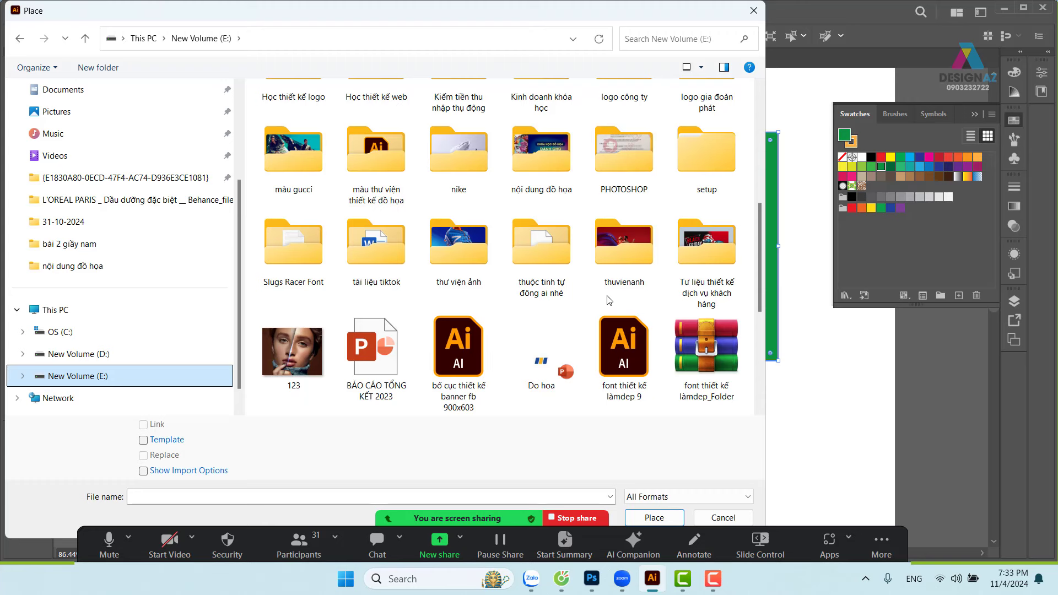
double_click(555, 167)
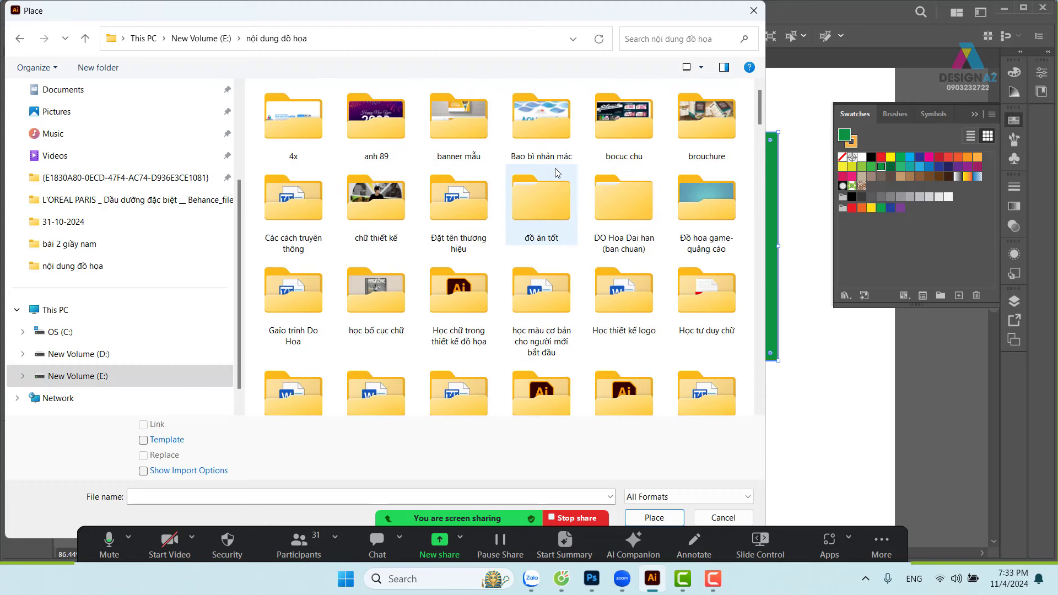
double_click(458, 126)
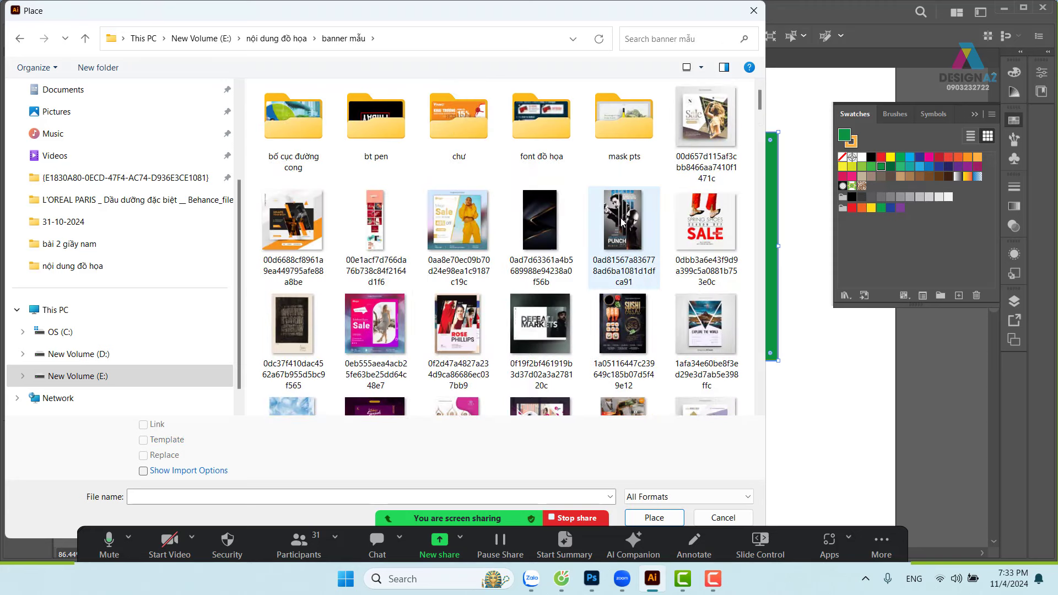
scroll(622, 222, down, 3)
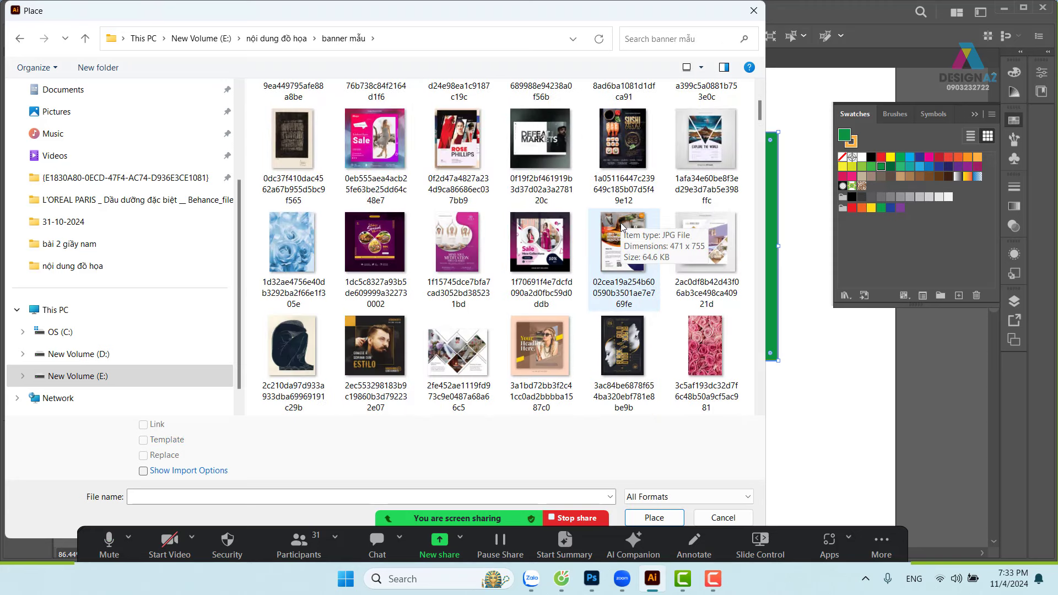
scroll(623, 229, down, 4)
scroll(639, 245, up, 3)
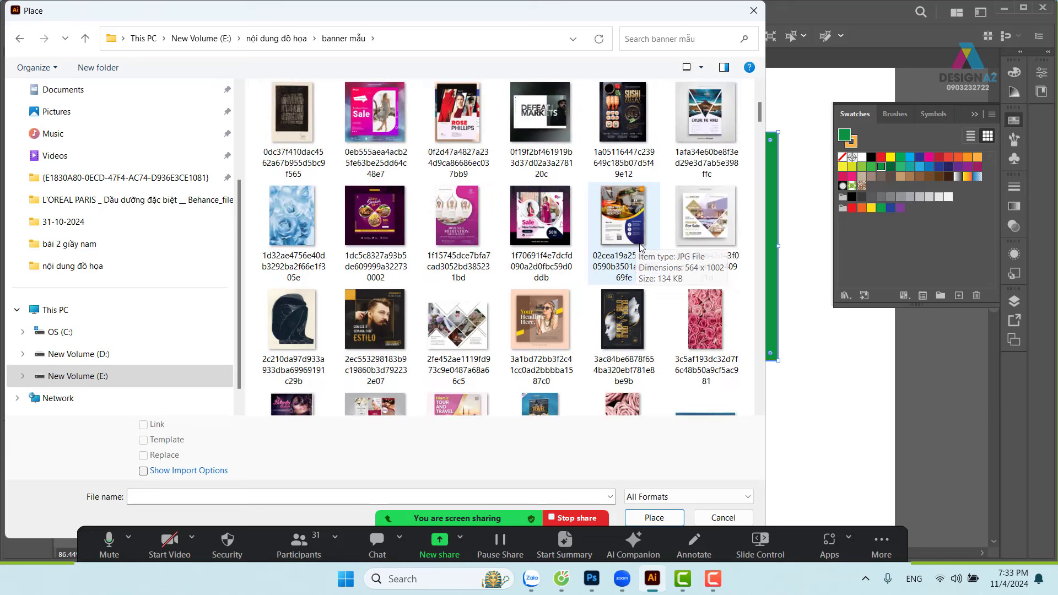
click(622, 221)
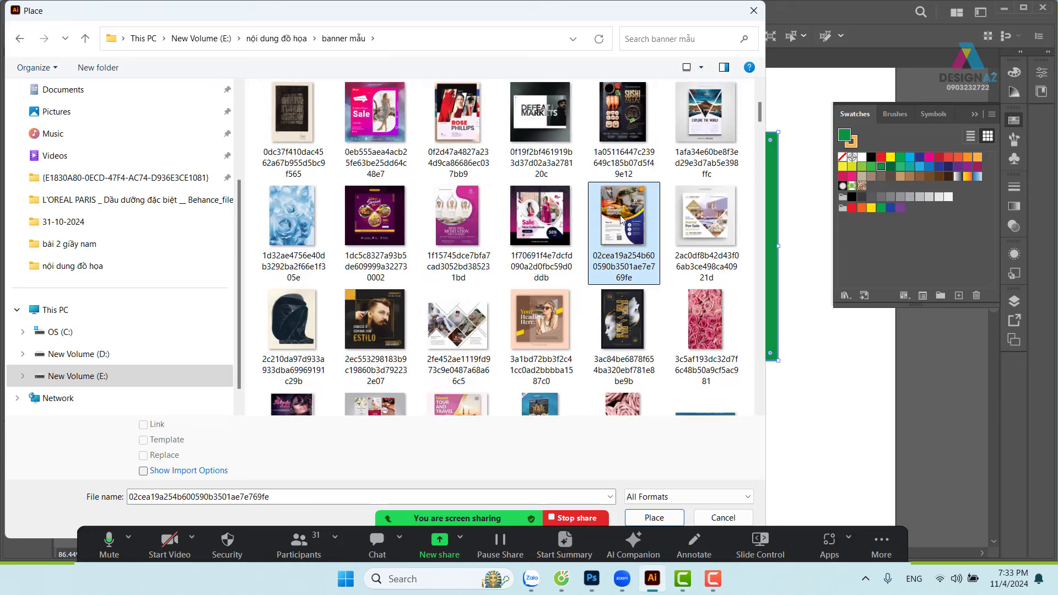
click(648, 516)
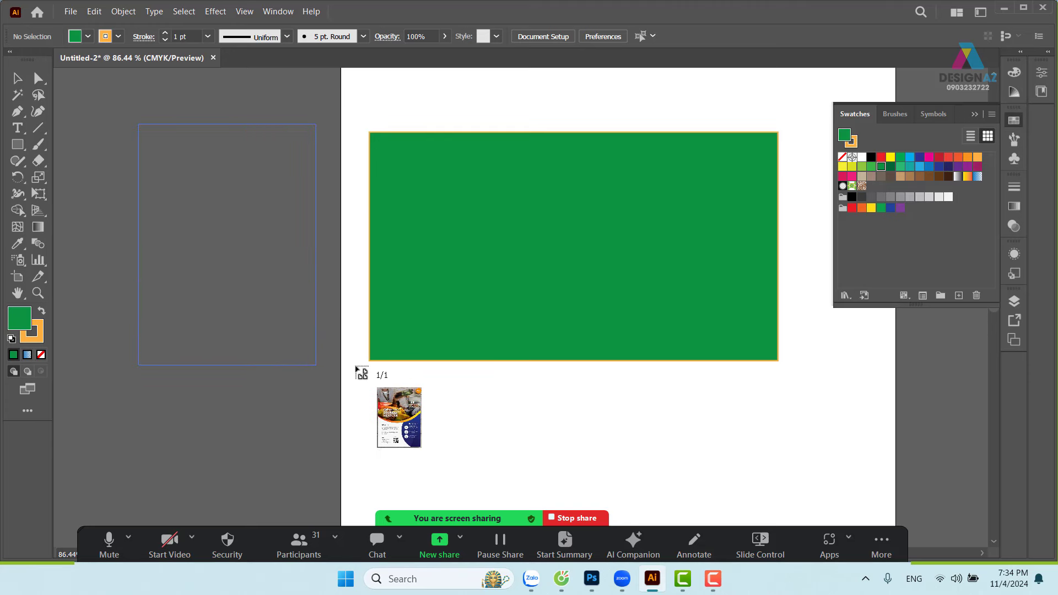
Step: Drop the flyer on the pasteboard left of the artboard and nudge it slightly right
drag(355, 370, 357, 369)
click(412, 375)
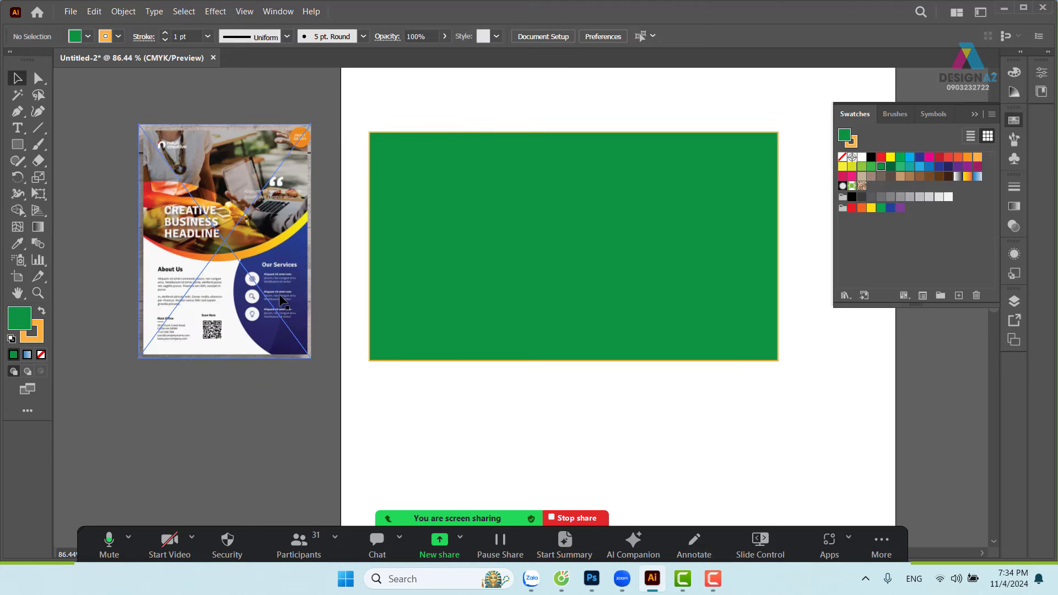
drag(260, 278, 274, 282)
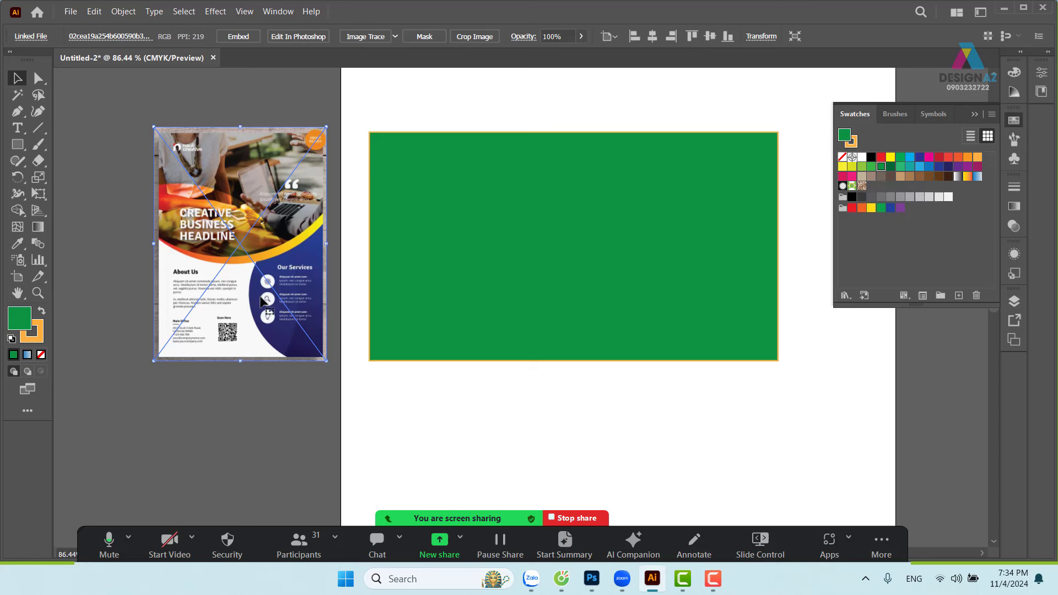
click(294, 104)
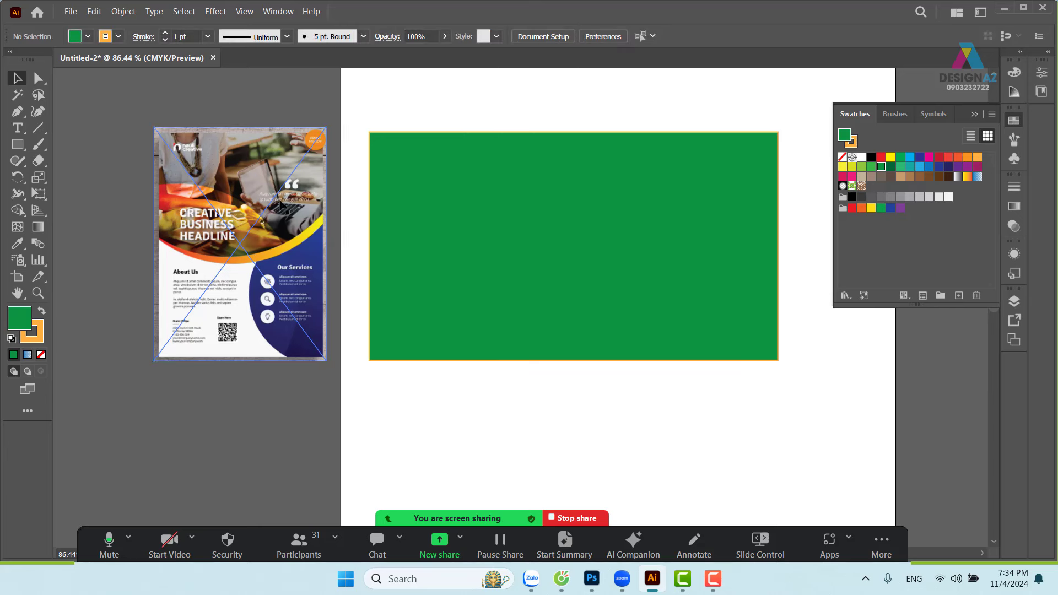
click(277, 227)
click(250, 106)
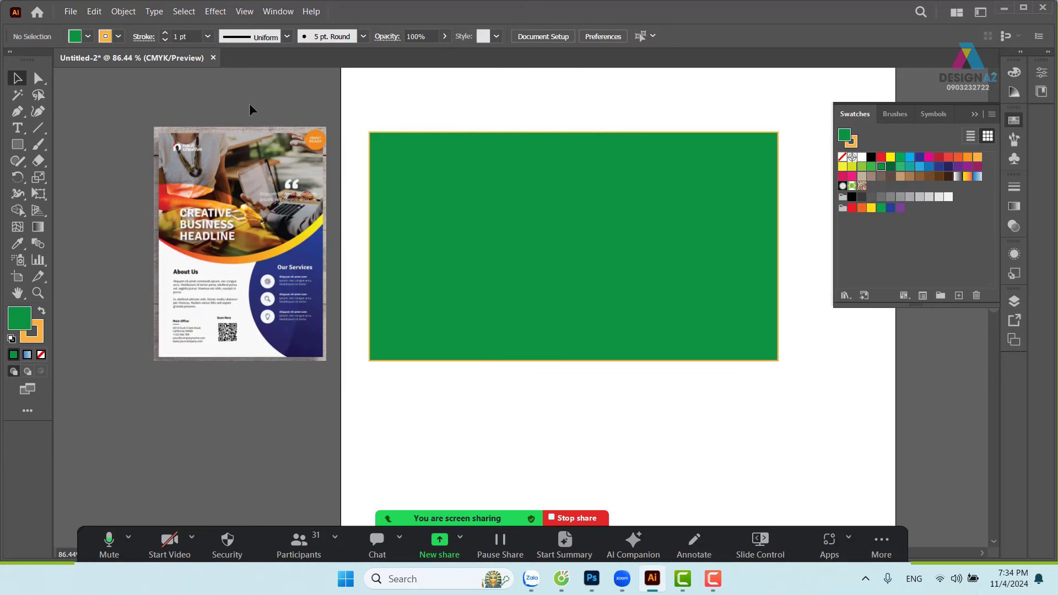
Step: Zoom in and out on the flyer to inspect it, ending around 143%
key(z)
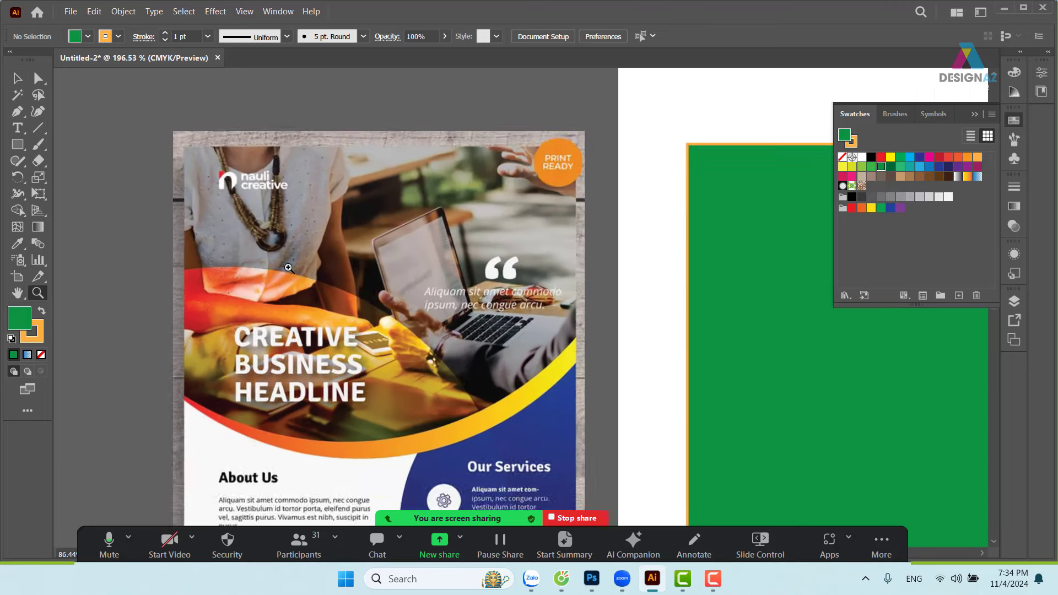
mouse_move(139, 123)
mouse_down()
mouse_move(465, 329)
mouse_move(464, 186)
mouse_up()
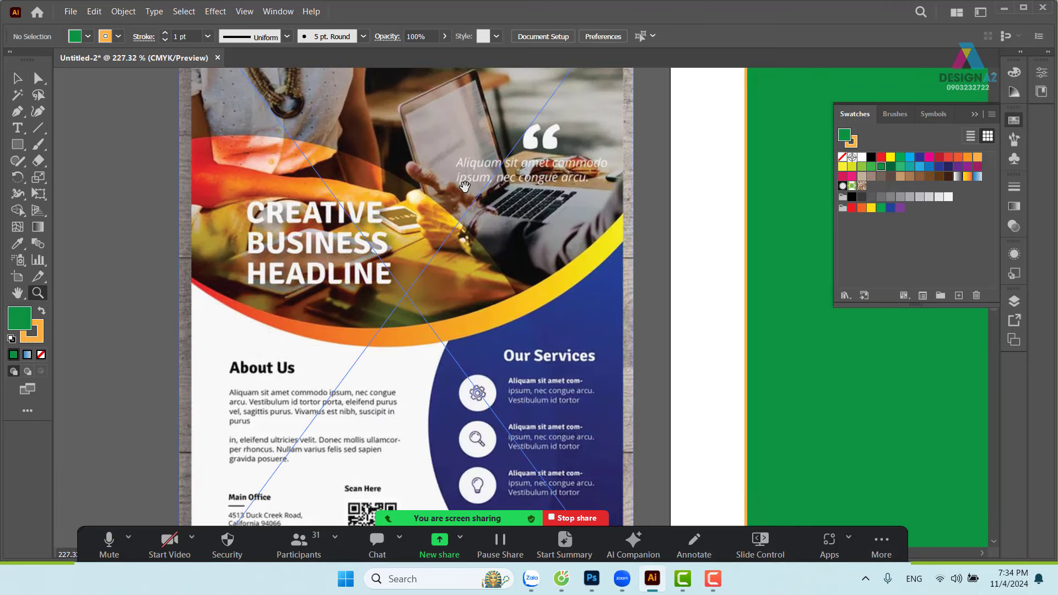
key(ctrl+minus)
key(ctrl+minus)
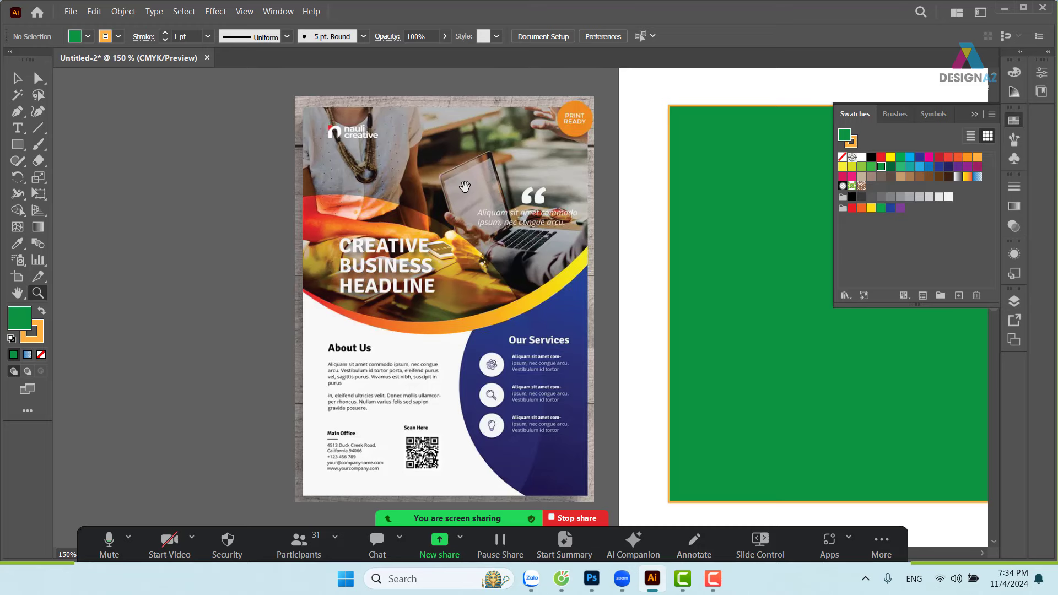
key(ctrl+plus)
key(ctrl+plus)
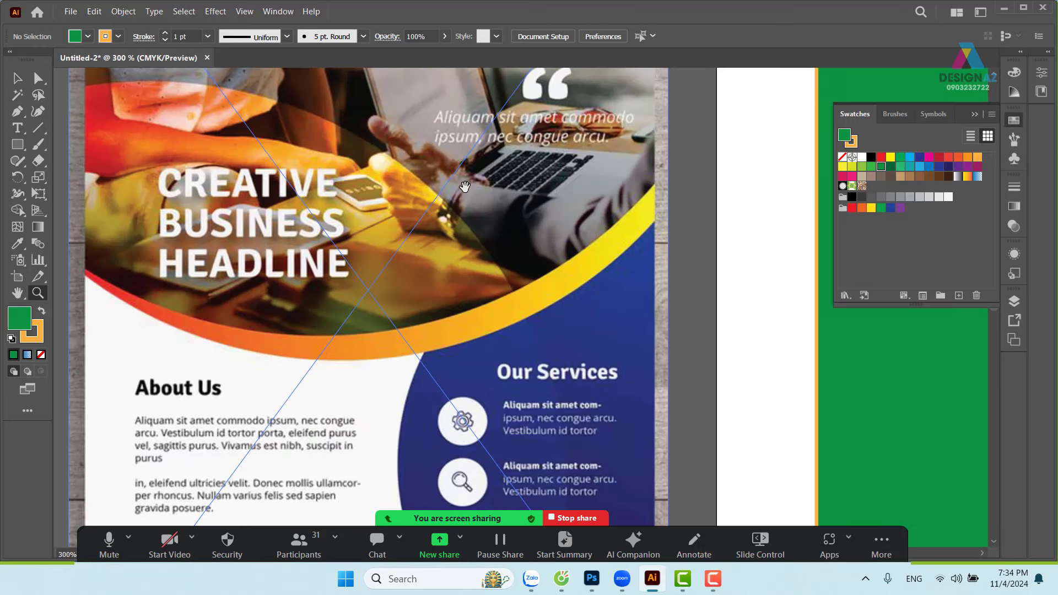
key(ctrl+0)
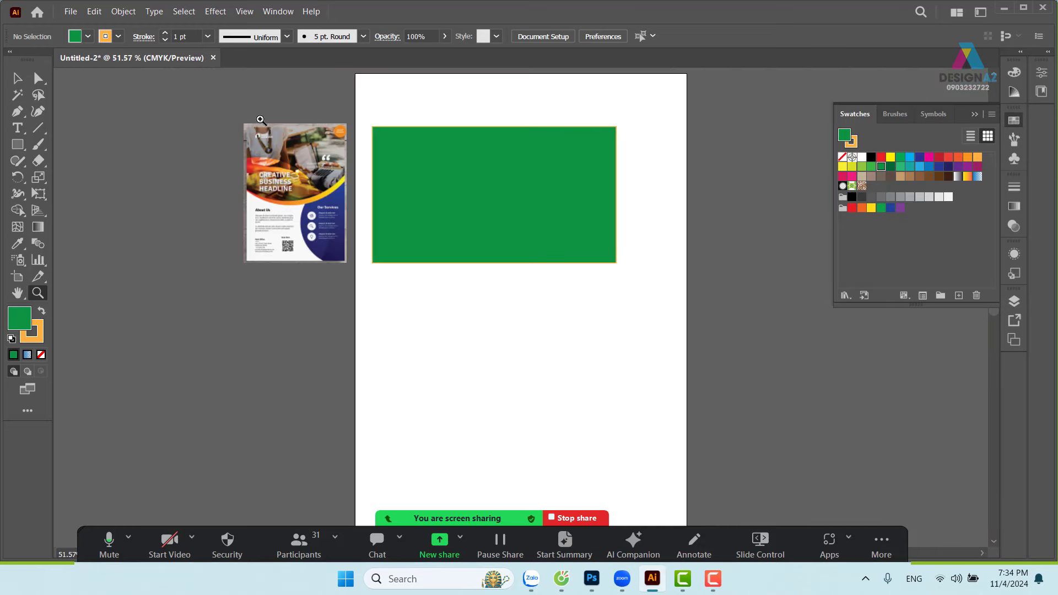
drag(261, 119, 353, 221)
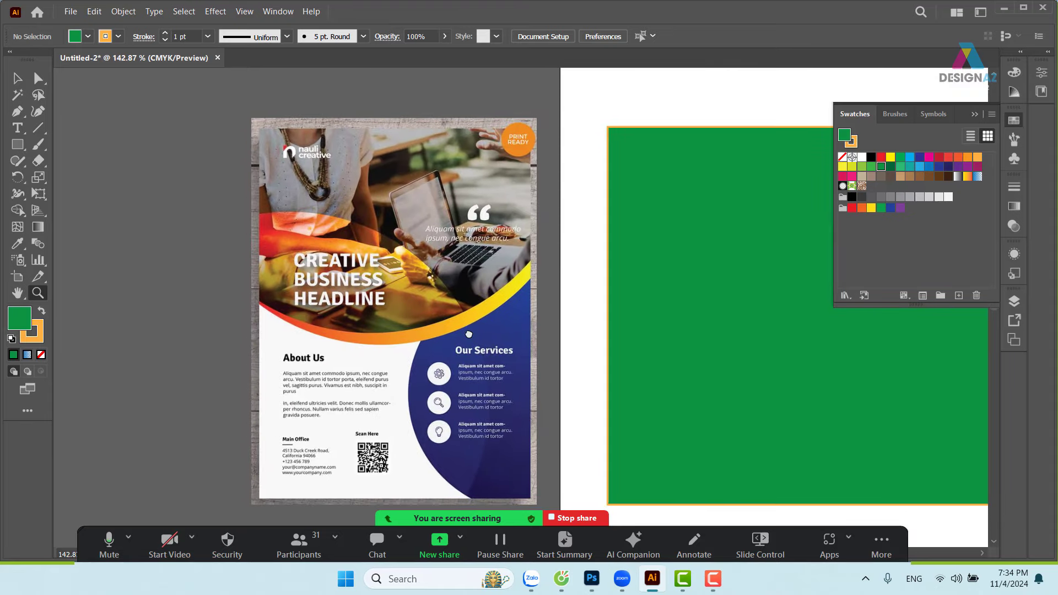
drag(468, 334, 469, 320)
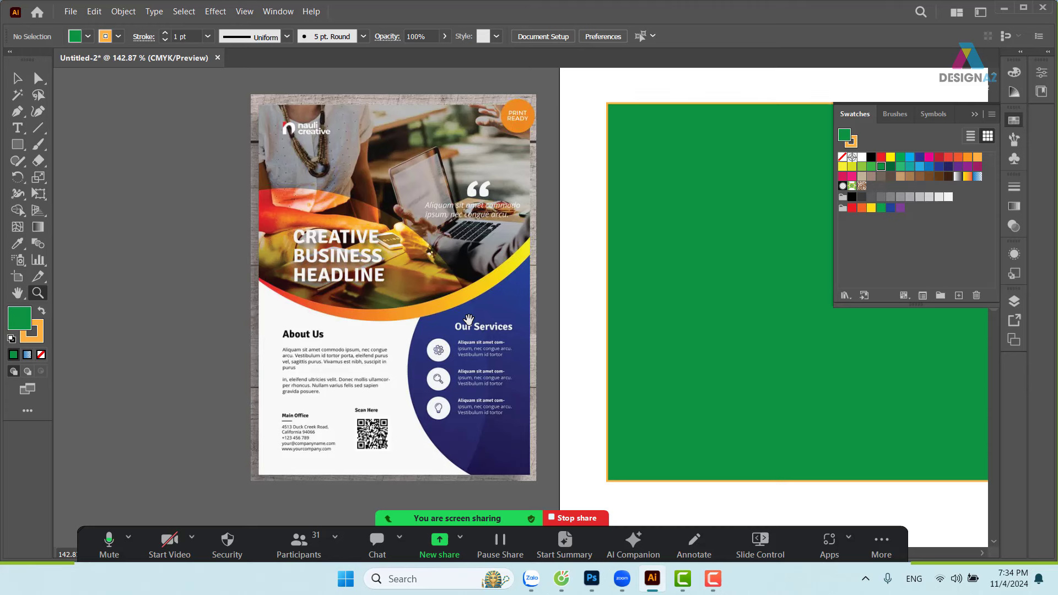
click(17, 79)
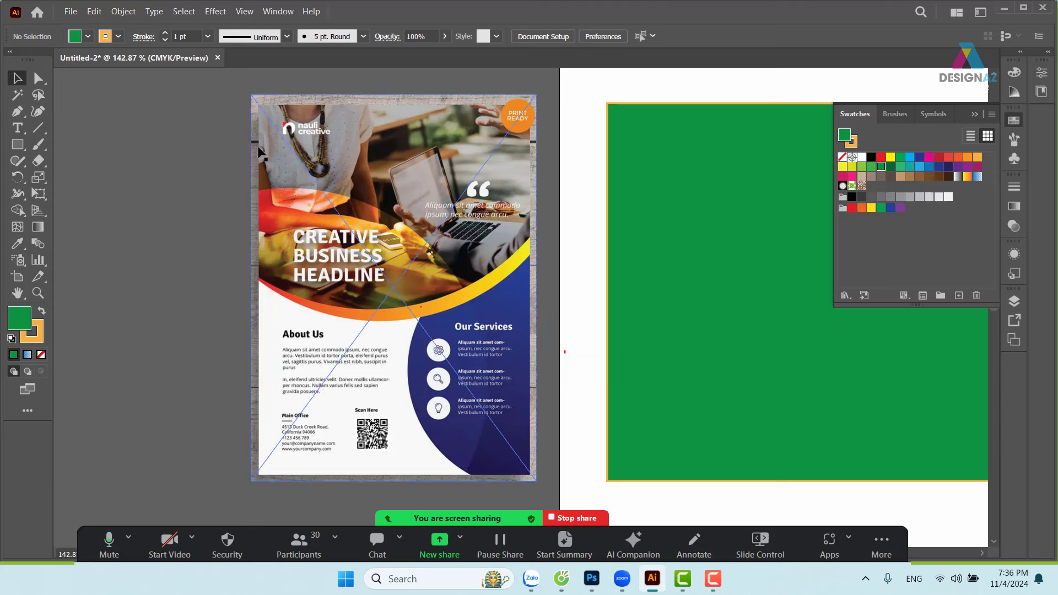
Step: Eyedropper the flyer's dark navy blue as the fill, keeping orange as stroke
click(439, 291)
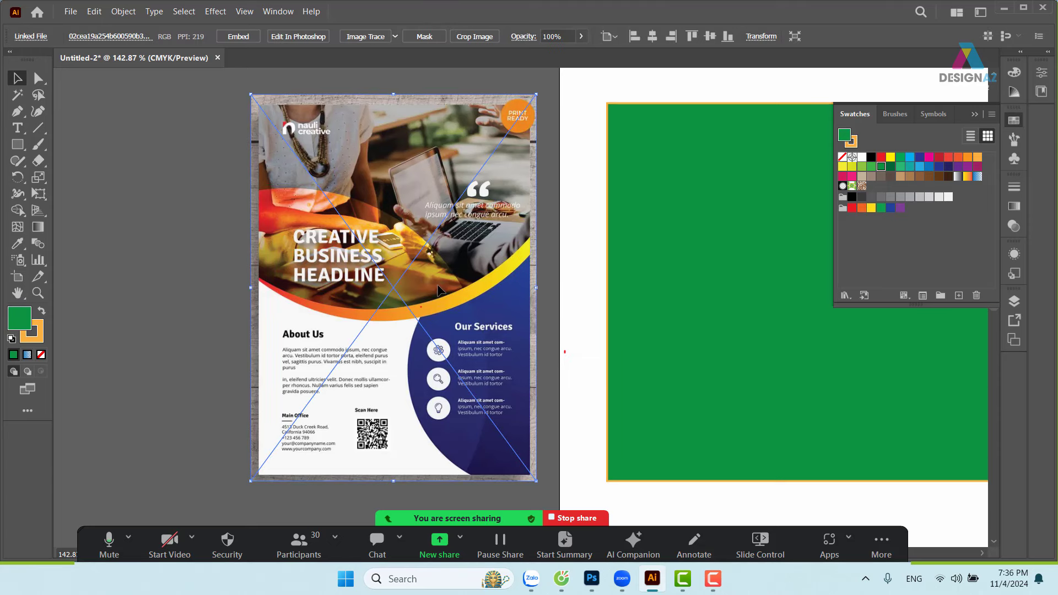
click(205, 282)
click(340, 271)
key(i)
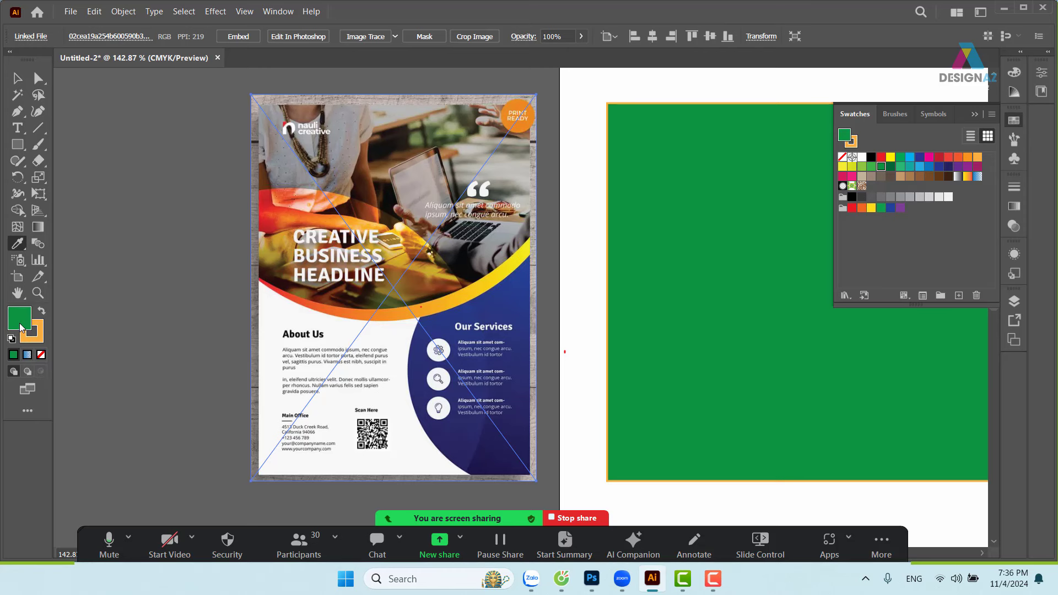
click(506, 302)
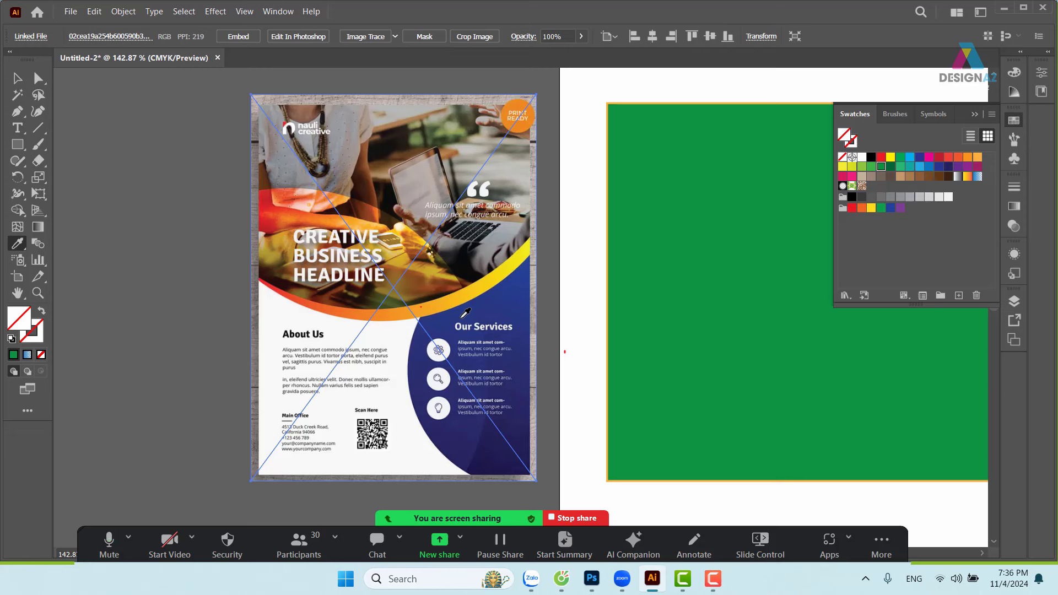
click(505, 303)
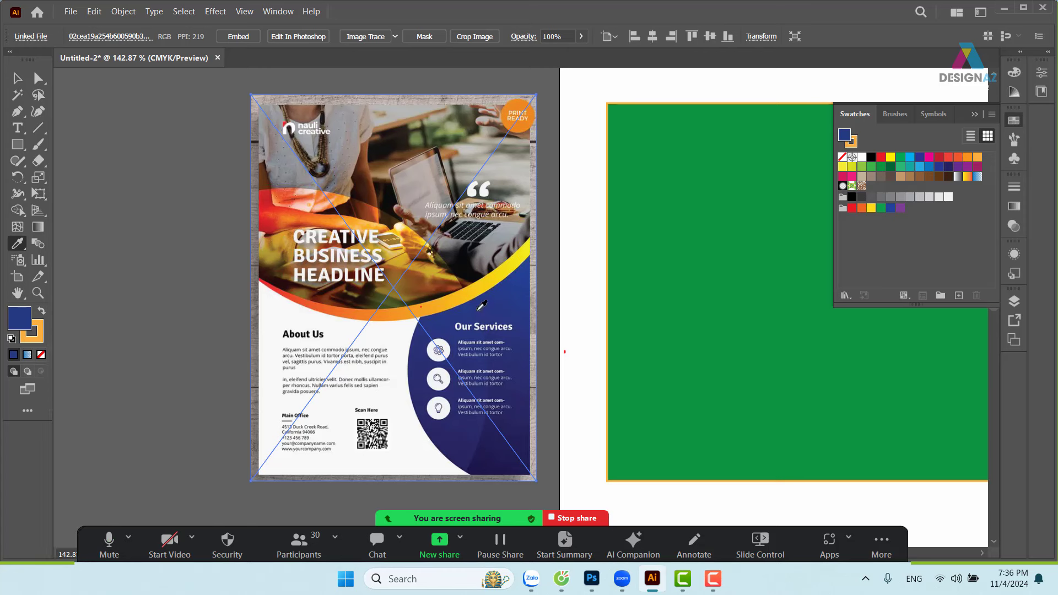
click(487, 451)
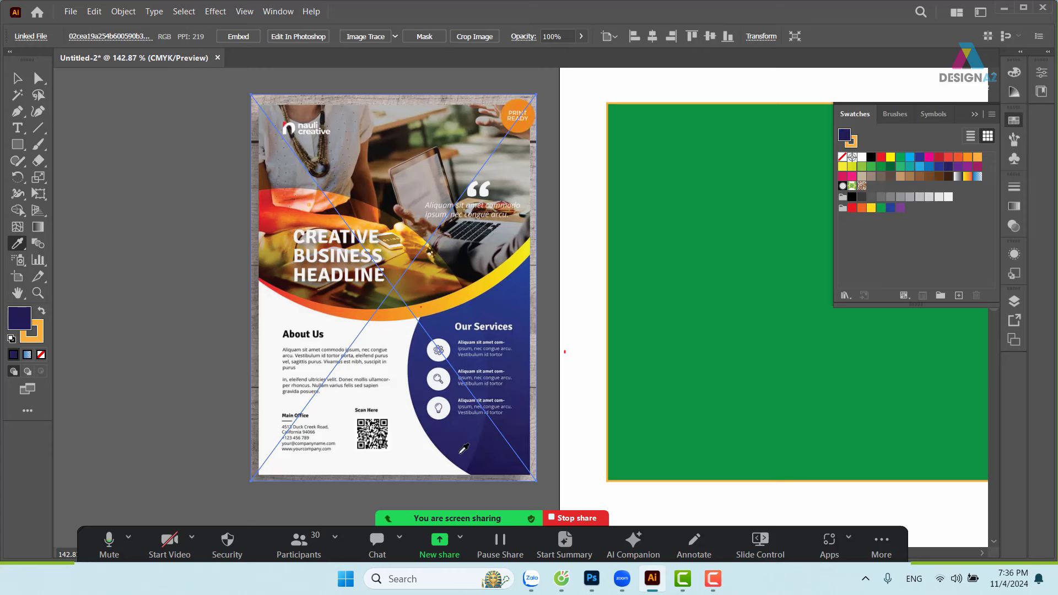
click(455, 443)
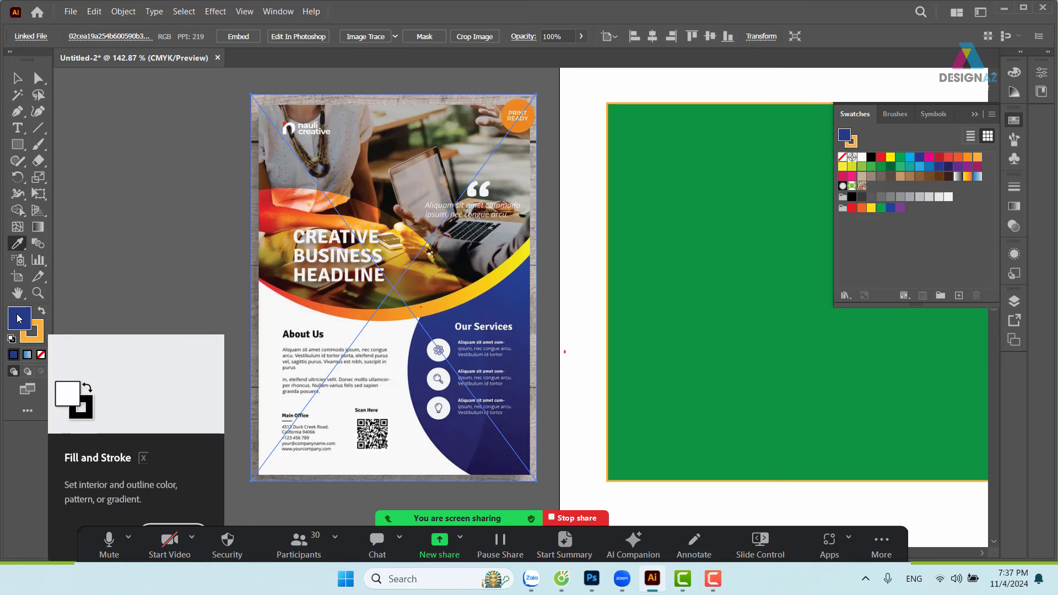
click(16, 79)
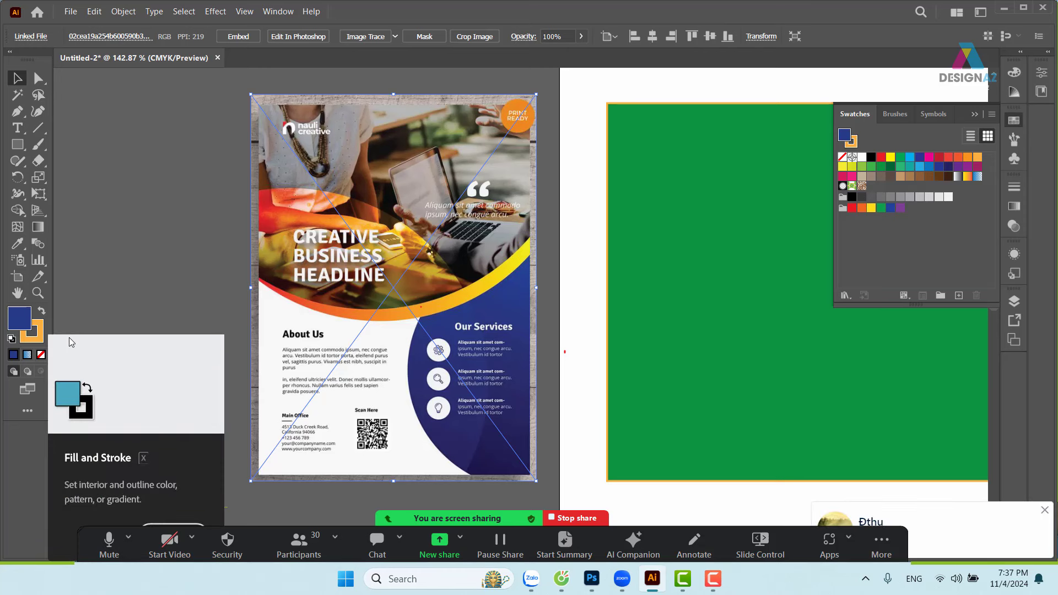
Step: Set Zalo's new-message notifications to Tắt, then return to Illustrator
click(531, 579)
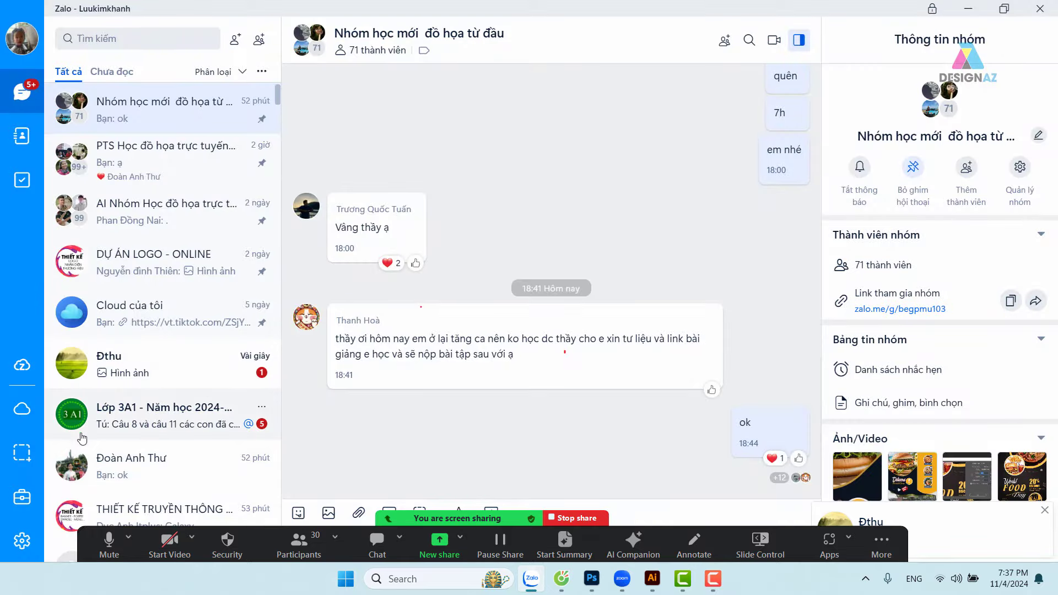
click(20, 537)
click(63, 341)
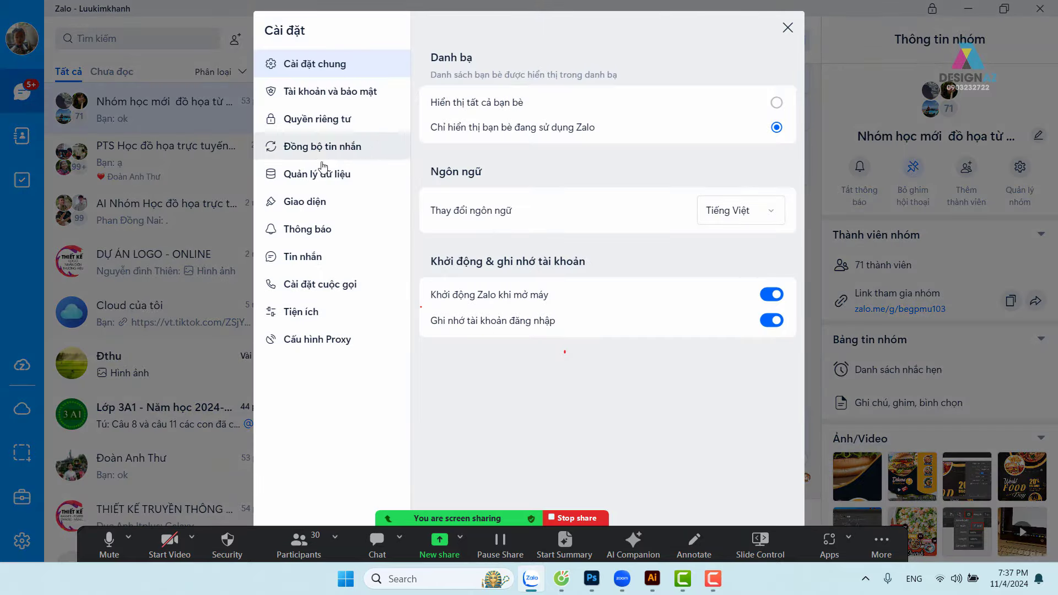
click(333, 231)
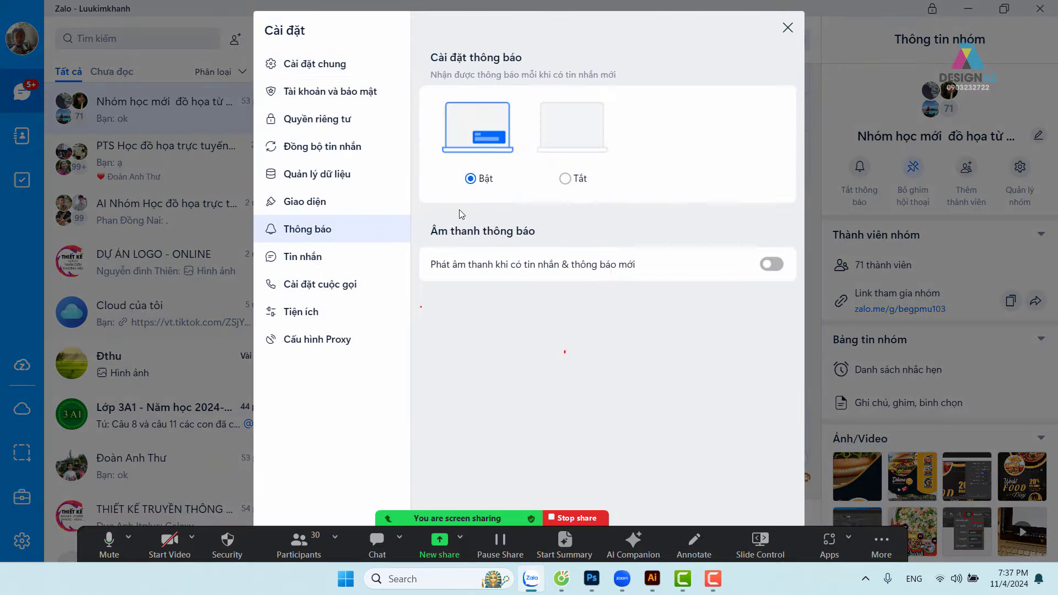
click(566, 178)
click(788, 28)
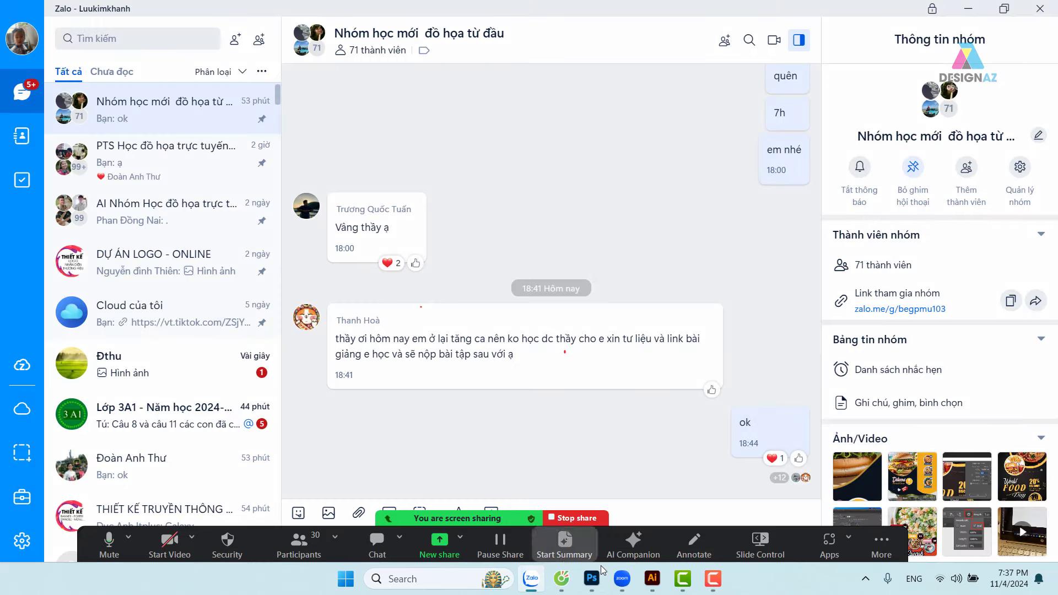
click(652, 579)
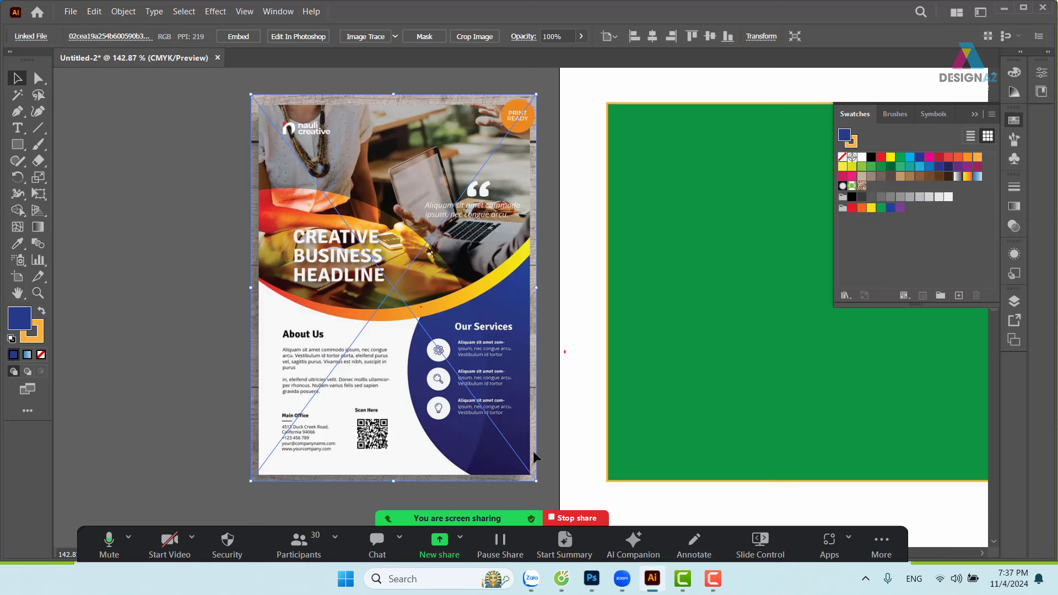
Step: Sample a darker navy from the flyer as the fill colour
click(187, 405)
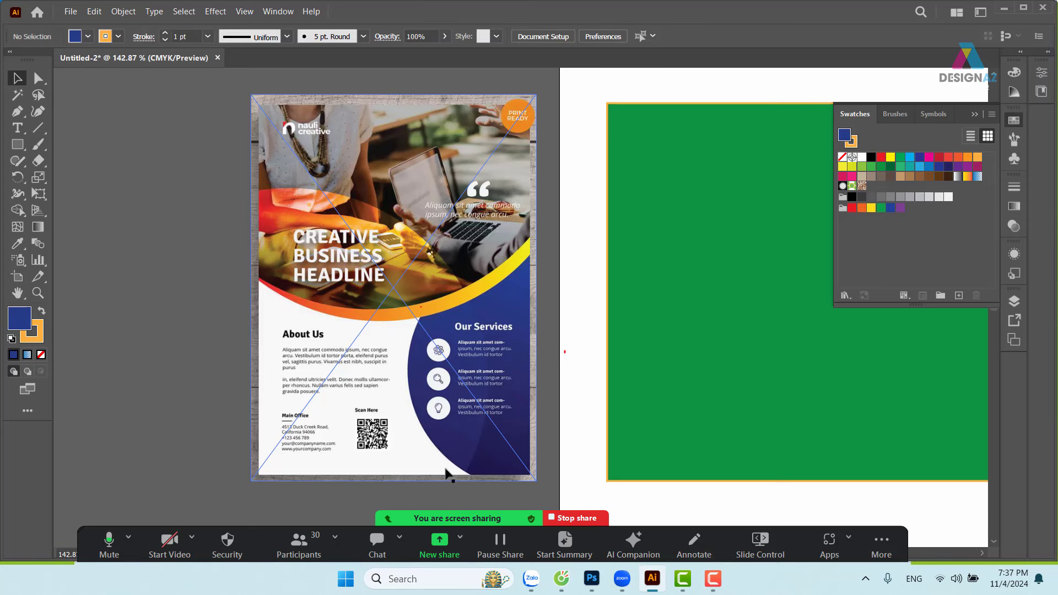
click(490, 423)
key(i)
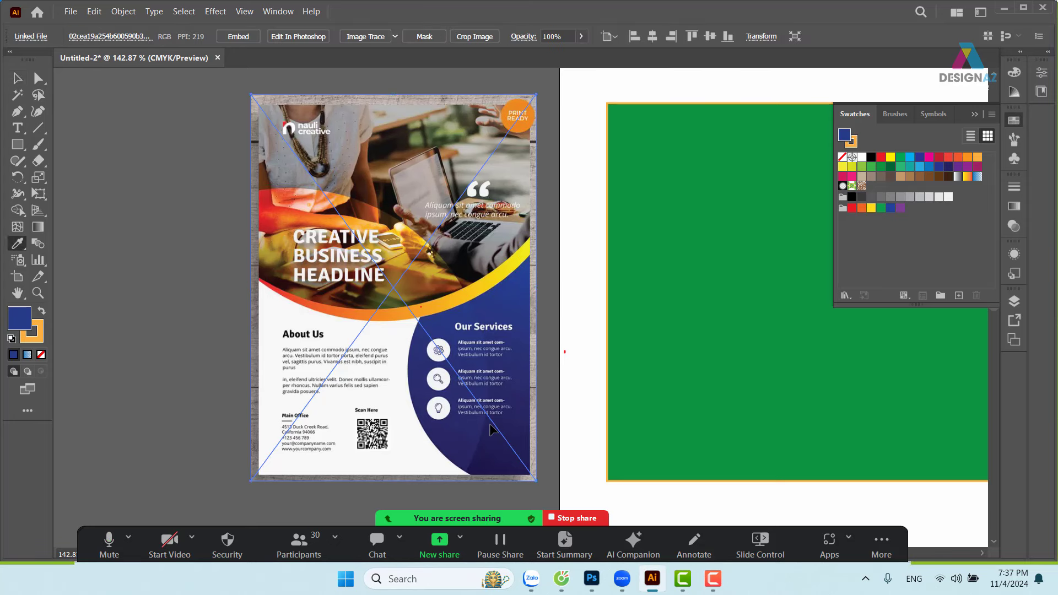
click(358, 372)
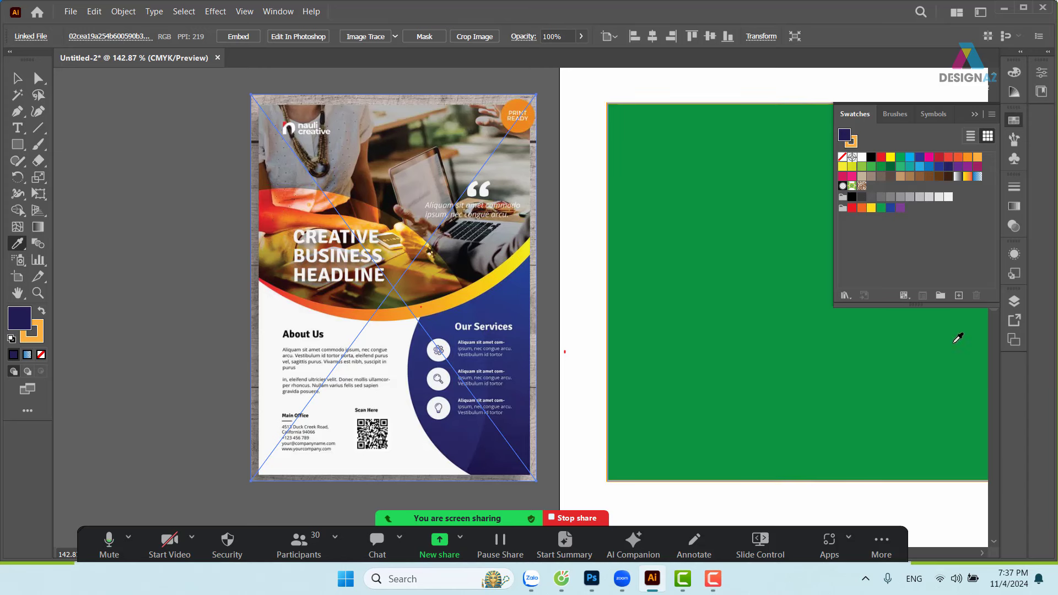
Step: Add the sampled navy as global swatch C=100 M=100 Y=36 K=33
click(959, 301)
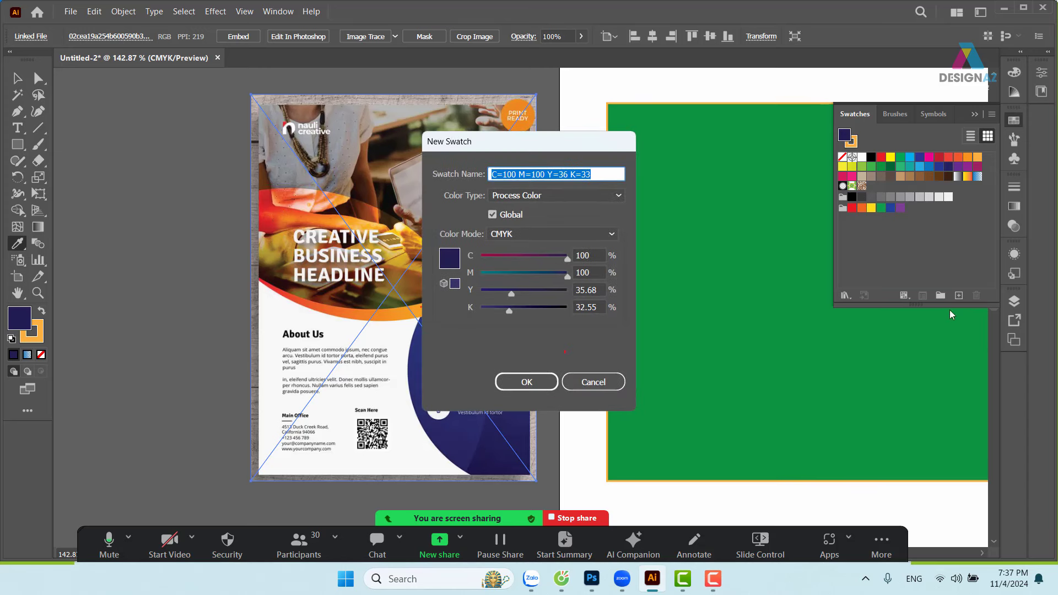
click(594, 382)
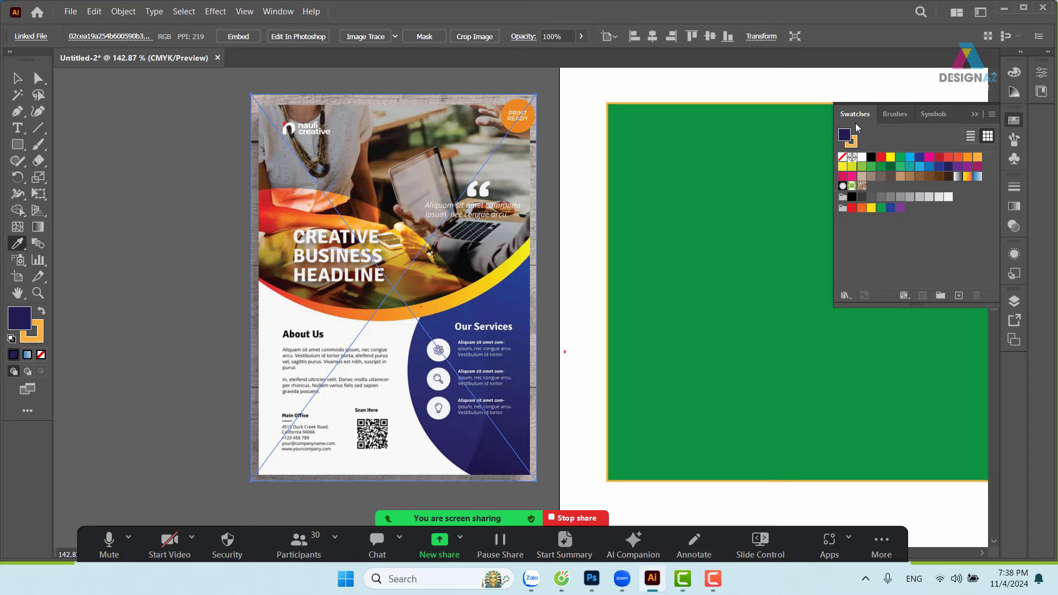
click(959, 295)
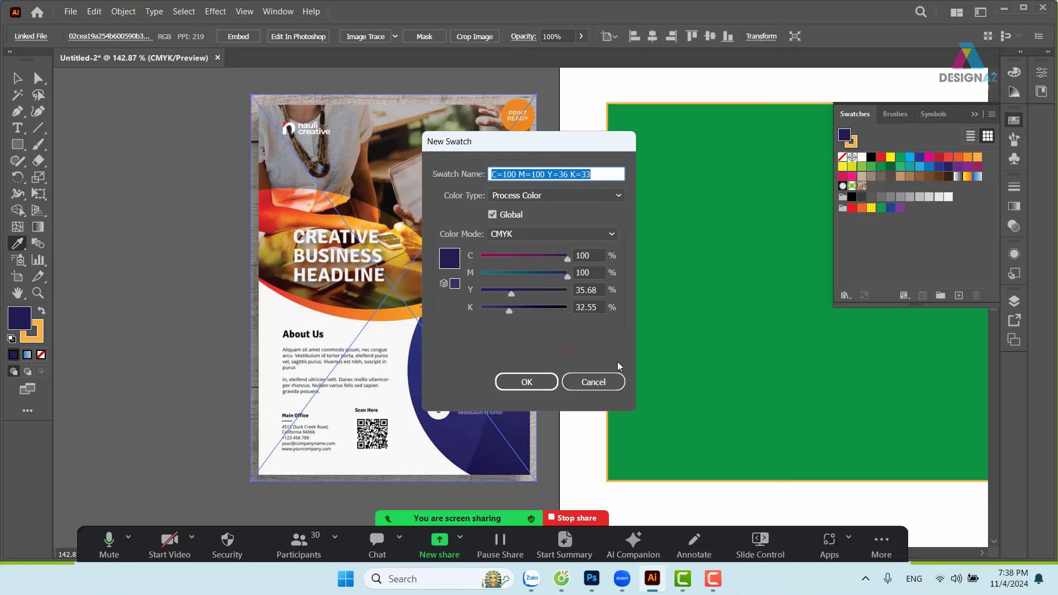
click(530, 382)
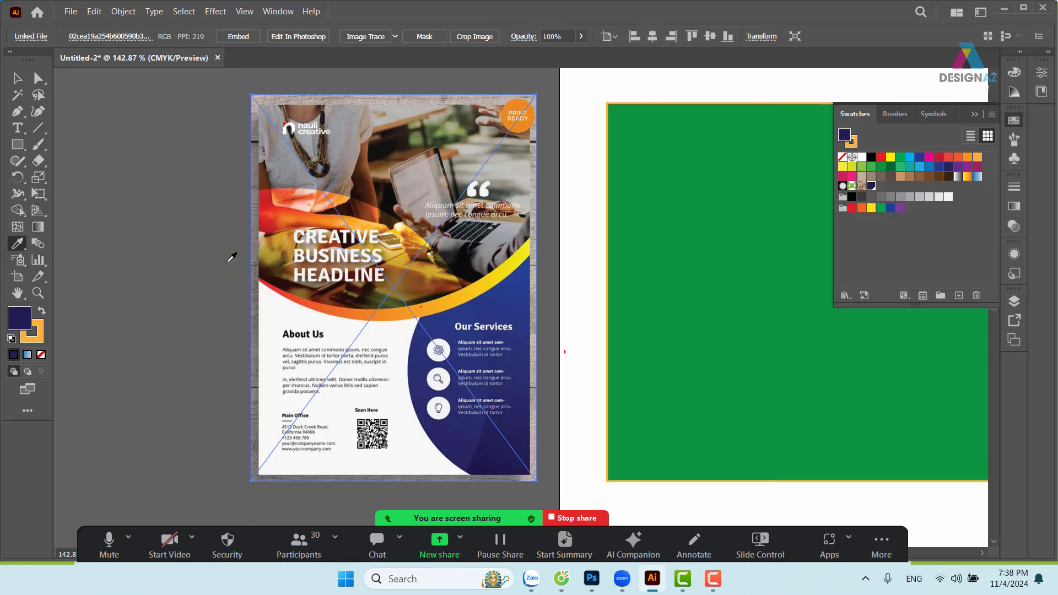
Step: Draw a test square left of the flyer, fill it with the navy swatch, then delete it
click(25, 93)
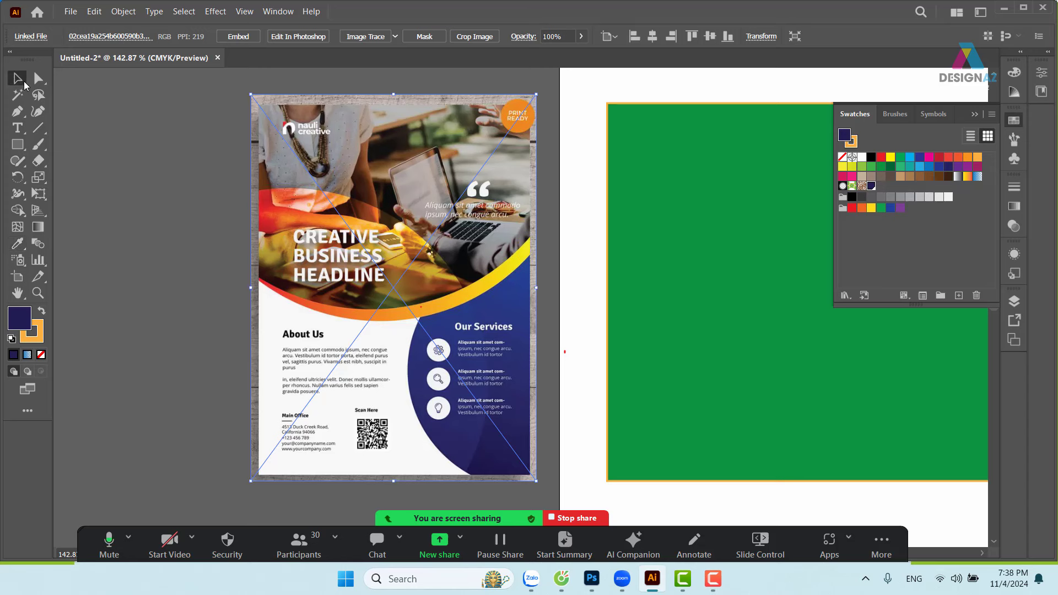
click(135, 183)
click(22, 144)
drag(159, 178, 219, 237)
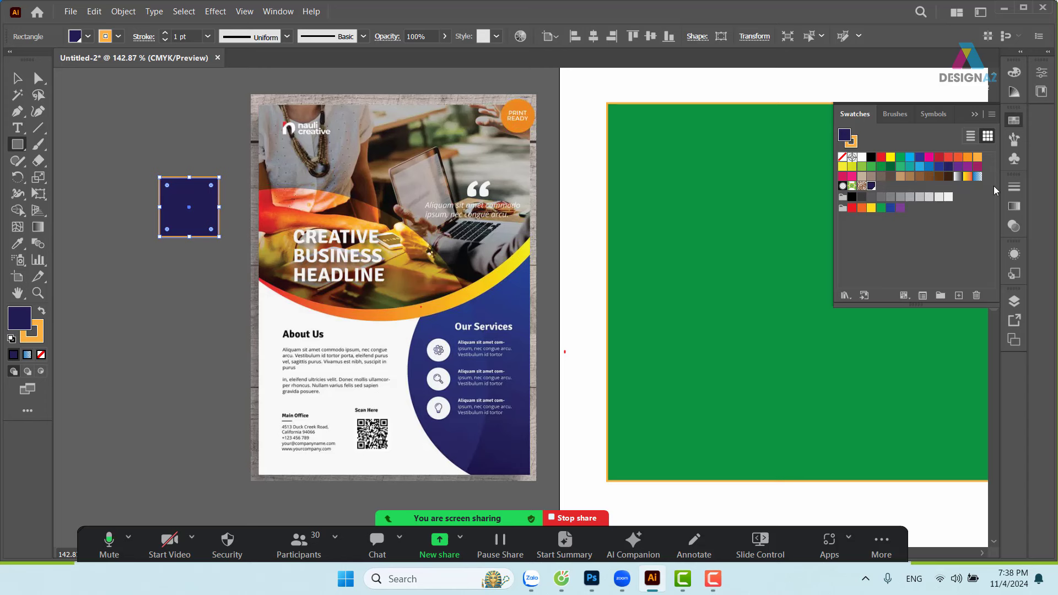
click(939, 176)
click(871, 187)
key(v)
click(160, 136)
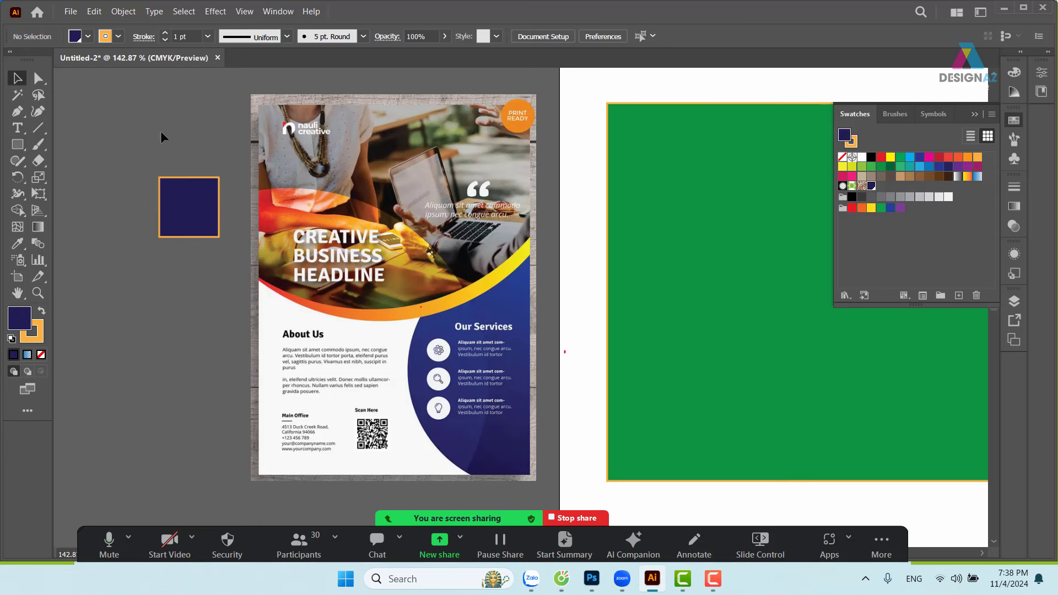
key(ctrl+a)
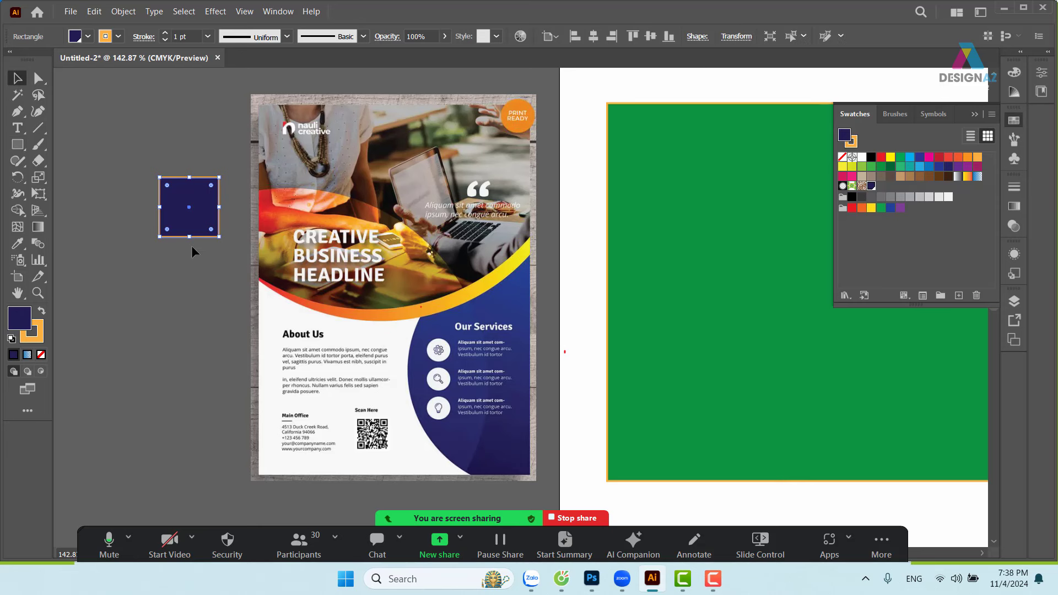
key(Delete)
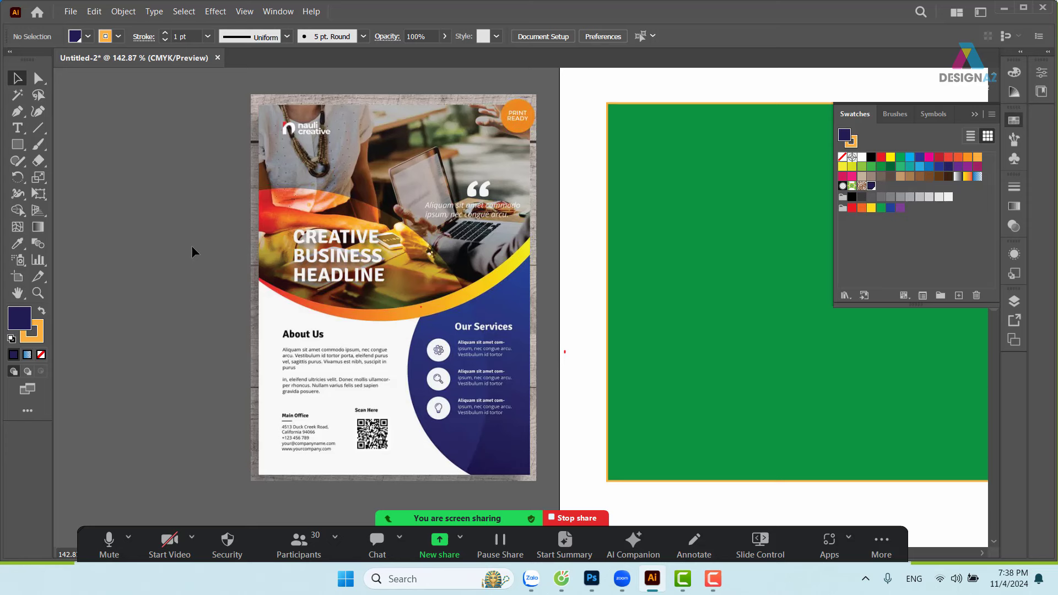
Step: Sample the flyer's orange arc and save it as swatch C=1 M=42 Y=97 K=0
click(393, 334)
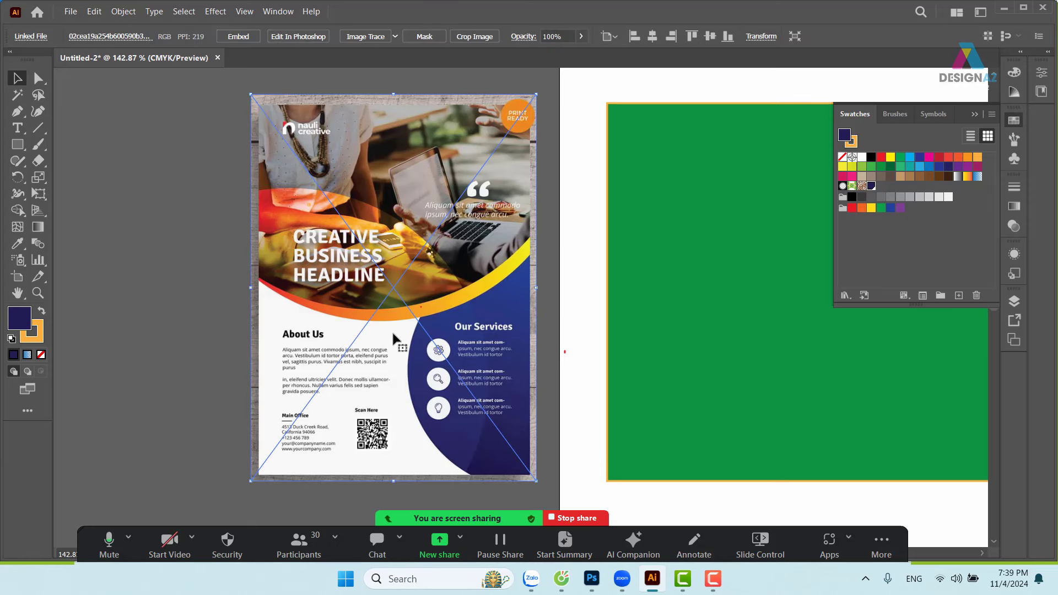
key(i)
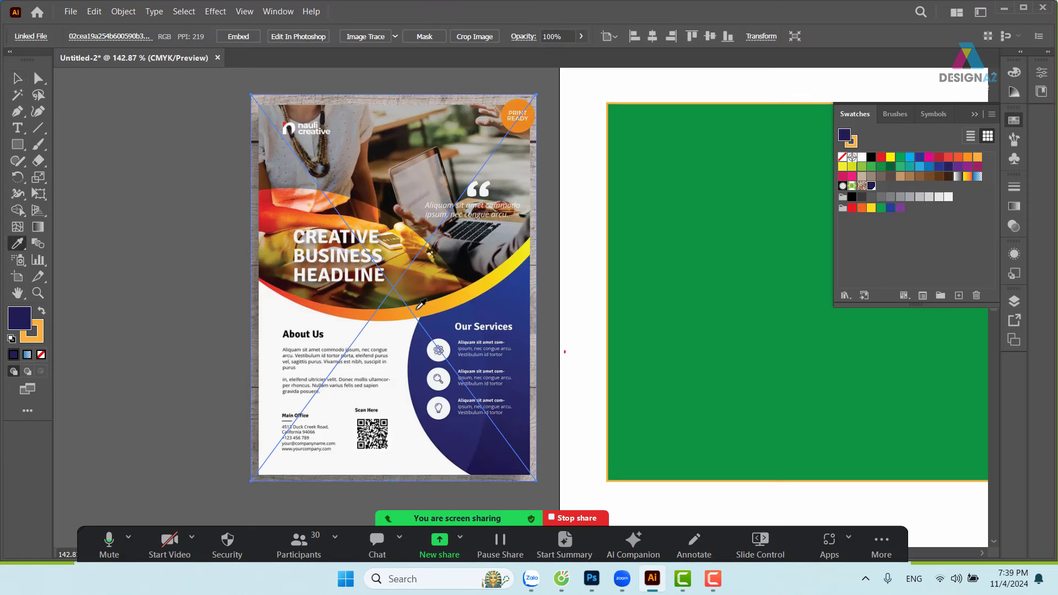
click(419, 311)
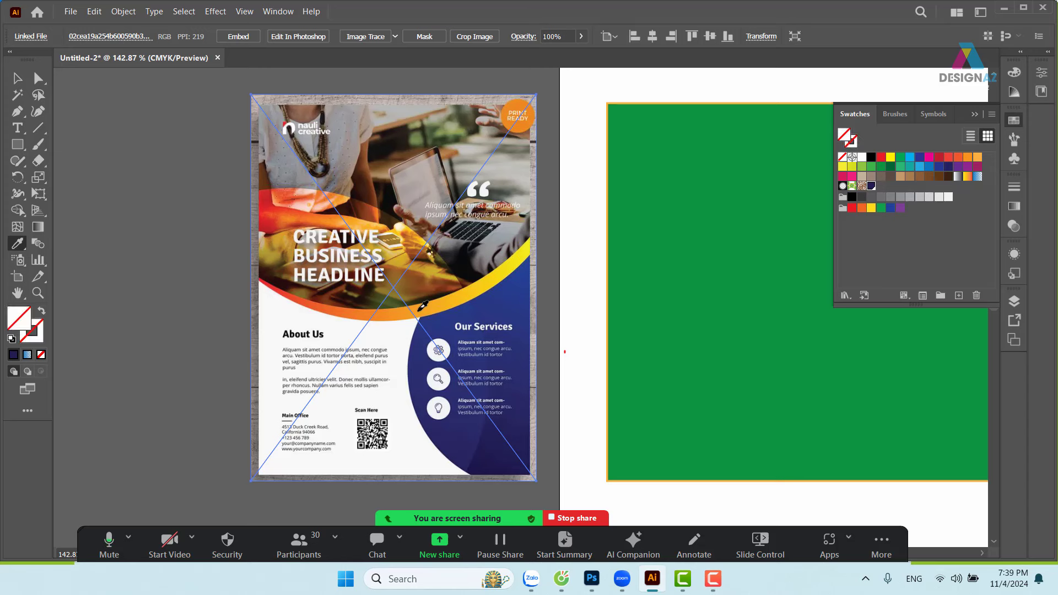
click(418, 309)
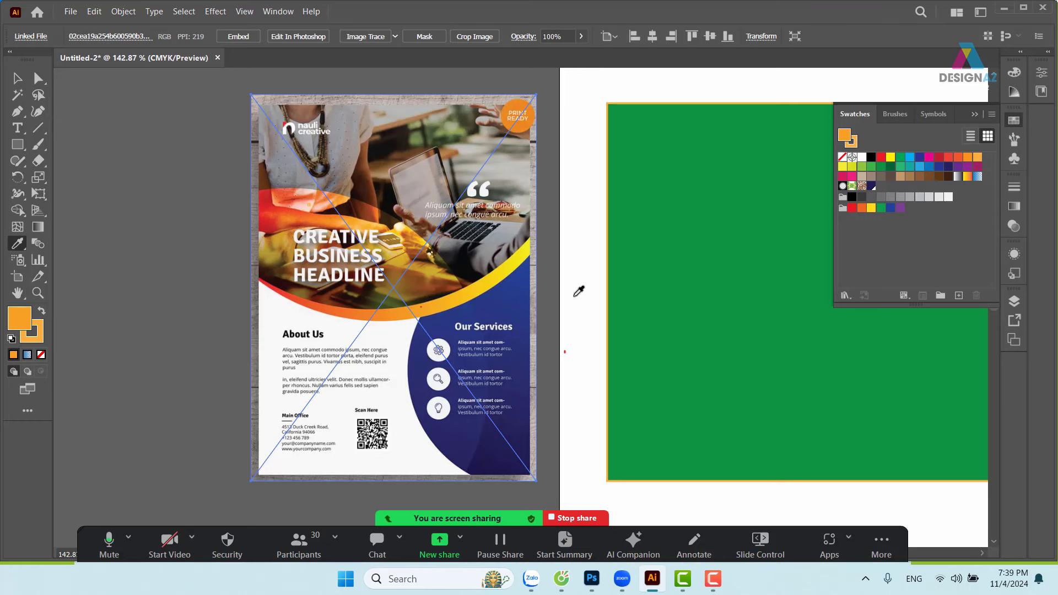
click(959, 296)
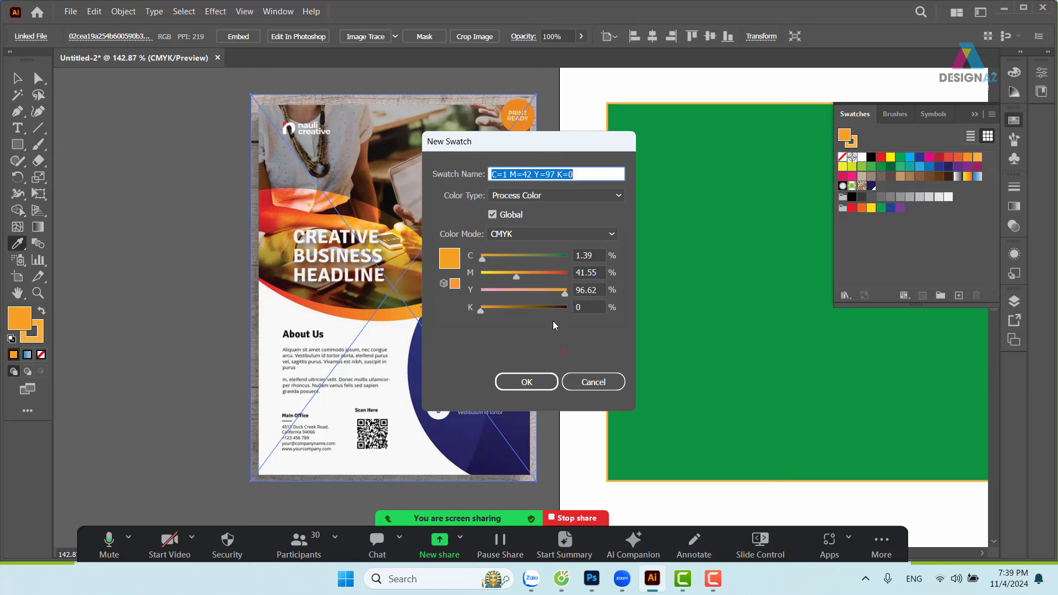
click(518, 383)
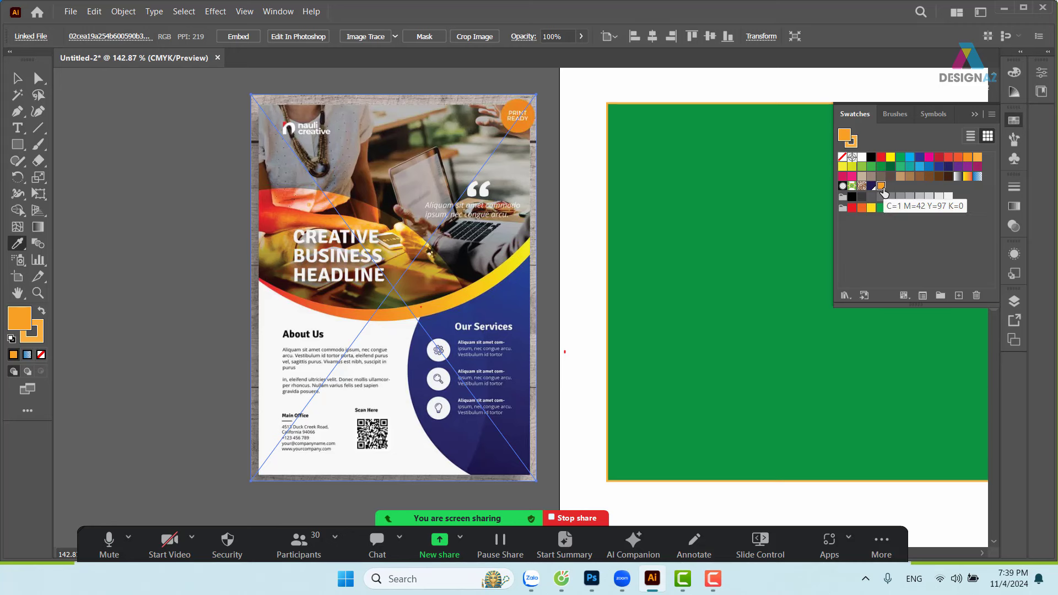
Step: Nudge the flyer right and down, then reopen Swatches as a floating panel
click(17, 77)
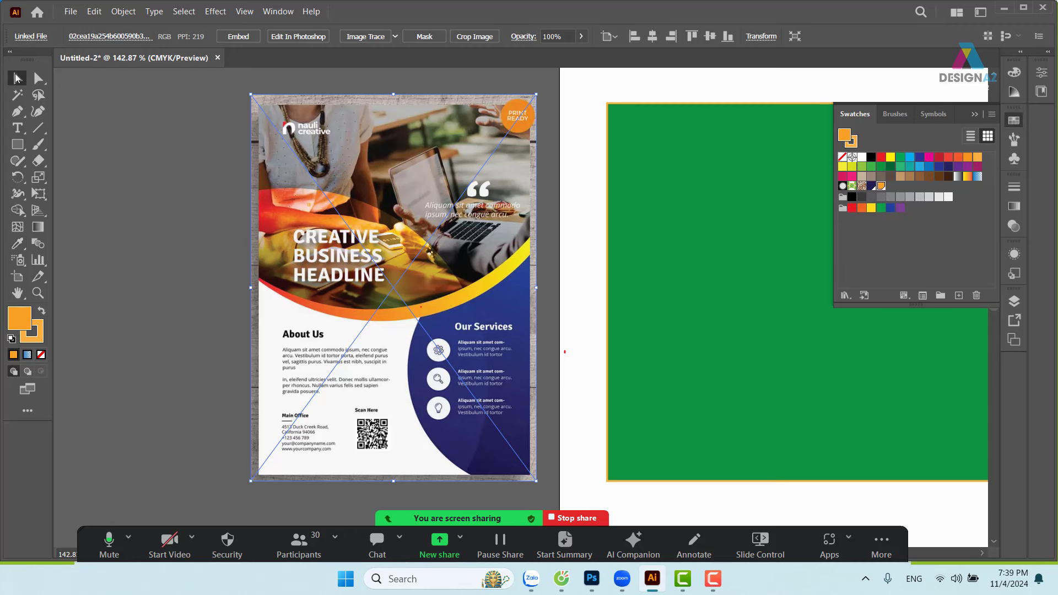
drag(265, 171, 312, 207)
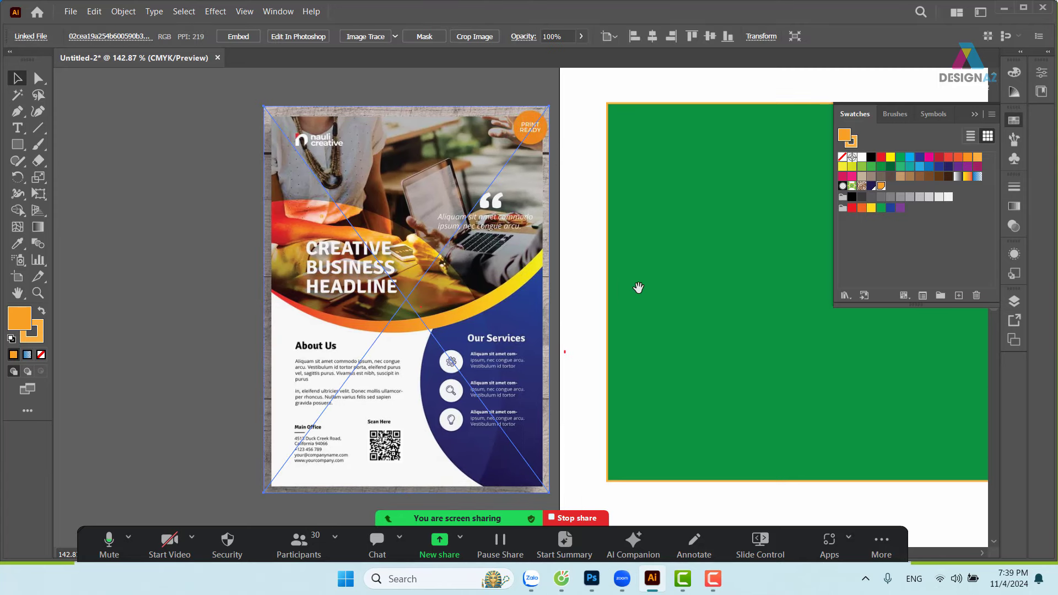
drag(675, 300, 465, 291)
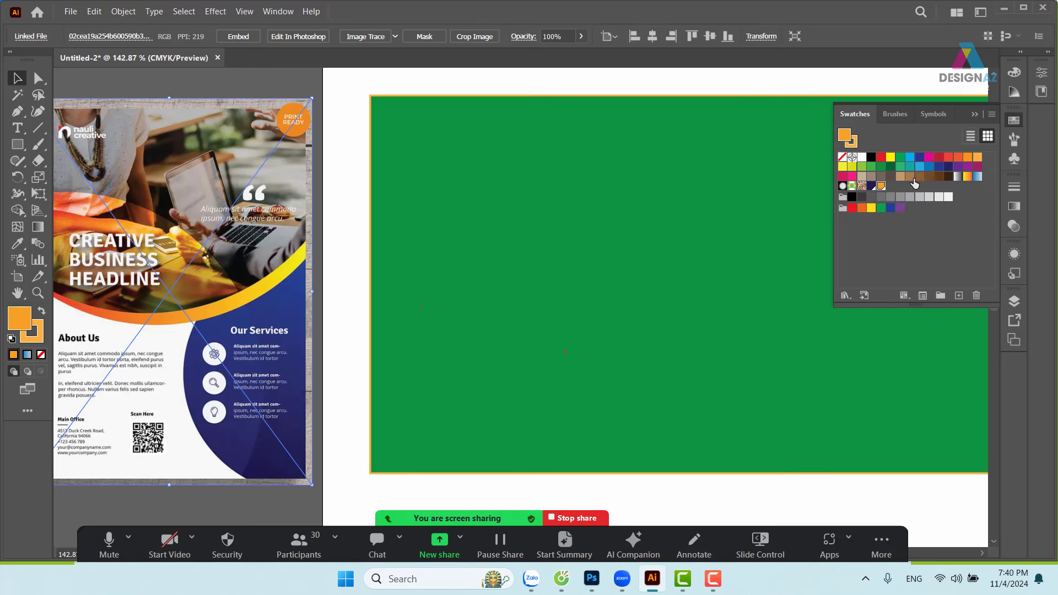
click(854, 115)
click(1019, 122)
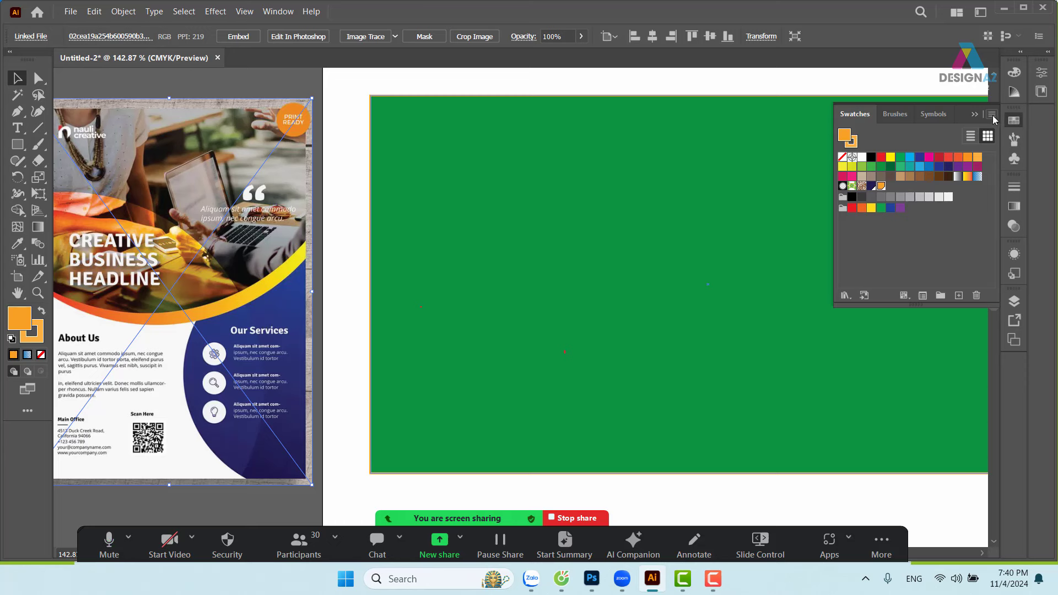
Step: Save the swatches as an AI swatch library 'màu giáo dục' on the Desktop
click(993, 114)
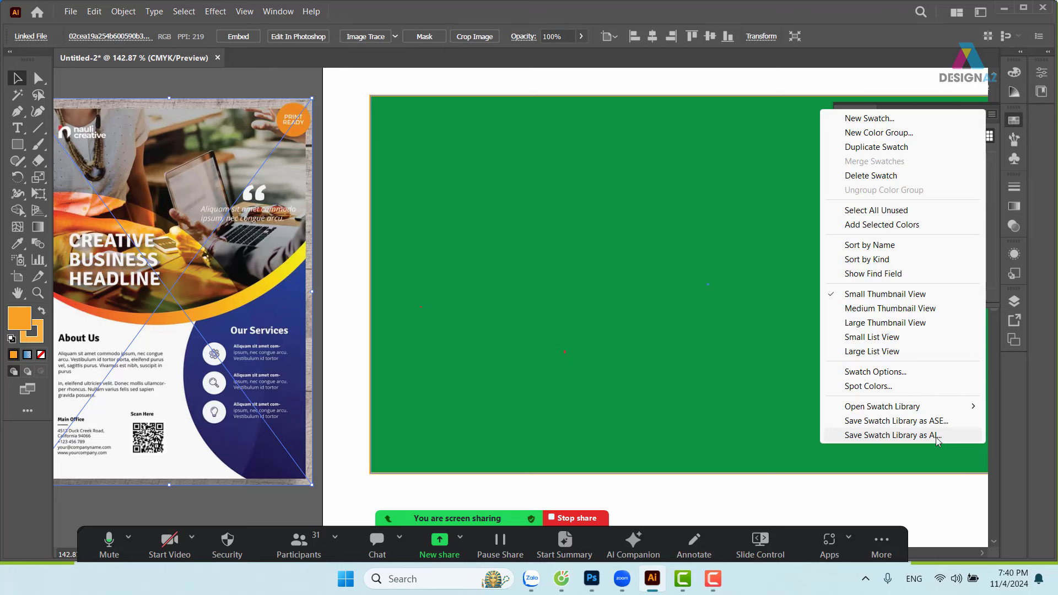
click(937, 436)
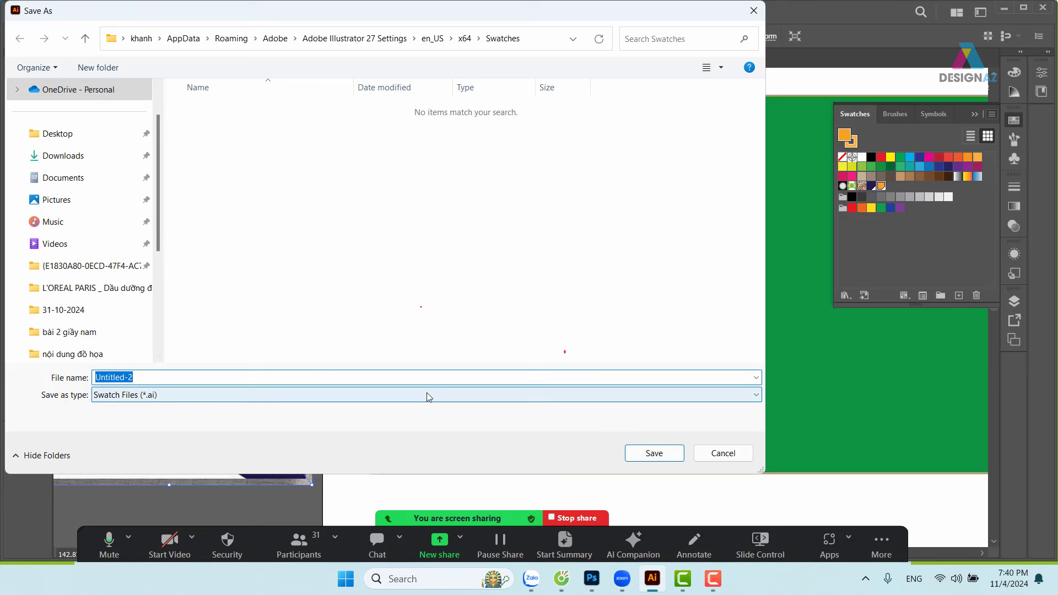
key(BackSpace)
text(123)
key(BackSpace)
key(BackSpace)
key(BackSpace)
text(m)
text(au giao)
text(du)
text(c)
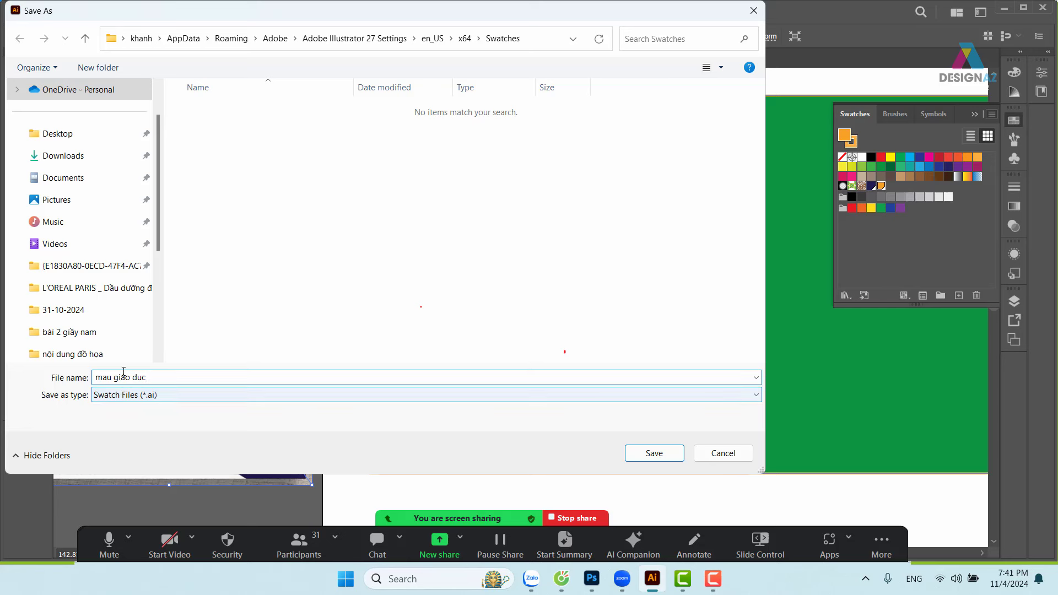
key(Left)
key(Left)
key(Left)
key(BackSpace)
text(f)
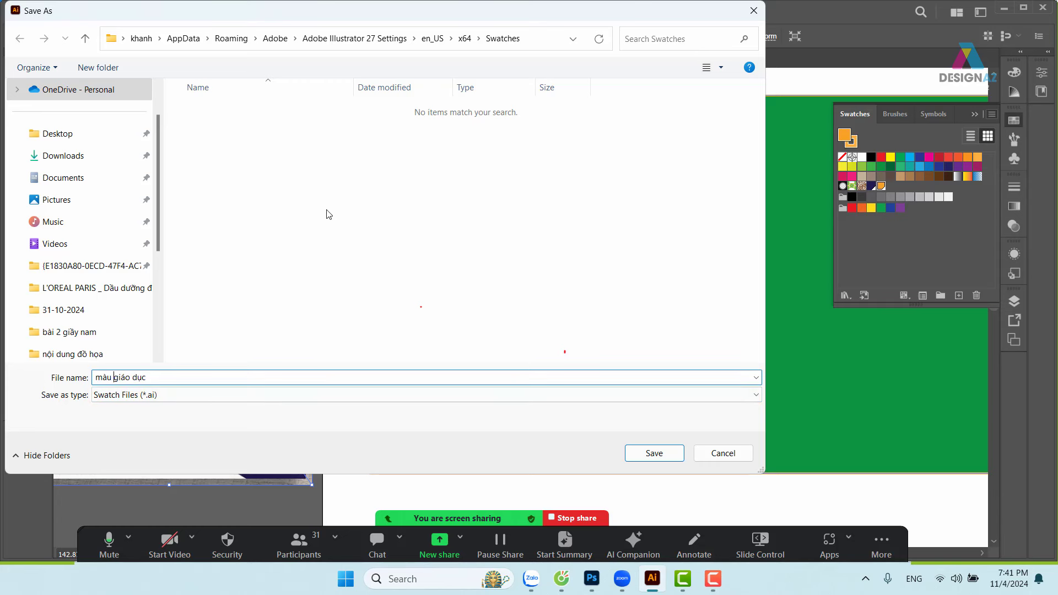
scroll(47, 231, up, 2)
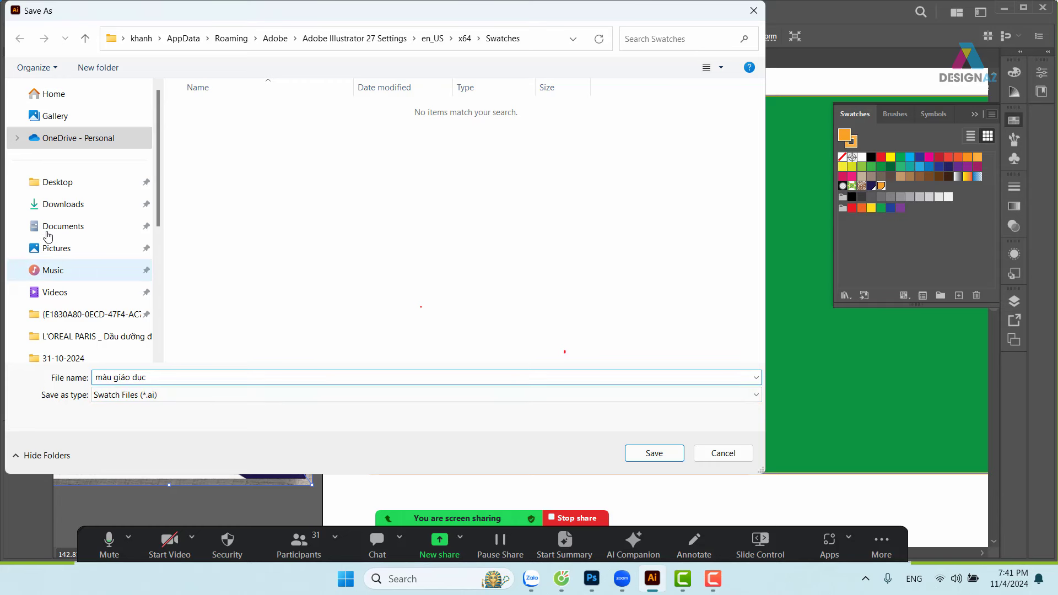
click(76, 188)
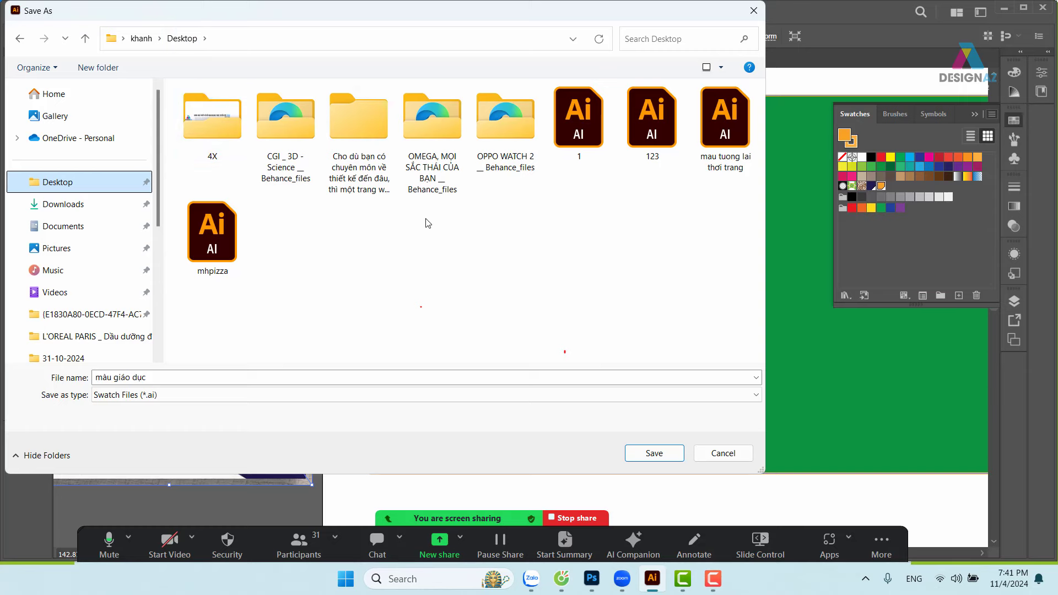
click(652, 454)
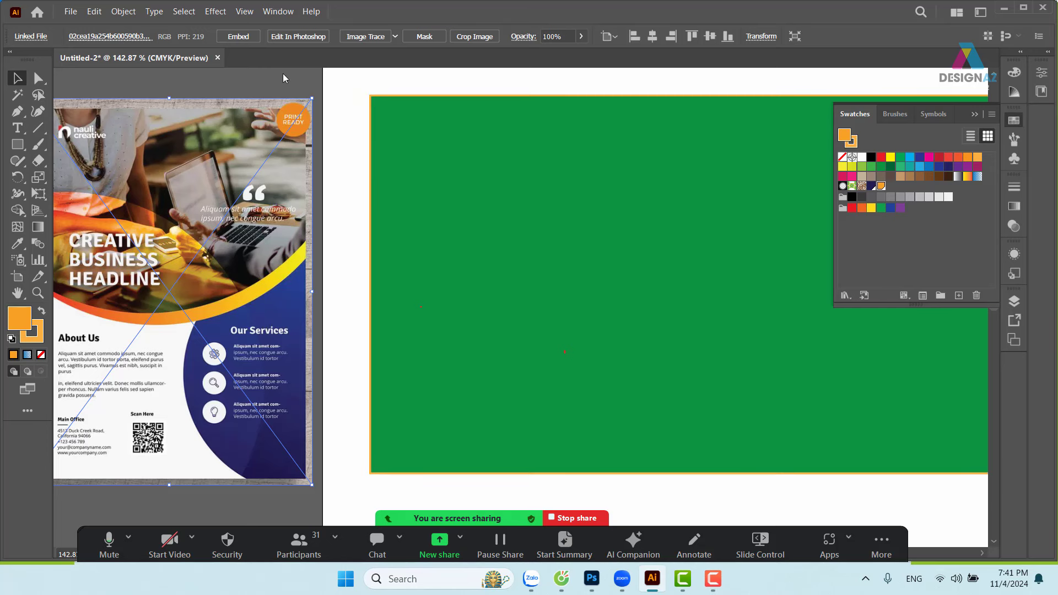
Step: Deselect the flyer and create a blank A4 document named 'khách hàng B'
click(378, 76)
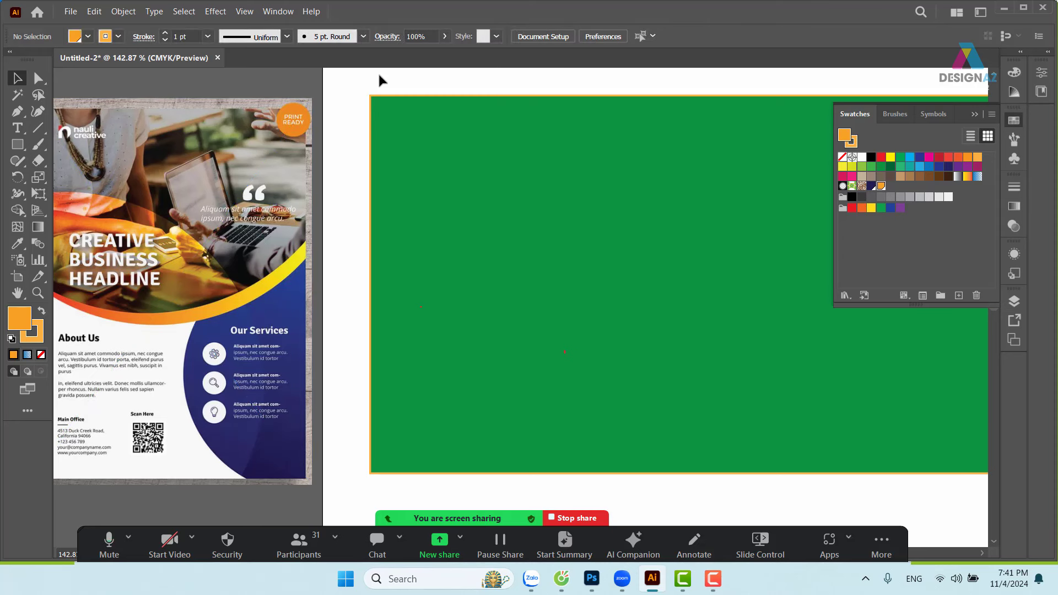
click(70, 12)
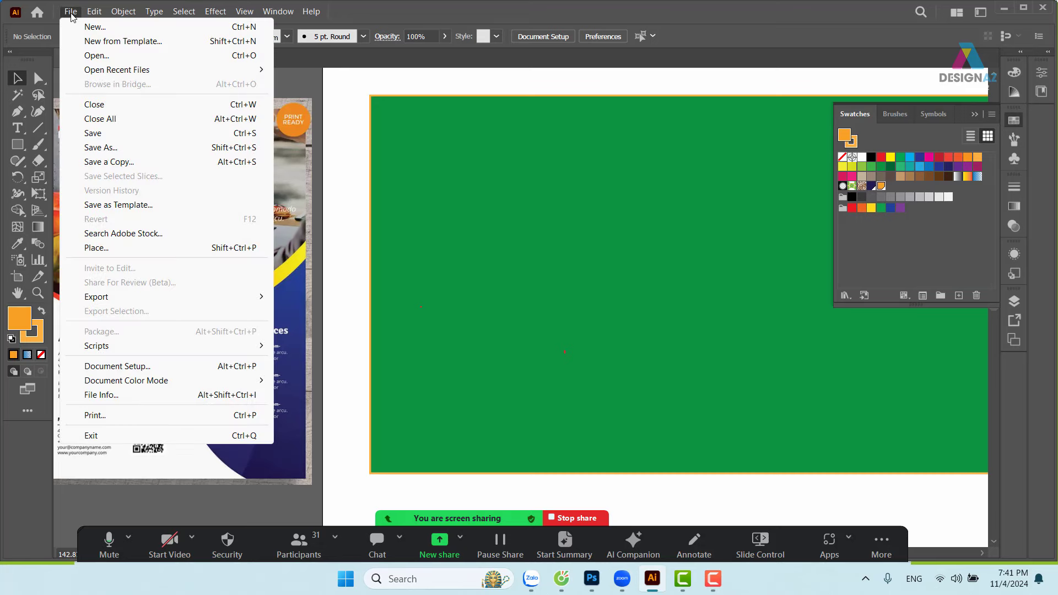
click(106, 29)
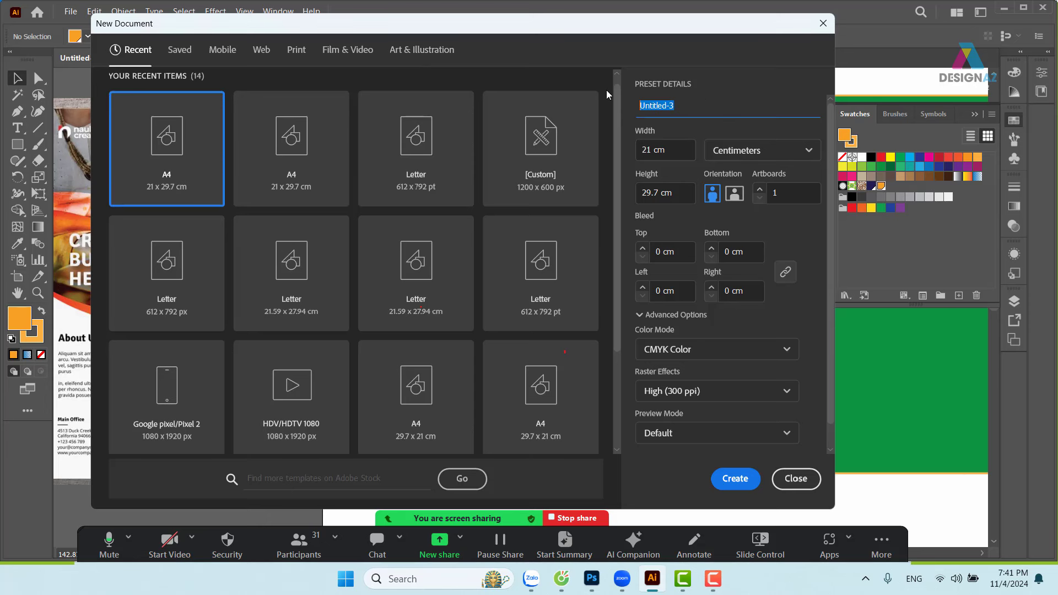
key(BackSpace)
text(kha)
text(ch)
text(s)
text( hàng )
text(B)
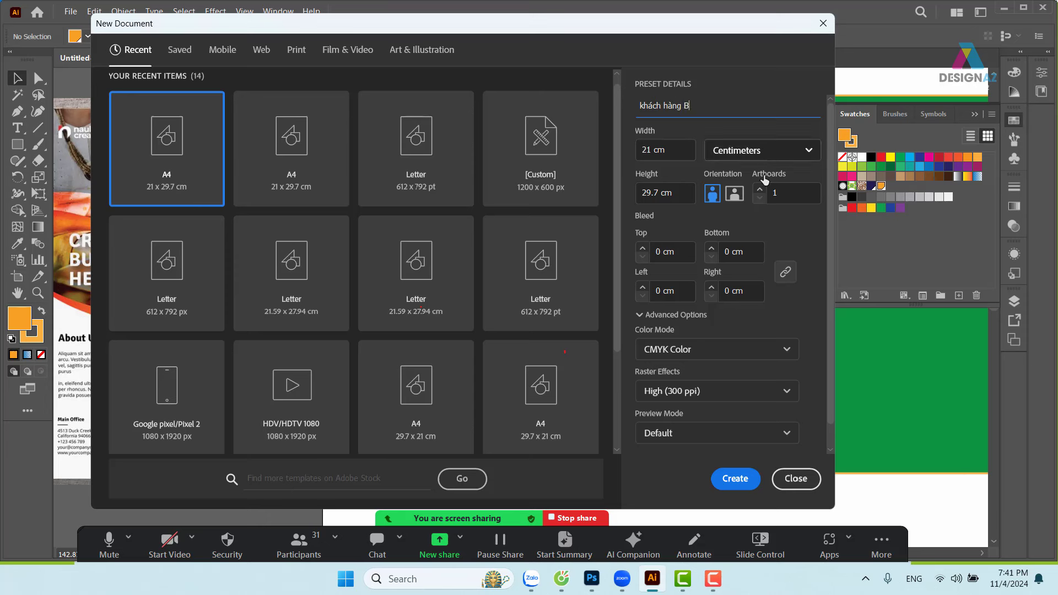
click(732, 484)
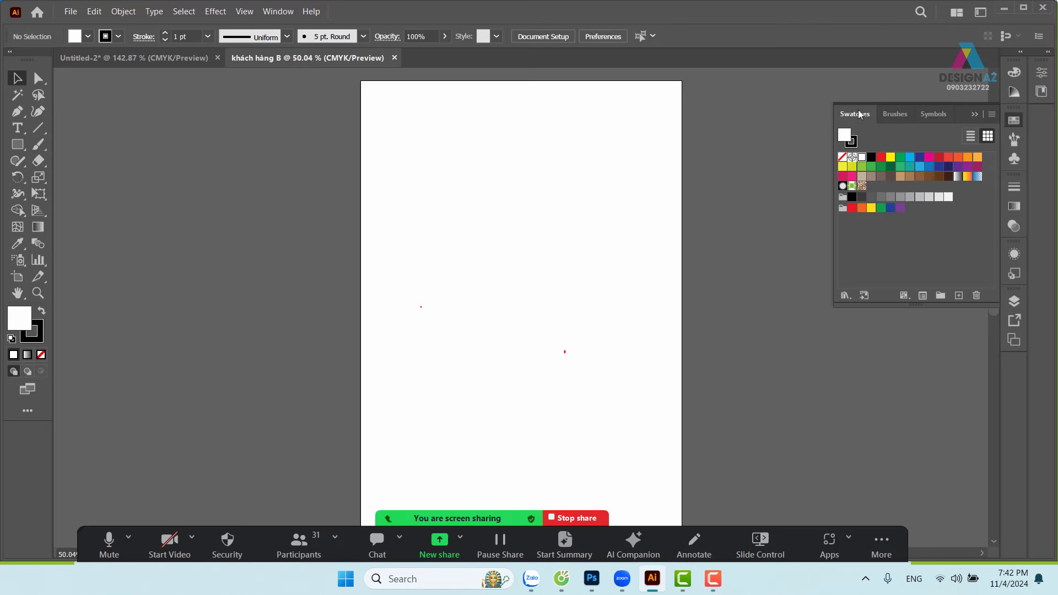
Step: Open the 'màu giáo dục' swatch library file from the Desktop as an Other Library
click(992, 114)
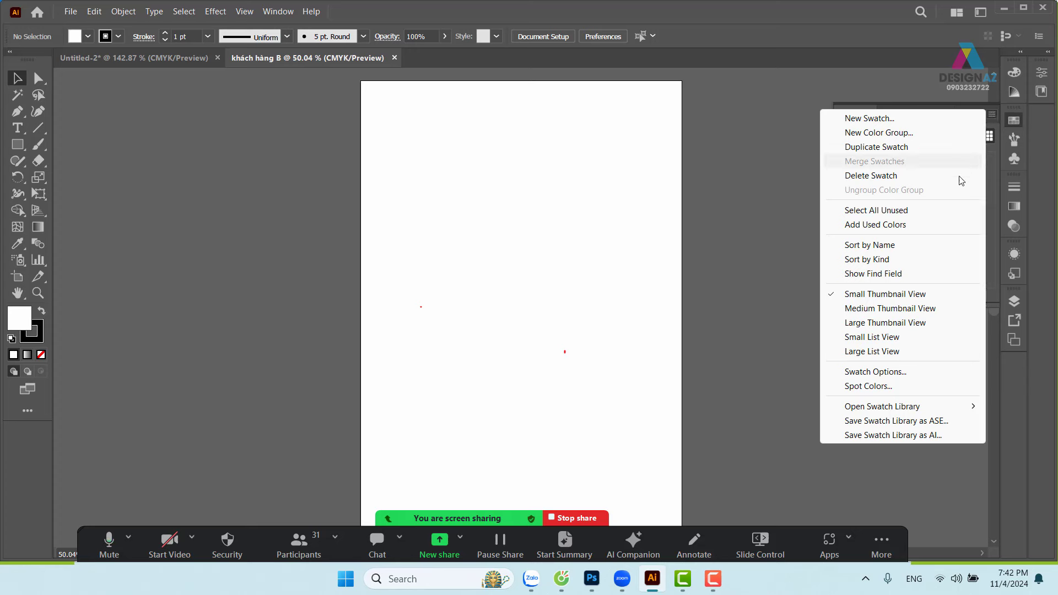
mouse_move(882, 406)
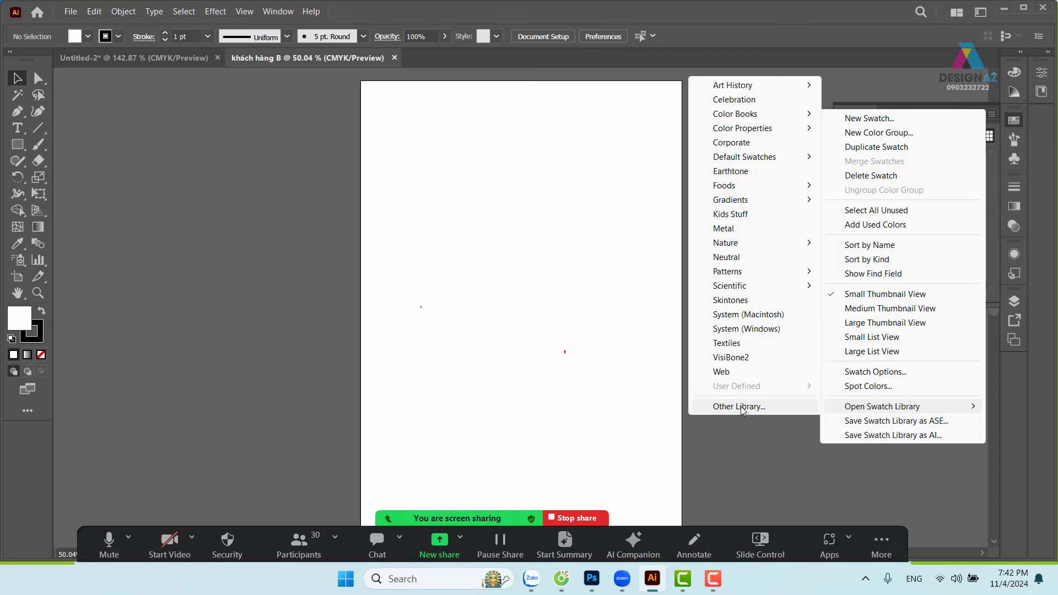
click(741, 407)
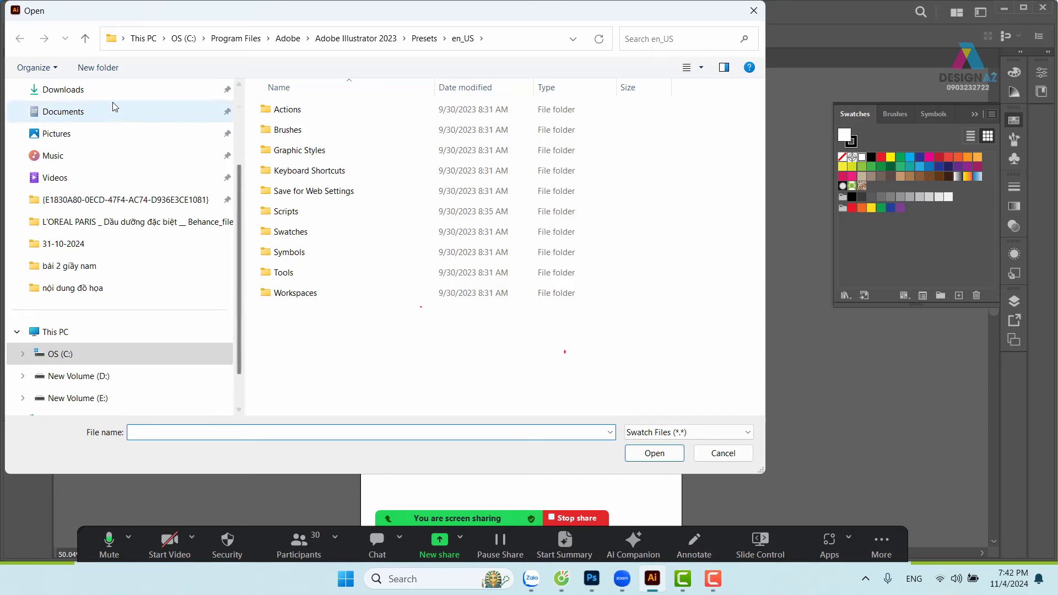
scroll(119, 155, up, 3)
click(89, 186)
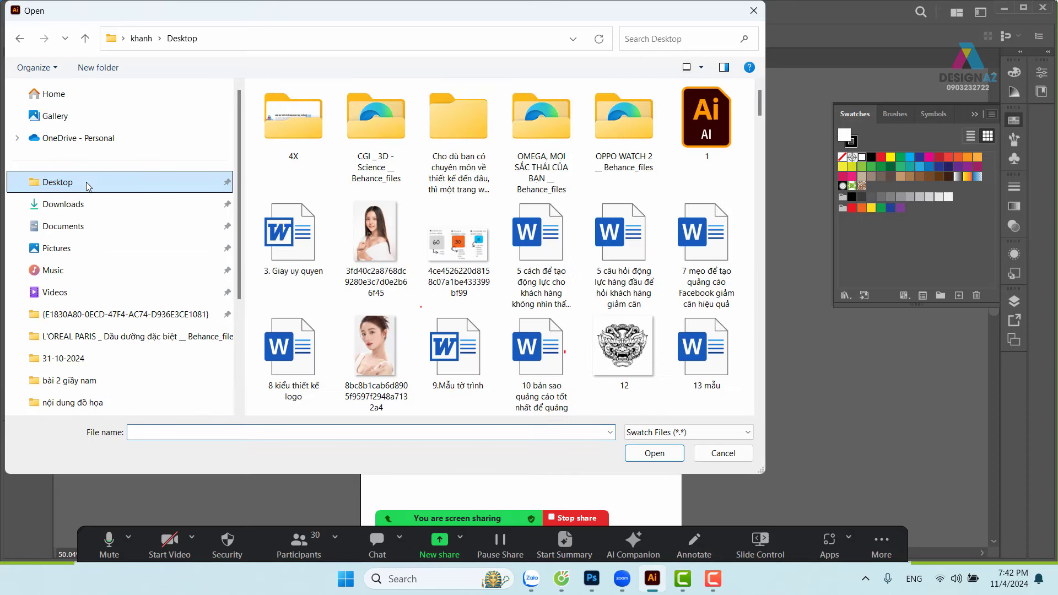
click(467, 145)
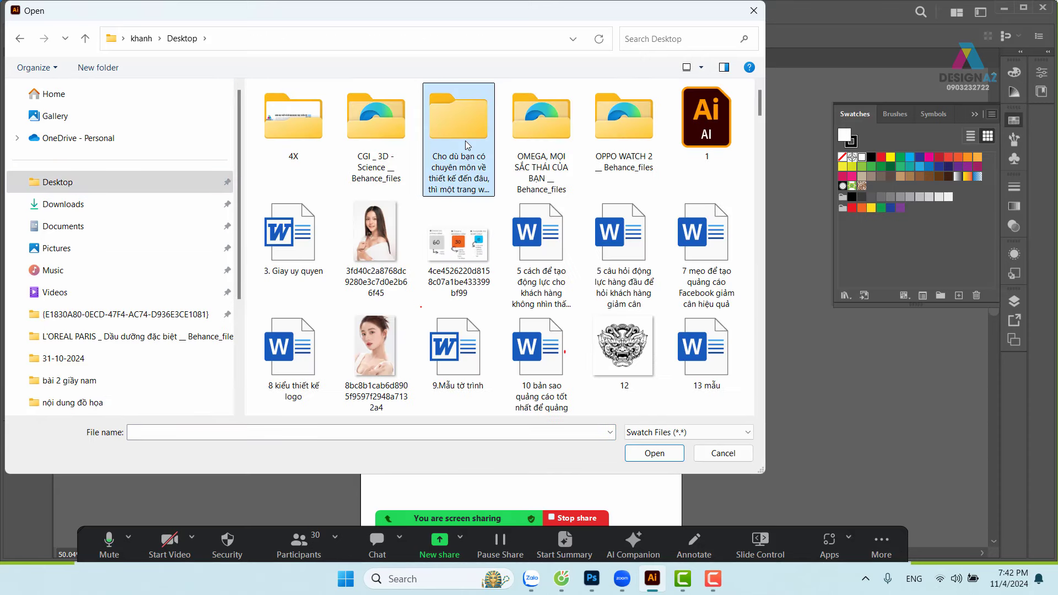
text(m1)
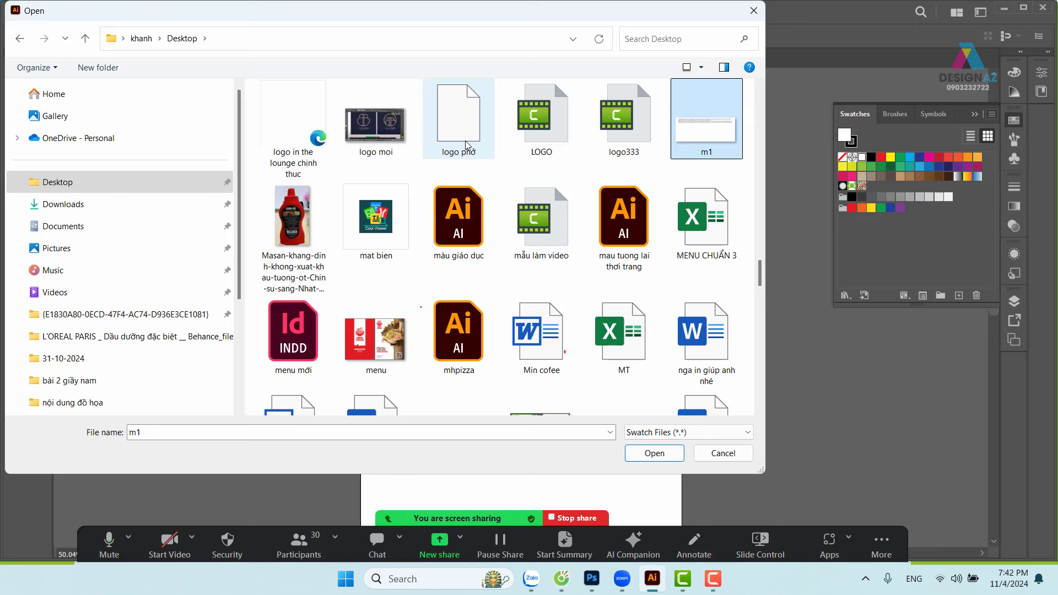
key(Right)
key(Right)
key(Right)
key(Right)
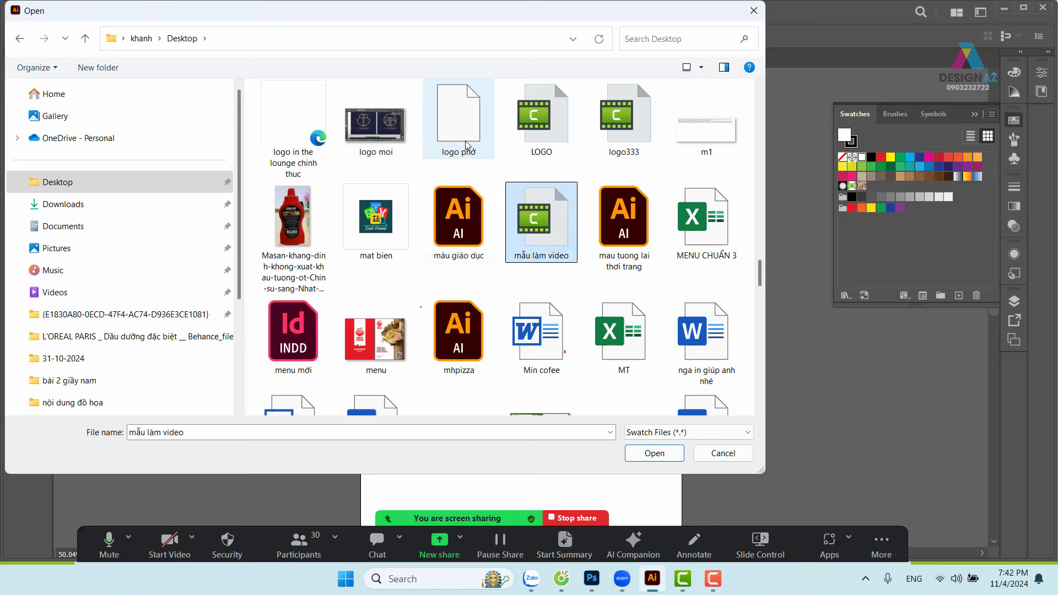
click(460, 249)
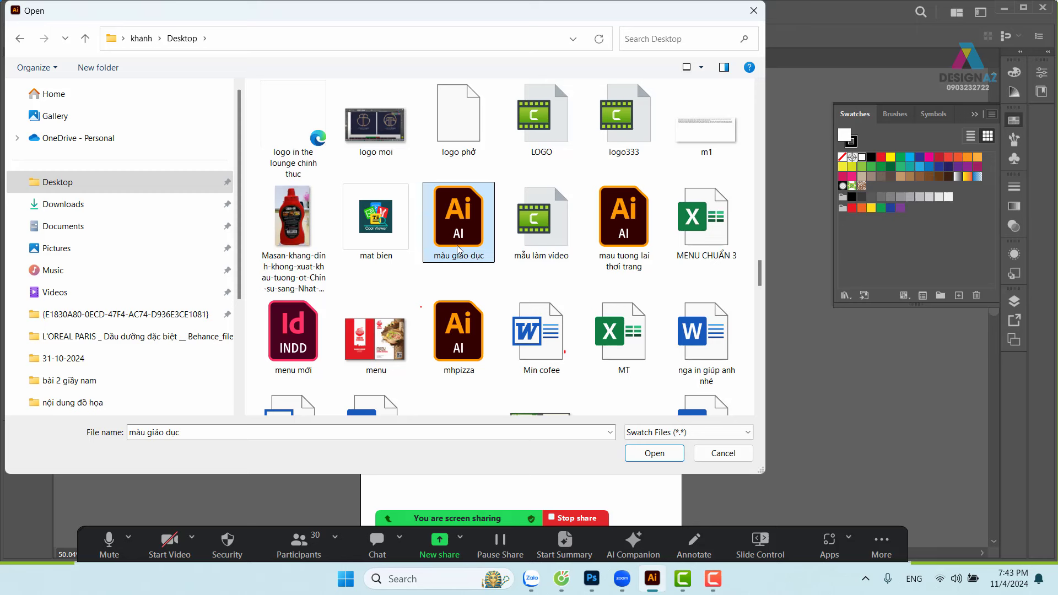
click(664, 455)
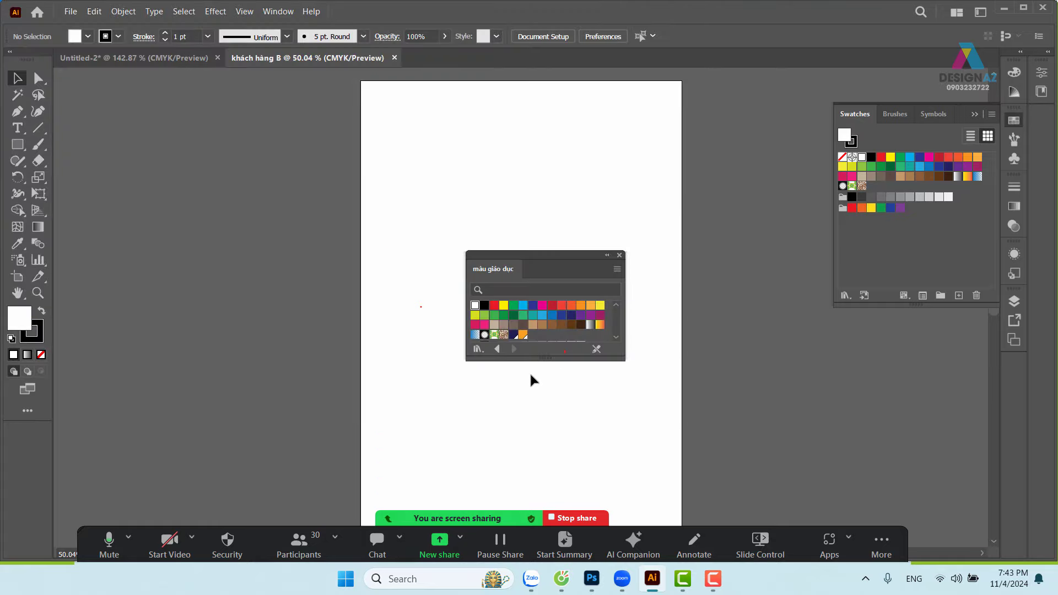
Step: Draw a square near the top, fill it orange from màu giáo dục, then close that library
drag(546, 359, 546, 412)
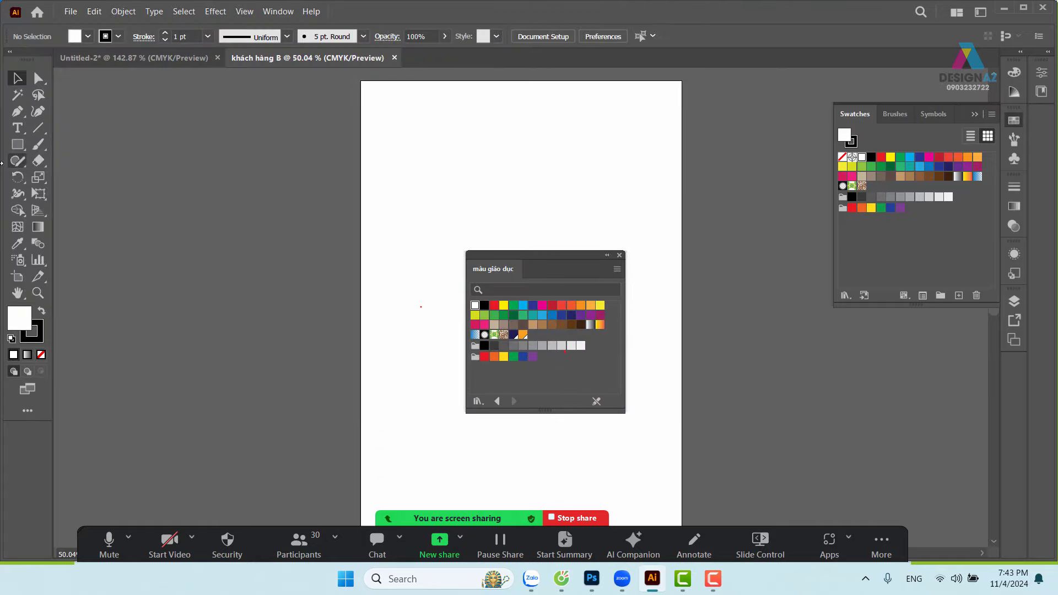
click(18, 145)
drag(430, 107, 521, 202)
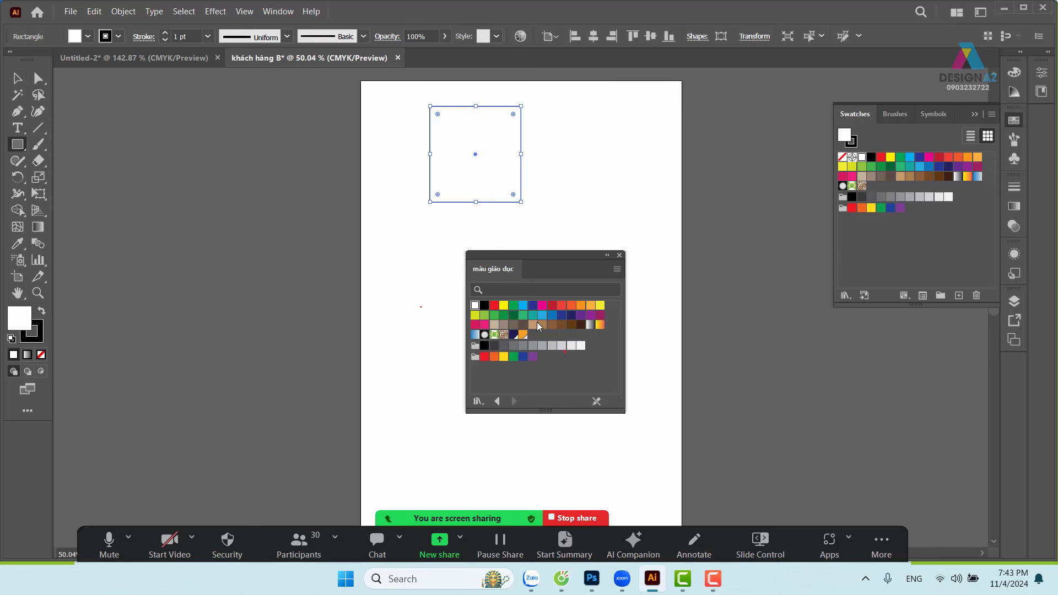
click(514, 335)
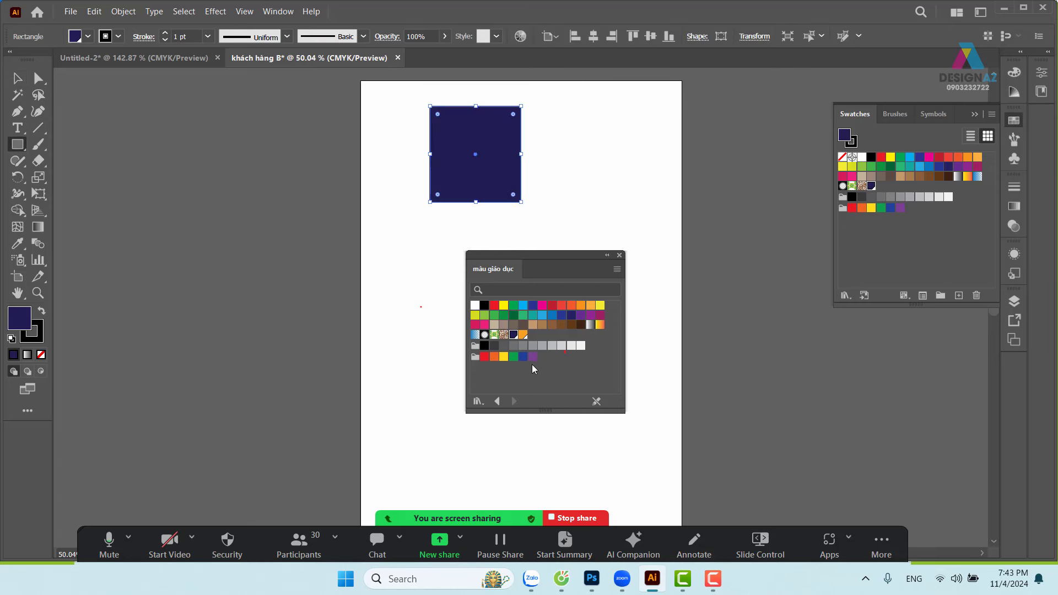
click(524, 334)
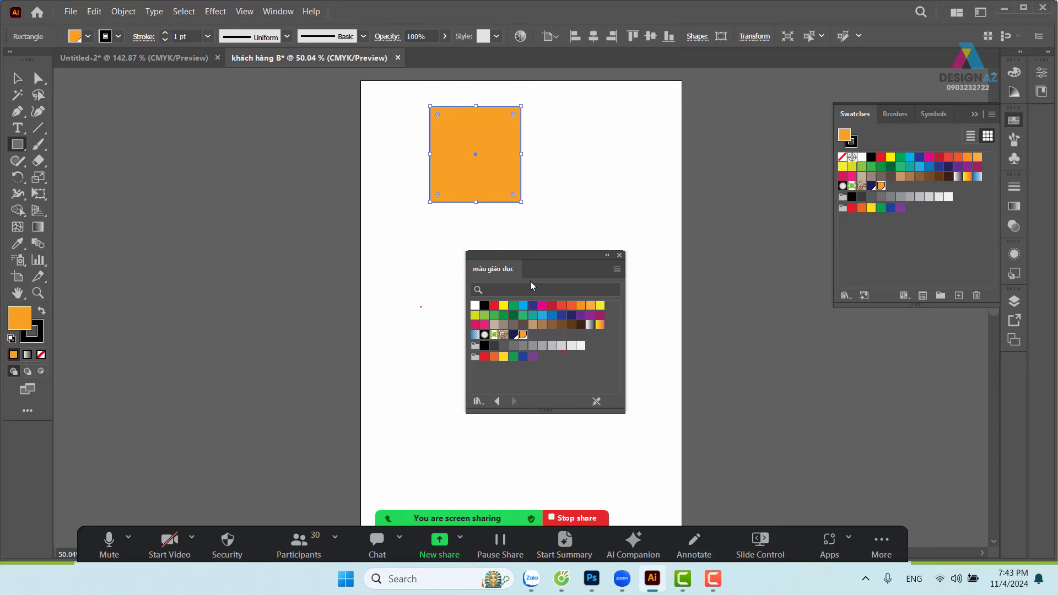
key(v)
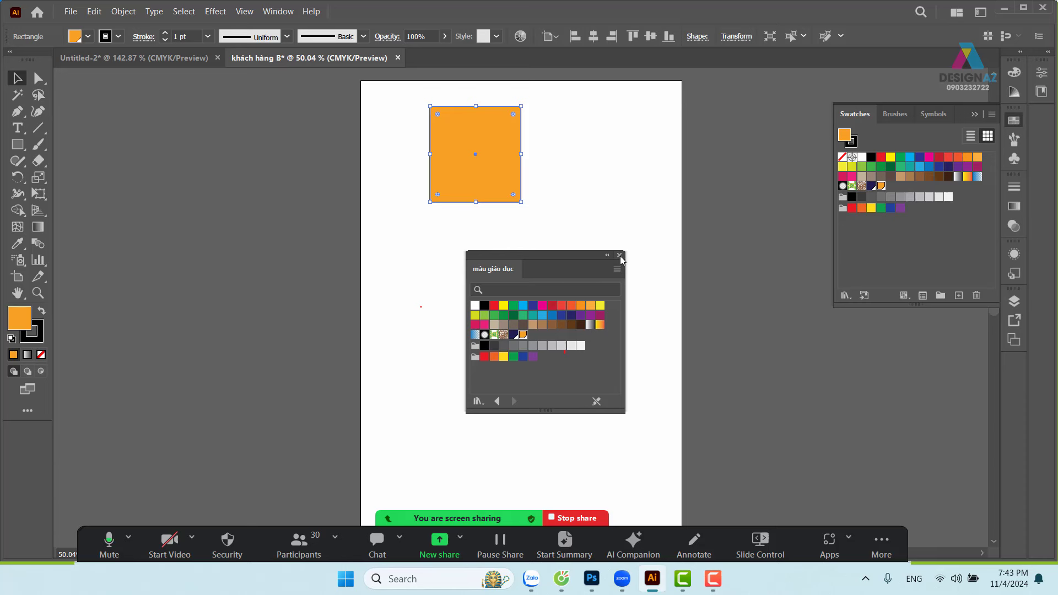
click(620, 256)
Step: Move and delete the orange square, then bring up the Open dialog with Ctrl+O
drag(449, 180, 460, 223)
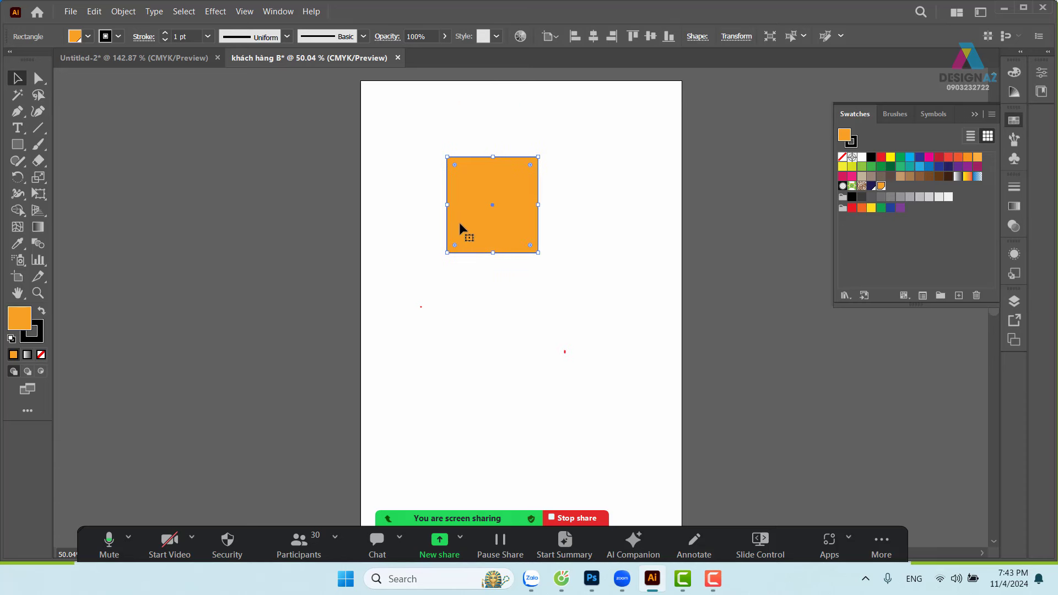
key(Delete)
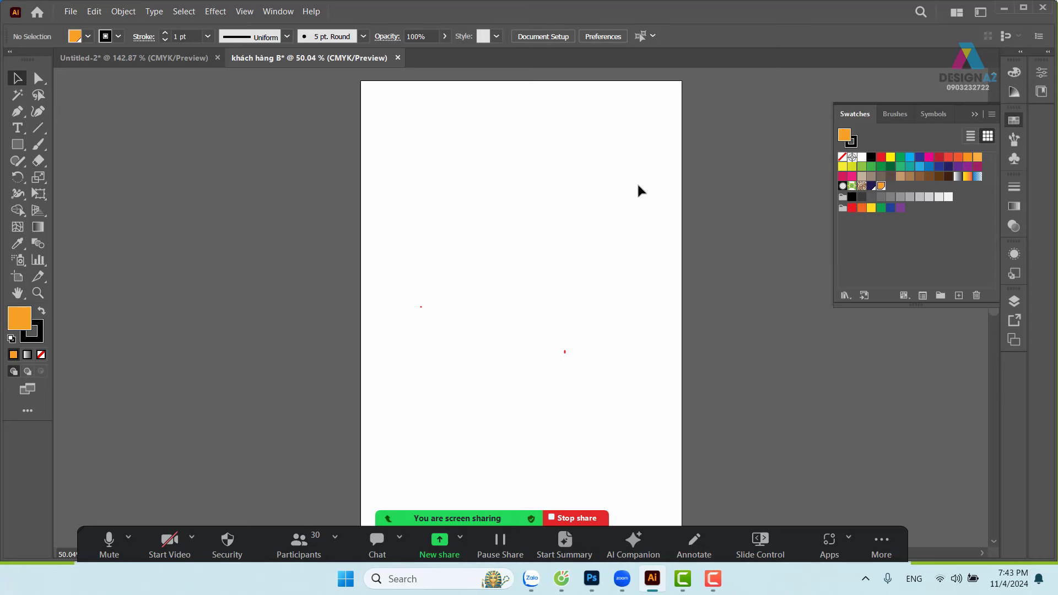
key(ctrl+o)
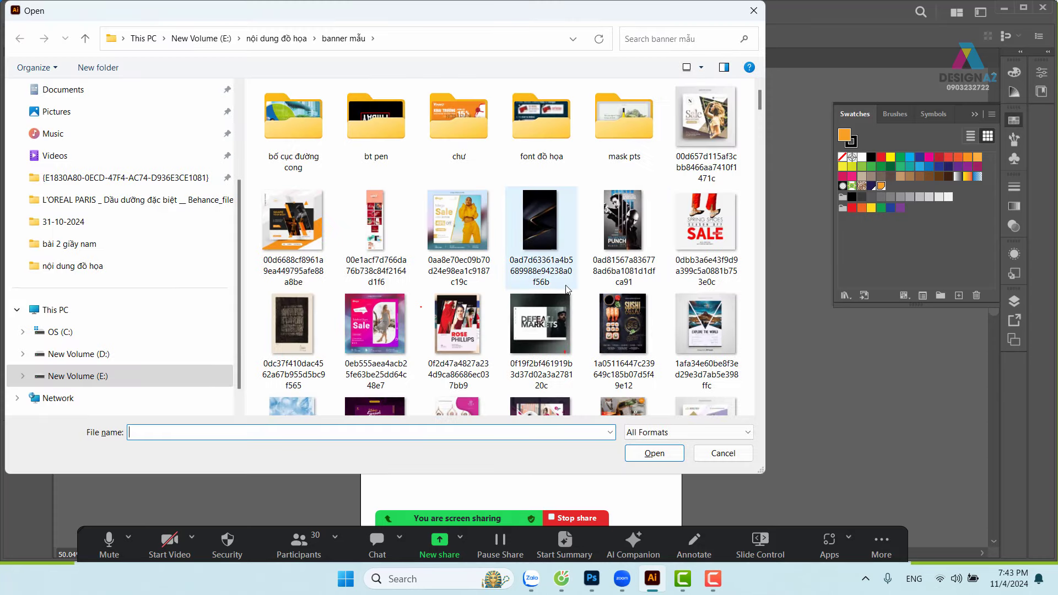
Step: Open 0aa8e70ec09b70d24e98ea1c9187c19c.jpg from the banner mẫu folder
click(463, 235)
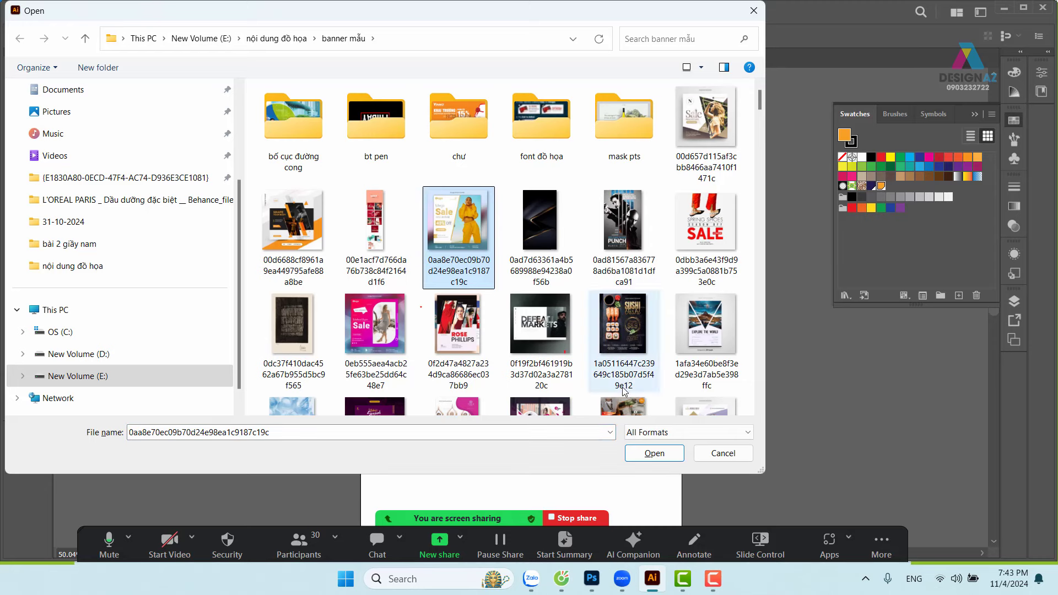
click(655, 453)
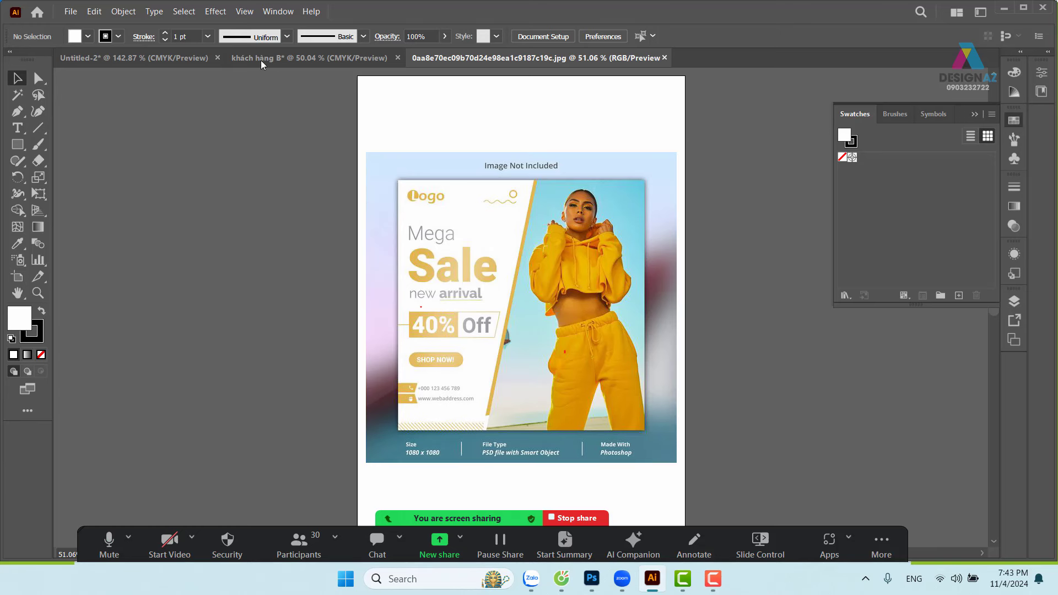
Step: Switch among the Untitled-2, khách hàng B and flyer tabs, ending on khách hàng B
click(309, 59)
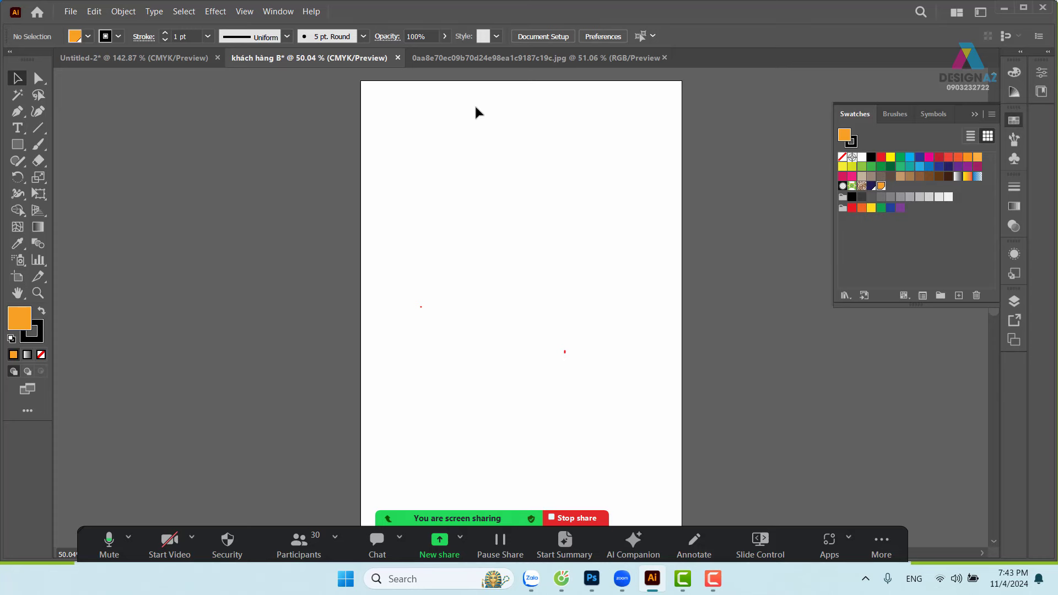
click(164, 60)
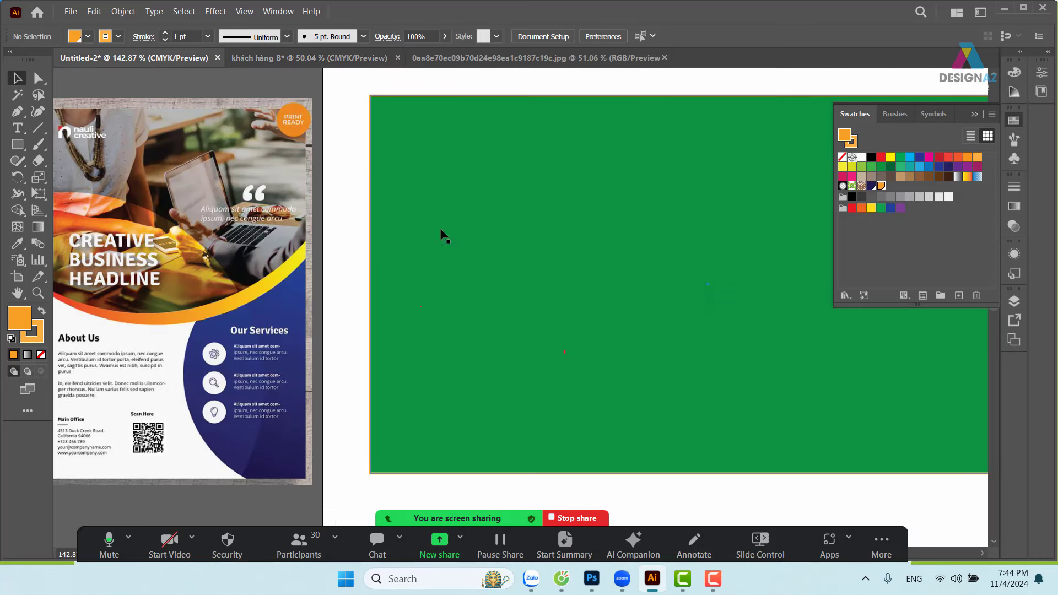
click(259, 59)
click(539, 60)
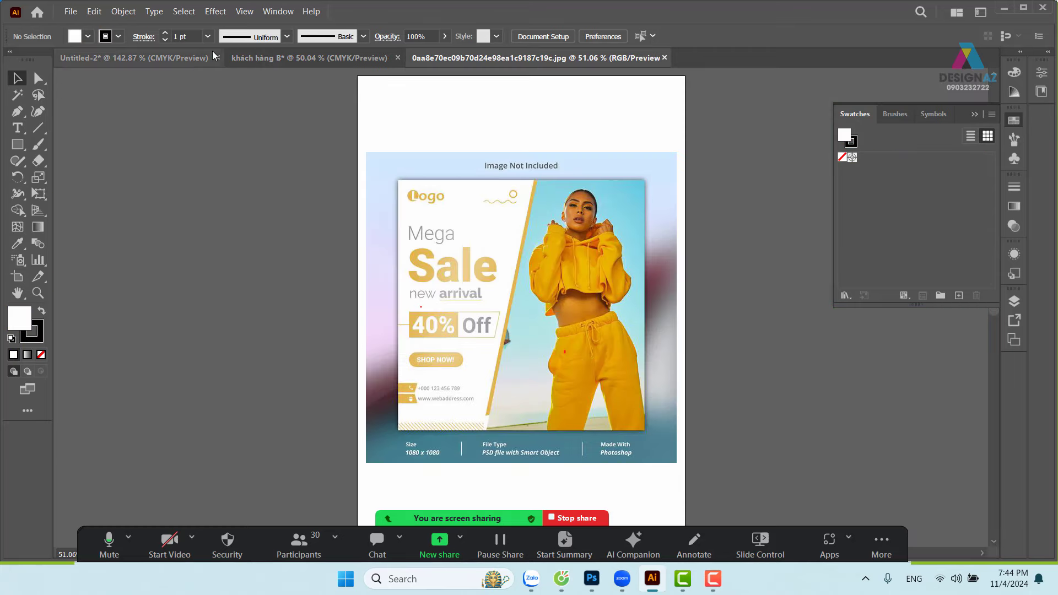
click(171, 57)
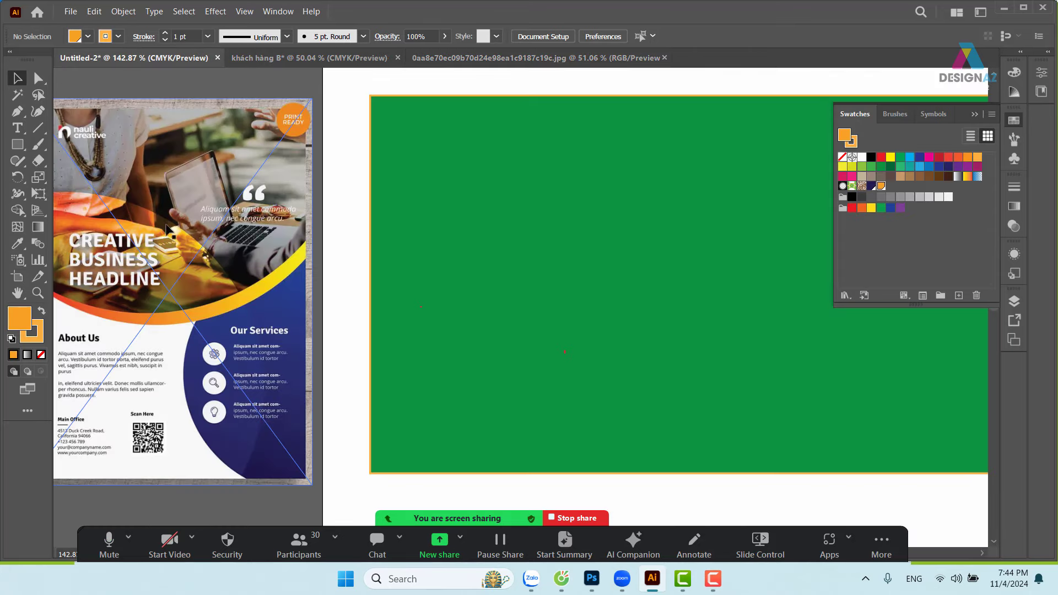
click(286, 58)
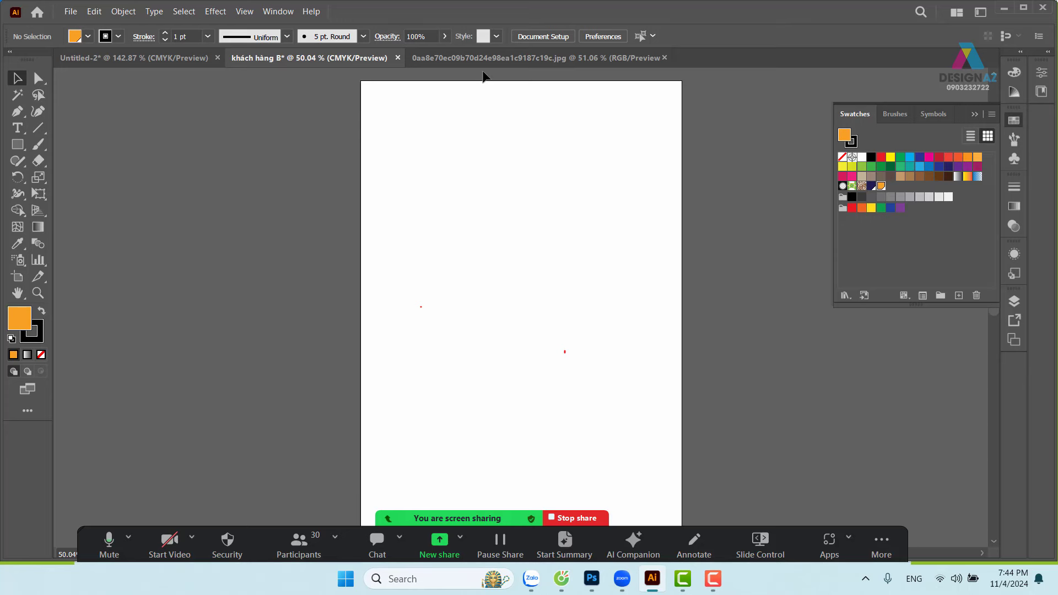
click(107, 62)
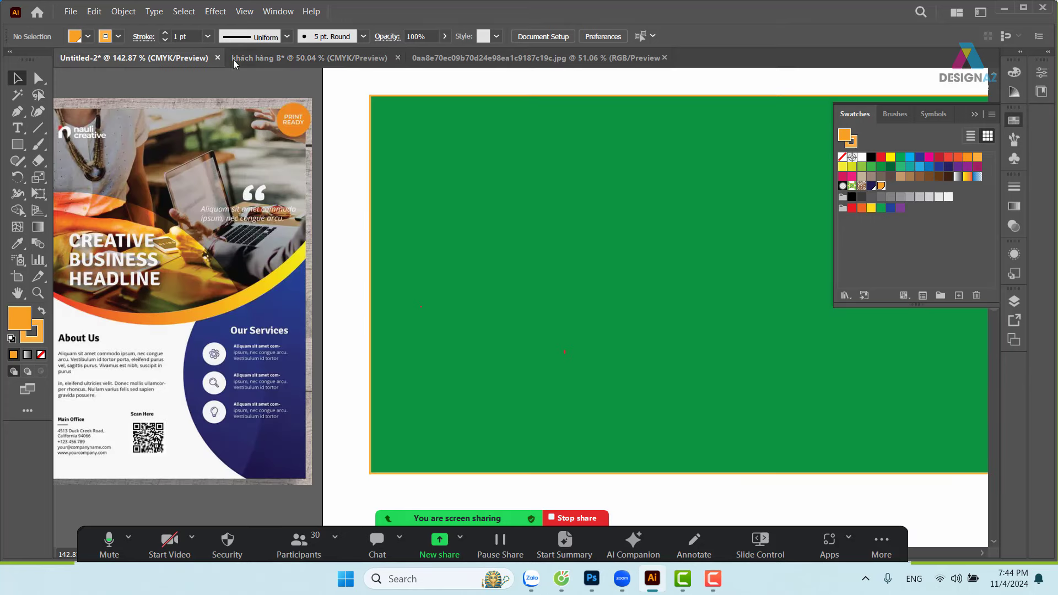
click(277, 59)
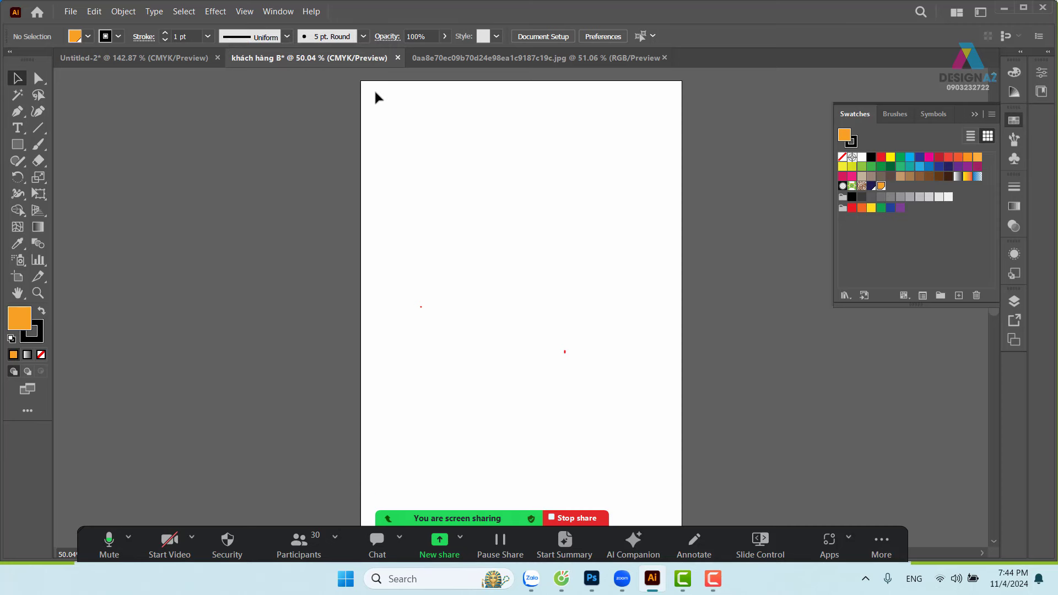
Step: Close khách hàng B by answering the save prompt, then show the Mega Sale JPG
click(397, 58)
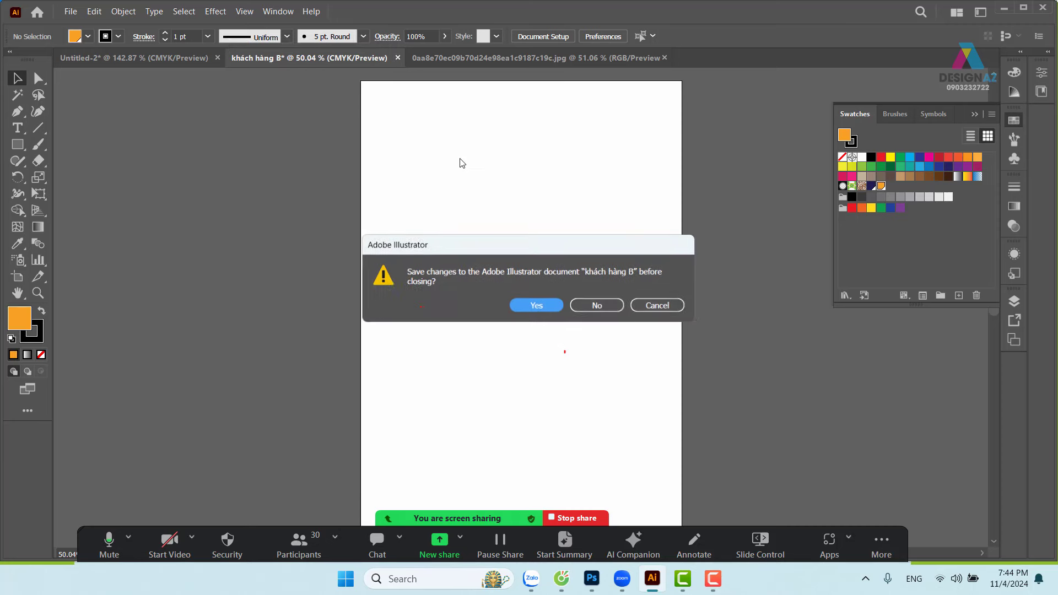
click(594, 306)
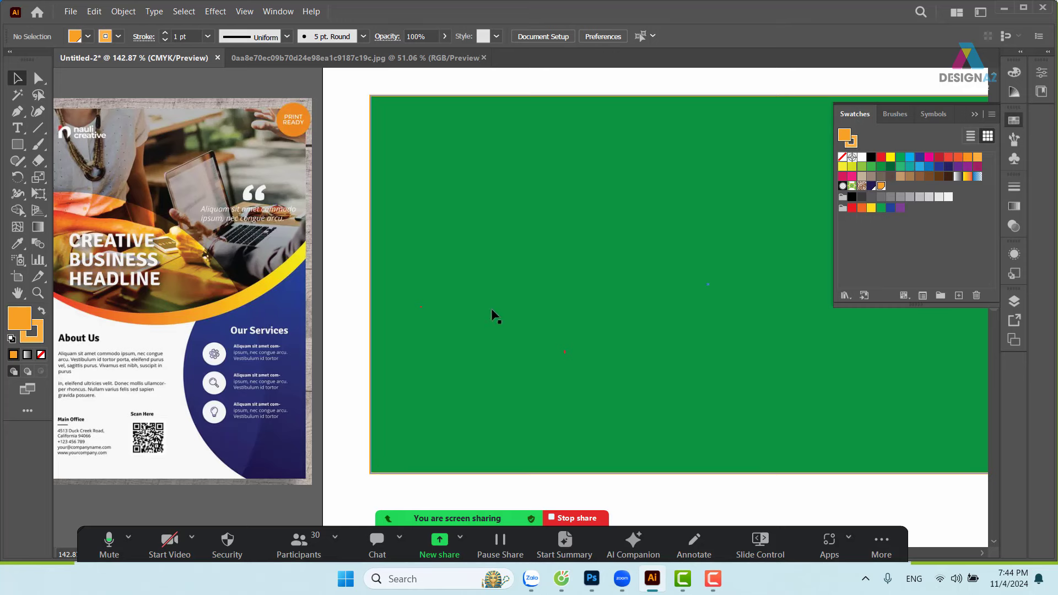
click(402, 58)
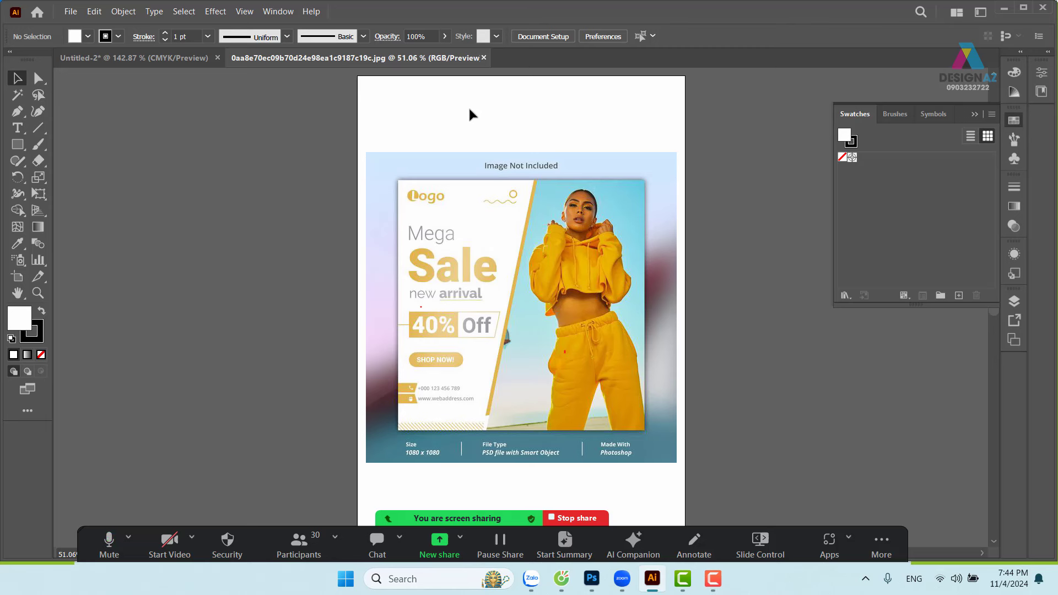
click(559, 267)
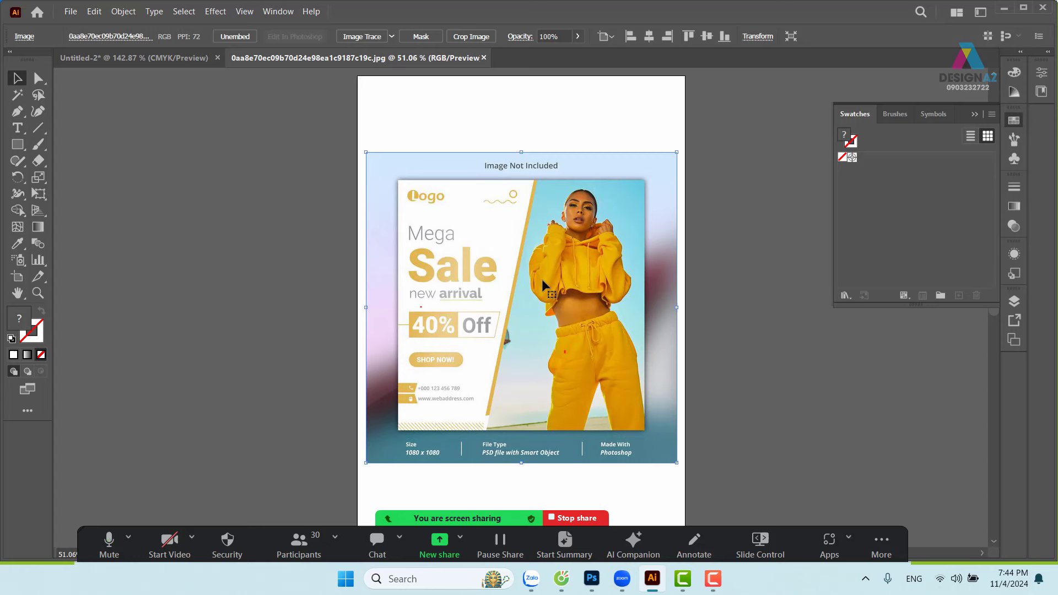
click(71, 11)
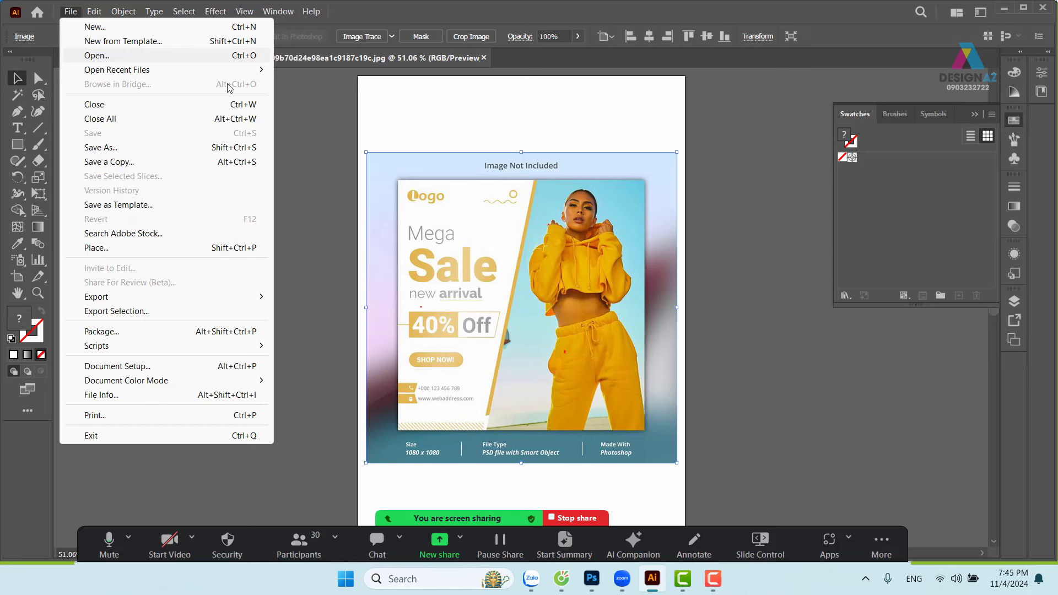
click(549, 138)
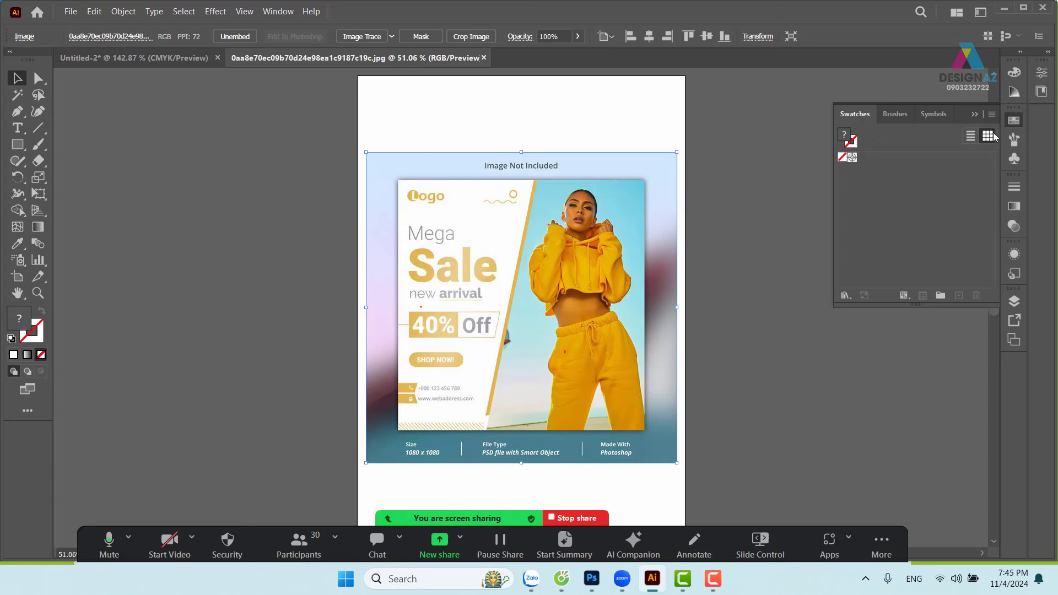
click(993, 114)
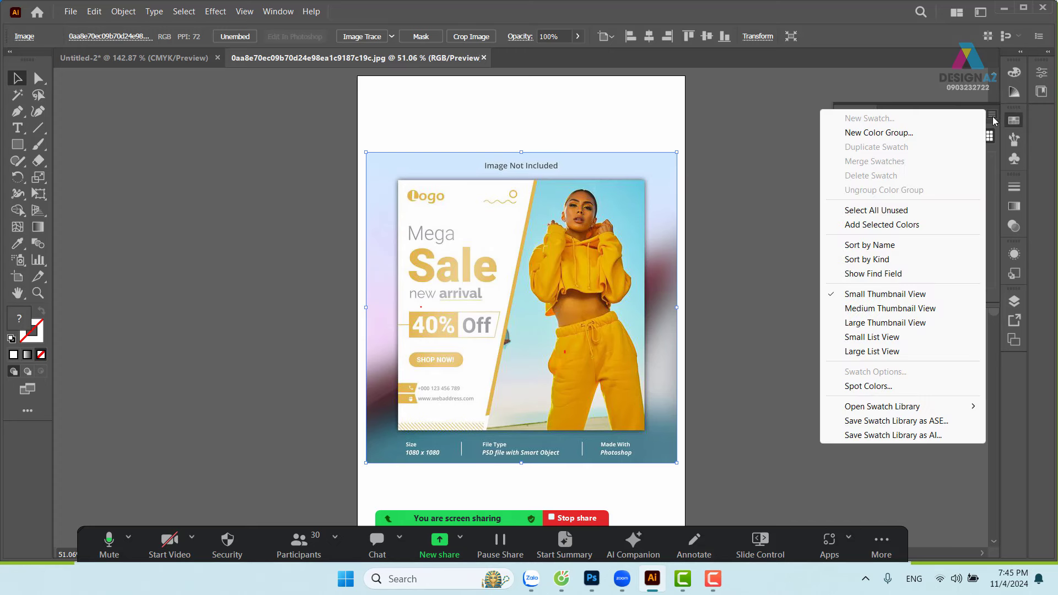
click(743, 154)
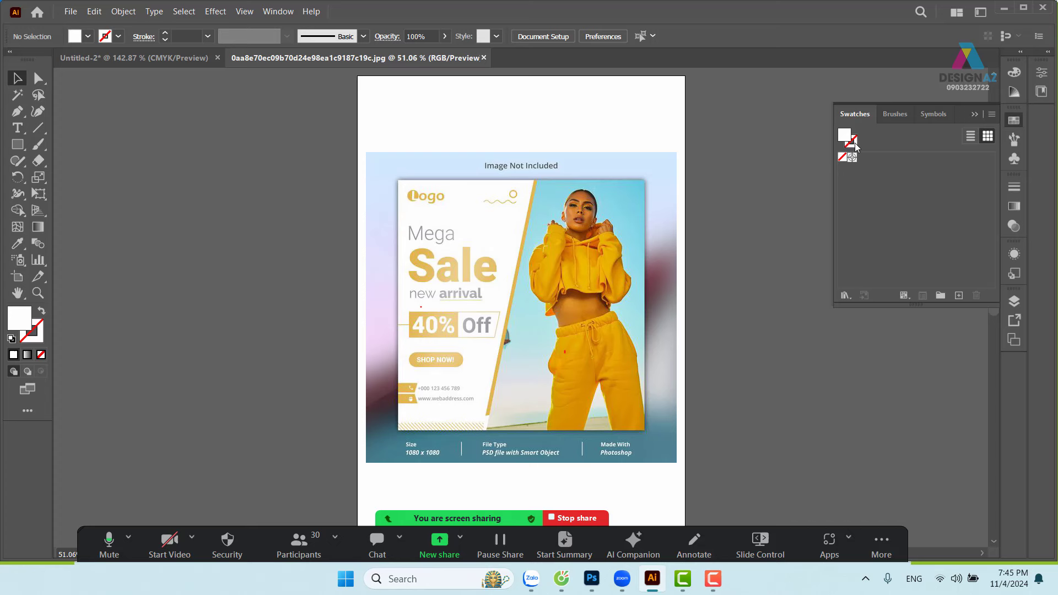
Step: Load the Print default swatch library and enlarge its panel
click(845, 296)
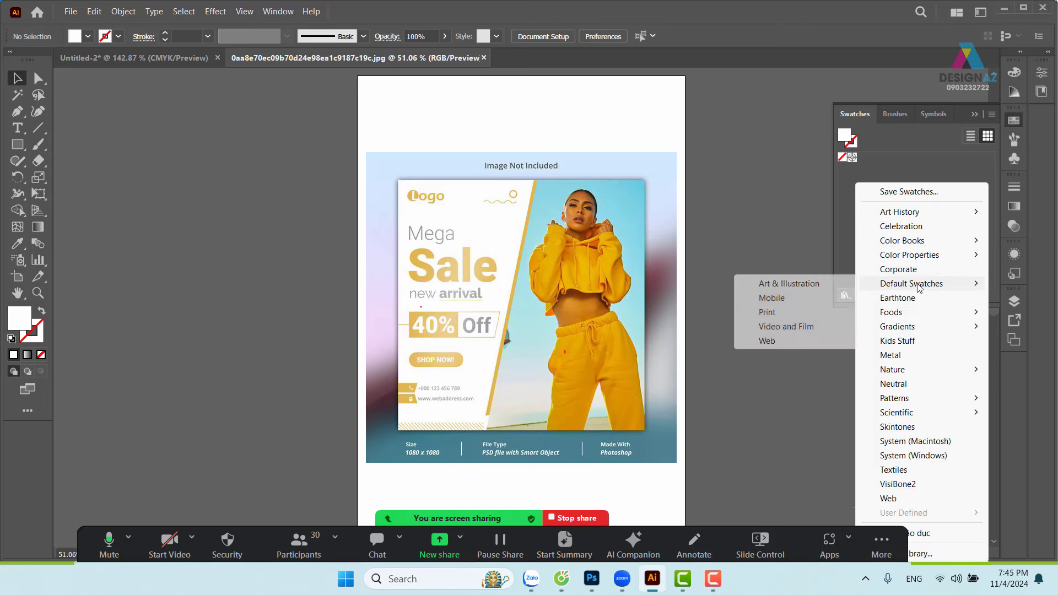
mouse_move(912, 284)
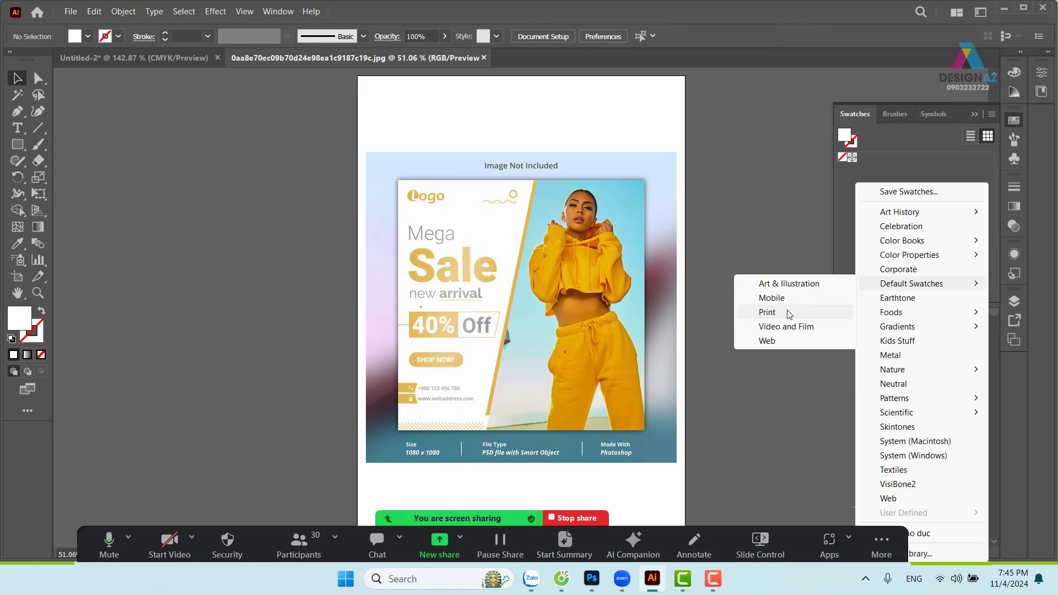
click(789, 315)
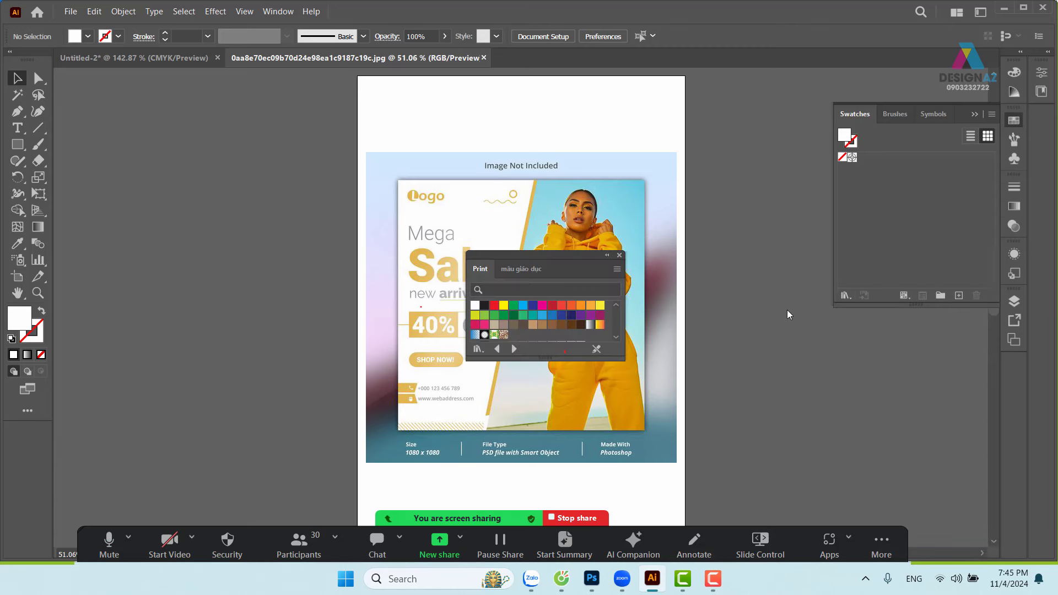
drag(621, 358, 725, 419)
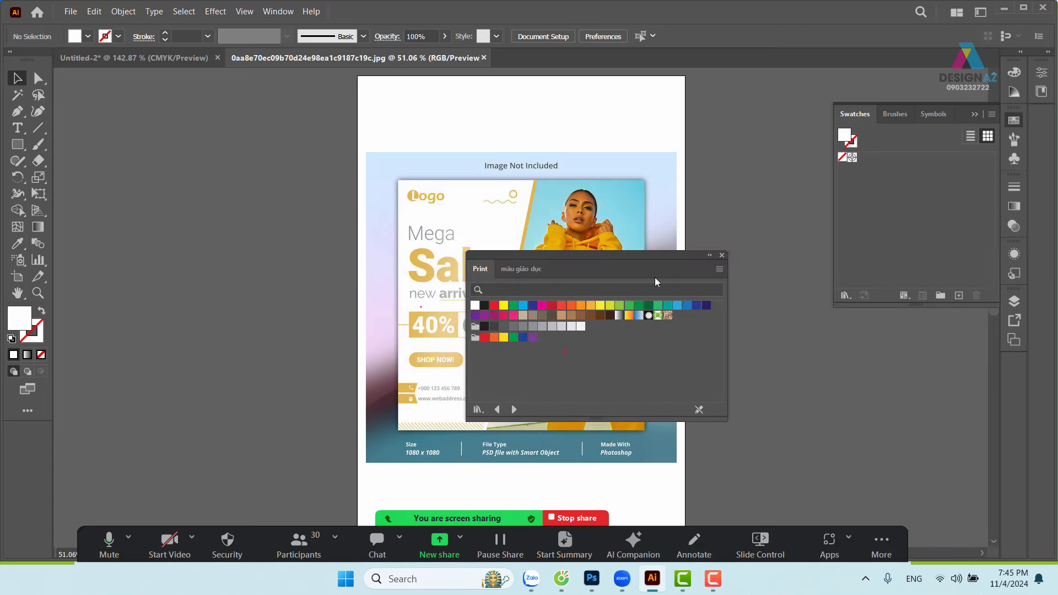
Step: Move and narrow the Print panel, then dock it as a tab beside Swatches
drag(653, 256, 409, 177)
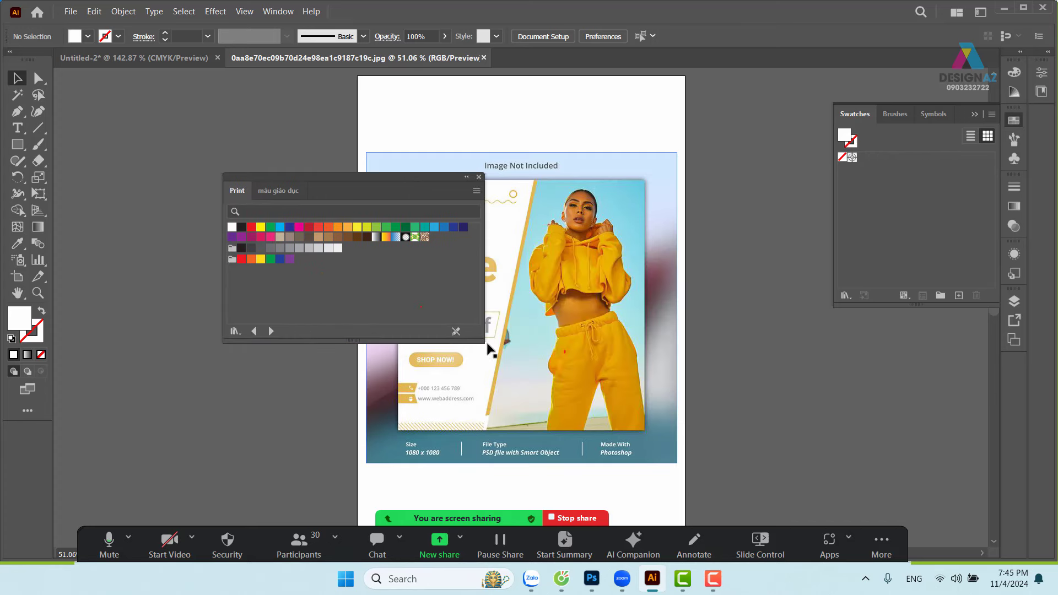
drag(480, 342, 381, 335)
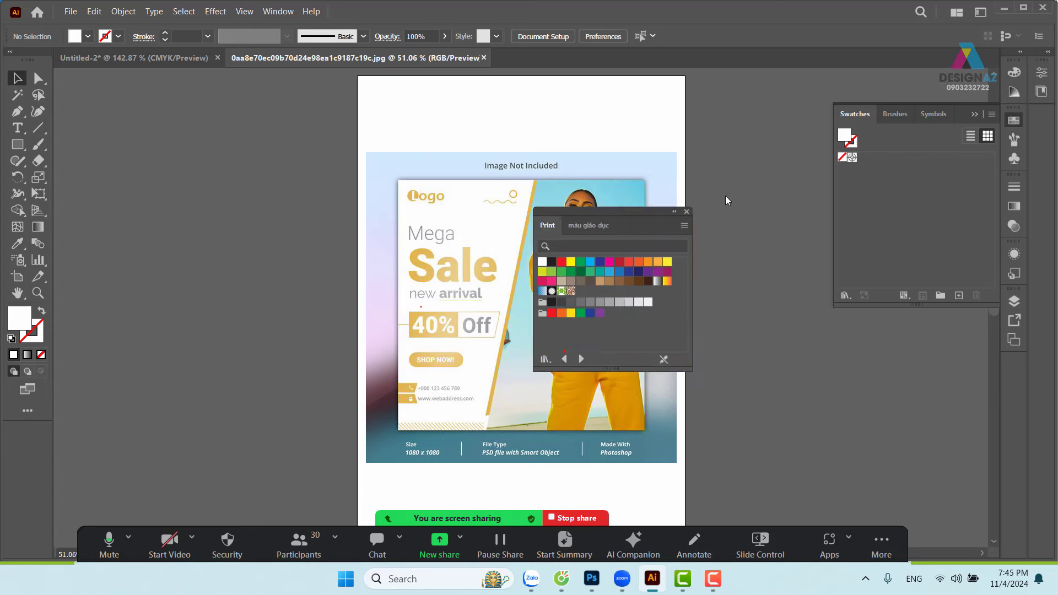
drag(311, 178, 916, 113)
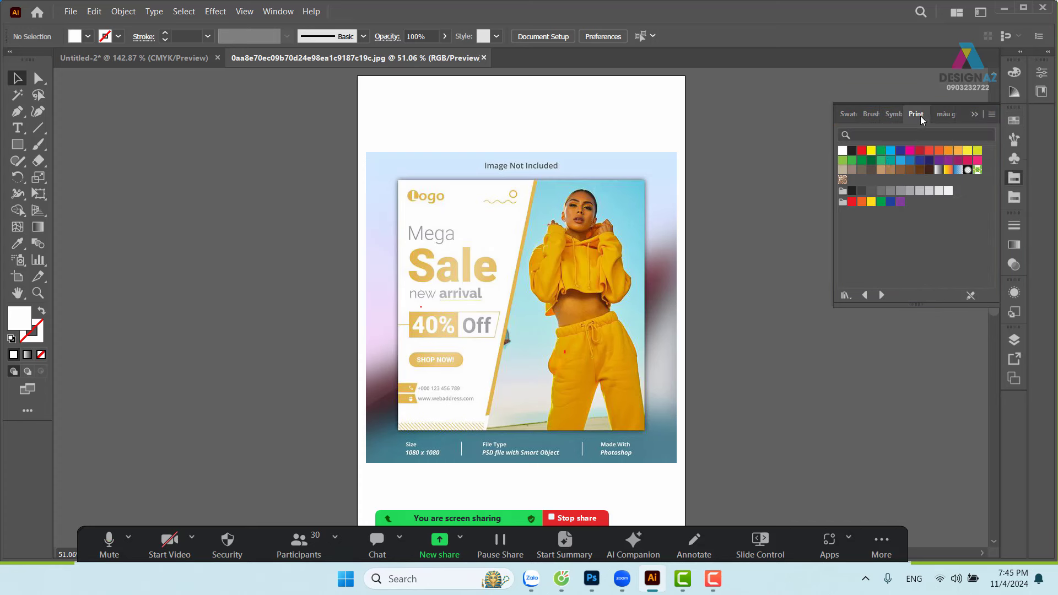
mouse_move(916, 115)
mouse_down()
mouse_move(700, 130)
mouse_move(875, 122)
mouse_up()
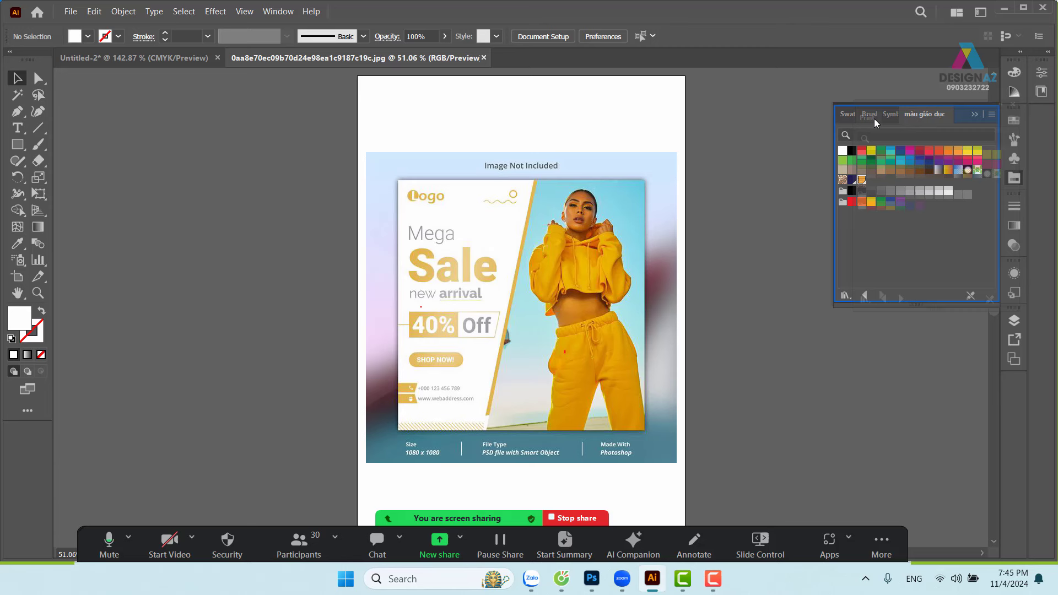
drag(874, 118, 874, 119)
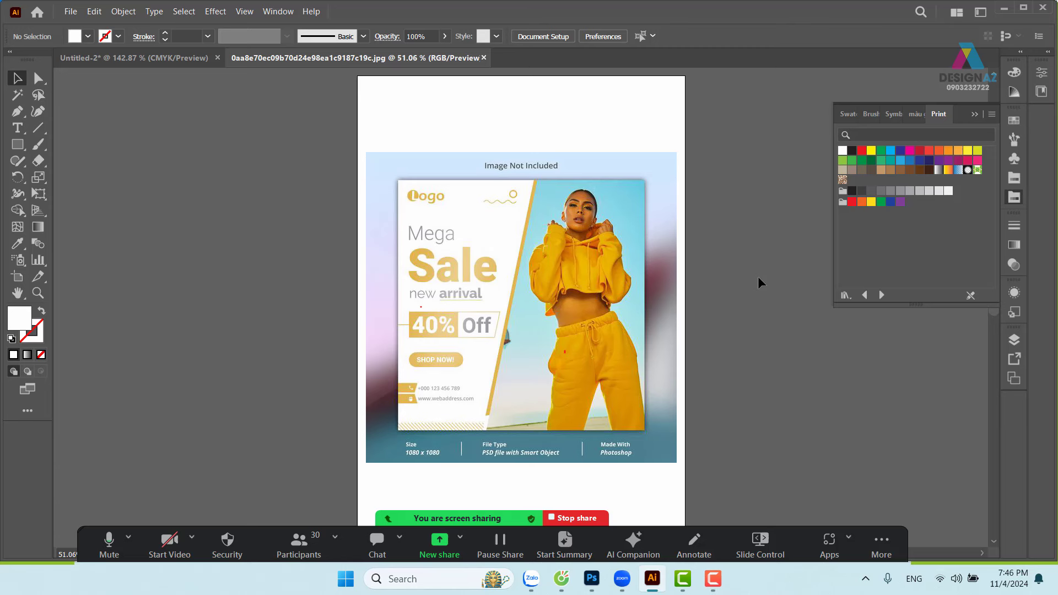
Step: Close the flyer JPG, select Untitled-2's green rectangle, and show the Color controls
click(484, 57)
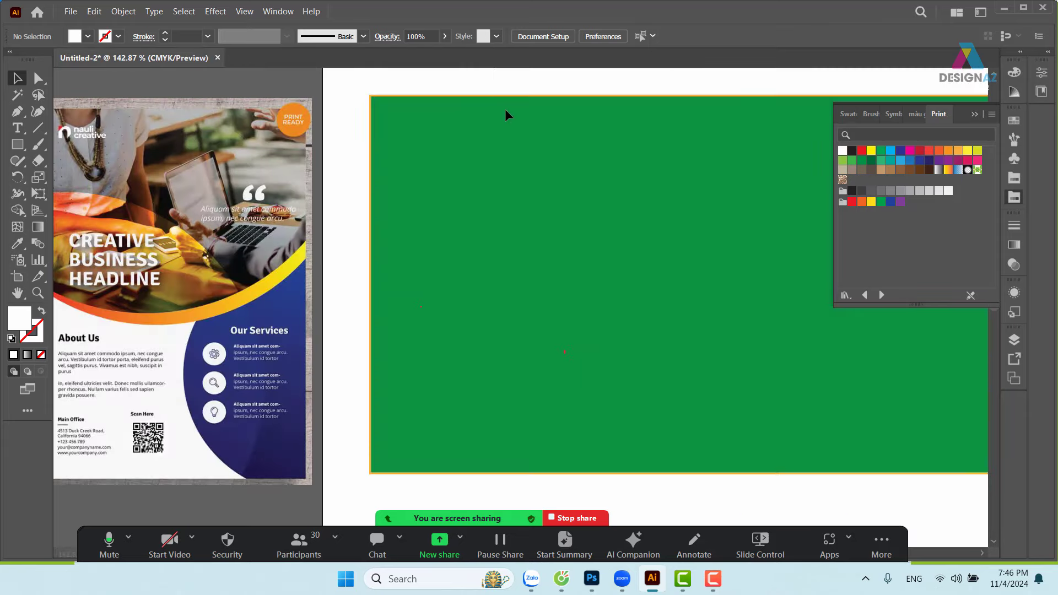
click(611, 144)
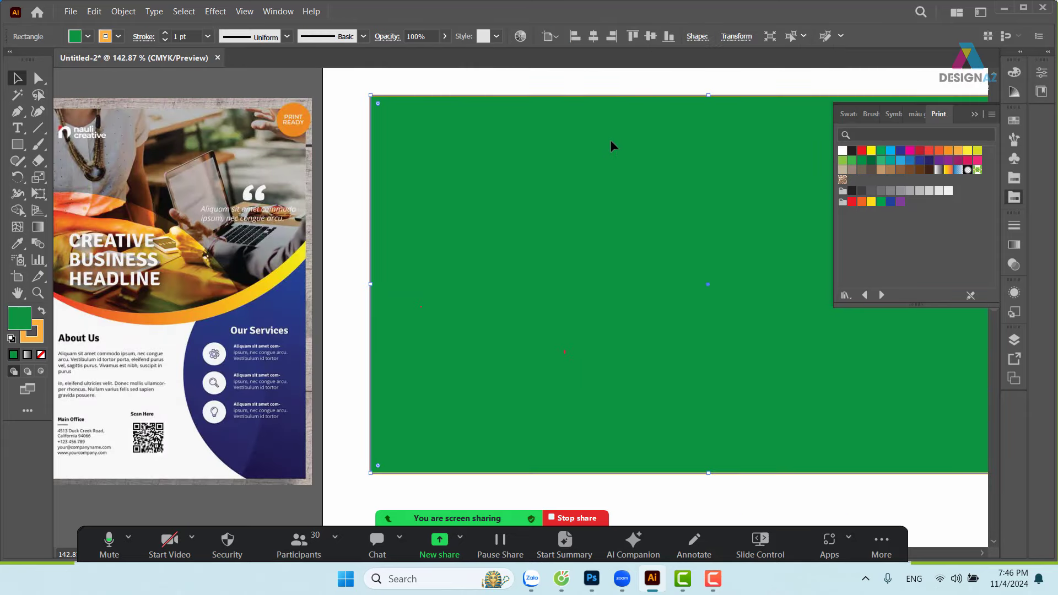
click(1014, 72)
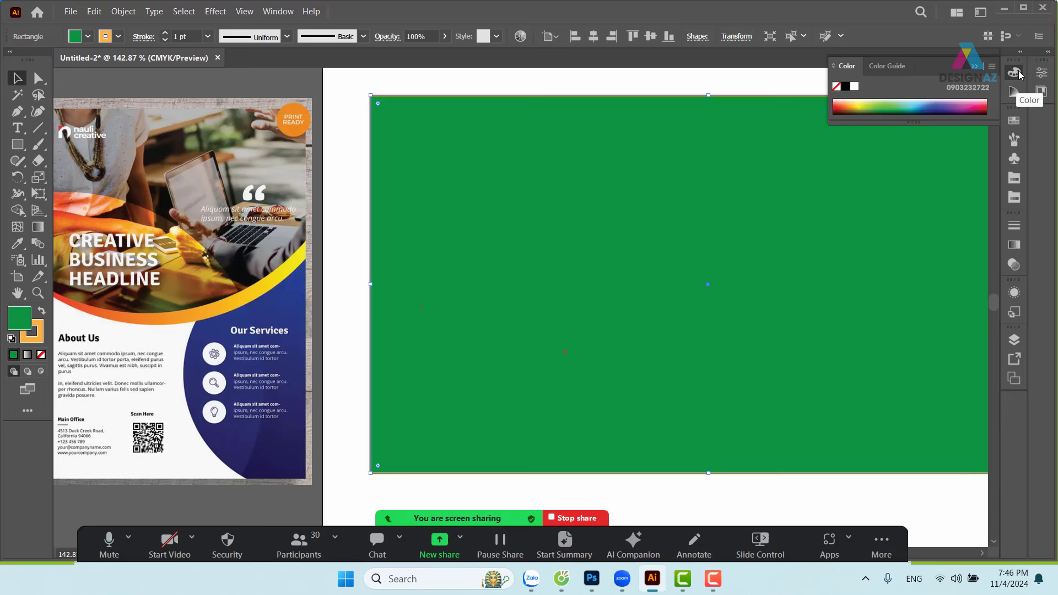
Step: Select the rectangle and try several swatch colours as its fill
click(578, 87)
click(588, 118)
click(884, 103)
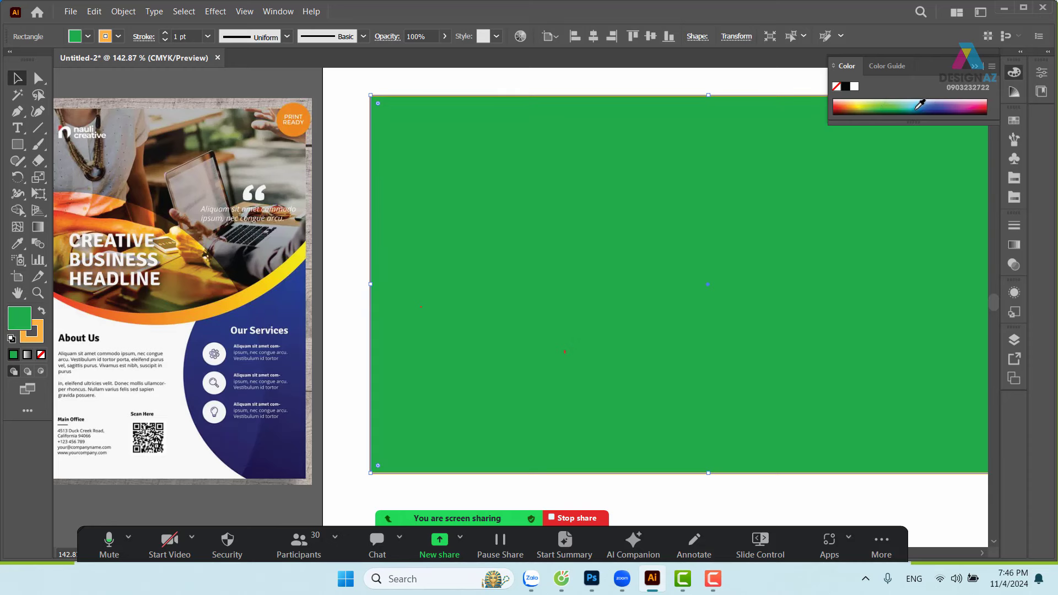
click(917, 105)
click(949, 103)
click(983, 101)
click(885, 106)
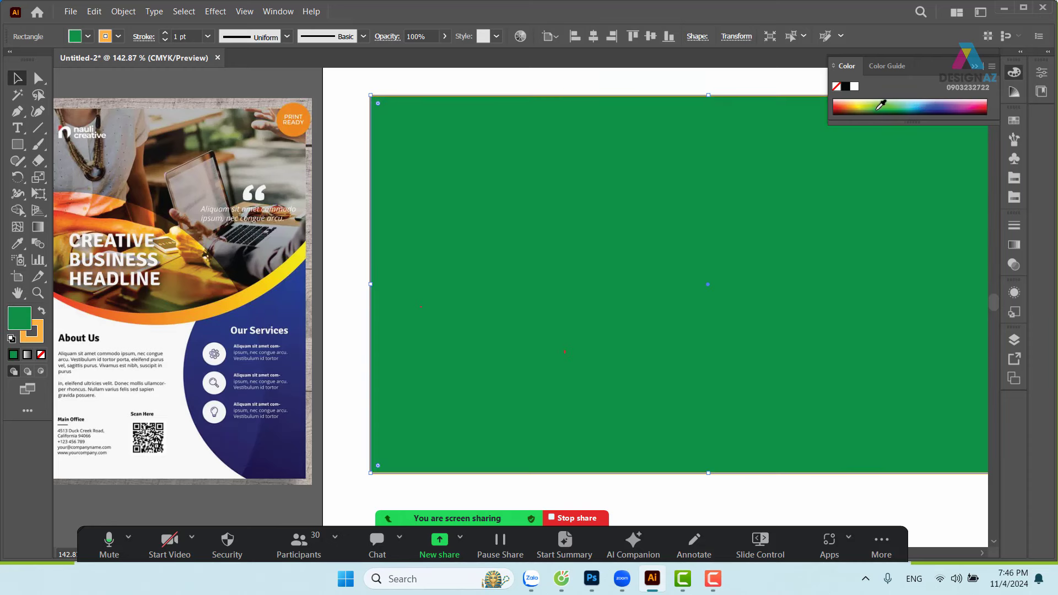
click(849, 104)
Step: Zoom to 100%, reselect the orange rectangle and fill it teal from the spectrum
click(692, 90)
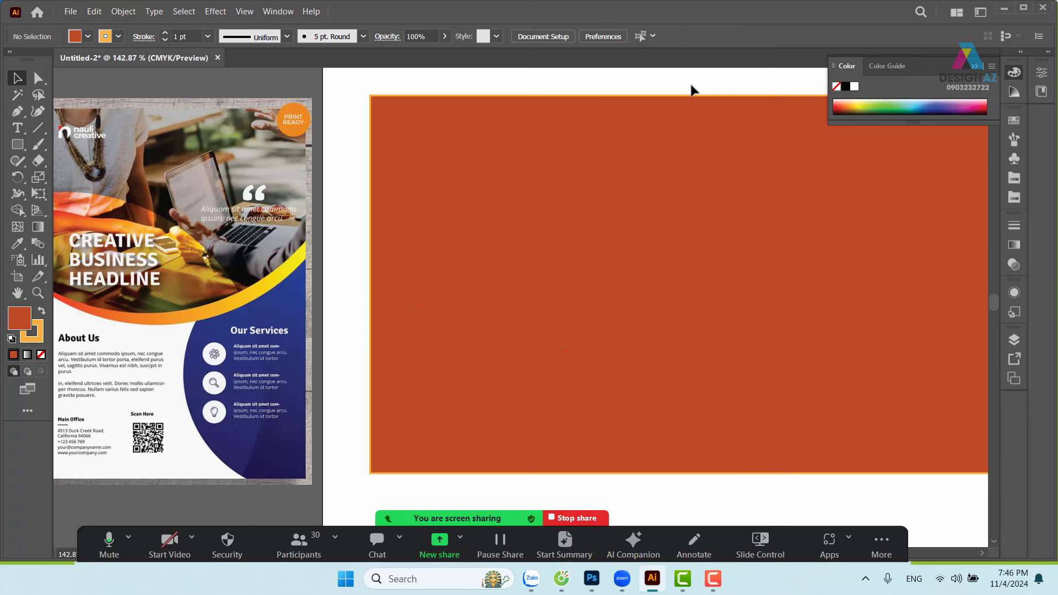
key(ctrl+1)
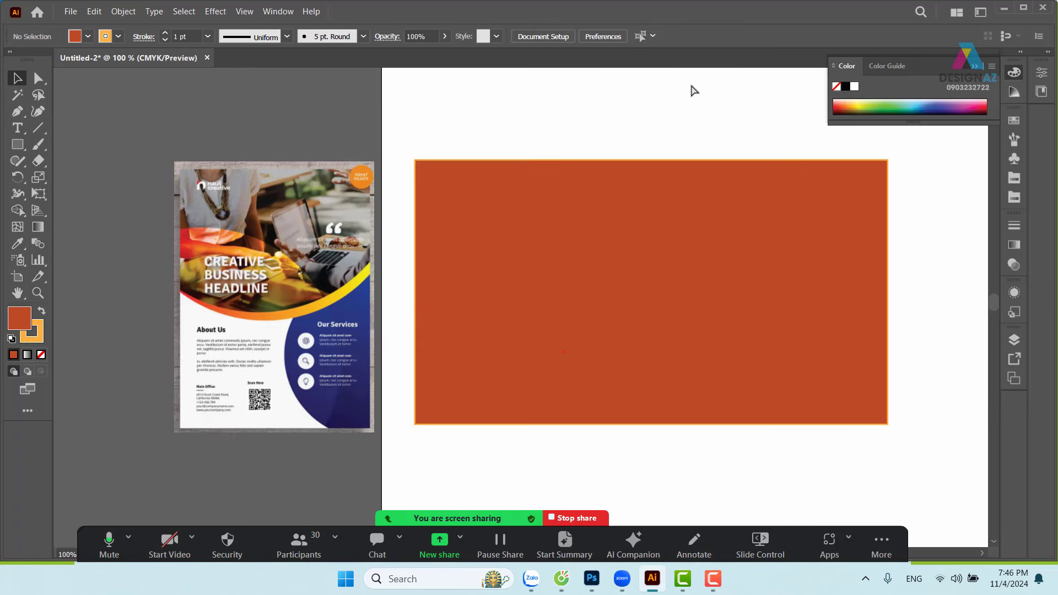
click(976, 65)
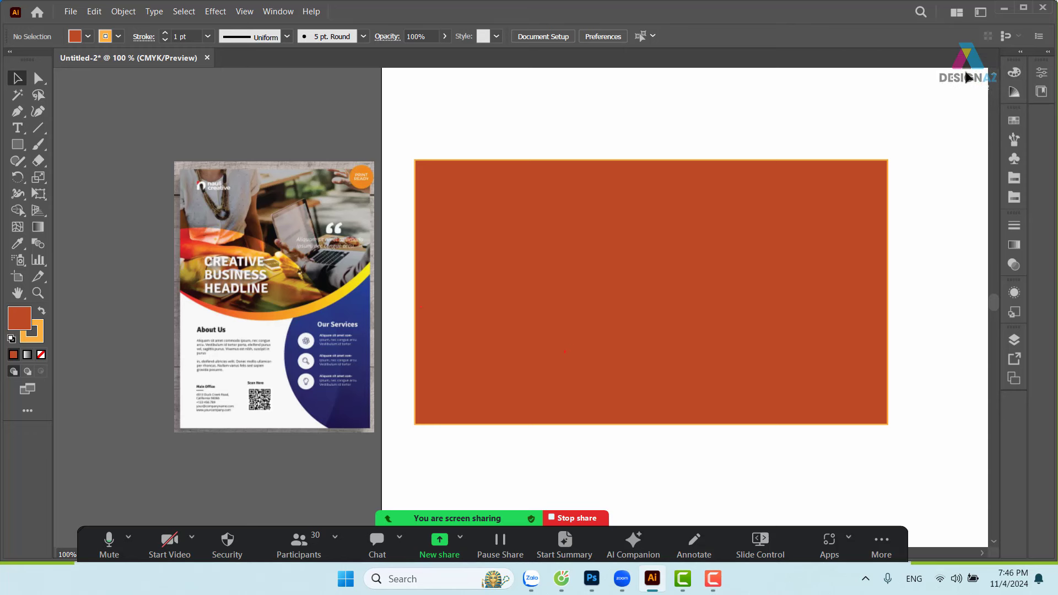
click(833, 231)
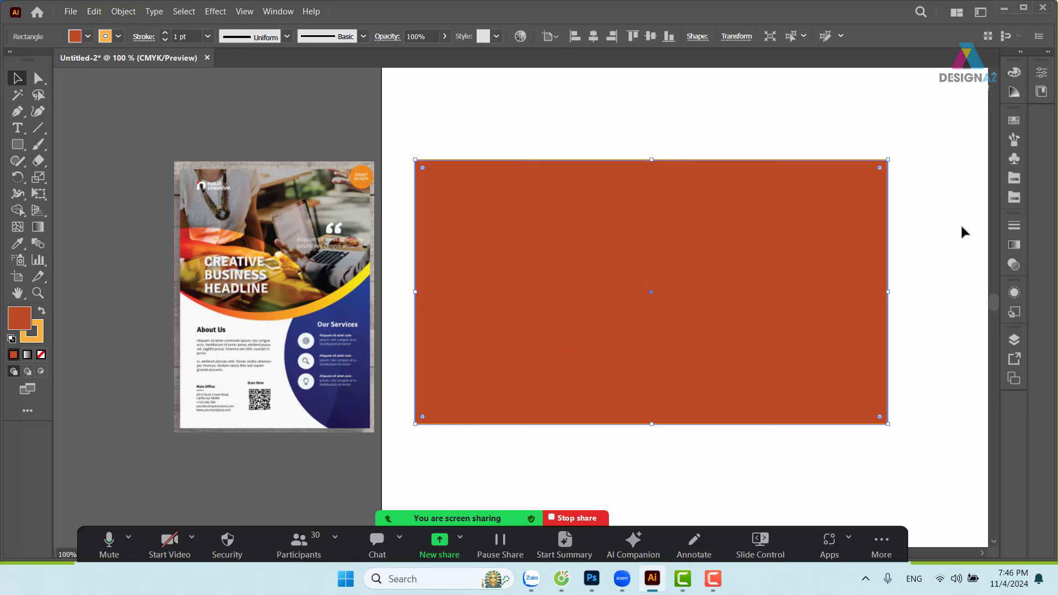
click(1015, 73)
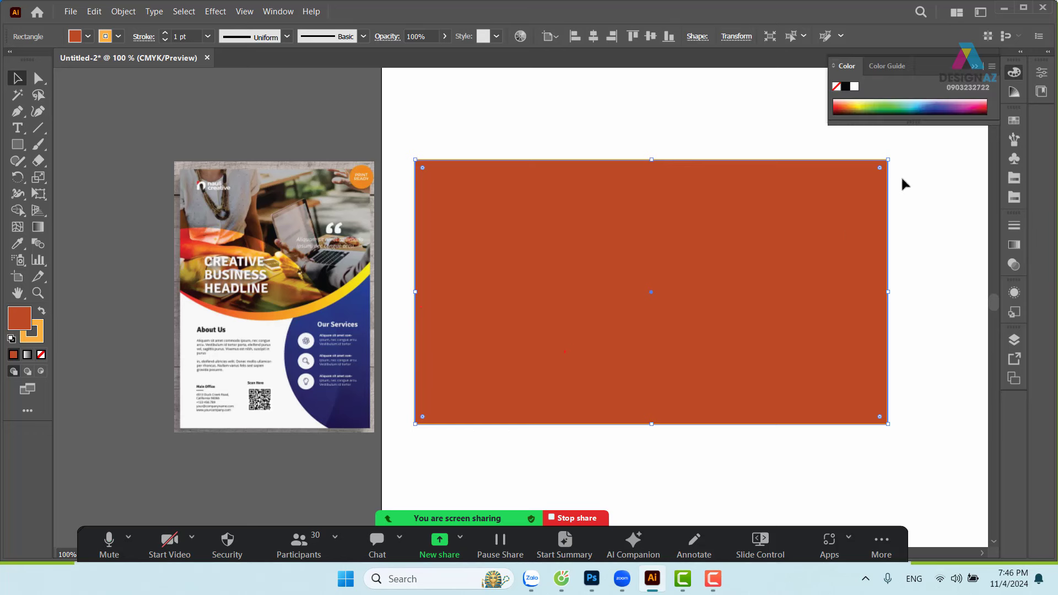
click(906, 132)
click(779, 241)
drag(931, 112, 871, 111)
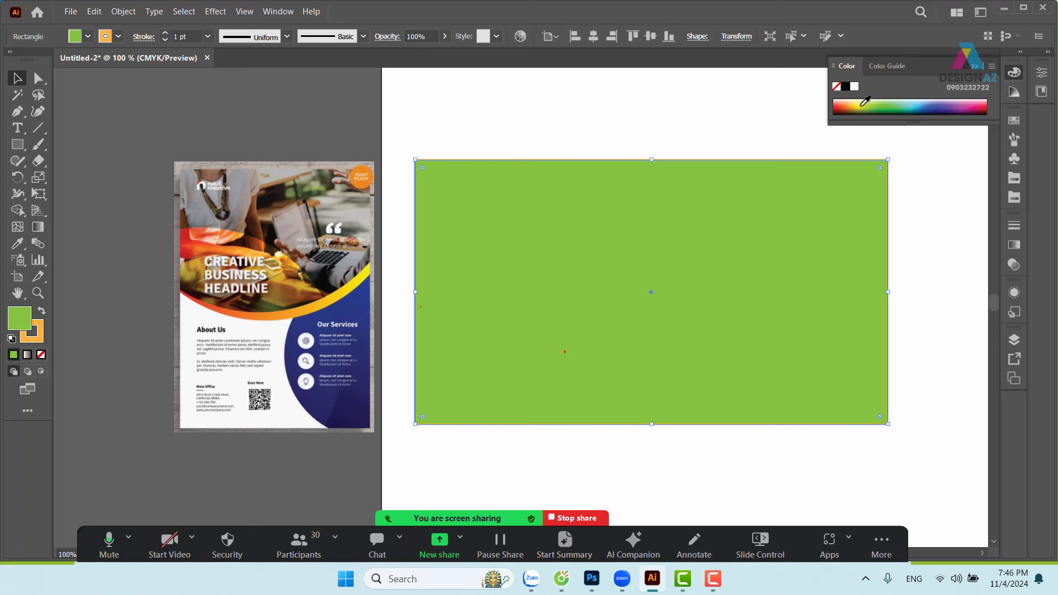
click(910, 107)
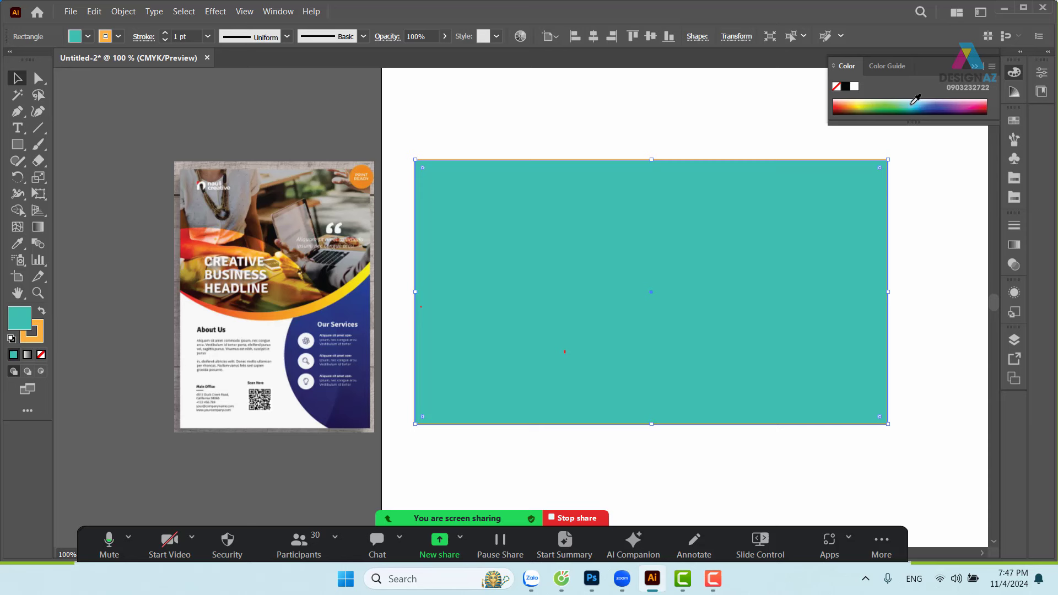
Step: Swap the rectangle's teal fill for the dark navy swatch, then reselect the rectangle
click(1013, 122)
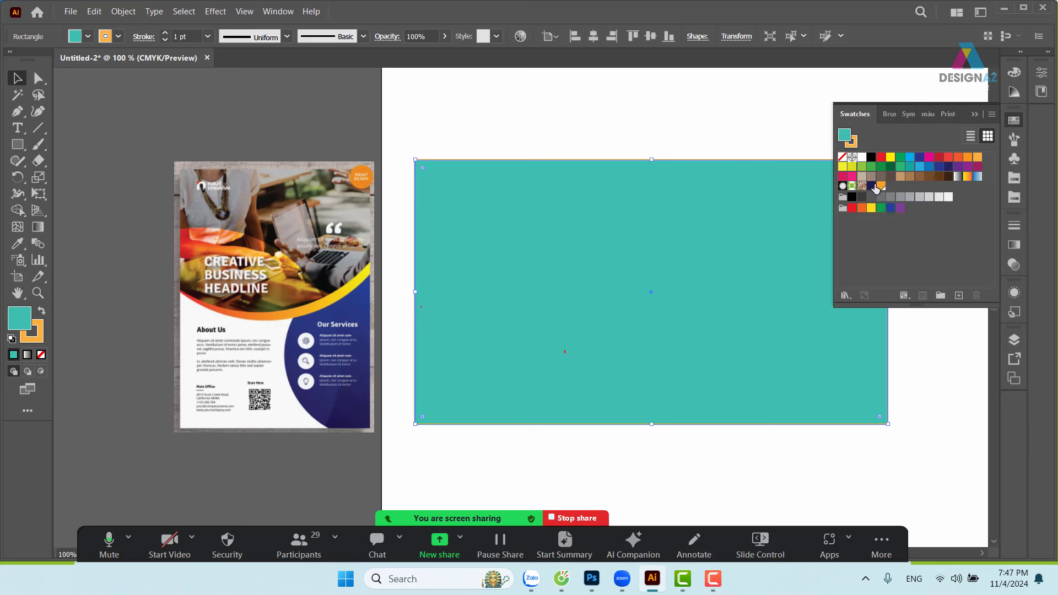
click(881, 187)
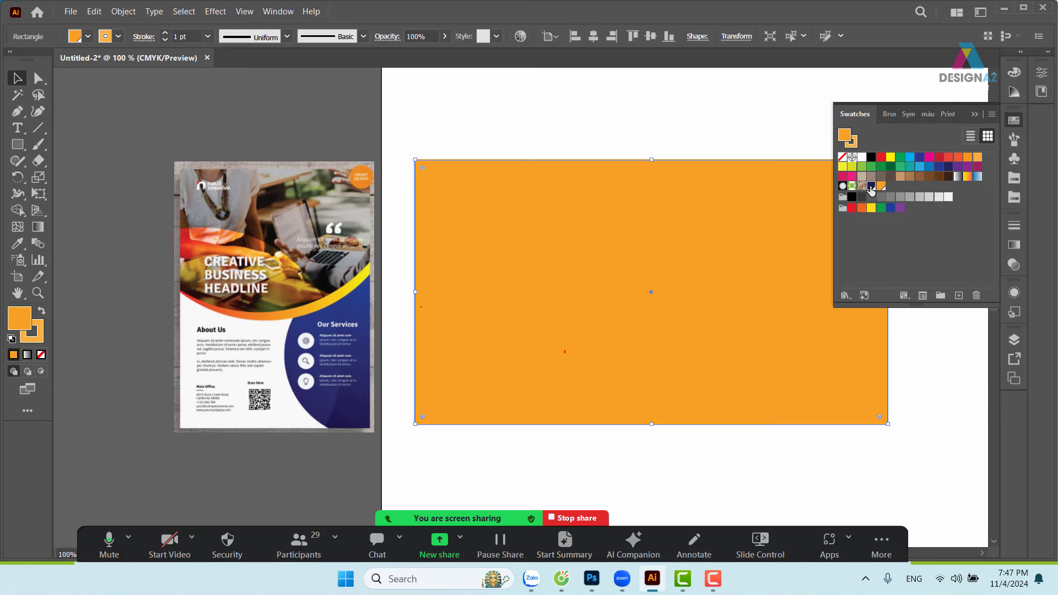
click(872, 186)
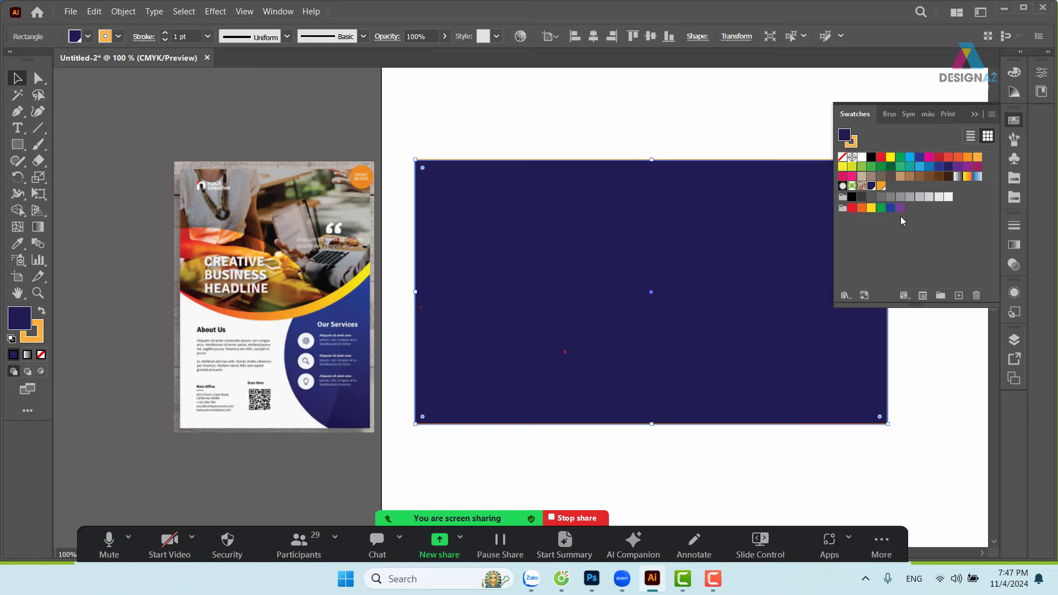
click(720, 120)
click(724, 216)
click(1014, 120)
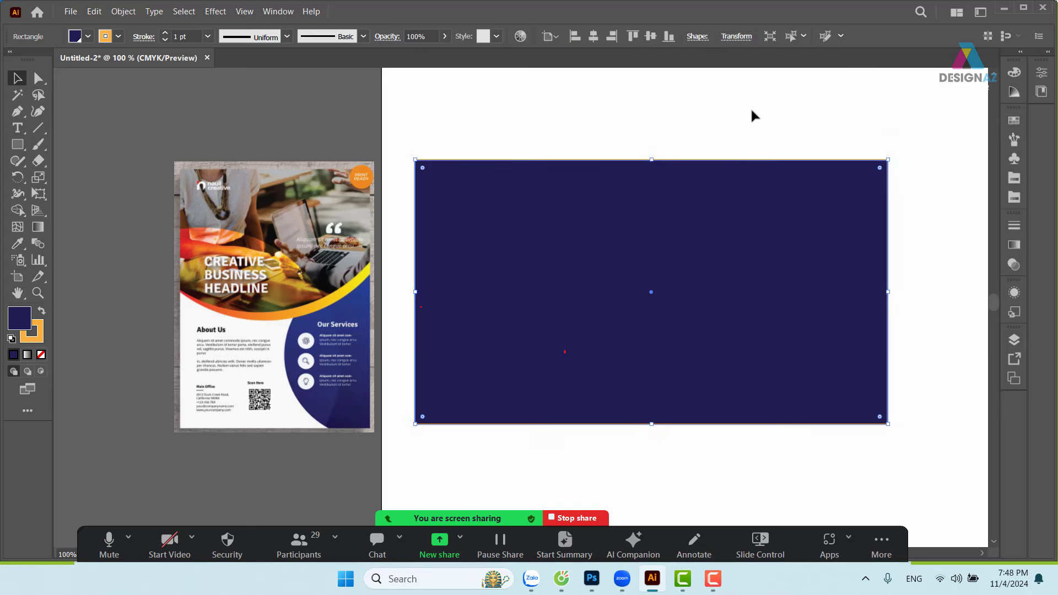
click(751, 107)
click(709, 209)
Step: In the fill Color Picker, try navy, saturated blue, grey, purple and magenta tones
double_click(17, 318)
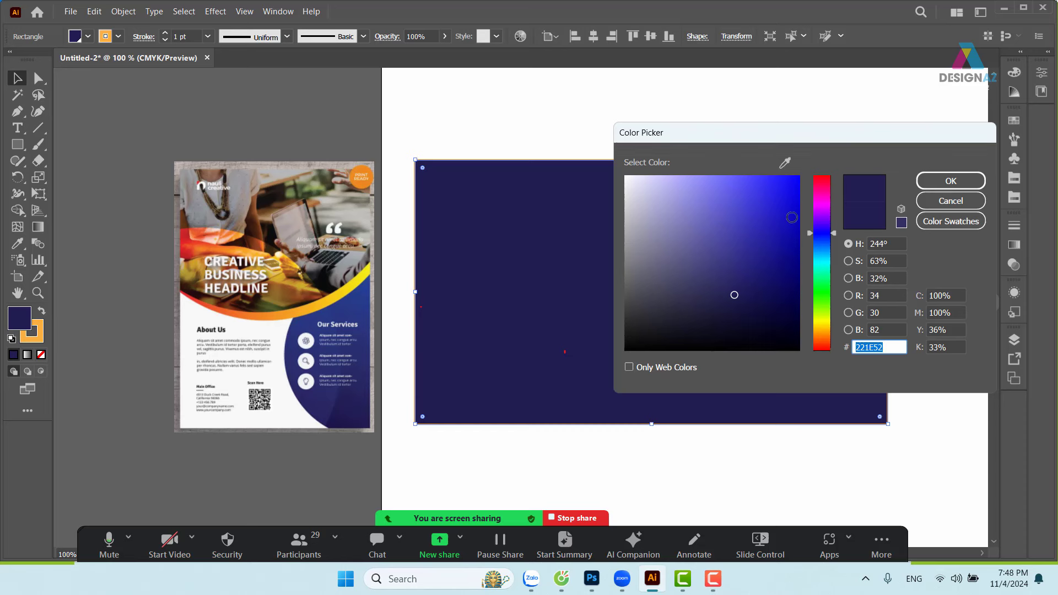
click(784, 288)
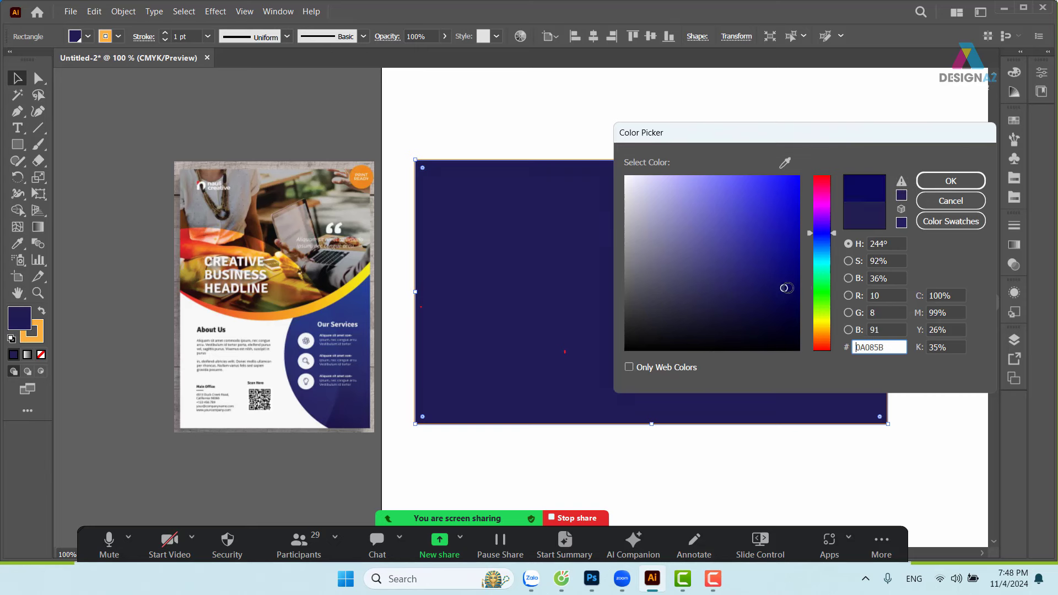
mouse_move(793, 258)
mouse_down()
mouse_move(802, 254)
mouse_move(799, 213)
mouse_up()
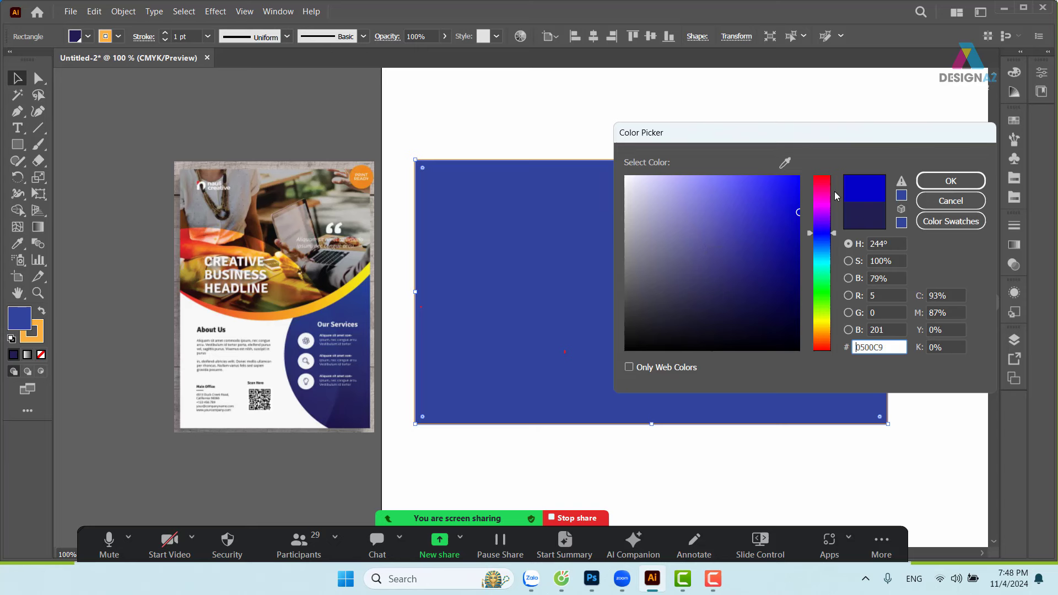
drag(777, 283, 622, 275)
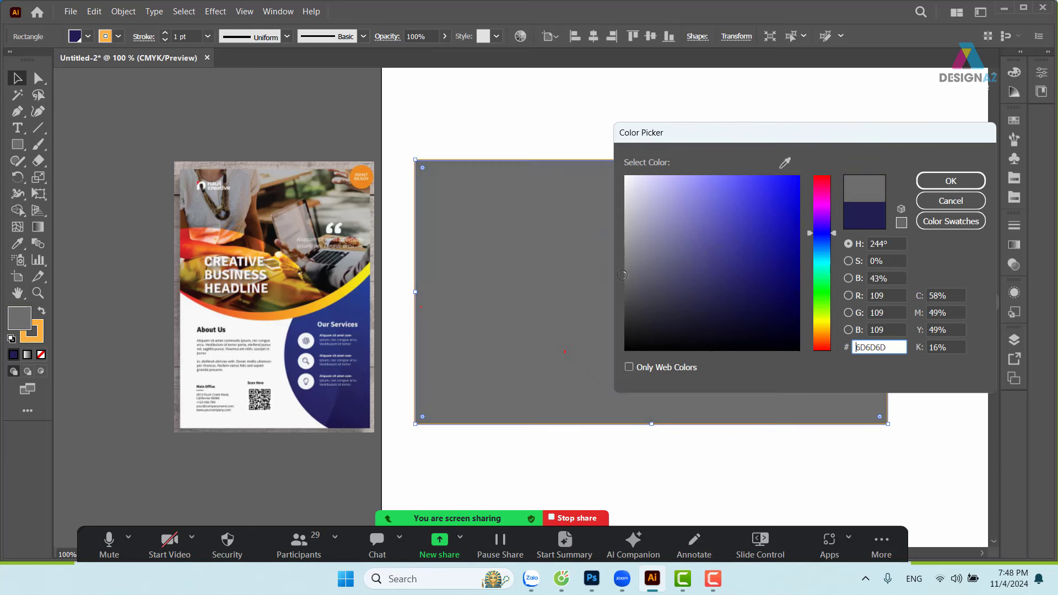
mouse_move(622, 275)
mouse_down()
mouse_move(756, 288)
mouse_move(753, 235)
mouse_up()
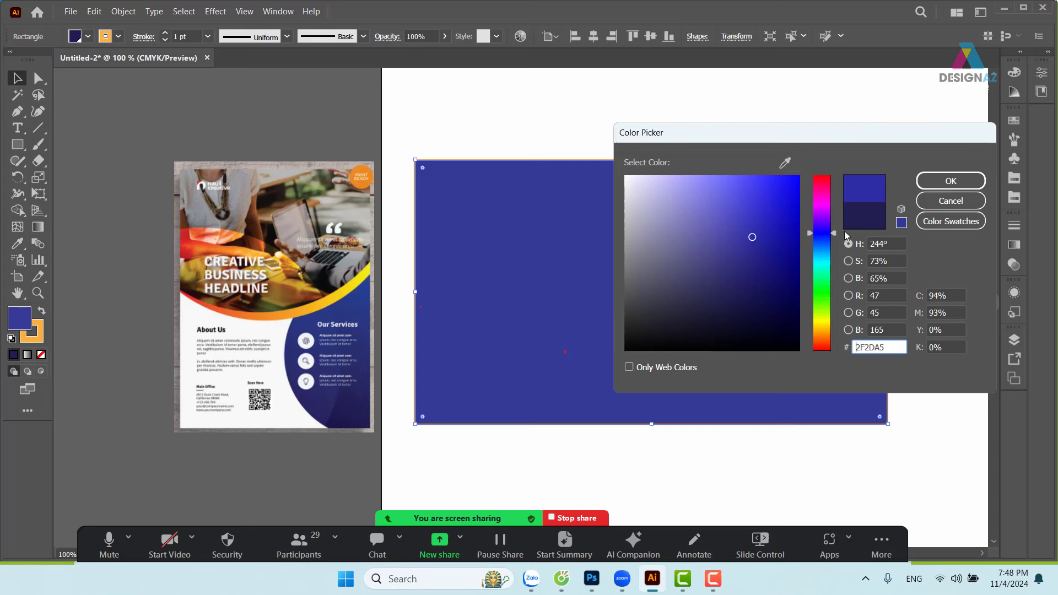
mouse_move(828, 233)
mouse_down()
mouse_move(828, 174)
mouse_move(812, 340)
mouse_move(829, 201)
mouse_up()
click(799, 263)
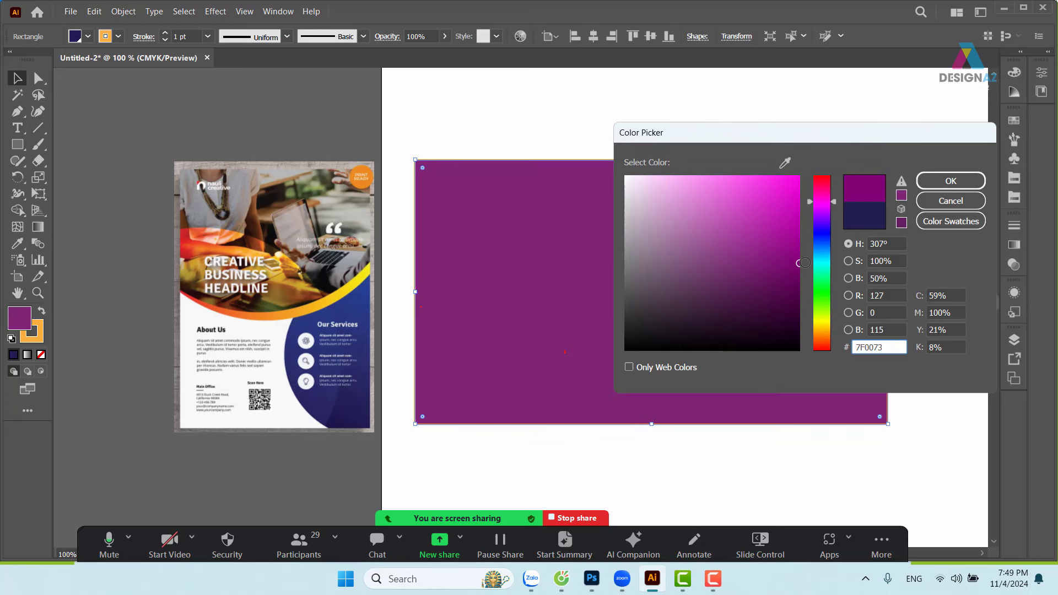
mouse_move(797, 240)
mouse_down()
mouse_move(799, 196)
mouse_move(833, 175)
mouse_up()
Step: Try dark and bright reds, then settle on bright green #05B500 and confirm
drag(794, 268, 799, 284)
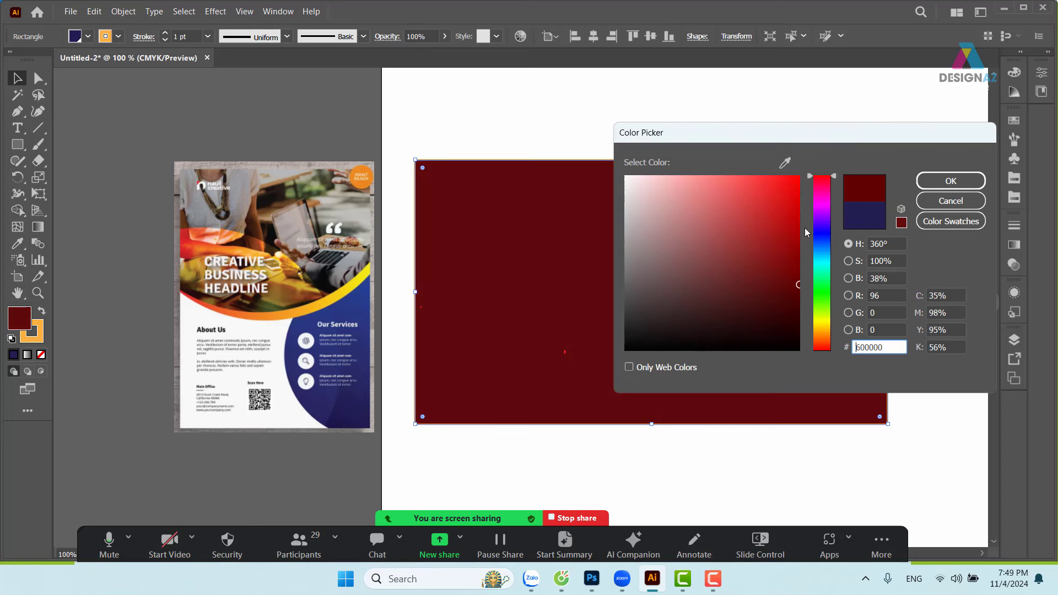
click(779, 220)
click(799, 298)
click(797, 221)
click(798, 190)
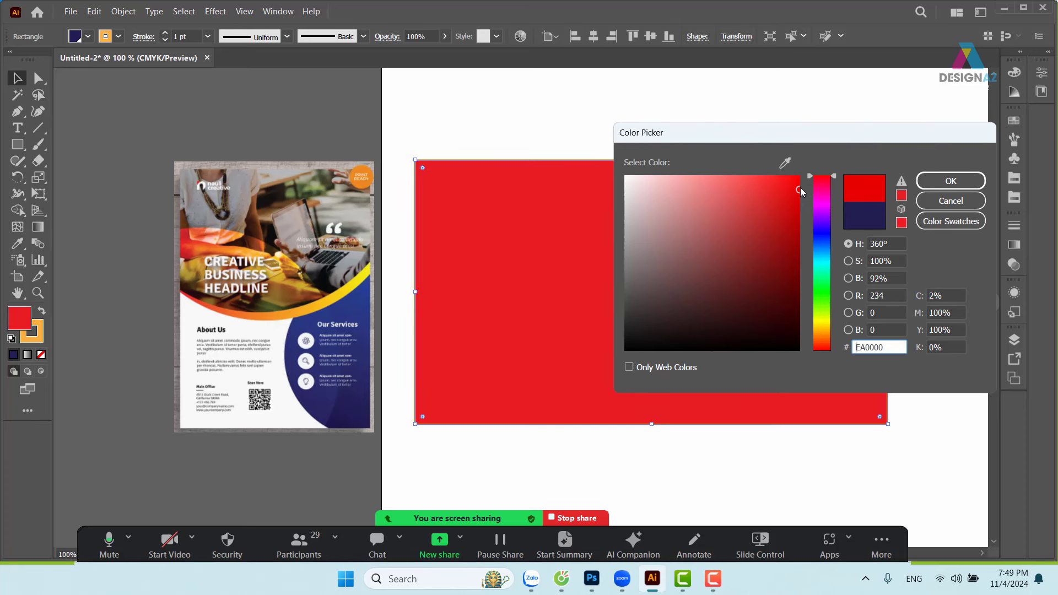
click(822, 333)
click(822, 295)
click(786, 297)
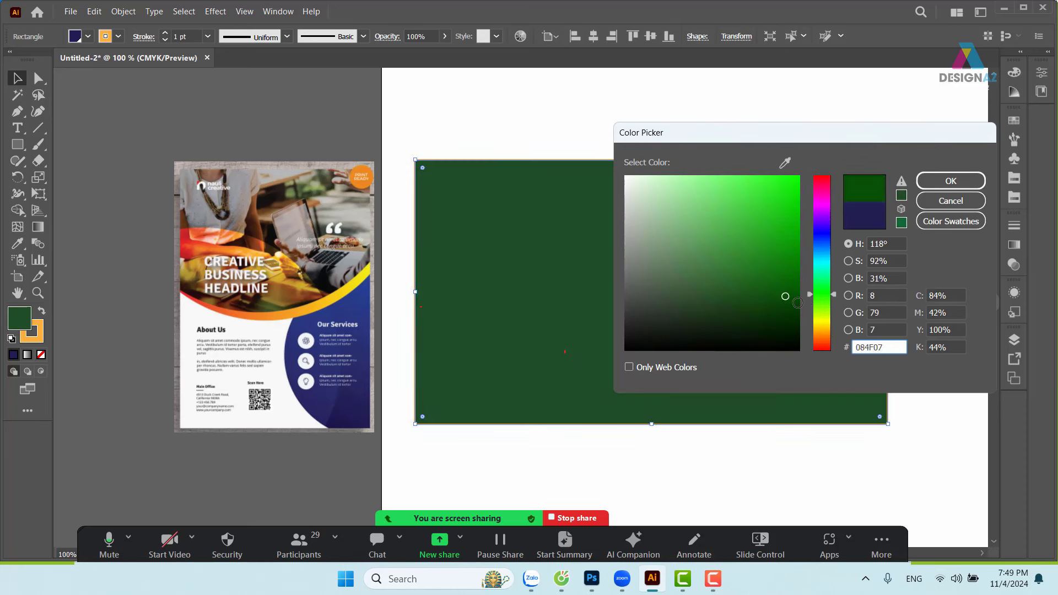
drag(798, 302, 811, 225)
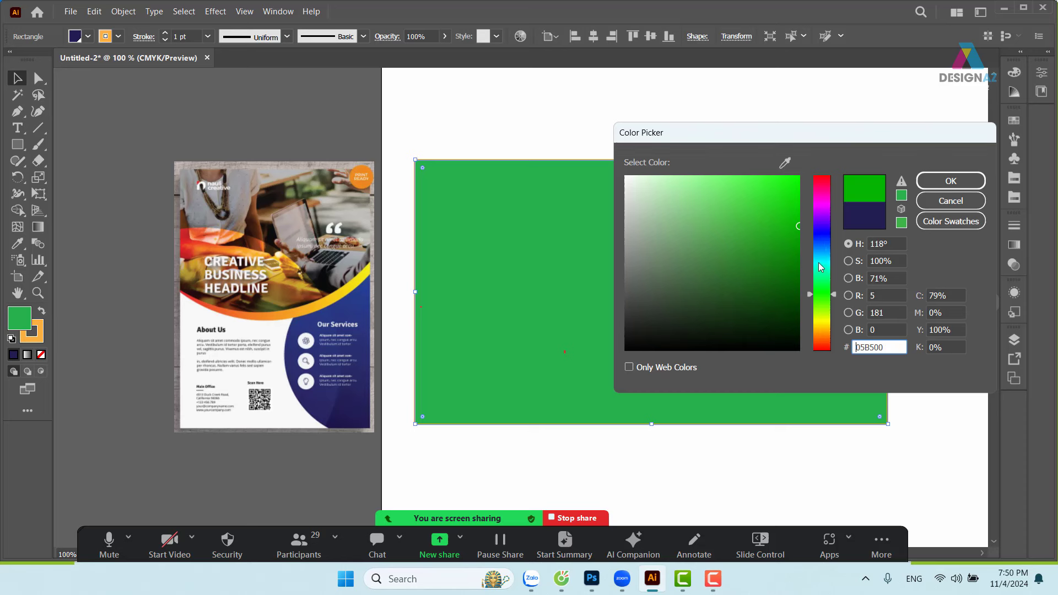
click(937, 182)
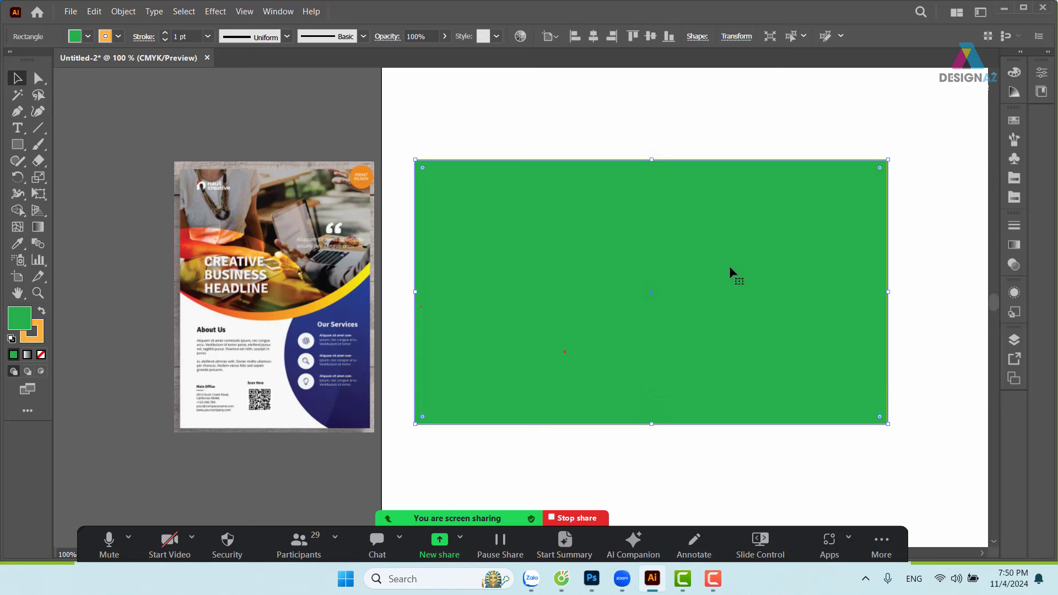
click(652, 122)
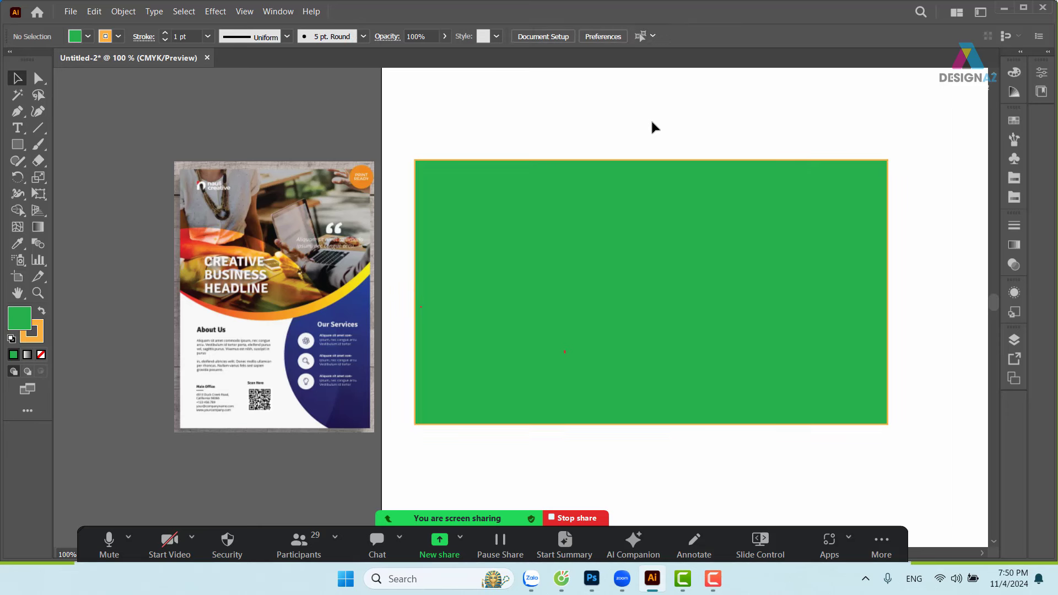
drag(651, 122, 704, 171)
click(677, 122)
drag(676, 118, 679, 182)
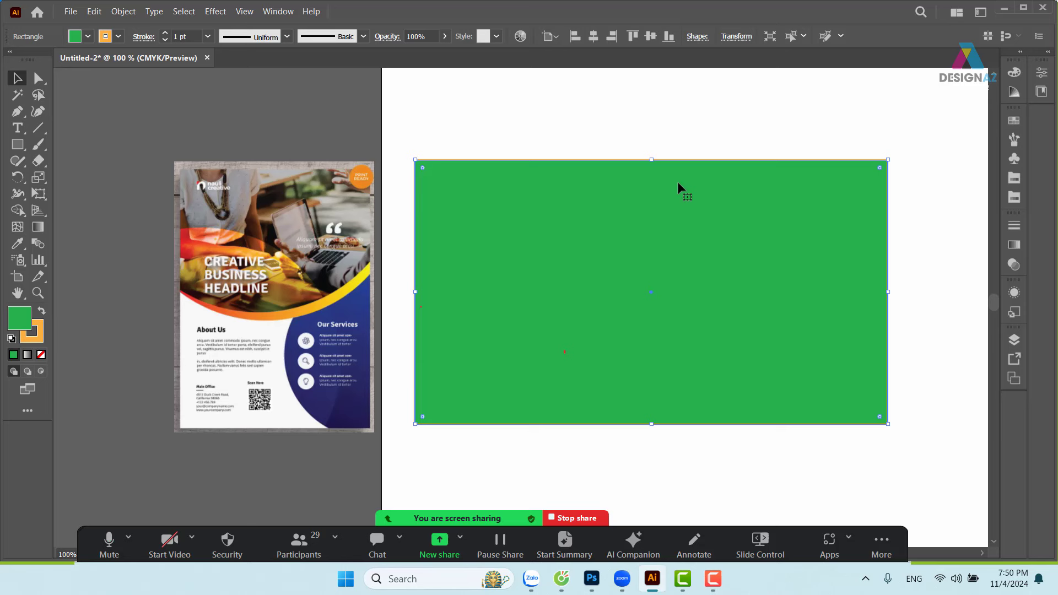
click(671, 121)
click(631, 207)
key(Delete)
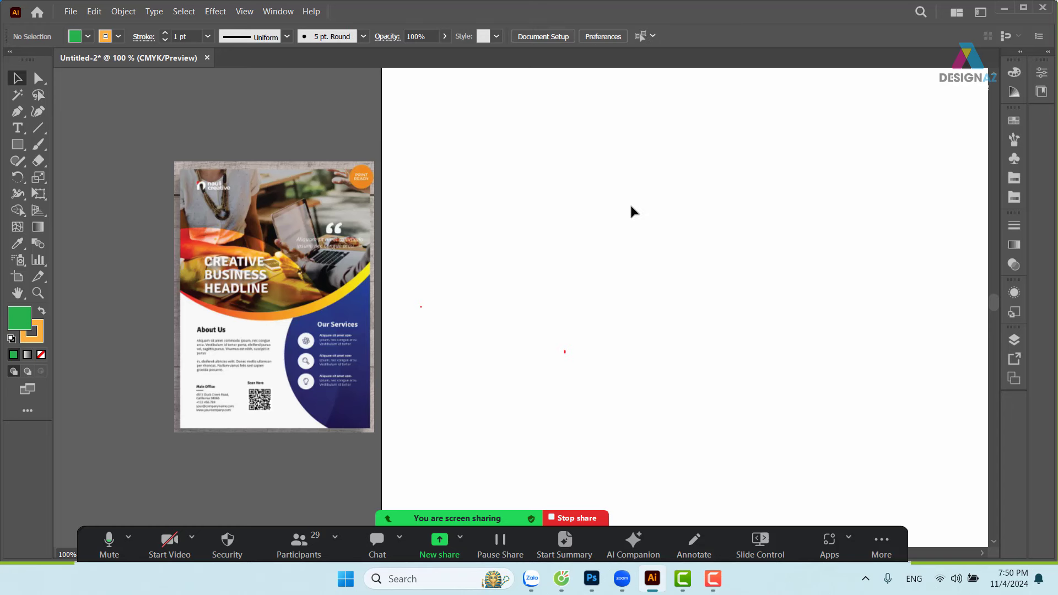
click(343, 275)
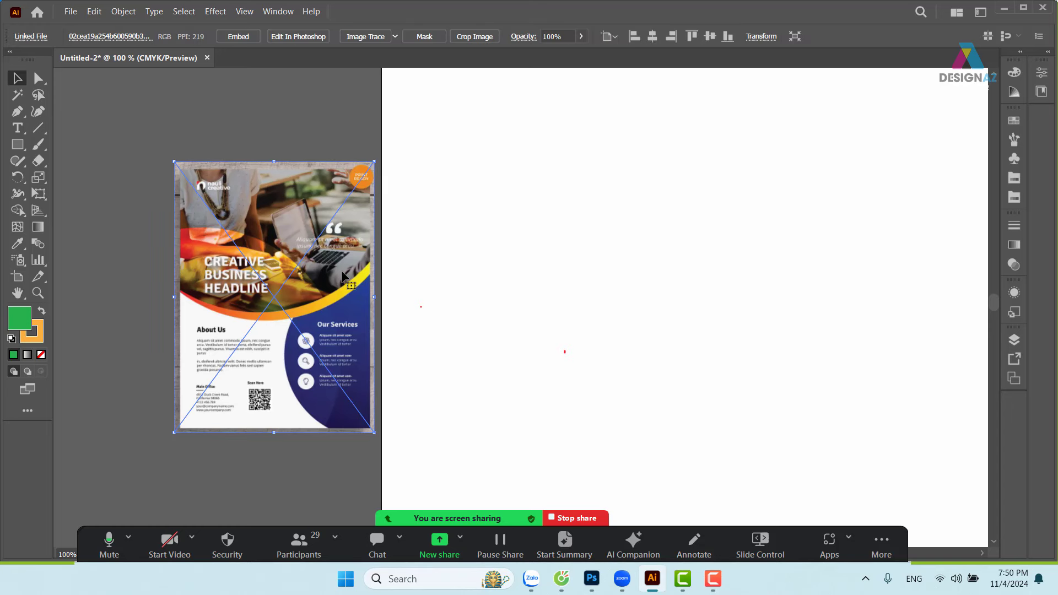
key(Delete)
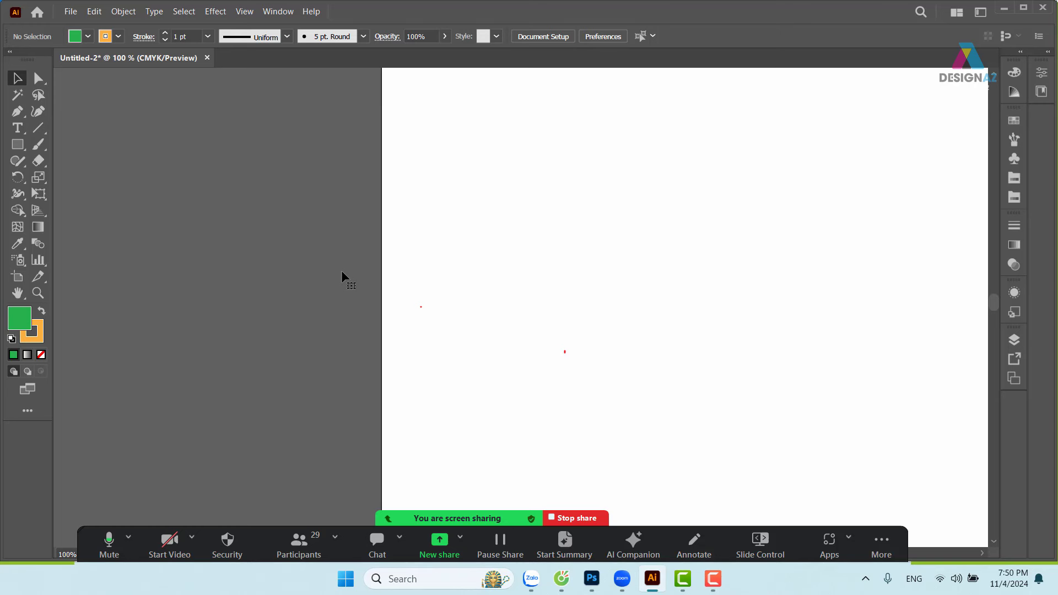
key(ctrl+z)
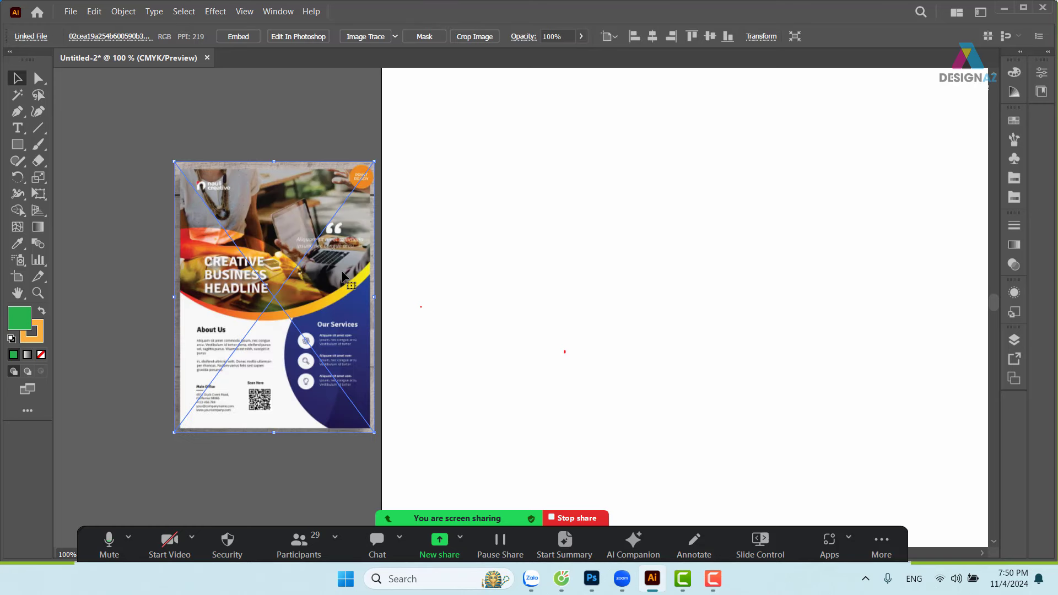
key(ctrl+z)
click(667, 137)
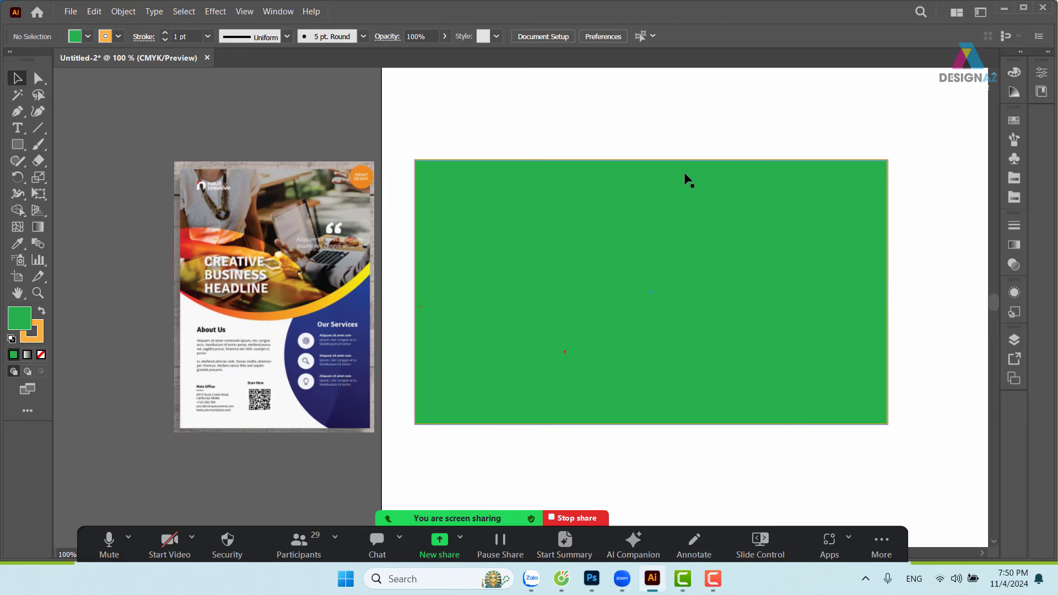
click(685, 175)
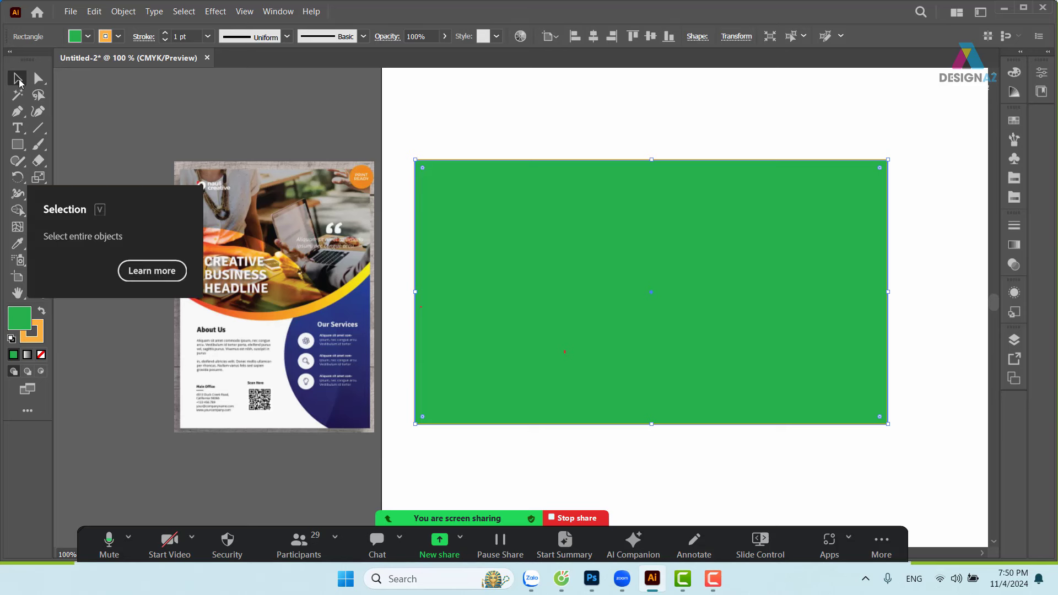
click(548, 97)
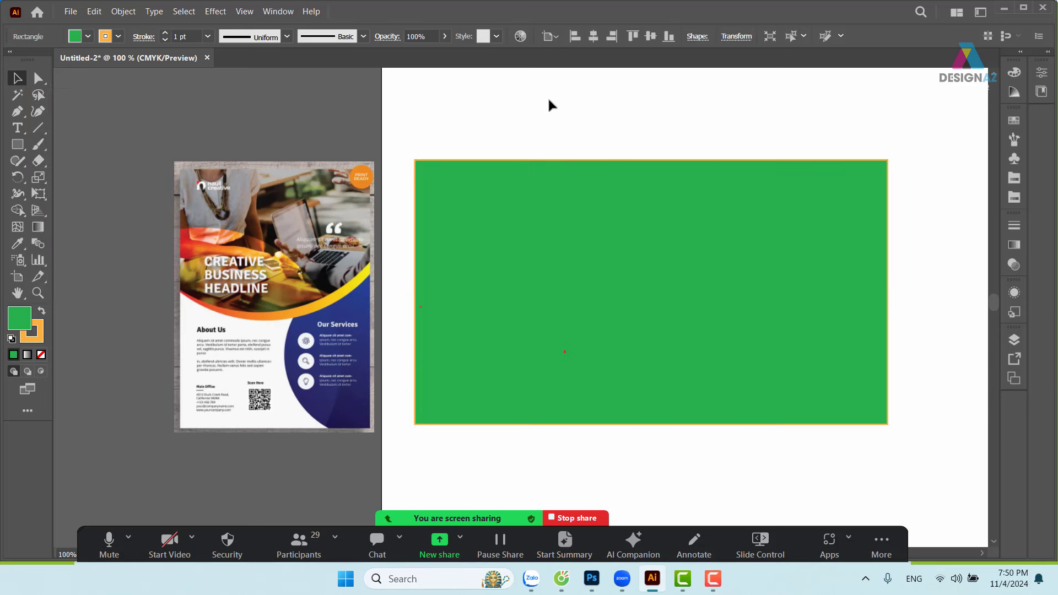
click(598, 204)
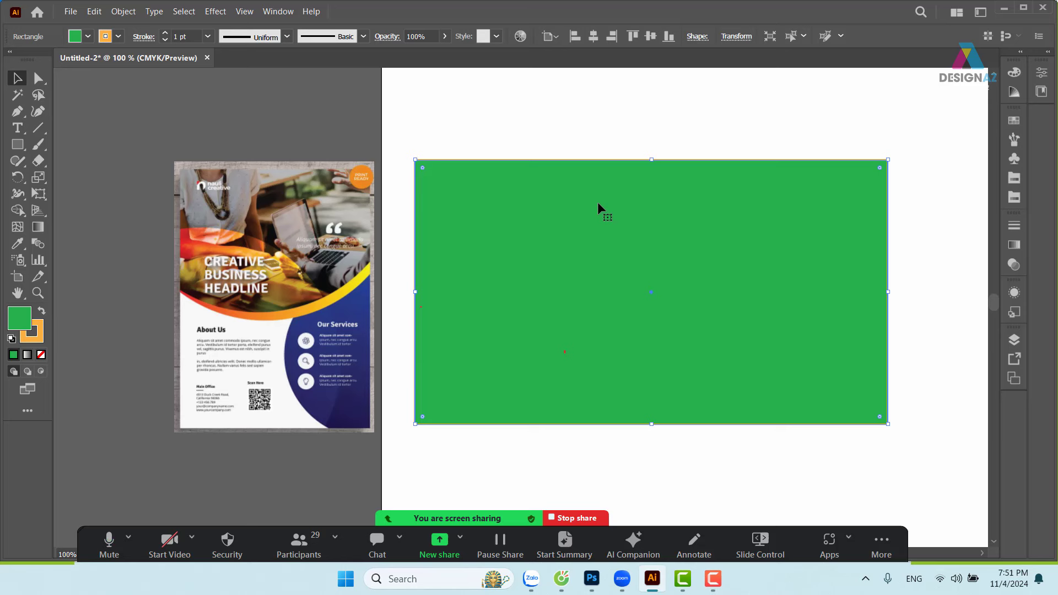
Step: Select the bright green rectangle and delete it, leaving the artboard empty
click(595, 110)
click(582, 173)
click(524, 124)
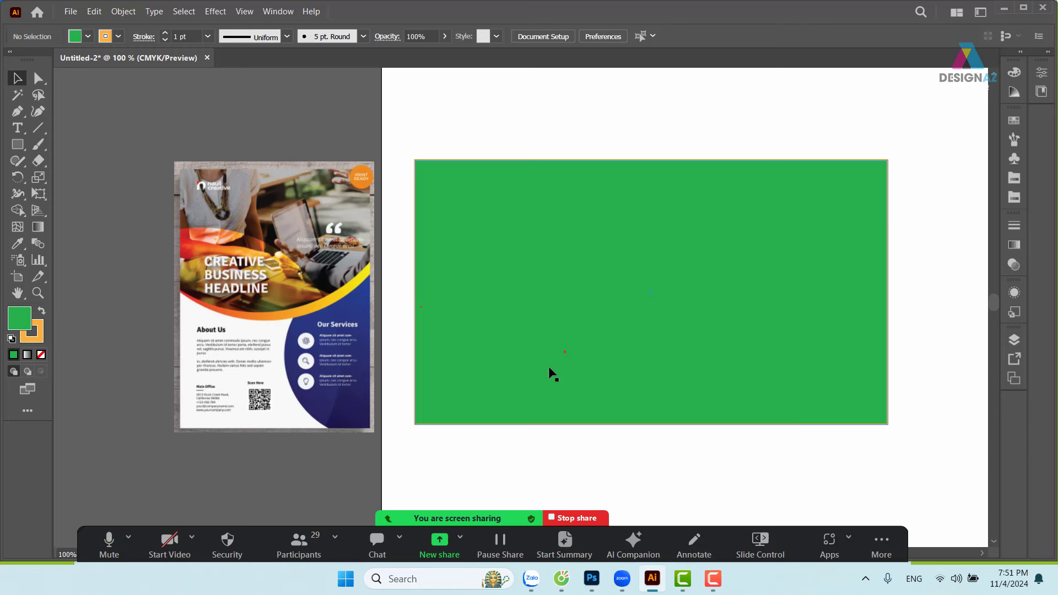
click(630, 322)
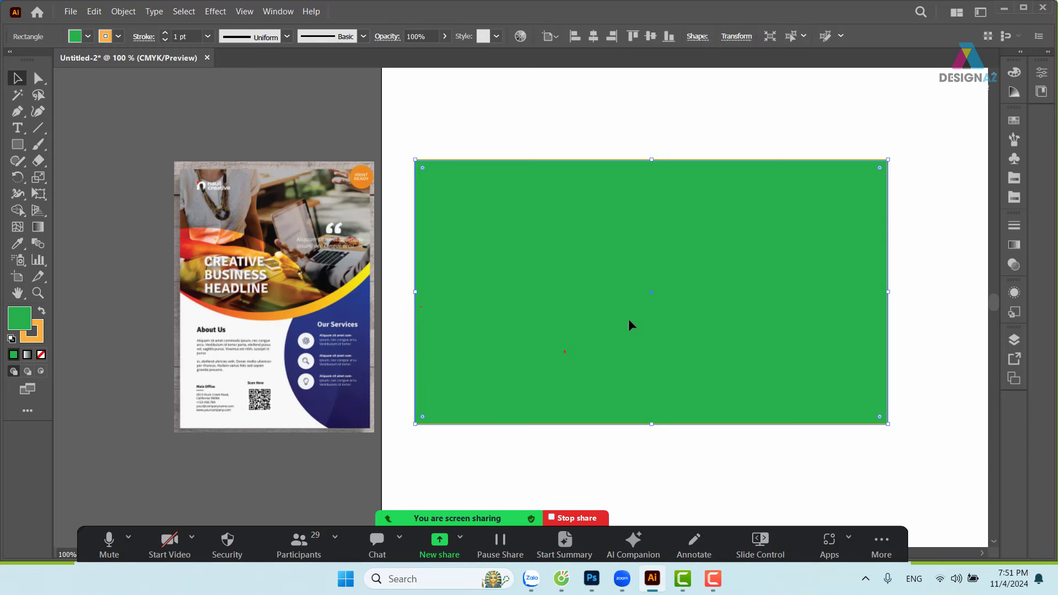
key(Delete)
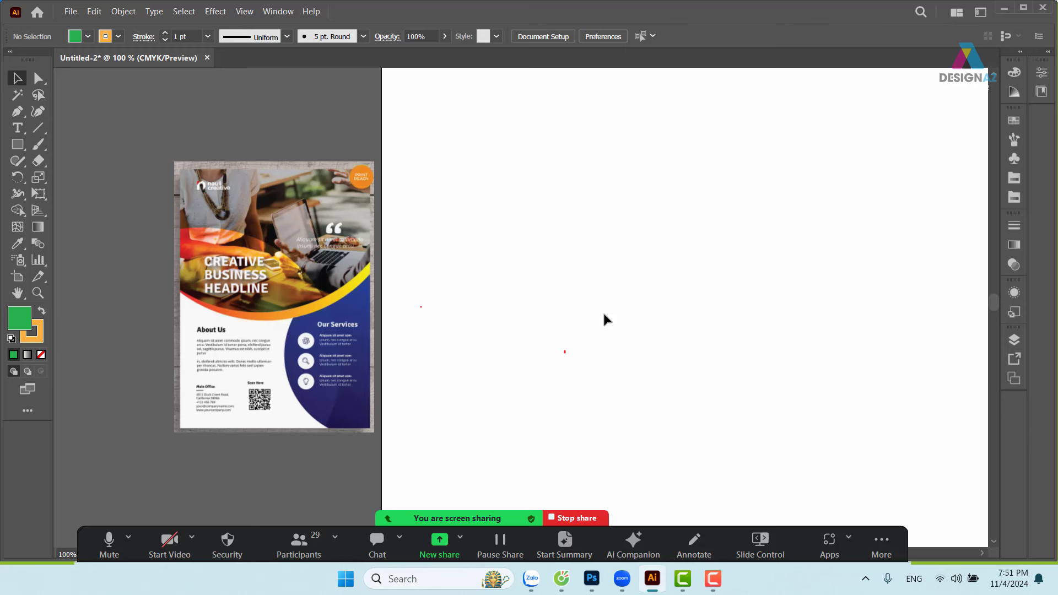
Step: Draw a green rectangle near the top-left, discard an extra overlapping one, and shift it sideways
click(17, 144)
mouse_move(404, 168)
mouse_down()
mouse_move(514, 252)
mouse_move(638, 317)
mouse_up()
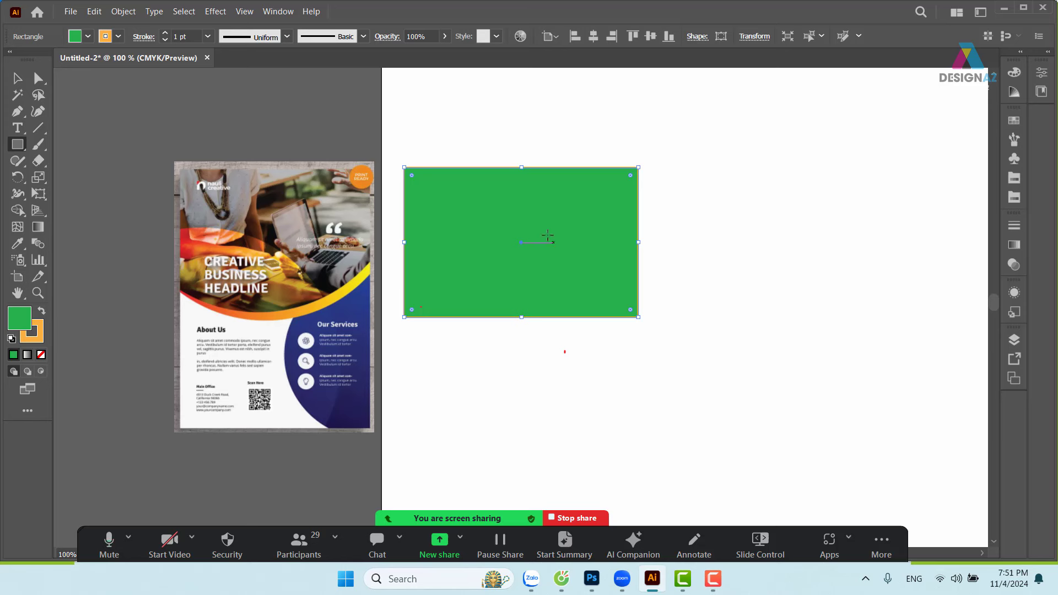
drag(538, 226, 744, 274)
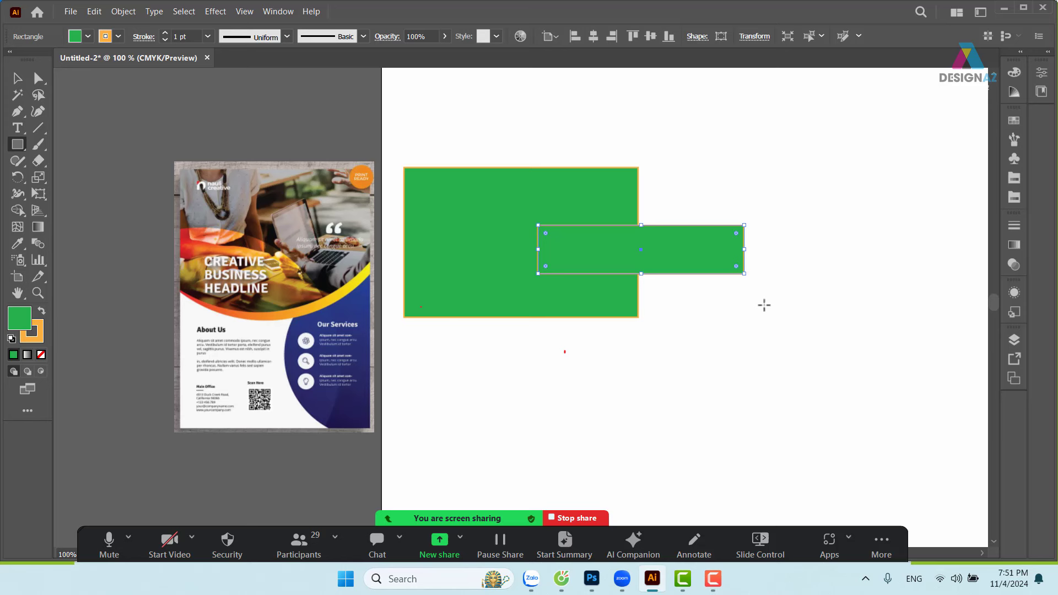
key(Delete)
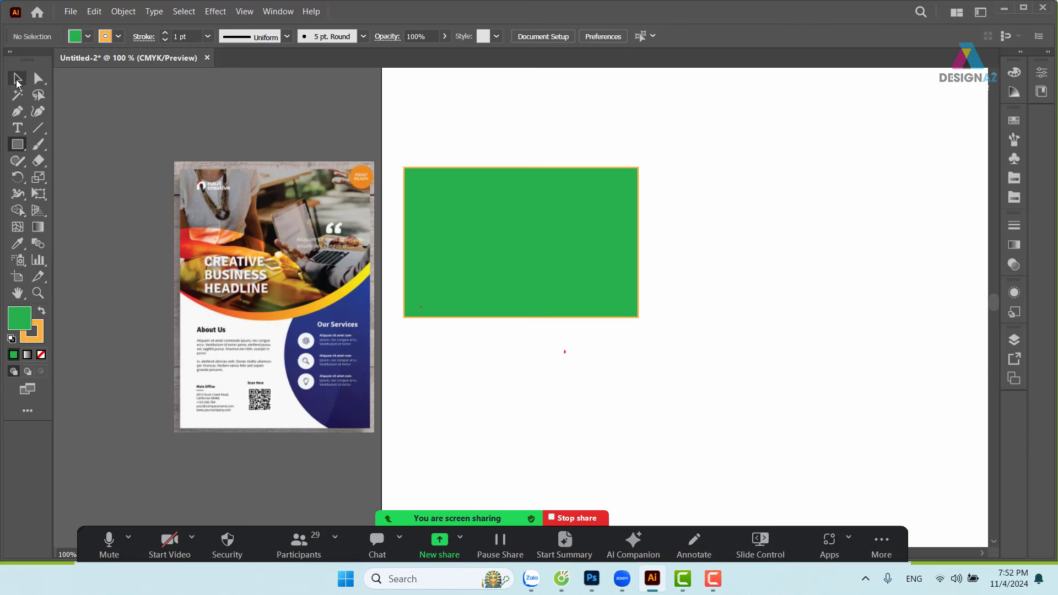
click(16, 81)
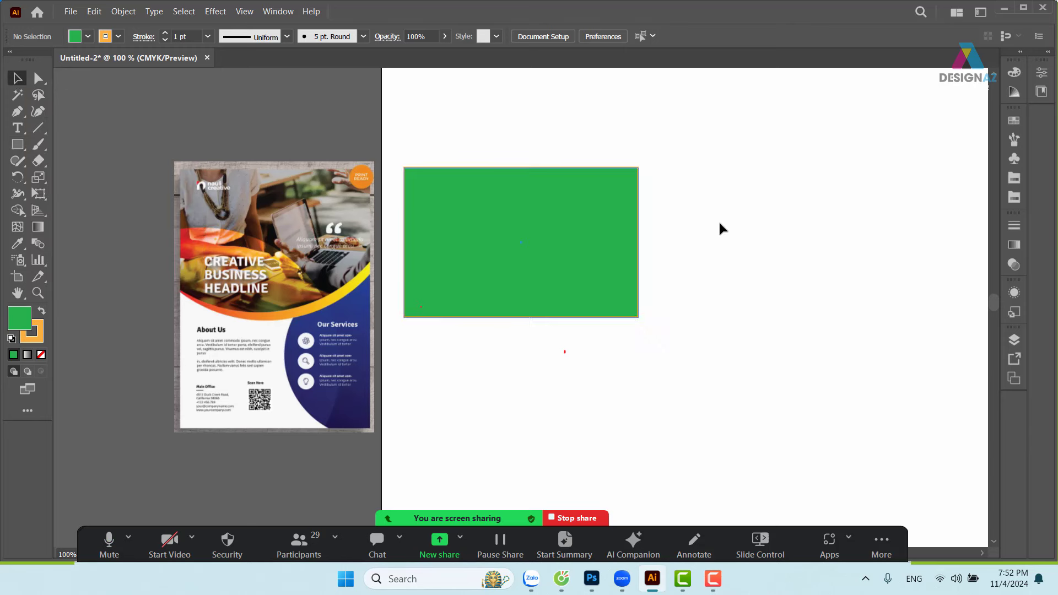
click(510, 231)
drag(468, 265, 556, 260)
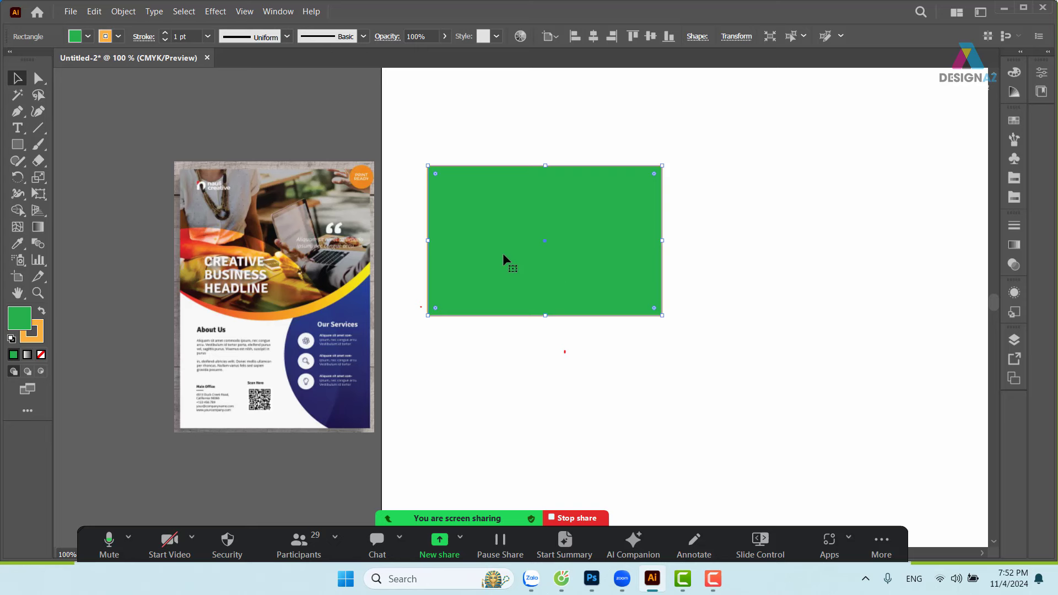
Step: Drag the green rectangle until it settles slightly left and down, then zoom to 150%
drag(503, 254, 726, 296)
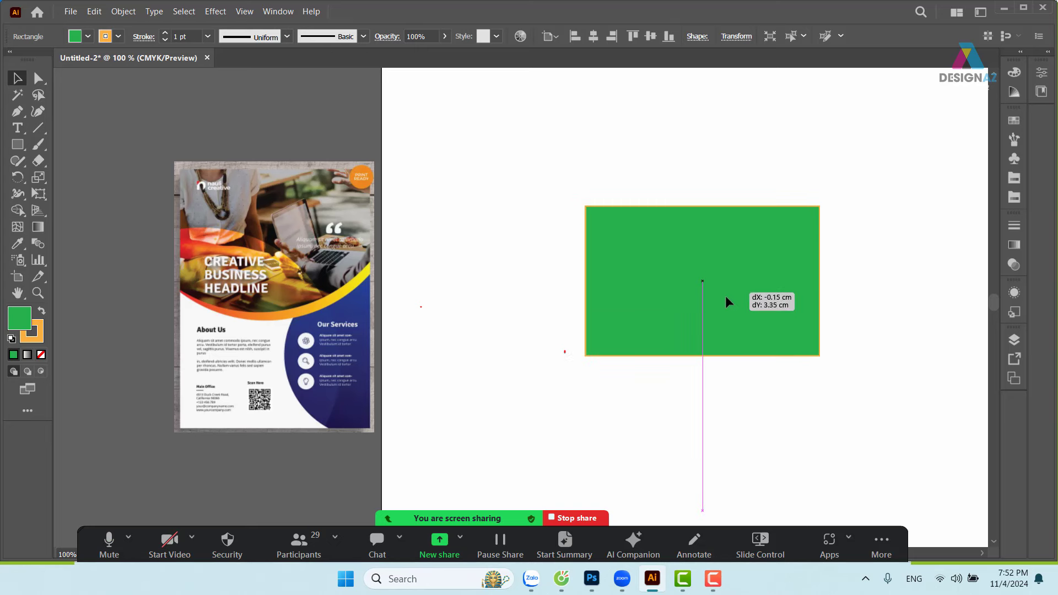
drag(726, 297, 554, 253)
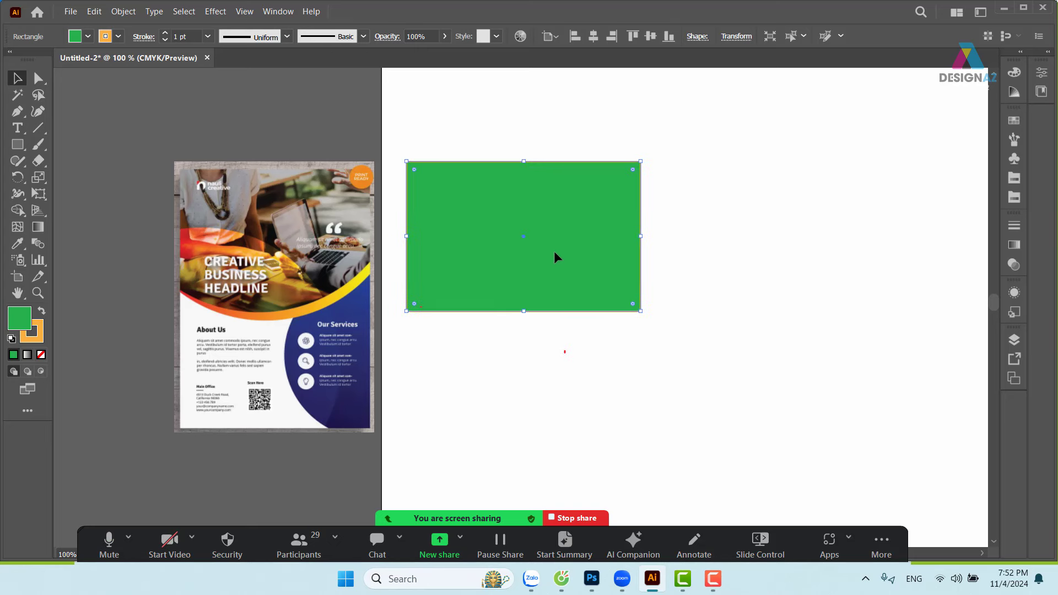
click(730, 257)
click(550, 239)
mouse_move(491, 247)
mouse_down()
mouse_move(607, 238)
mouse_move(507, 247)
mouse_up()
drag(717, 269, 617, 298)
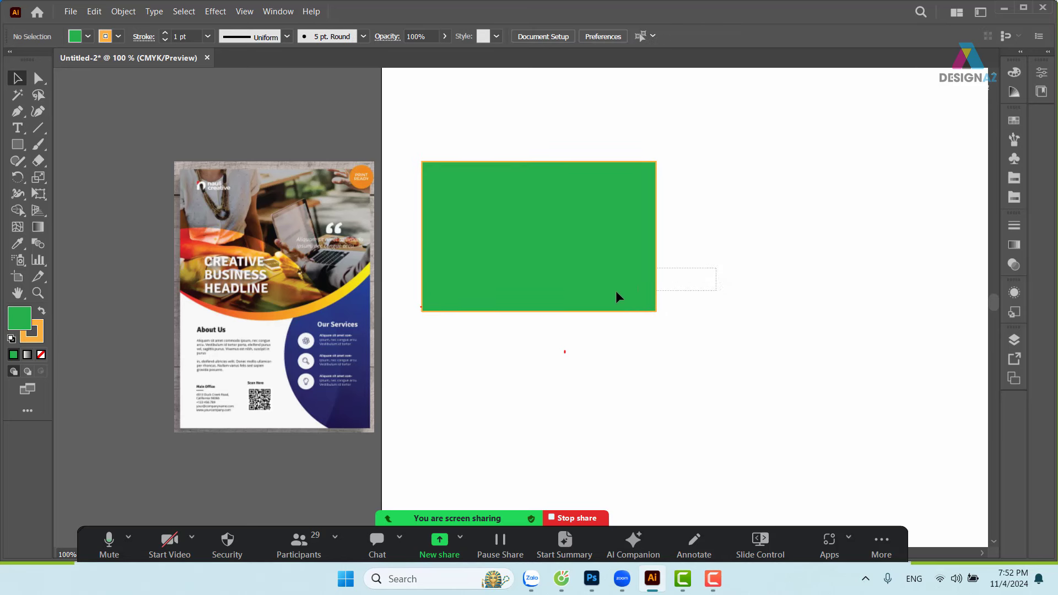
drag(550, 241, 556, 277)
click(788, 267)
drag(551, 432, 574, 340)
drag(579, 302, 655, 319)
drag(574, 305, 517, 270)
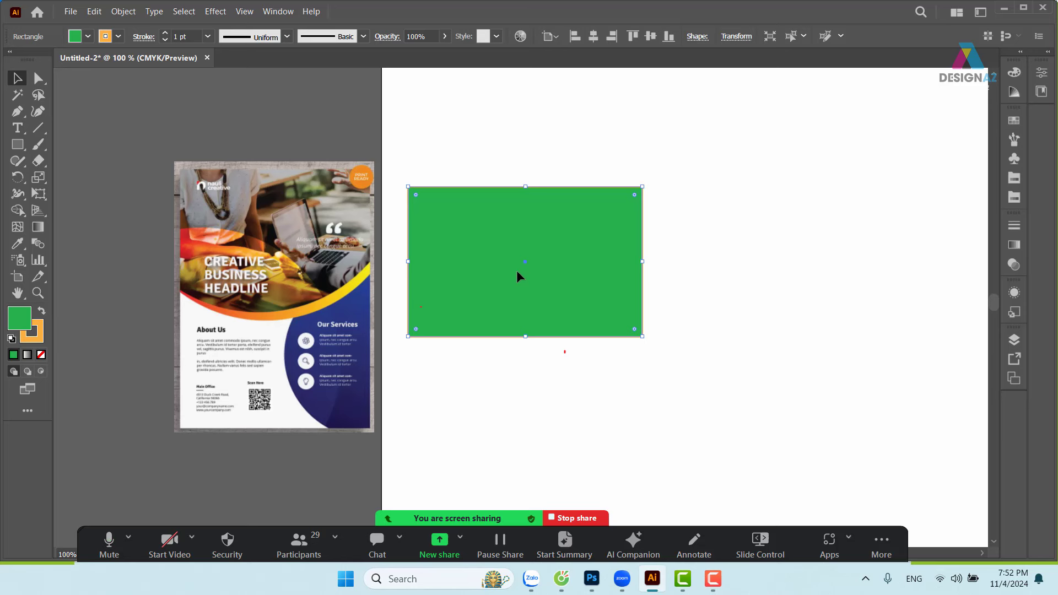
mouse_move(518, 270)
mouse_down()
mouse_move(544, 206)
mouse_move(584, 280)
mouse_move(601, 287)
mouse_move(507, 296)
mouse_move(498, 246)
mouse_move(495, 282)
mouse_up()
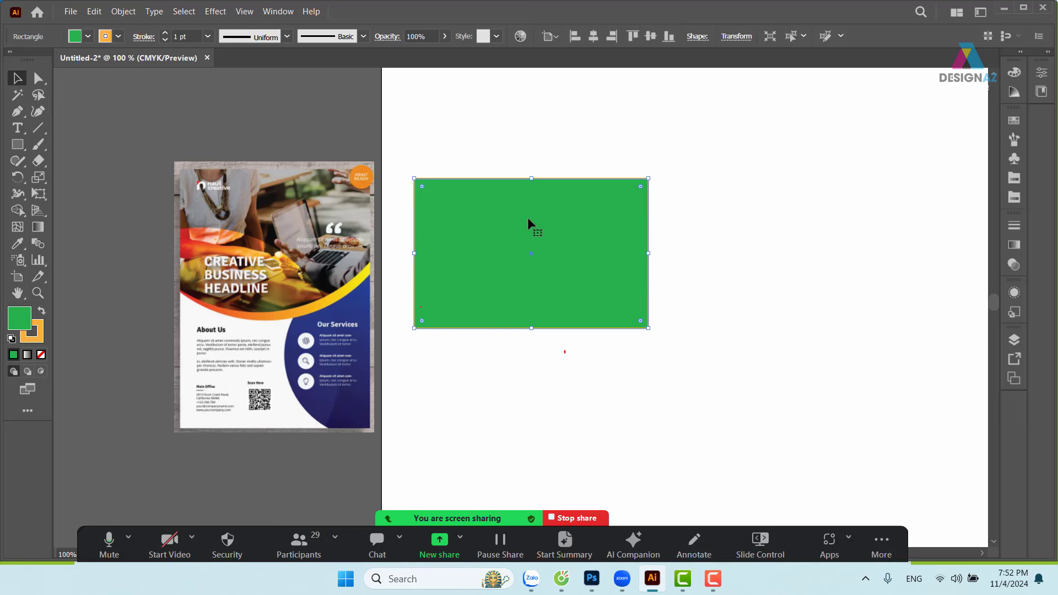
key(ctrl+plus)
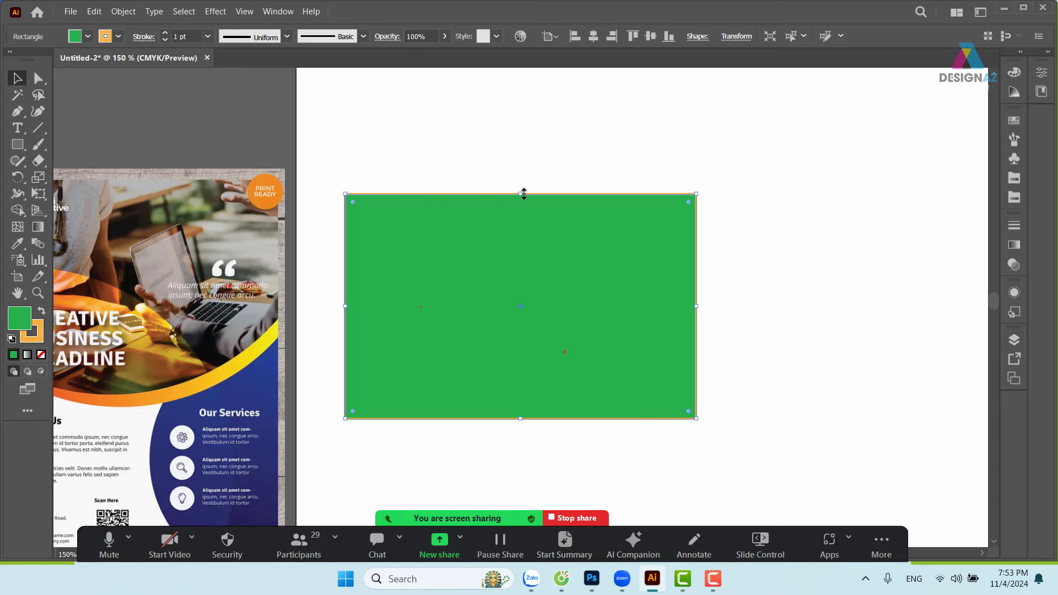
Step: Resize the green rectangle from its edges and corners into a narrower, squarer shape
mouse_move(523, 193)
mouse_down()
mouse_move(511, 310)
mouse_move(521, 122)
mouse_up()
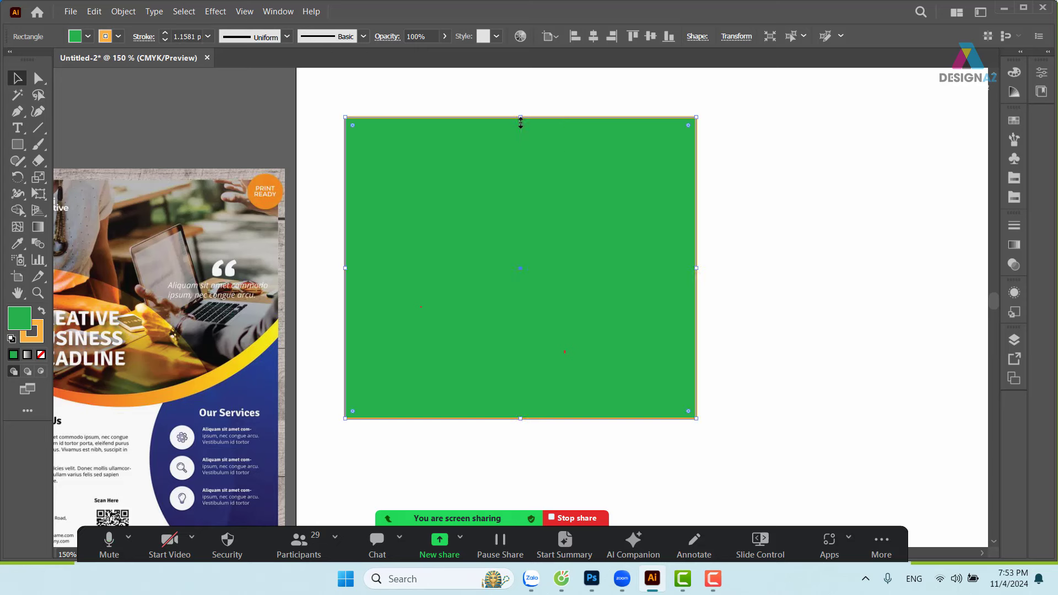
drag(524, 418, 533, 437)
mouse_move(697, 280)
mouse_down()
mouse_move(506, 283)
mouse_move(718, 277)
mouse_up()
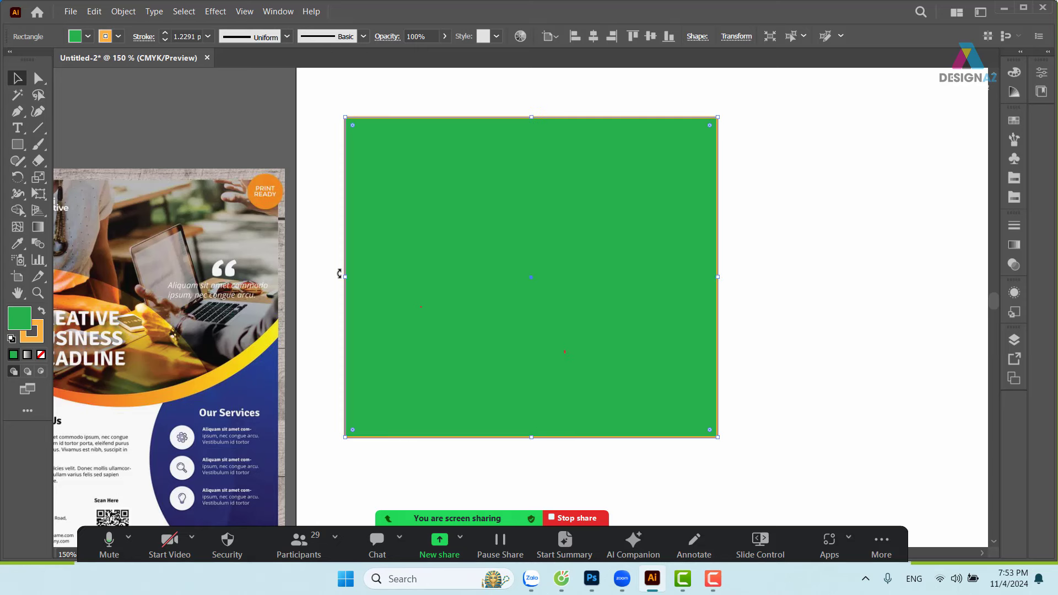
drag(339, 274, 327, 277)
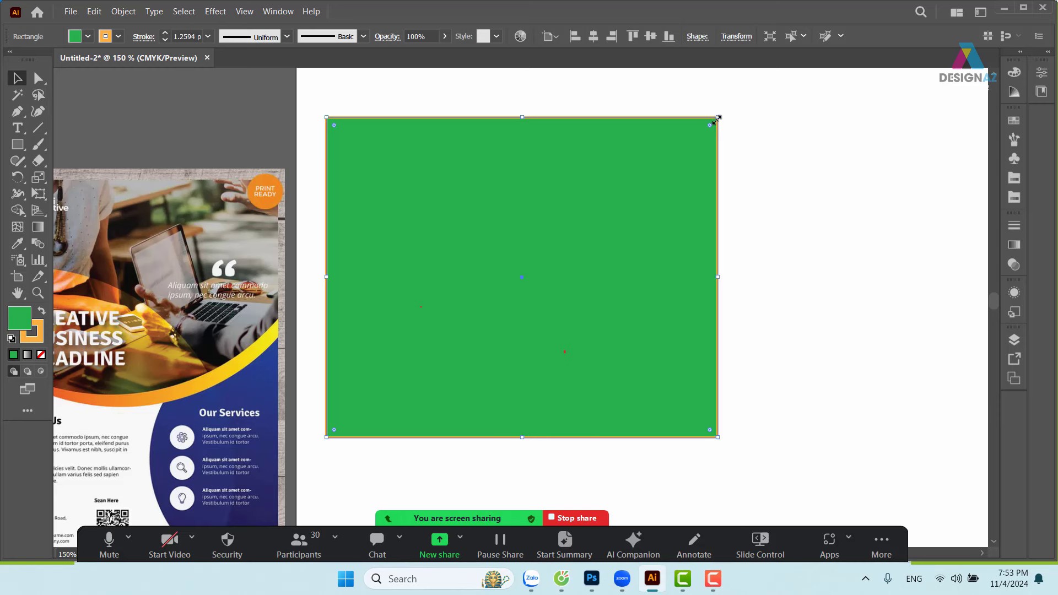
mouse_move(718, 118)
mouse_down()
mouse_move(764, 131)
mouse_move(692, 182)
mouse_move(742, 160)
mouse_move(775, 122)
mouse_move(720, 170)
mouse_up()
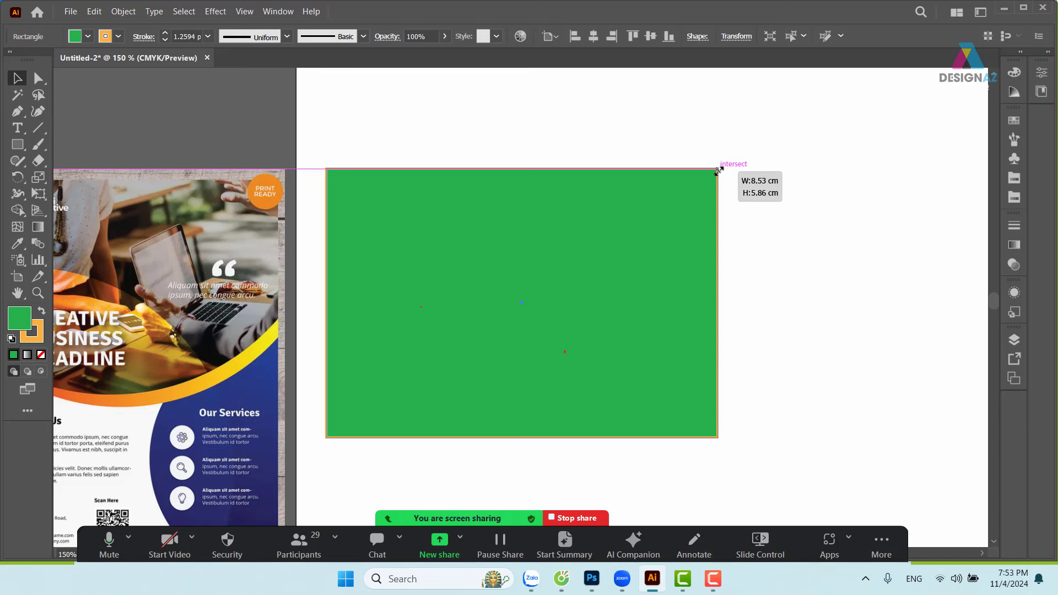
mouse_move(720, 171)
mouse_down()
mouse_move(827, 104)
mouse_move(662, 227)
mouse_move(817, 121)
mouse_move(782, 146)
mouse_move(683, 174)
mouse_move(817, 97)
mouse_move(697, 150)
mouse_up()
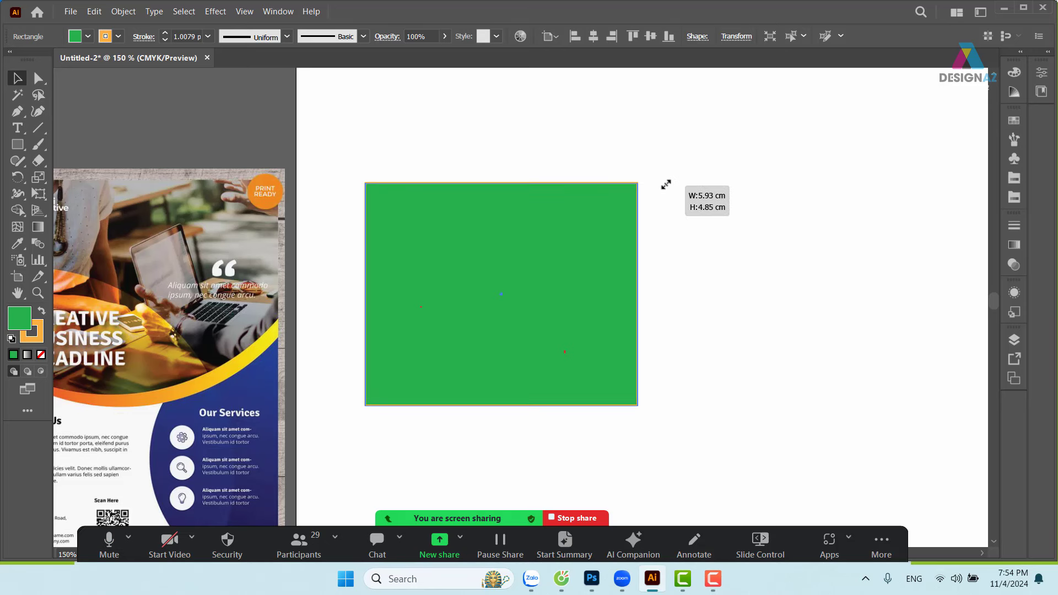
mouse_move(681, 147)
mouse_down()
mouse_move(661, 186)
mouse_move(678, 153)
mouse_move(572, 213)
mouse_move(670, 142)
mouse_move(660, 149)
mouse_up()
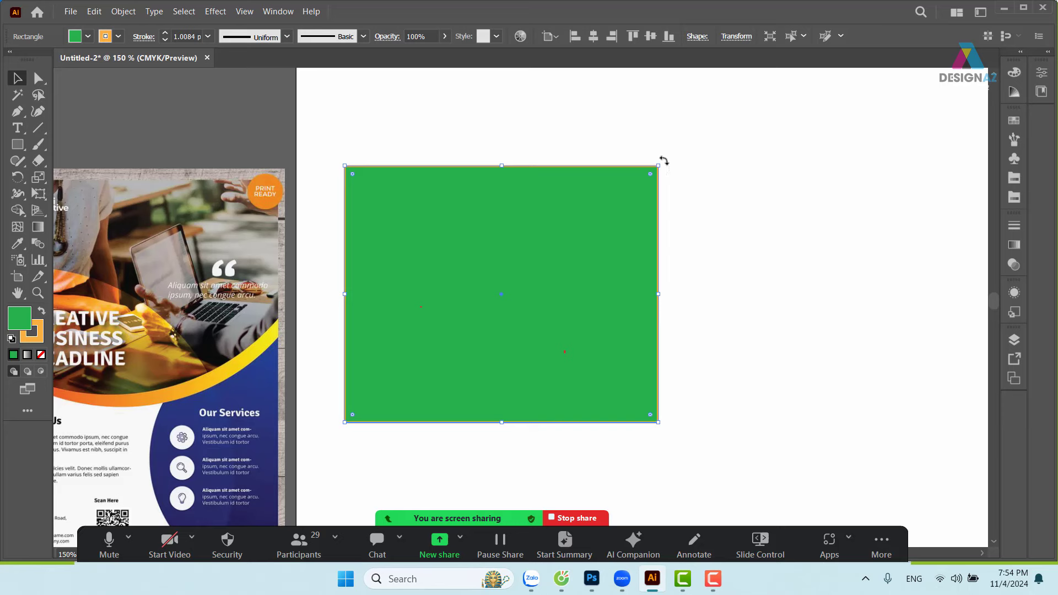
Step: Try rotating the rectangle, then reselect it in its upright orientation
mouse_move(664, 160)
mouse_down()
mouse_move(692, 184)
mouse_move(602, 355)
mouse_move(463, 359)
mouse_move(455, 195)
mouse_move(607, 170)
mouse_move(709, 281)
mouse_move(682, 342)
mouse_move(706, 364)
mouse_move(664, 419)
mouse_move(505, 428)
mouse_move(454, 381)
mouse_move(435, 312)
mouse_move(477, 265)
mouse_move(515, 265)
mouse_move(551, 296)
mouse_move(514, 331)
mouse_move(472, 335)
mouse_move(468, 313)
mouse_up()
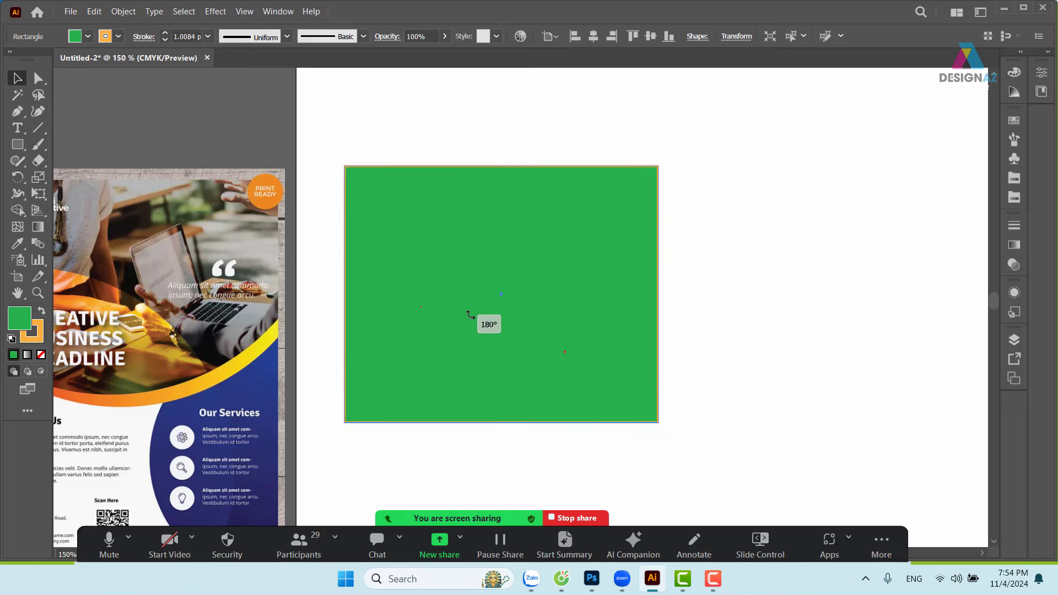
click(725, 263)
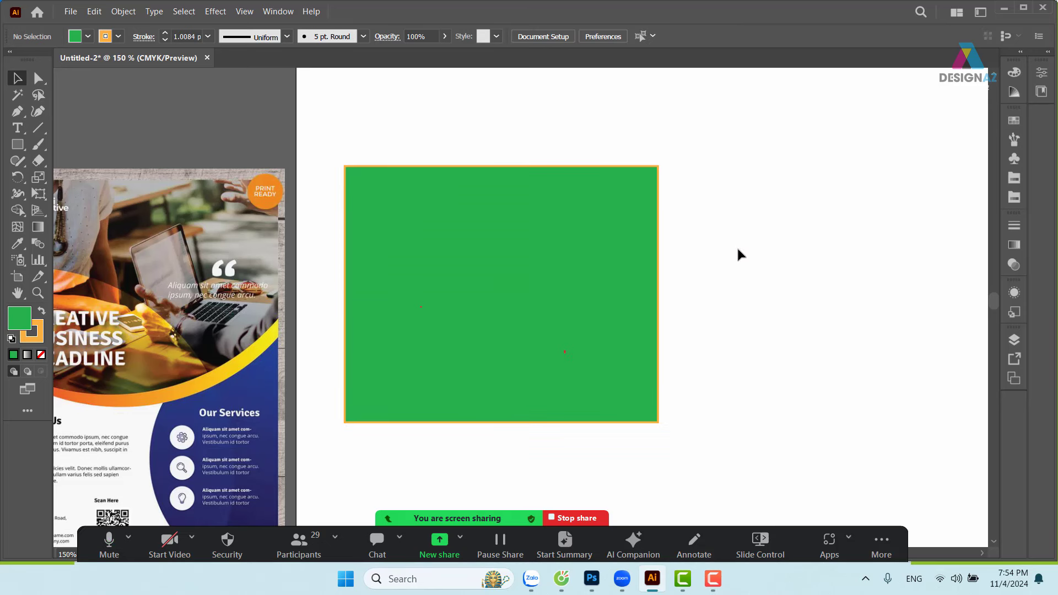
click(592, 289)
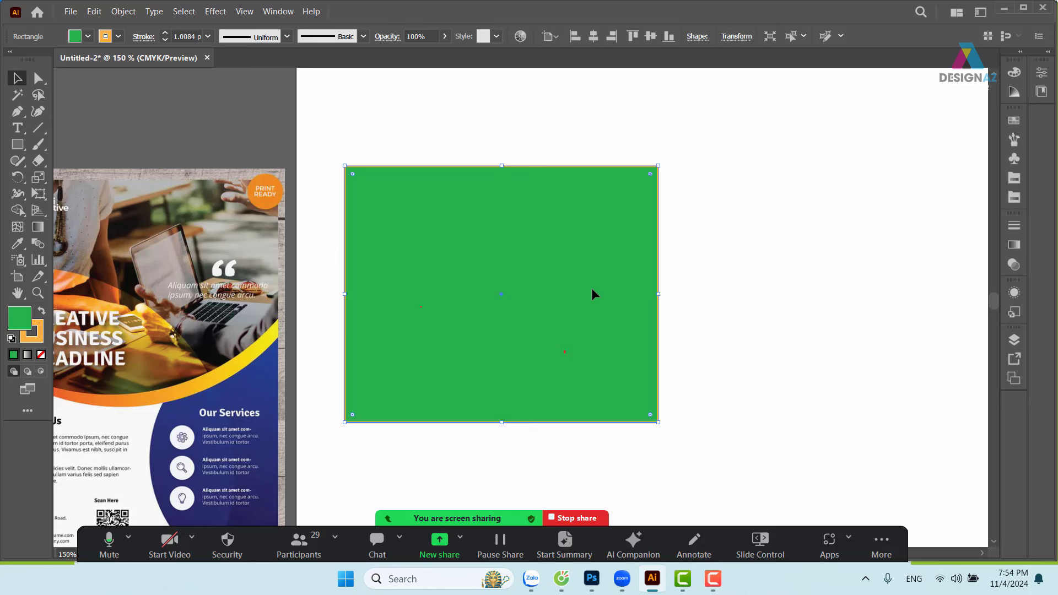
Step: Replace the rectangle with a tall, thin vertical green bar and select it
key(Delete)
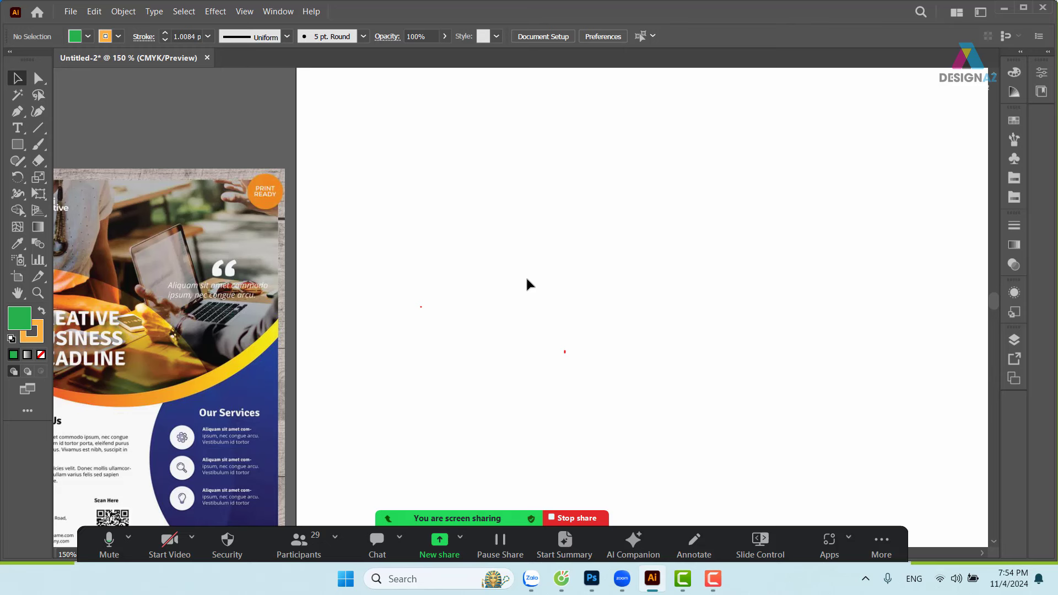
click(17, 145)
drag(414, 155, 434, 399)
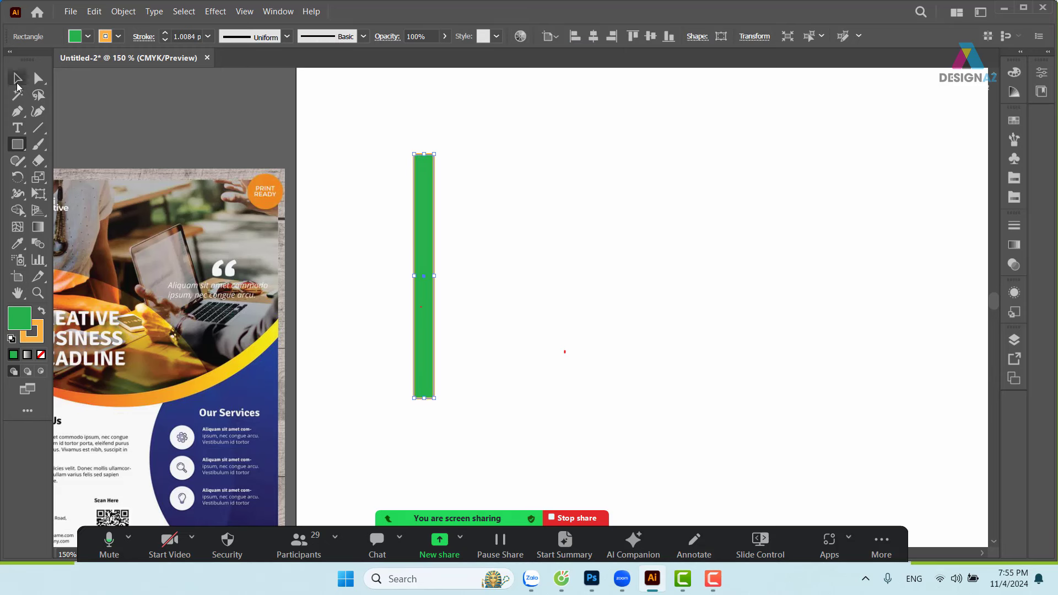
click(17, 80)
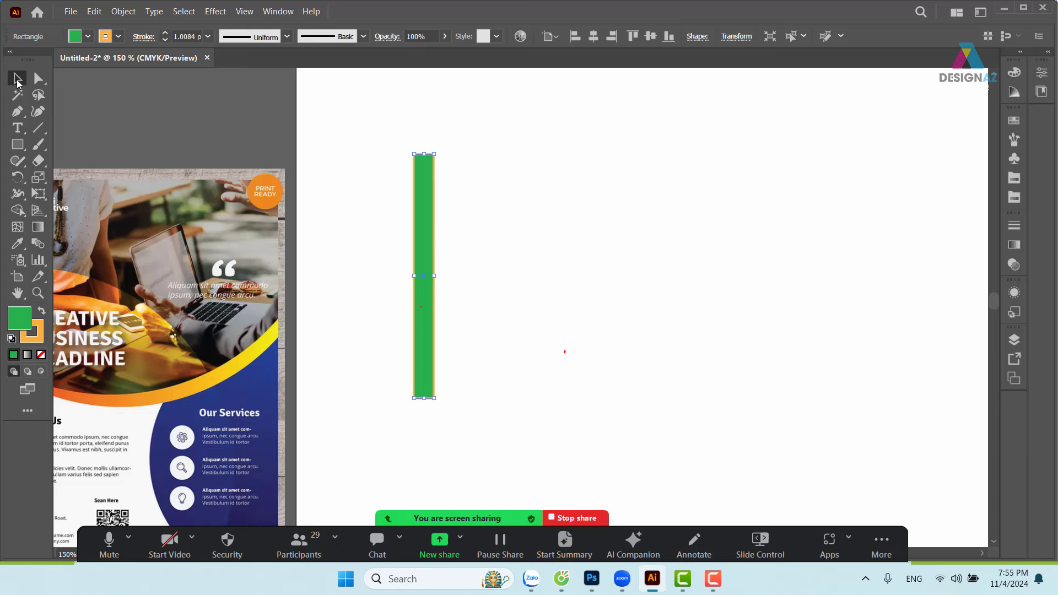
click(485, 263)
click(431, 263)
click(525, 262)
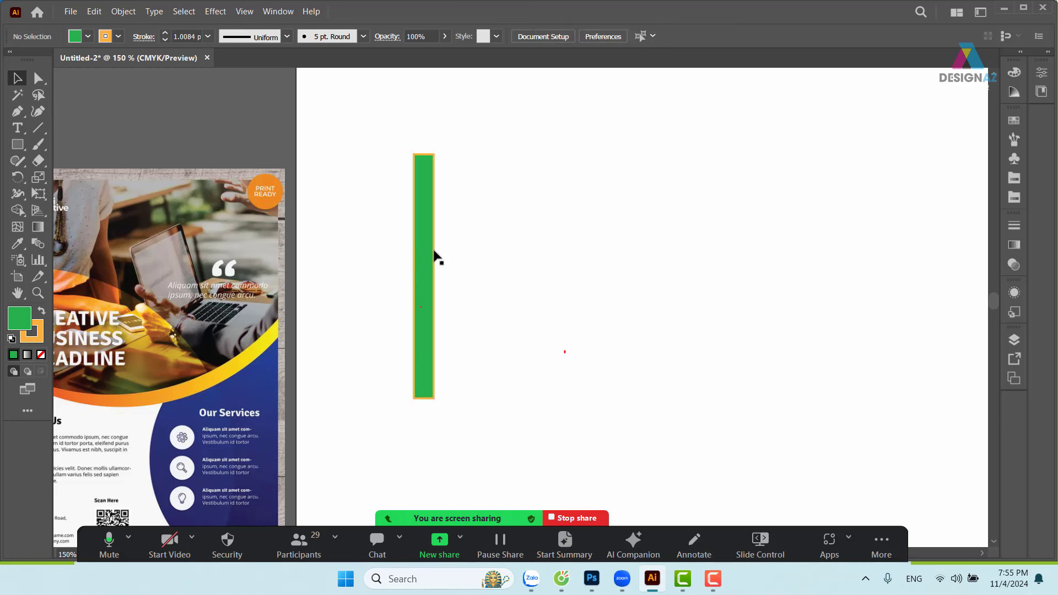
click(435, 256)
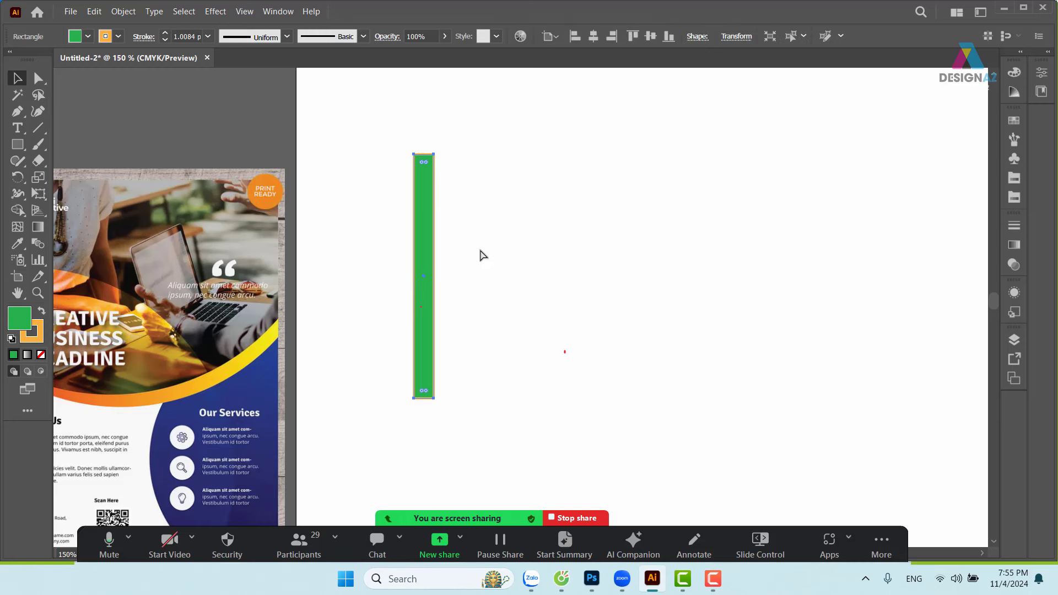
Step: Set the vertical bar's orange stroke to None, leaving only its green fill
key(ctrl+plus)
drag(657, 277, 544, 236)
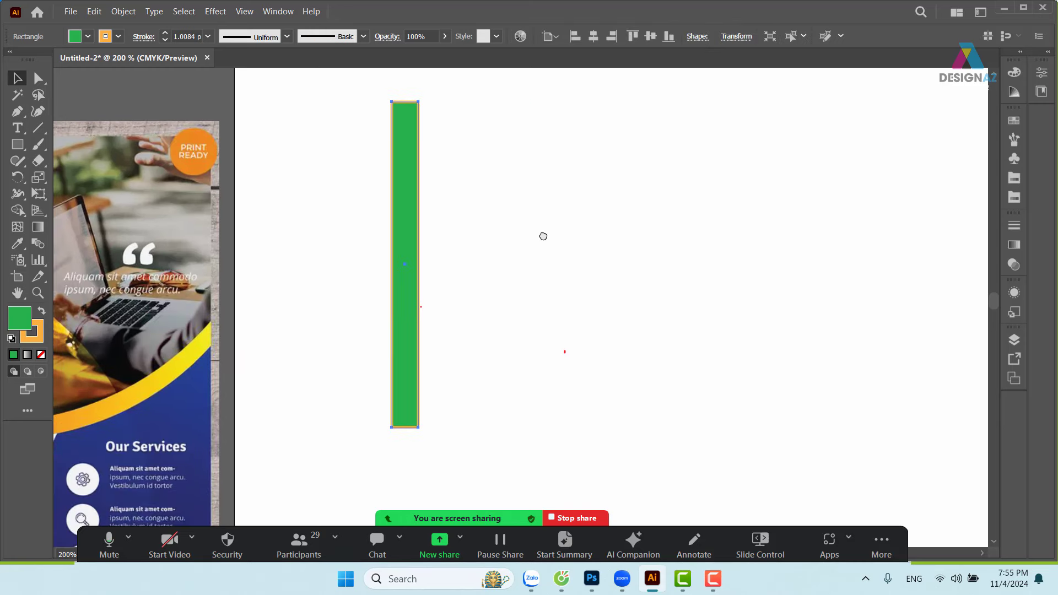
click(41, 339)
click(40, 354)
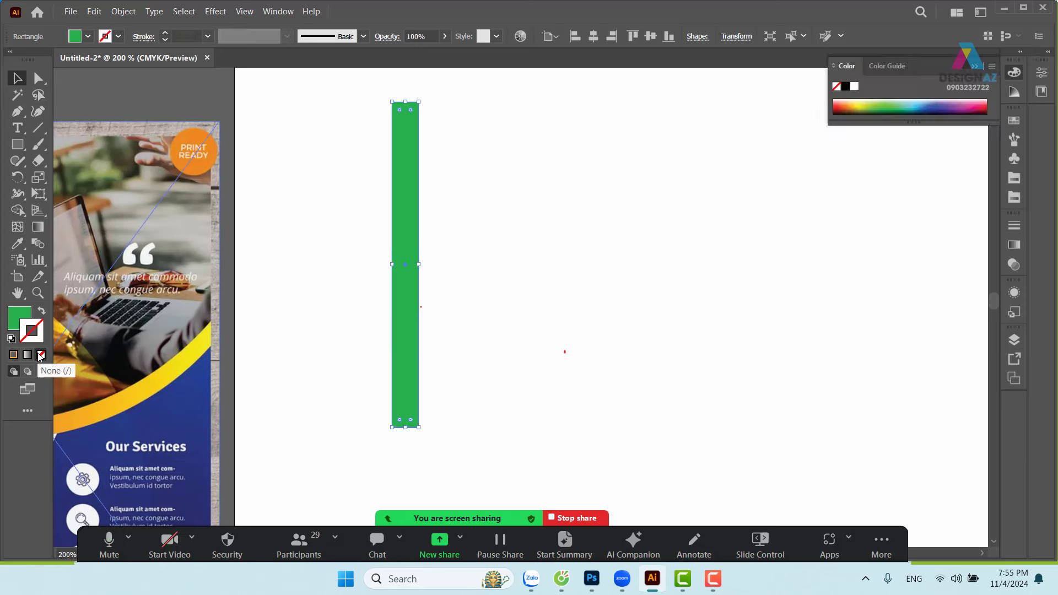
click(597, 335)
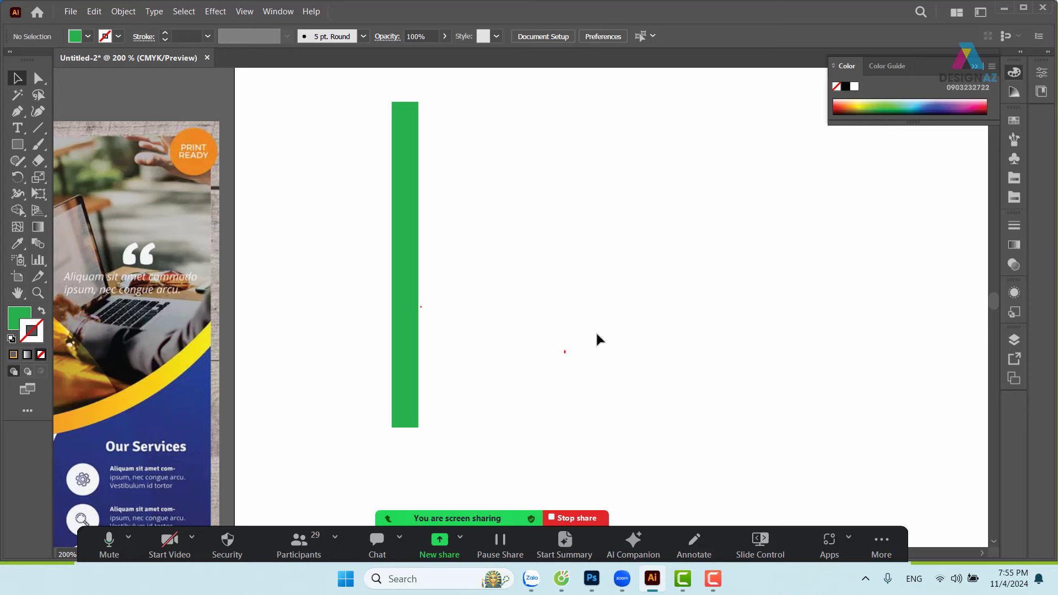
click(415, 219)
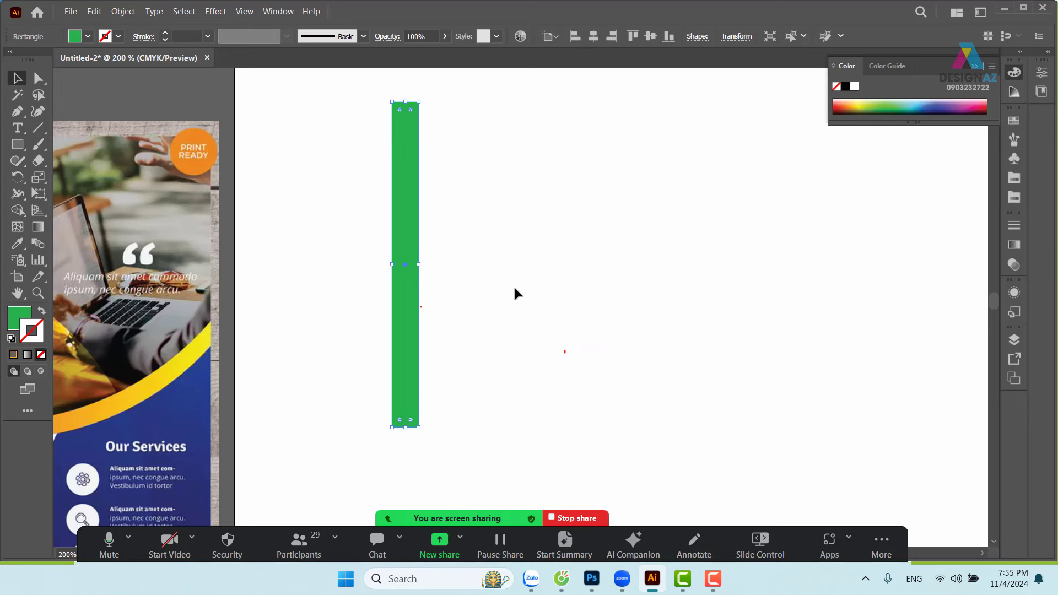
click(573, 296)
click(17, 144)
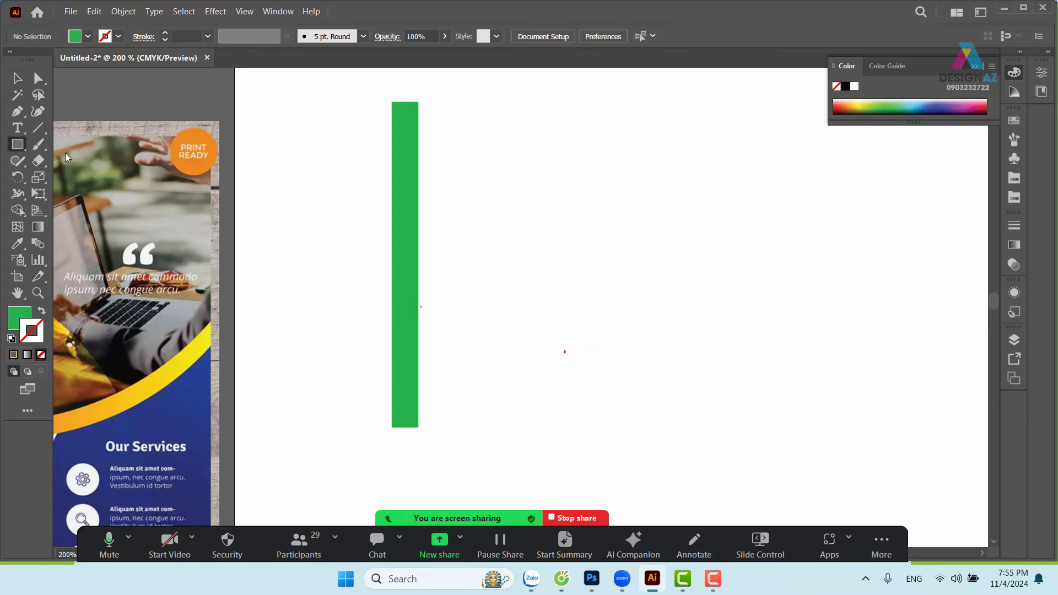
Step: Draw a thin horizontal bar and a square, then move both up beside the vertical bar
drag(459, 134, 602, 164)
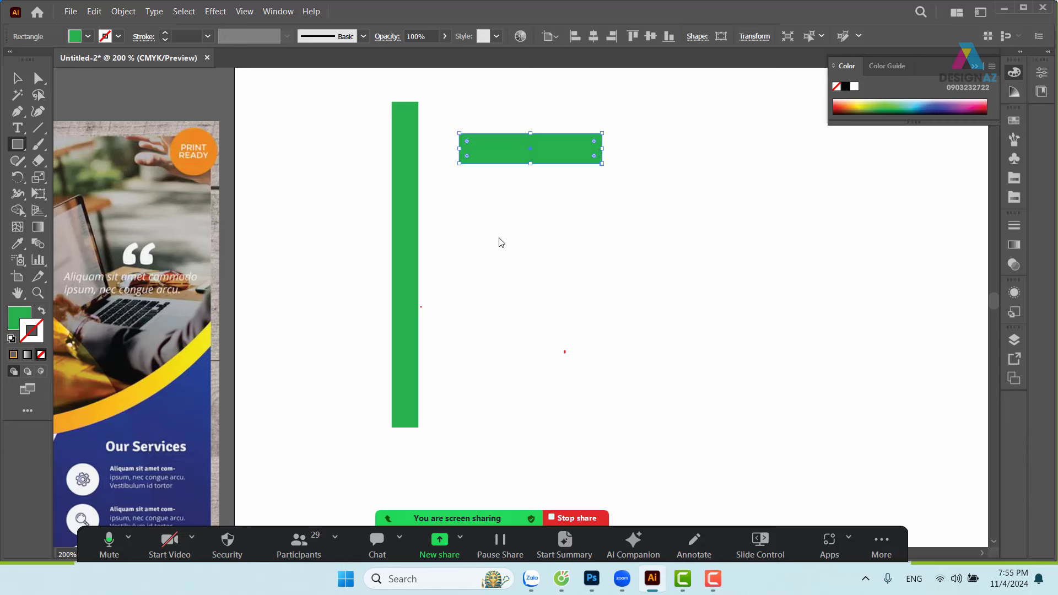
click(17, 78)
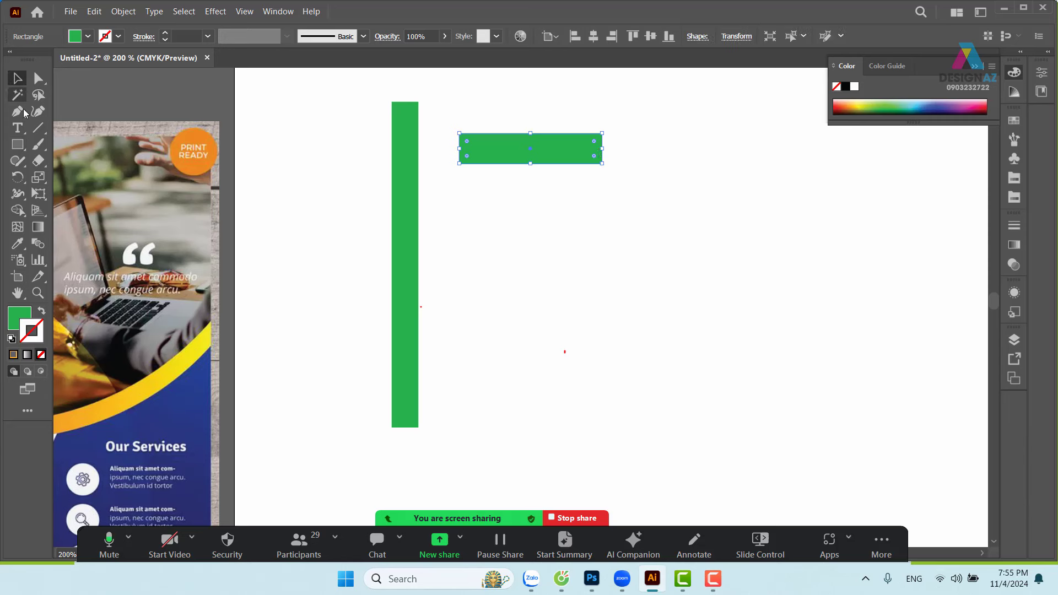
click(17, 145)
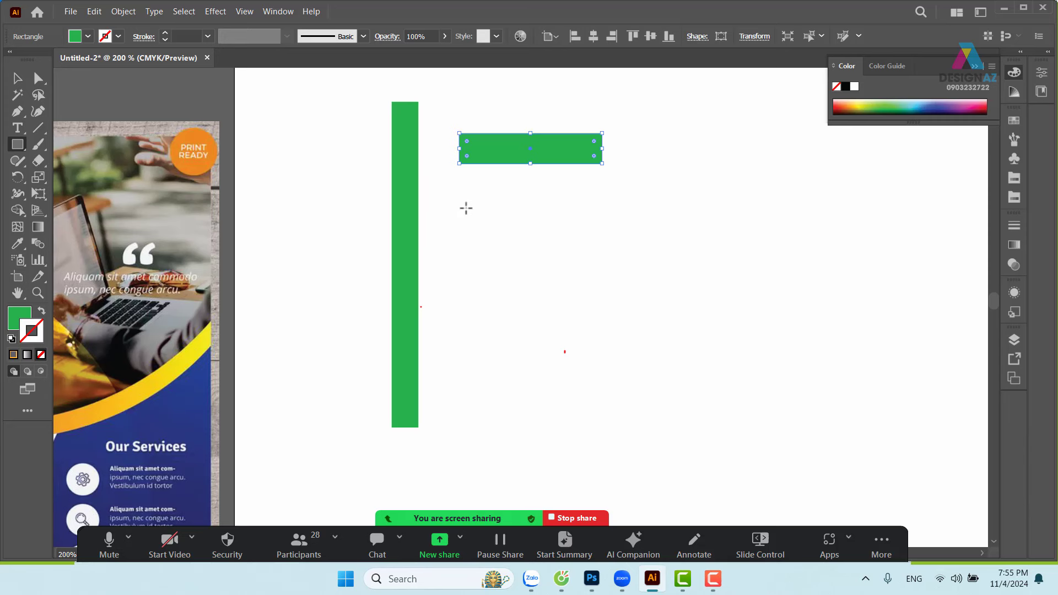
mouse_move(459, 189)
mouse_down()
mouse_move(522, 271)
mouse_move(604, 334)
mouse_up()
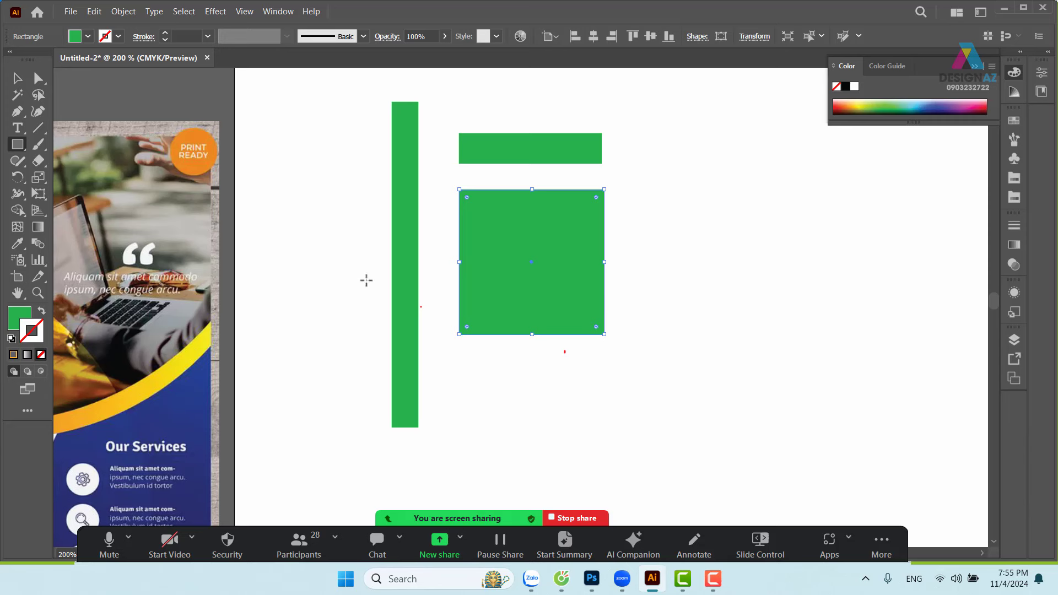
click(17, 78)
drag(517, 115, 617, 298)
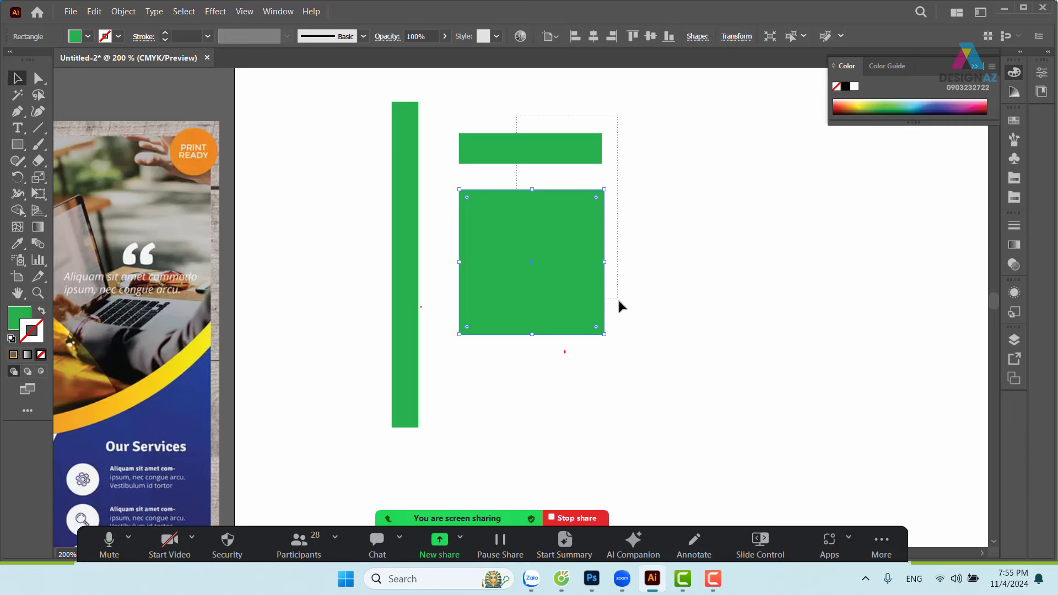
drag(546, 245, 528, 214)
Step: Shorten the vertical bar to 3.35 cm so it ends level with the square
click(400, 405)
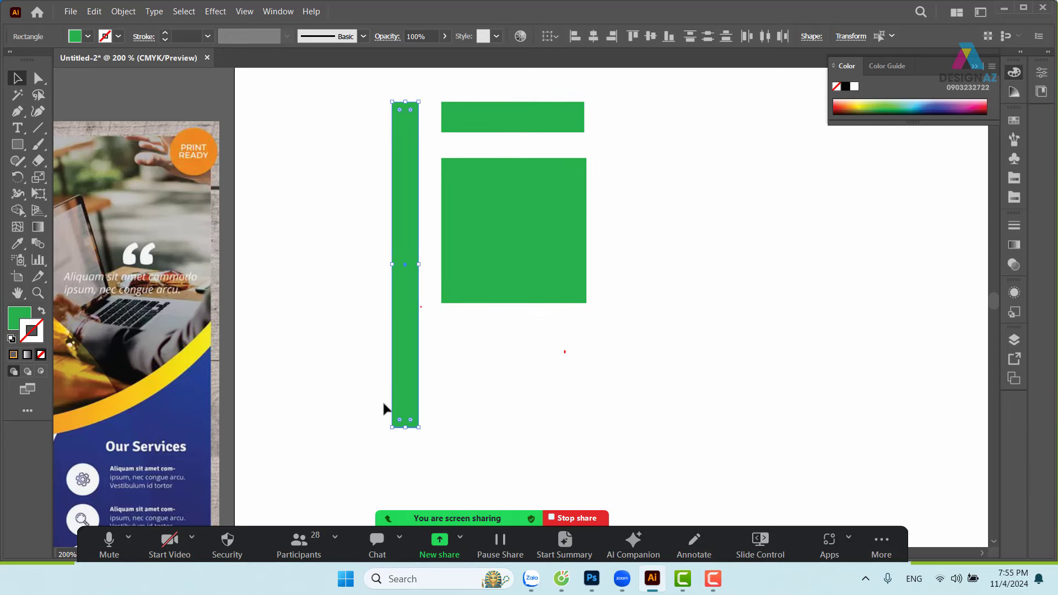
mouse_move(419, 427)
mouse_down()
mouse_move(407, 326)
mouse_move(426, 305)
mouse_up()
drag(618, 286, 534, 301)
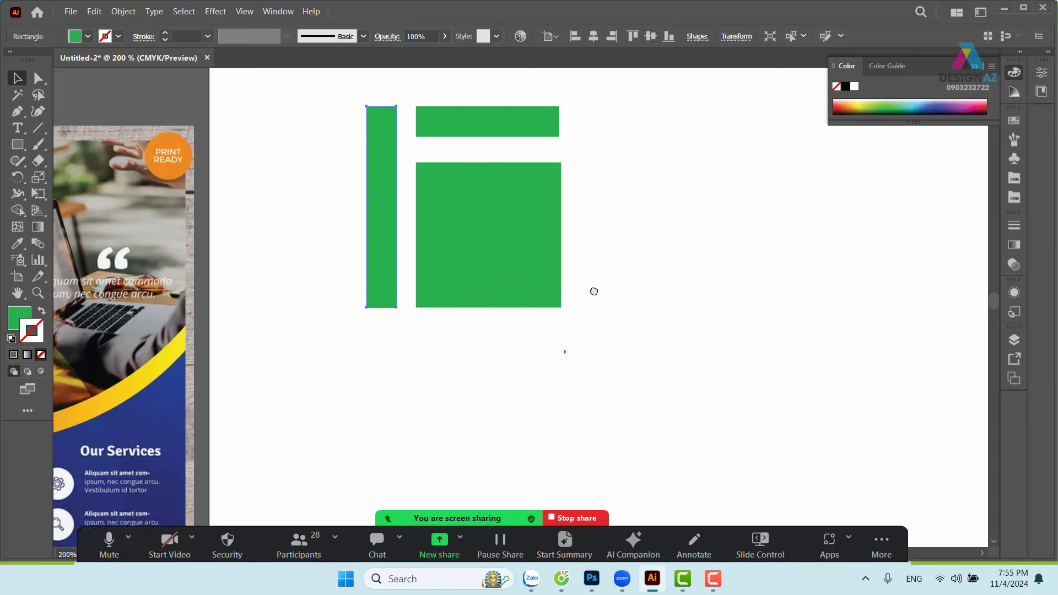
click(641, 209)
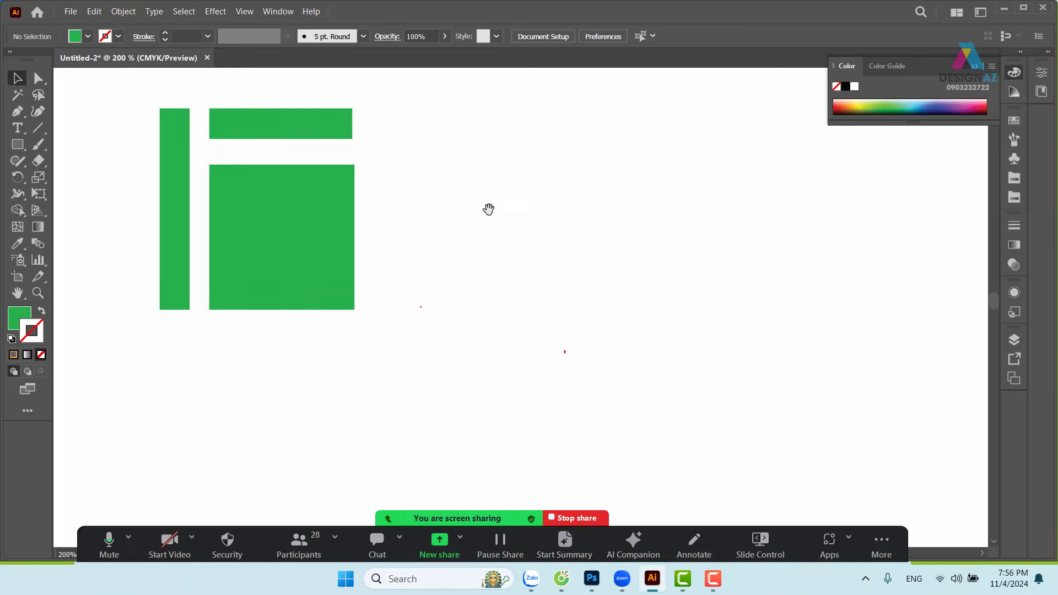
drag(642, 209, 494, 200)
drag(484, 259, 523, 258)
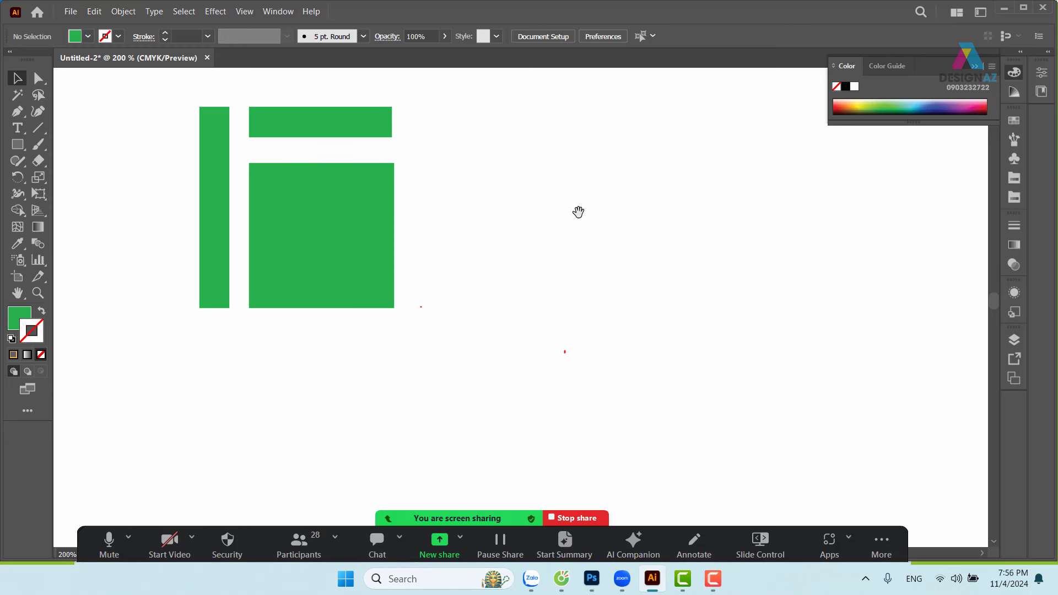
drag(526, 196, 586, 206)
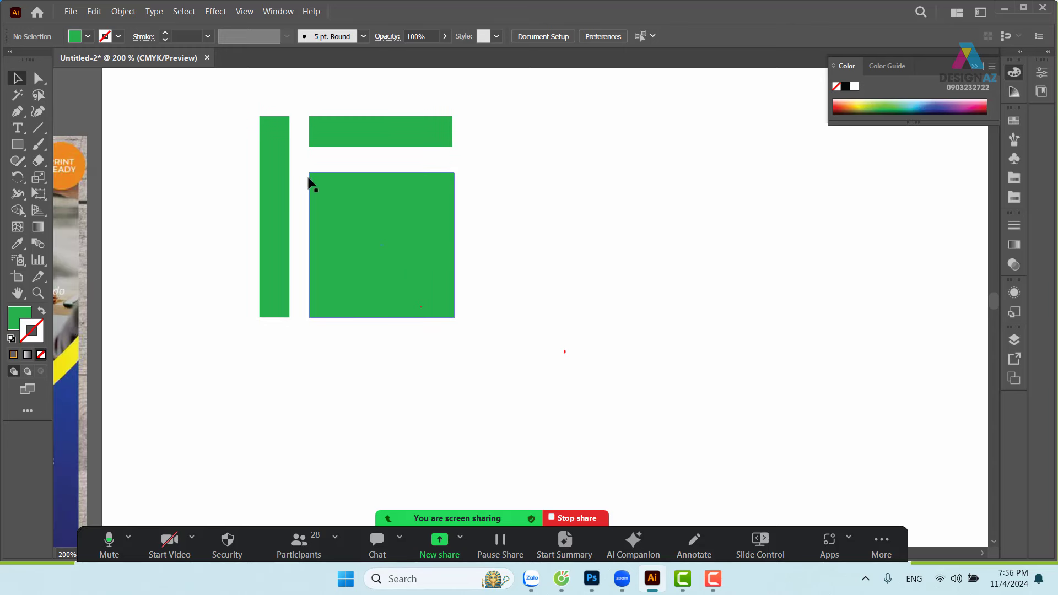
click(432, 143)
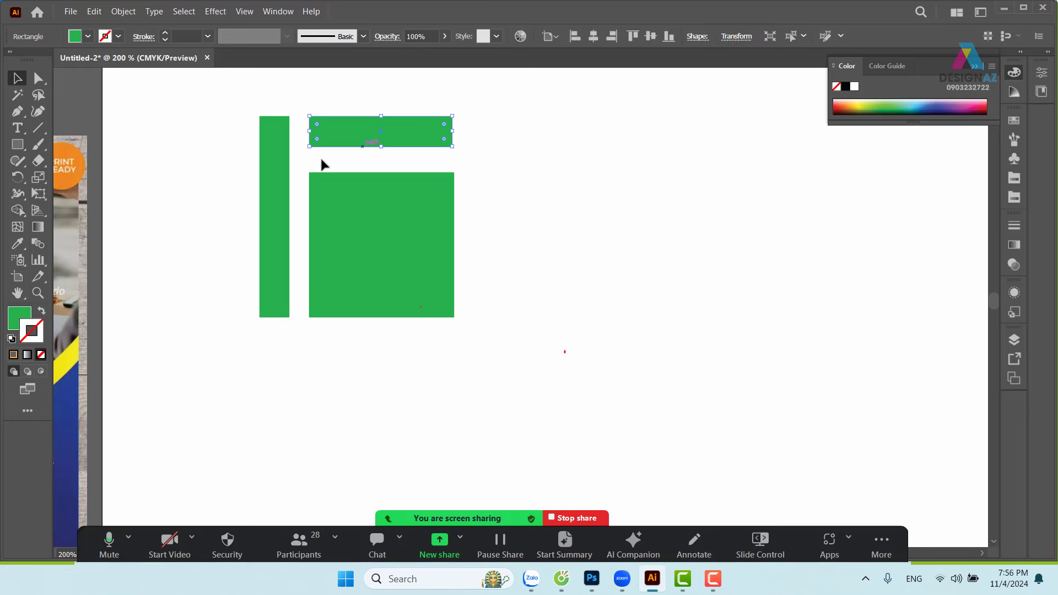
Step: Duplicate the tall bar to the right of the square and rotate the copy 45°
click(276, 194)
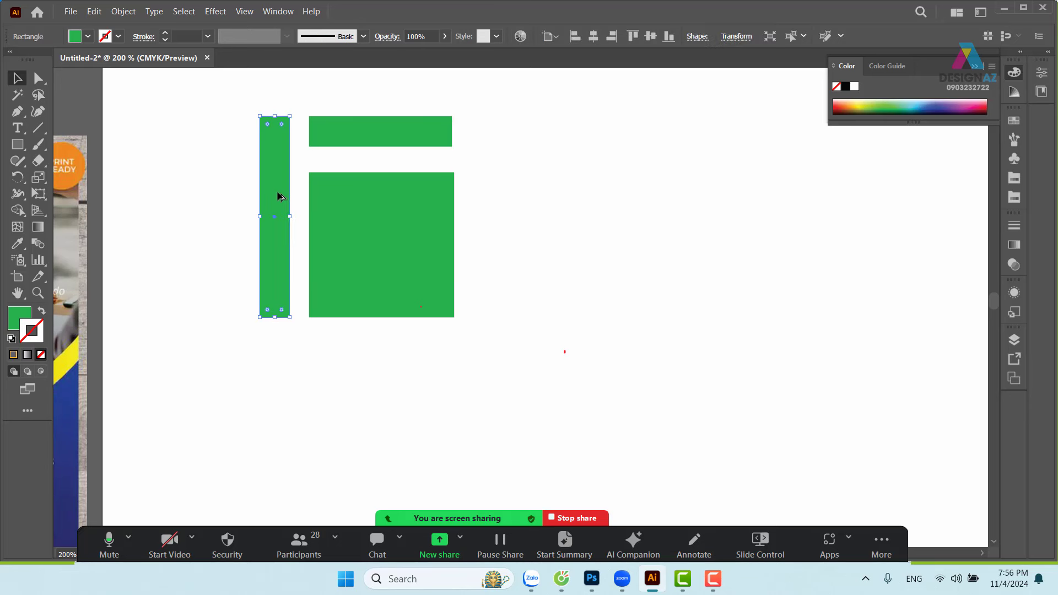
drag(280, 196, 584, 200)
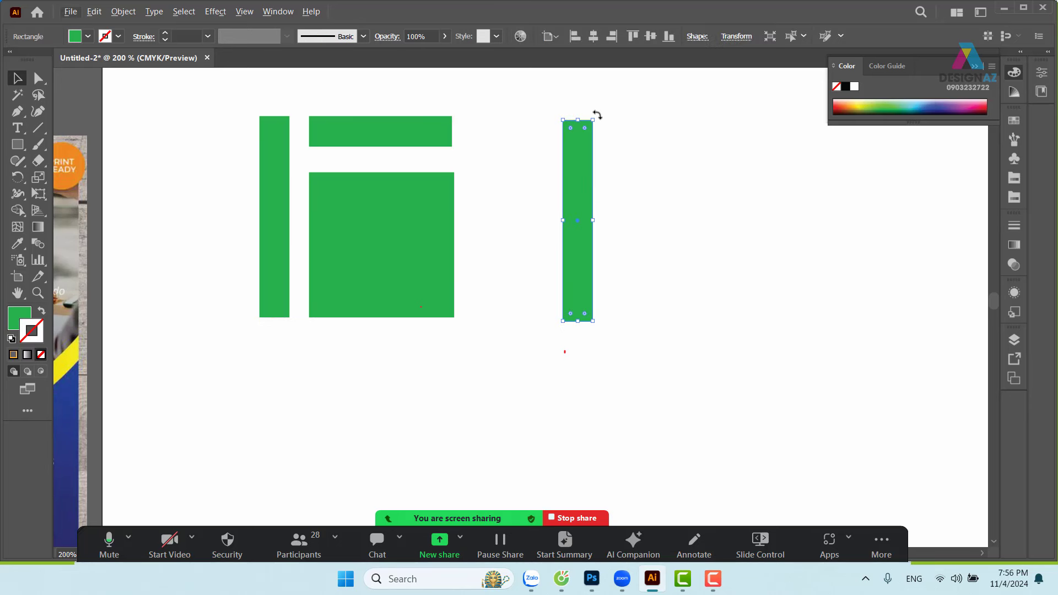
mouse_move(597, 115)
mouse_down()
mouse_move(638, 172)
mouse_move(561, 187)
mouse_move(603, 200)
mouse_up()
scroll(661, 233, right, 3)
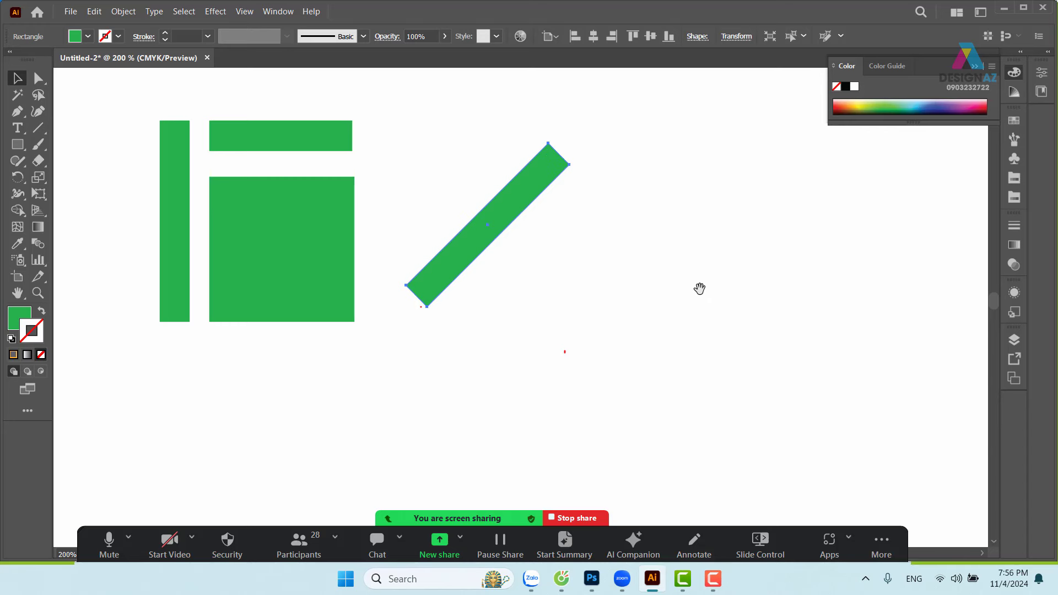
scroll(700, 288, right, 2)
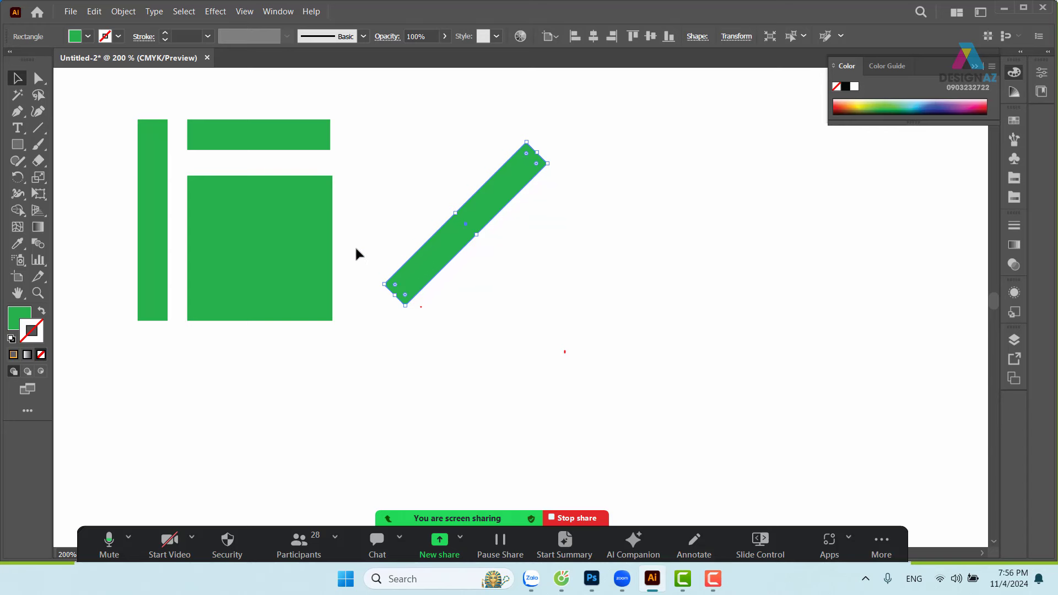
scroll(355, 254, right, 5)
Step: Copy the big square right of the diagonal bar and scale a second copy into a medium rectangle
drag(159, 255, 568, 191)
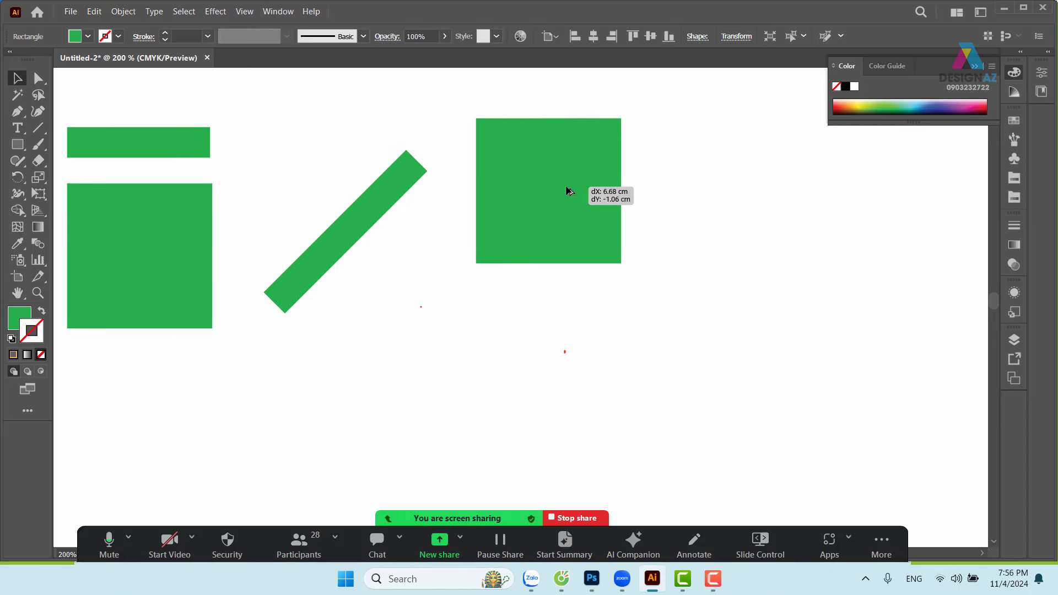
drag(622, 263, 663, 317)
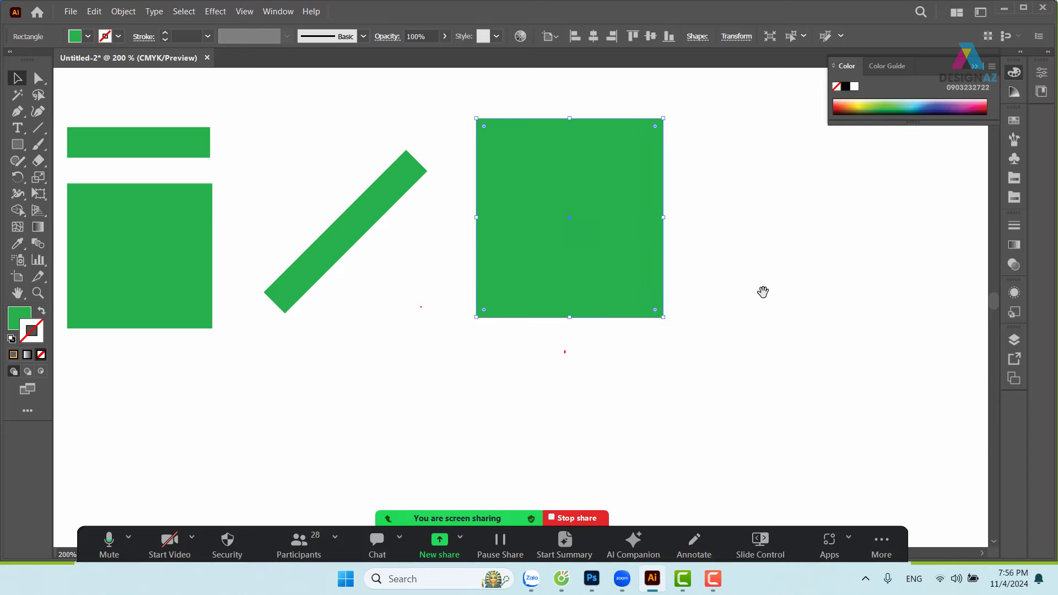
drag(763, 292, 605, 292)
alt+drag(417, 236, 633, 236)
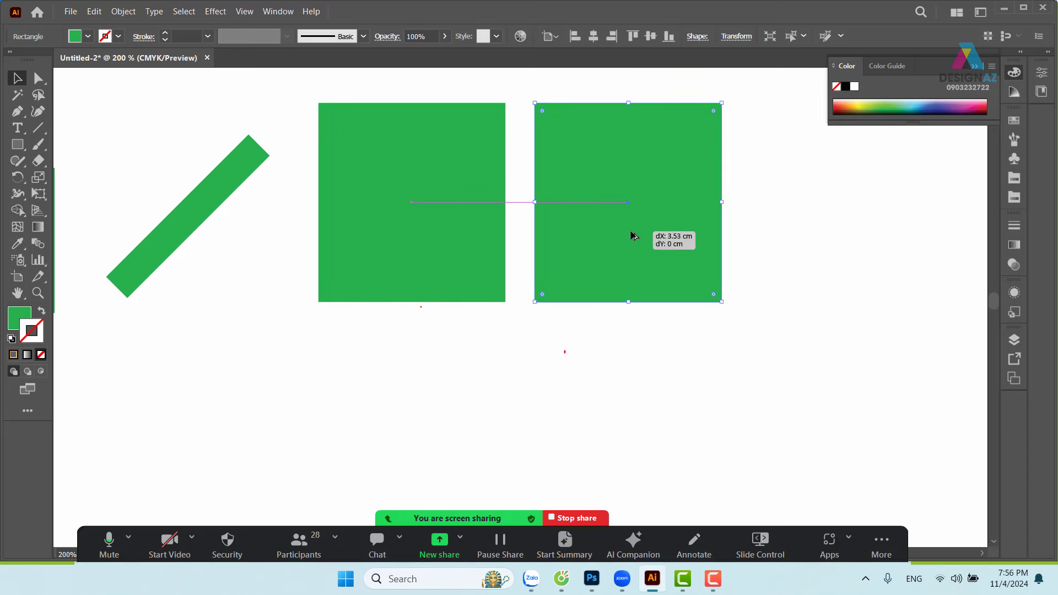
drag(721, 102, 673, 215)
mouse_move(620, 269)
mouse_down()
mouse_move(365, 253)
mouse_move(538, 262)
mouse_up()
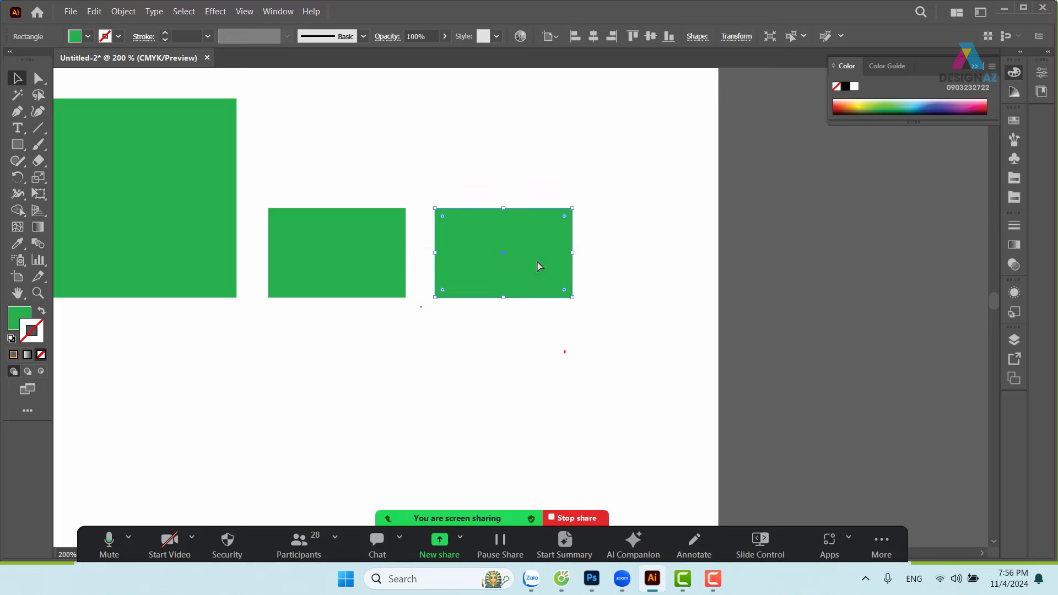
key(ctrl+z)
click(292, 183)
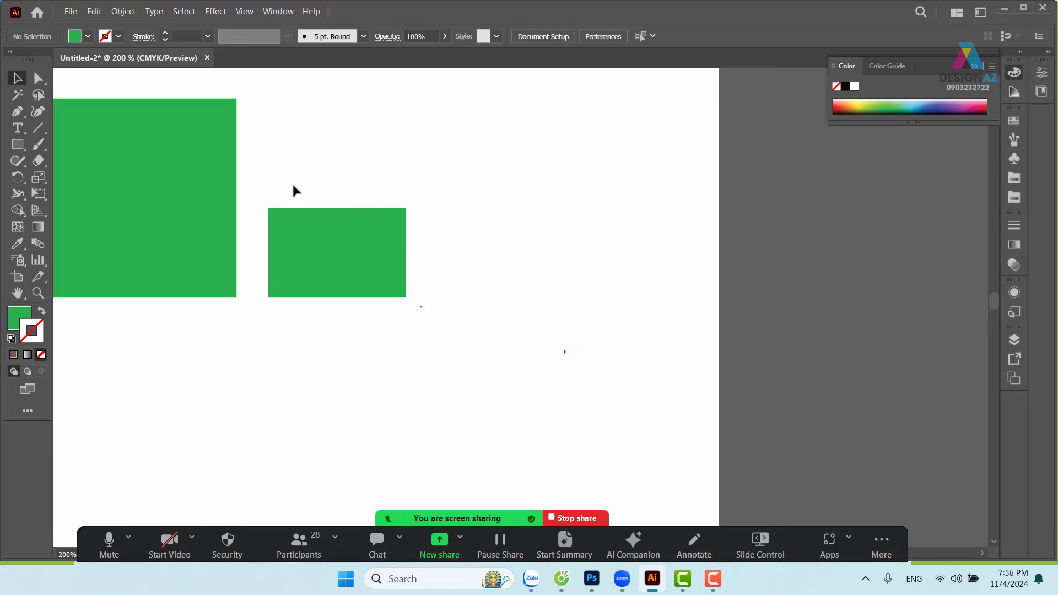
Step: Draw a small rectangle beside the medium one and zoom out over the whole row
click(17, 144)
mouse_move(428, 208)
mouse_down()
mouse_move(593, 299)
mouse_move(512, 264)
mouse_up()
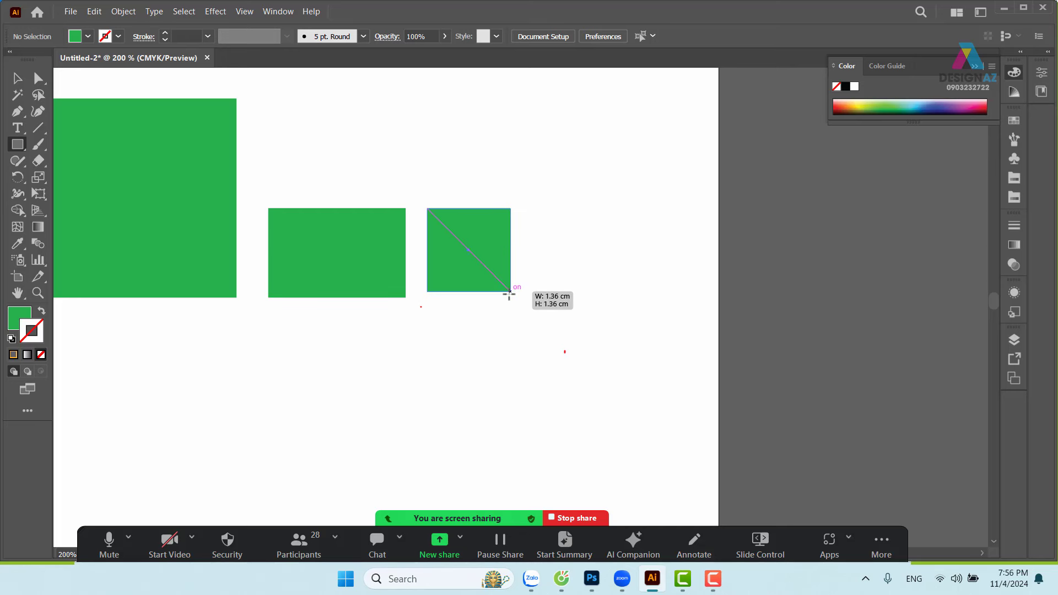
key(v)
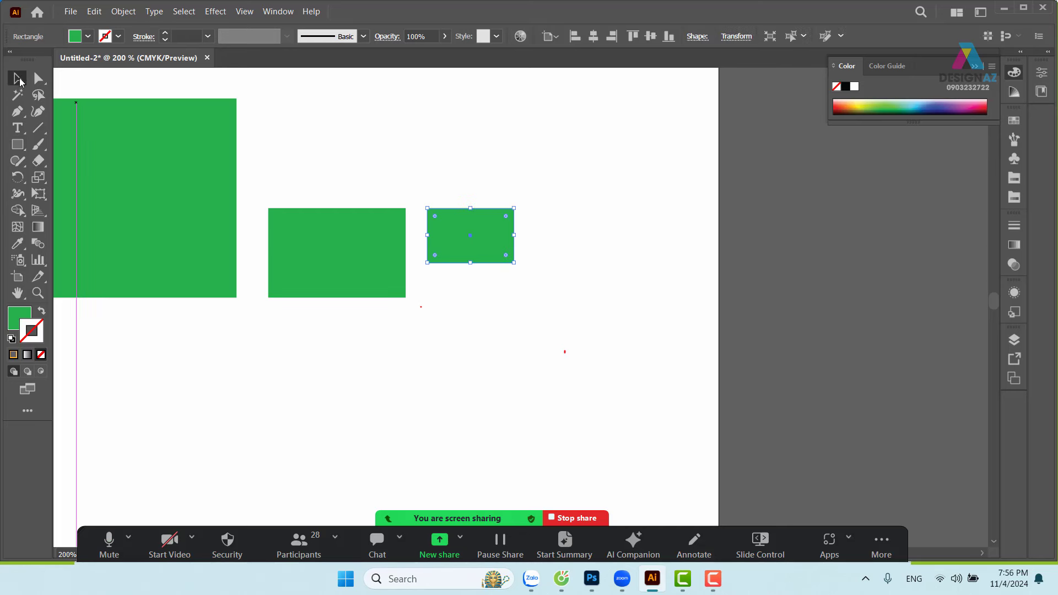
mouse_move(472, 245)
mouse_down()
mouse_move(465, 269)
mouse_move(484, 274)
mouse_up()
drag(484, 275, 794, 274)
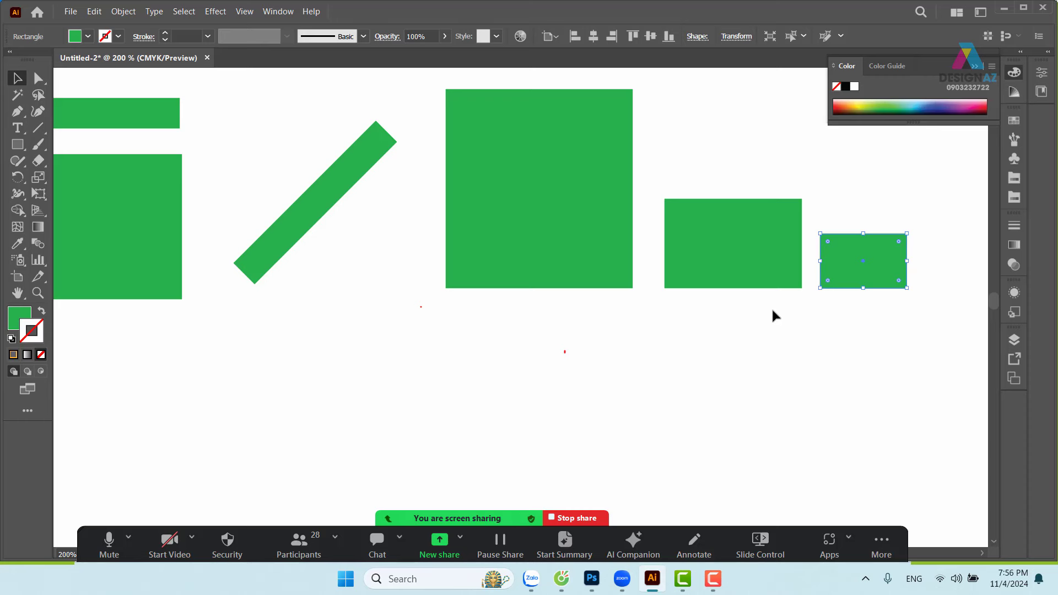
key(ctrl+minus)
mouse_move(594, 344)
mouse_down()
mouse_move(730, 291)
mouse_move(680, 285)
mouse_up()
drag(691, 293, 704, 272)
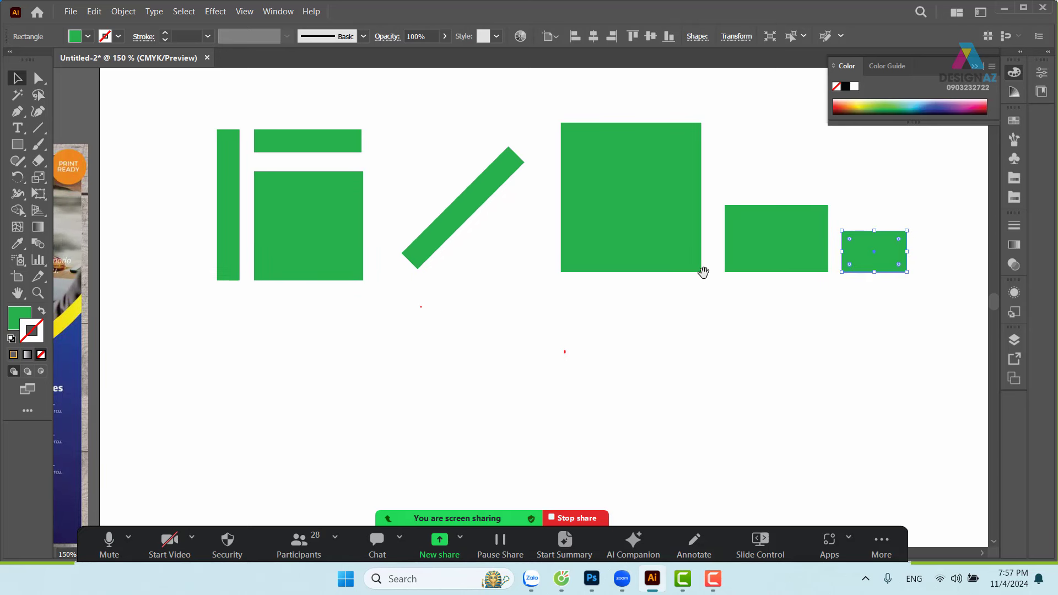
click(576, 332)
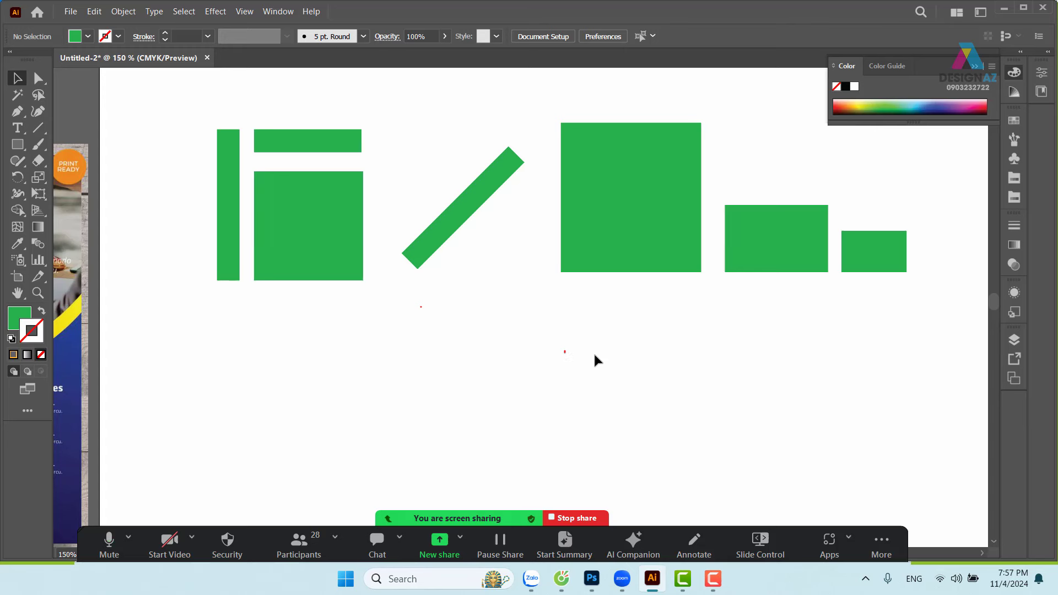
Step: Copy and paste the large green square below the shapes, then delete the pasted copy
click(595, 267)
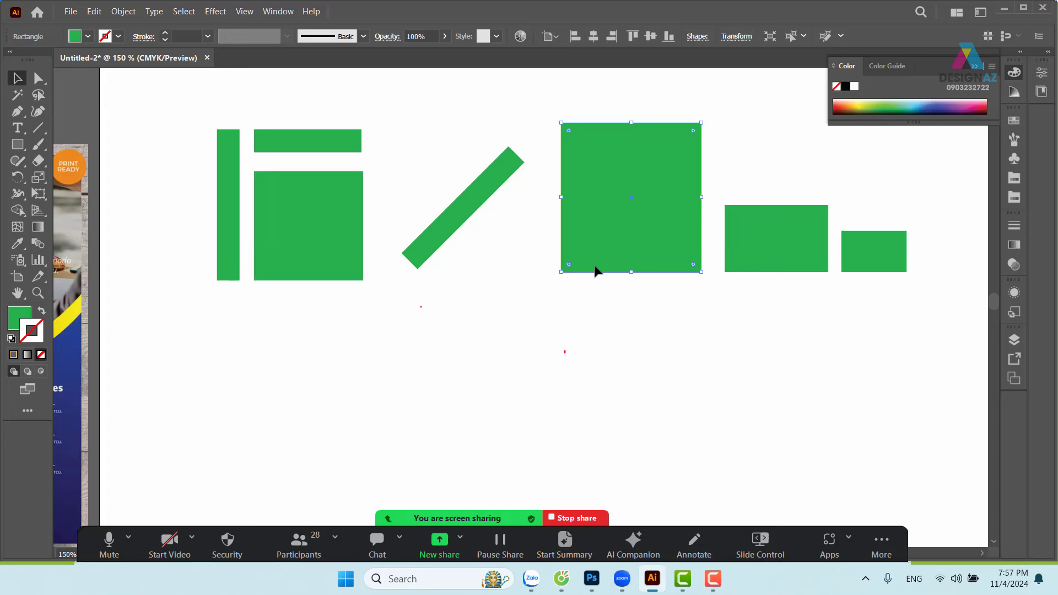
click(635, 312)
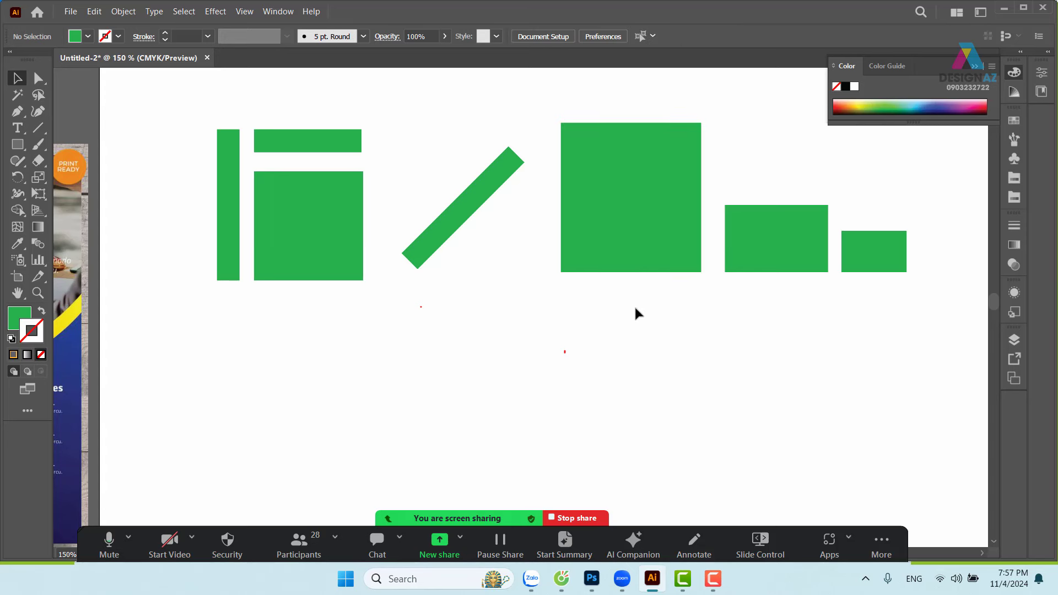
click(636, 214)
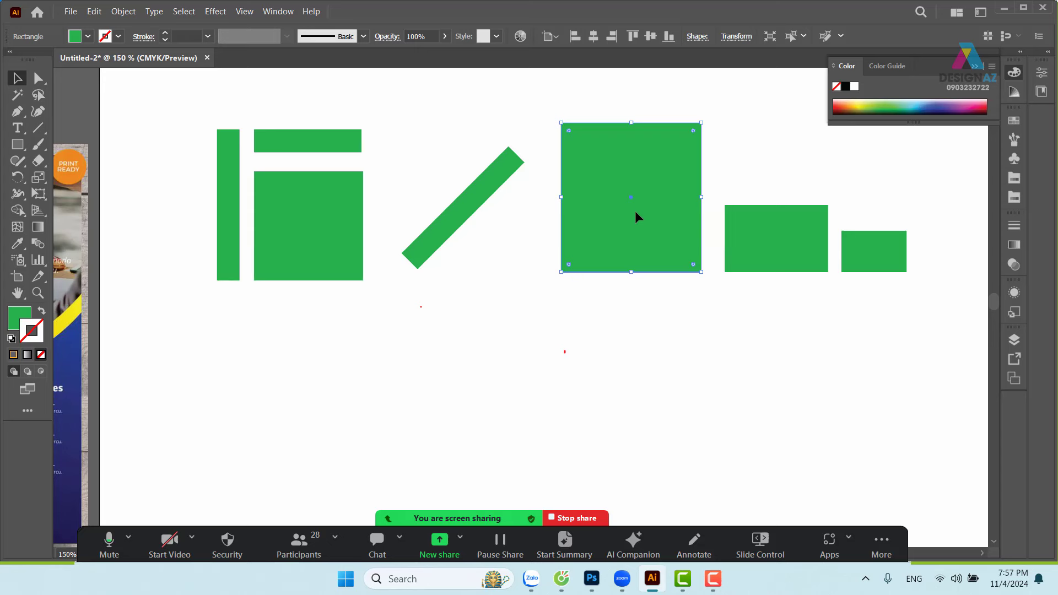
click(94, 11)
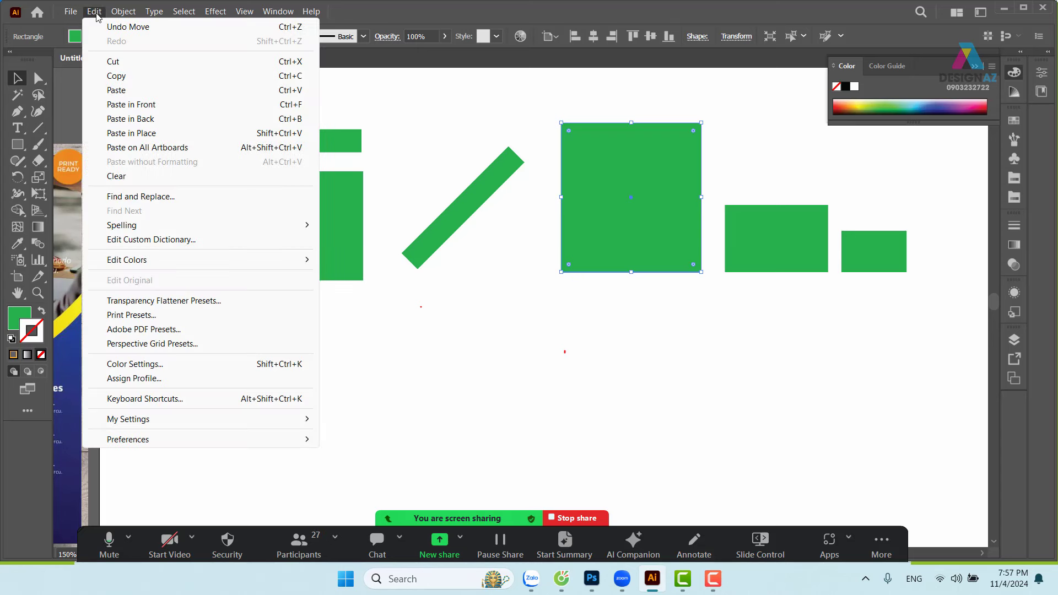
click(142, 77)
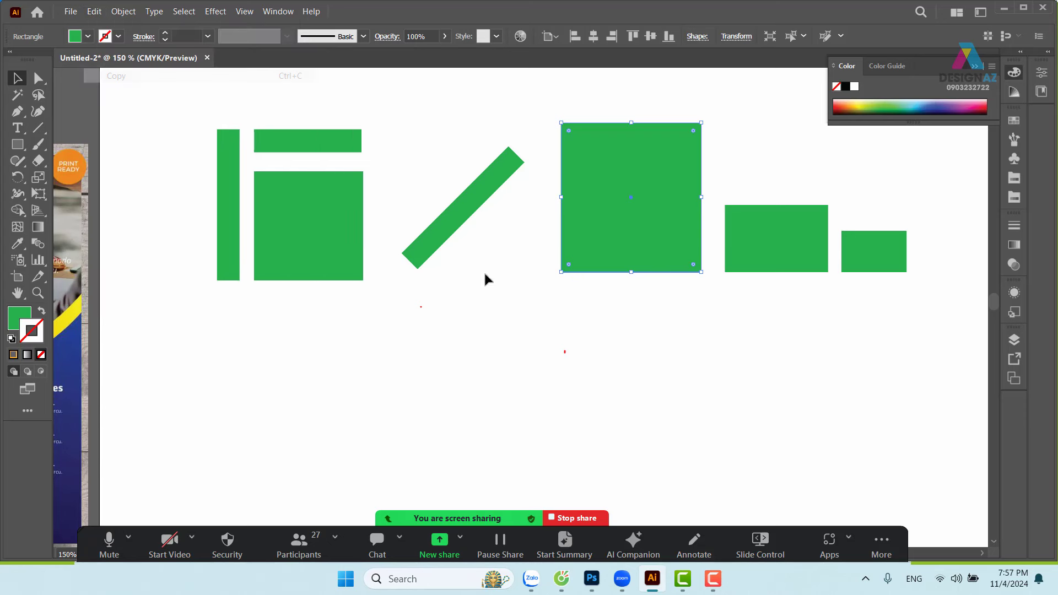
click(99, 12)
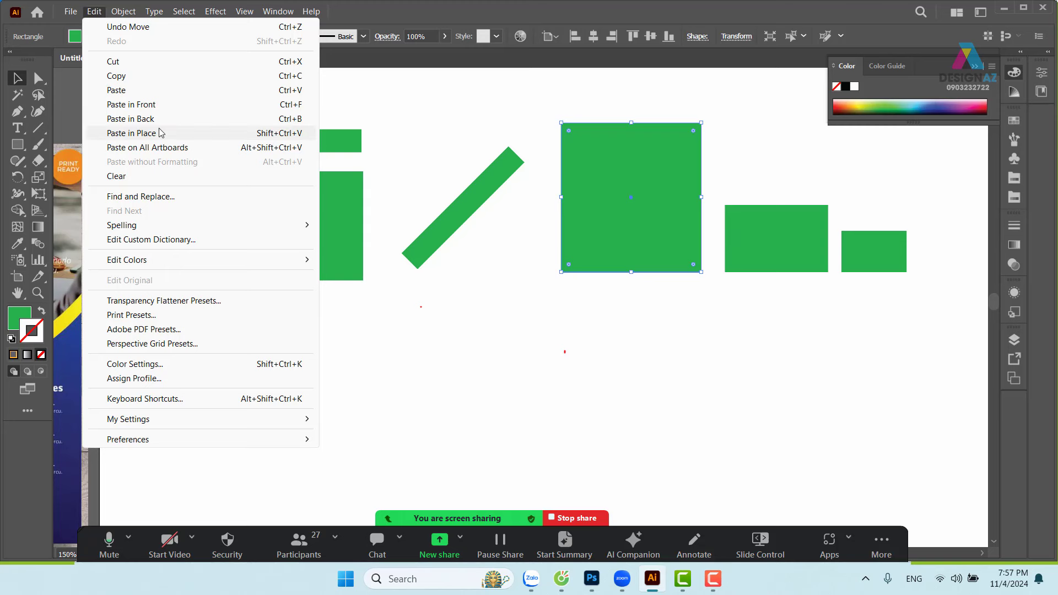
click(189, 90)
mouse_move(564, 305)
mouse_down()
mouse_move(613, 405)
mouse_move(665, 227)
mouse_move(467, 415)
mouse_up()
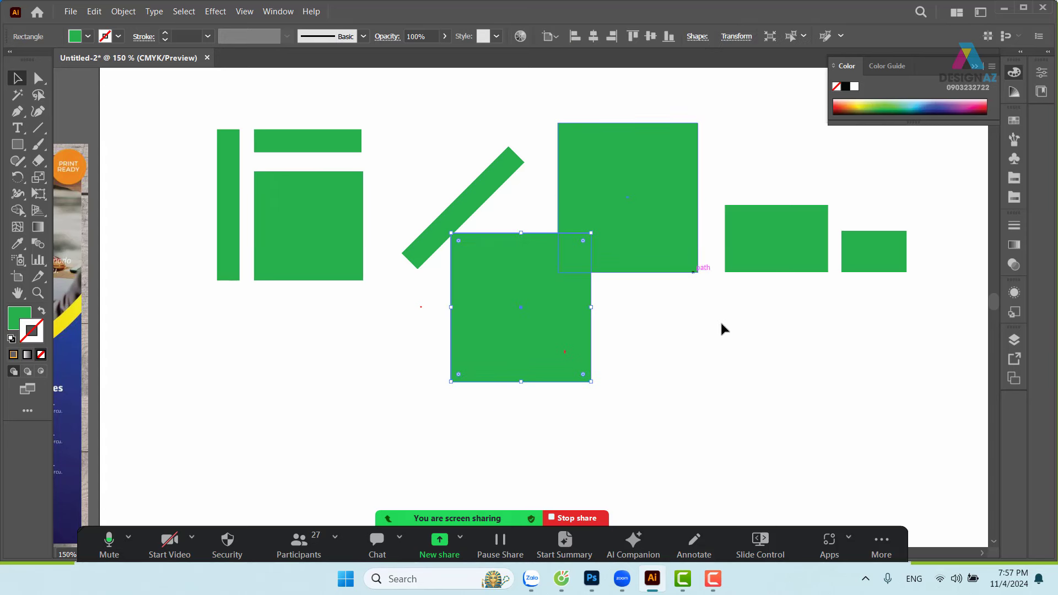
key(Delete)
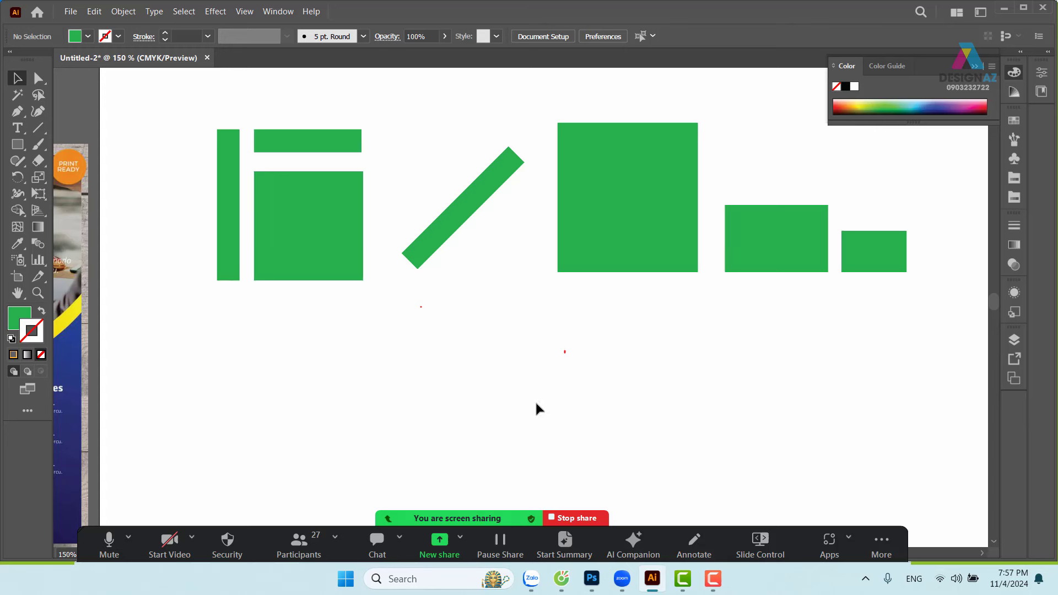
Step: Alt-drag the large green square into a row of three copies below the shapes
click(659, 246)
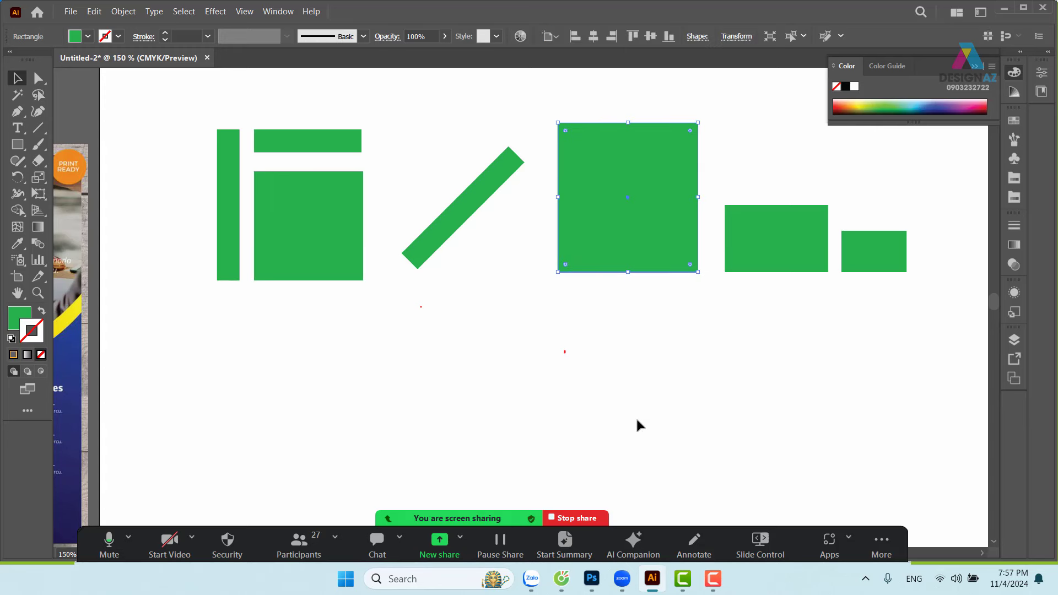
click(669, 349)
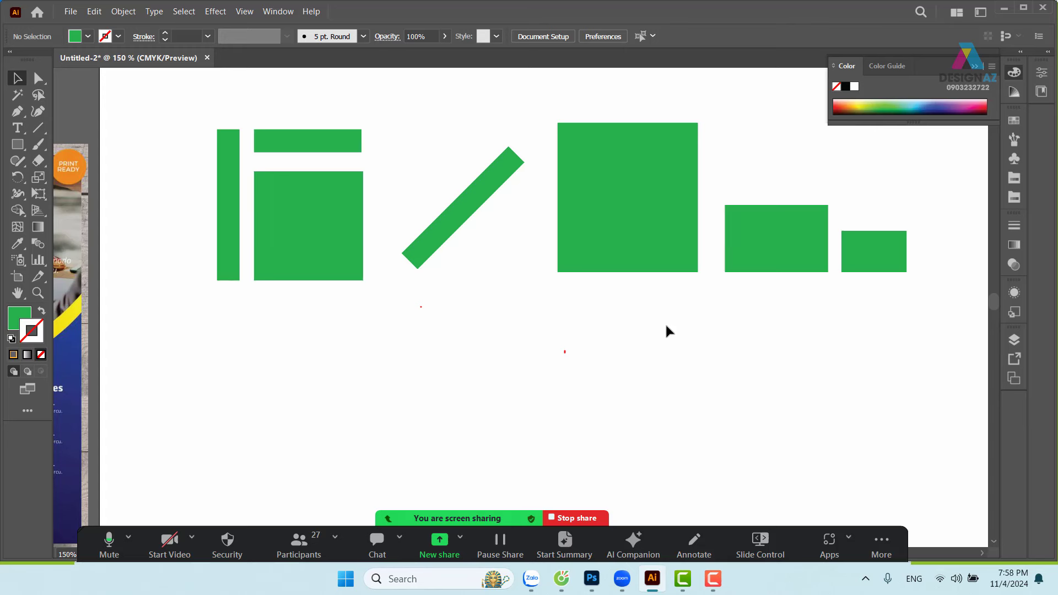
click(639, 226)
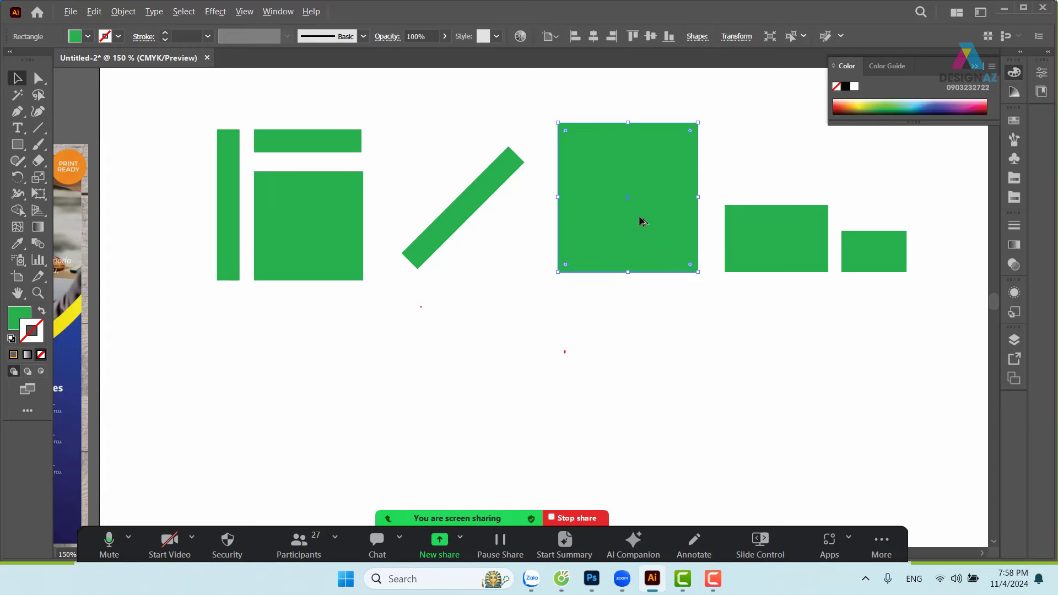
drag(651, 172, 503, 376)
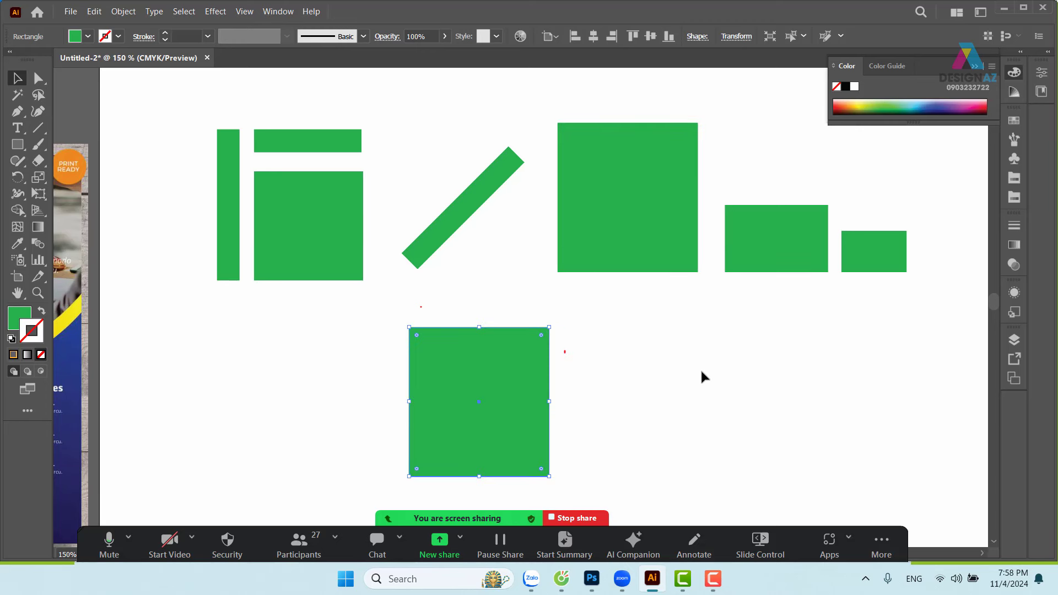
drag(435, 402, 688, 403)
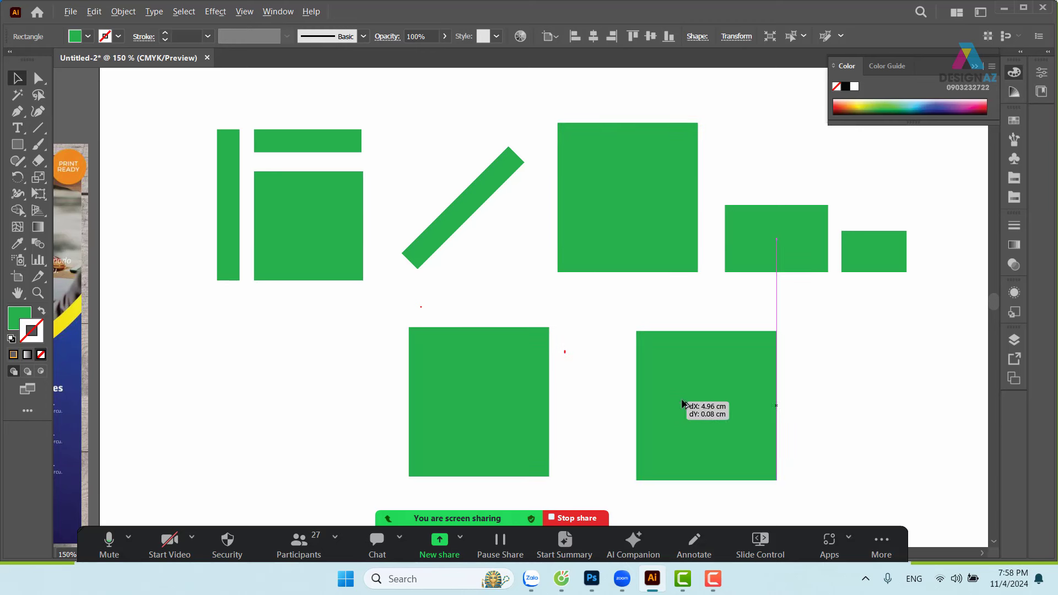
click(480, 405)
drag(508, 443, 303, 447)
scroll(569, 248, down, 3)
scroll(586, 199, down, 1)
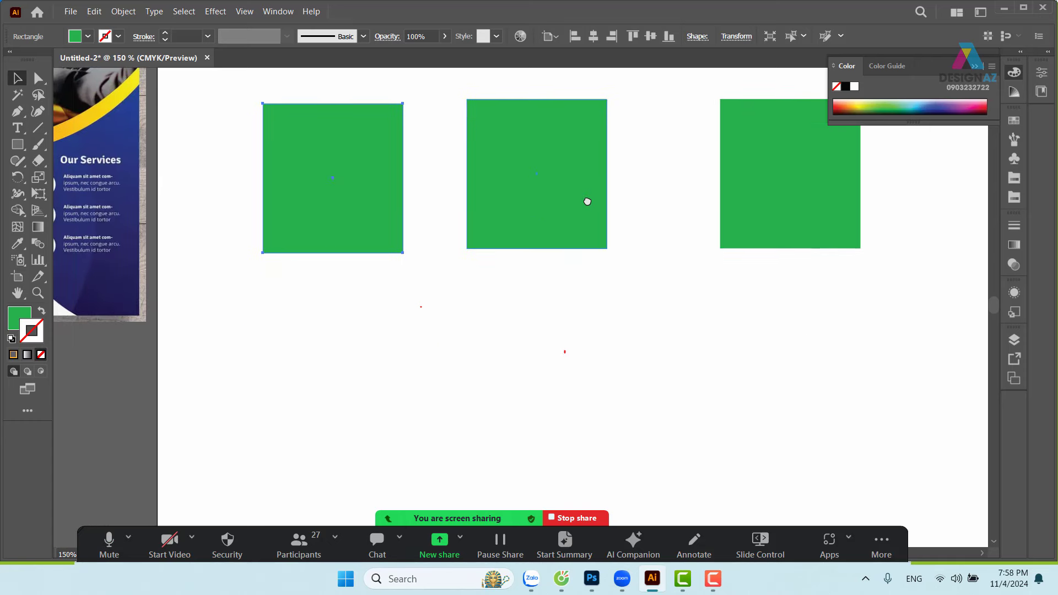
Step: Add a fourth copy straight under the middle square and space the row evenly
click(545, 184)
mouse_move(548, 184)
mouse_down()
mouse_move(542, 353)
mouse_move(555, 352)
mouse_move(549, 342)
mouse_up()
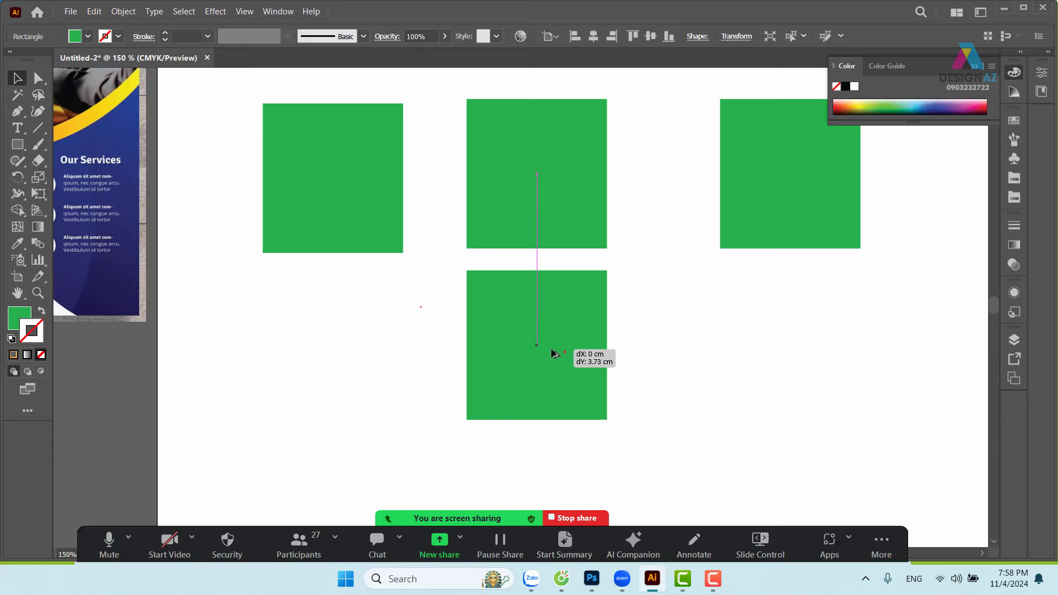
key(alt+shift)
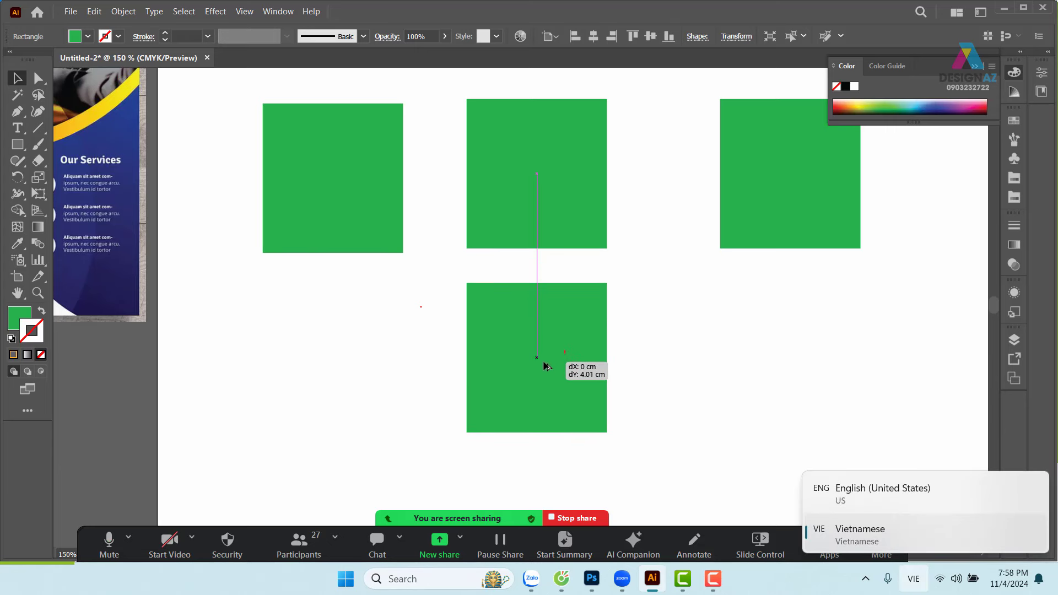
drag(550, 342, 577, 356)
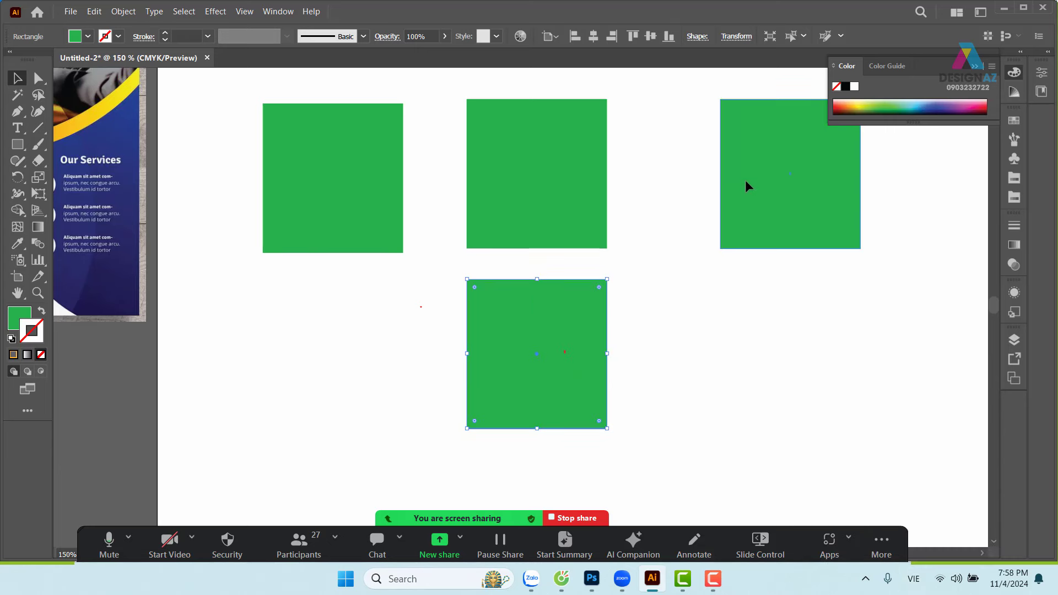
drag(745, 180, 669, 185)
drag(367, 226, 392, 210)
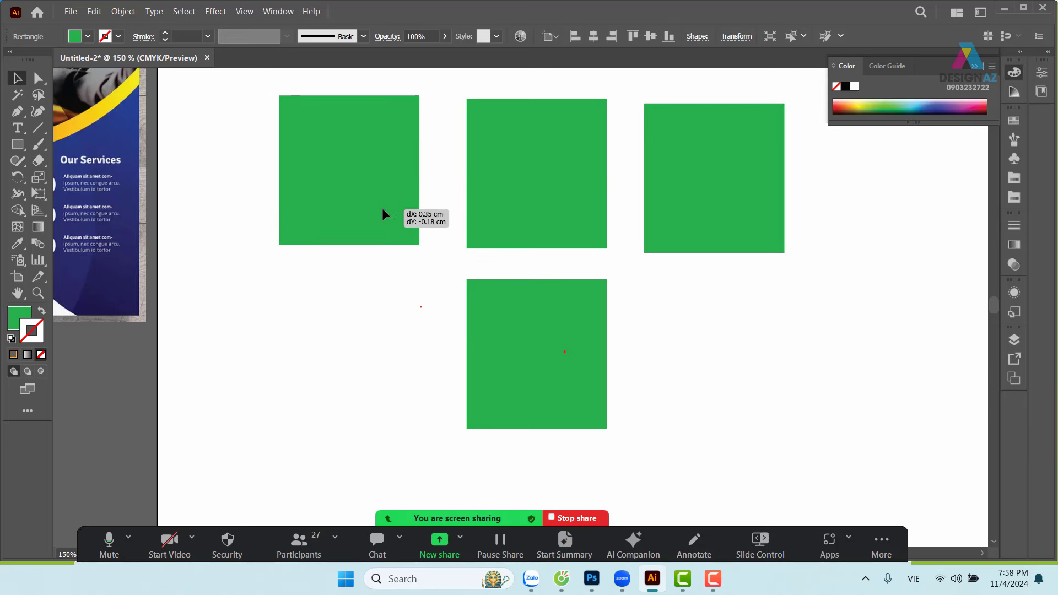
drag(686, 195, 680, 203)
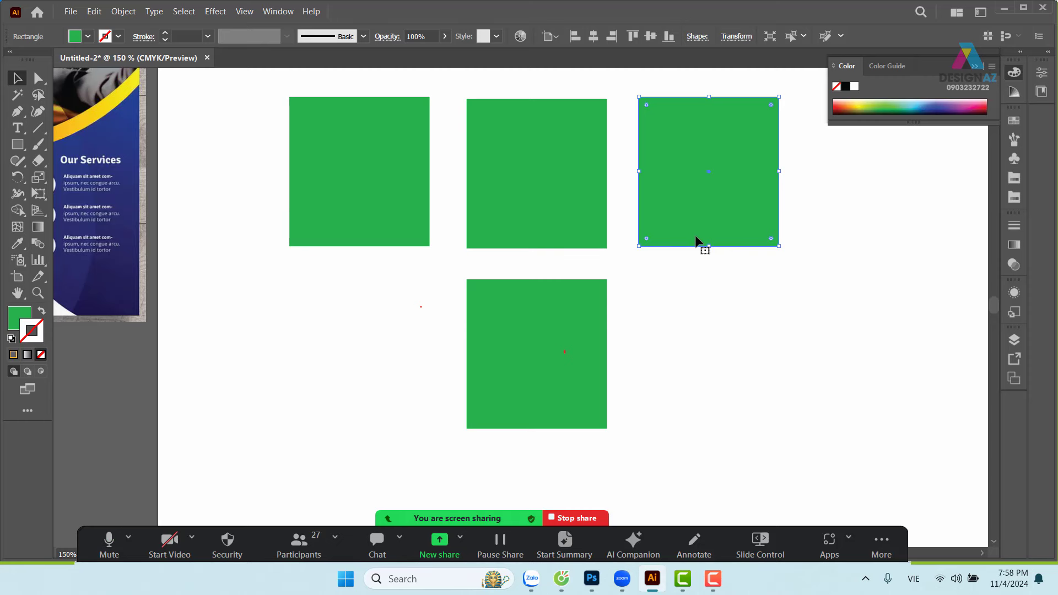
Step: Scale the four new squares down together and move them up under the top shapes
mouse_move(680, 160)
mouse_down()
mouse_move(586, 274)
mouse_move(467, 182)
mouse_move(556, 109)
mouse_move(664, 90)
mouse_move(475, 172)
mouse_move(518, 256)
mouse_up()
drag(698, 141, 182, 434)
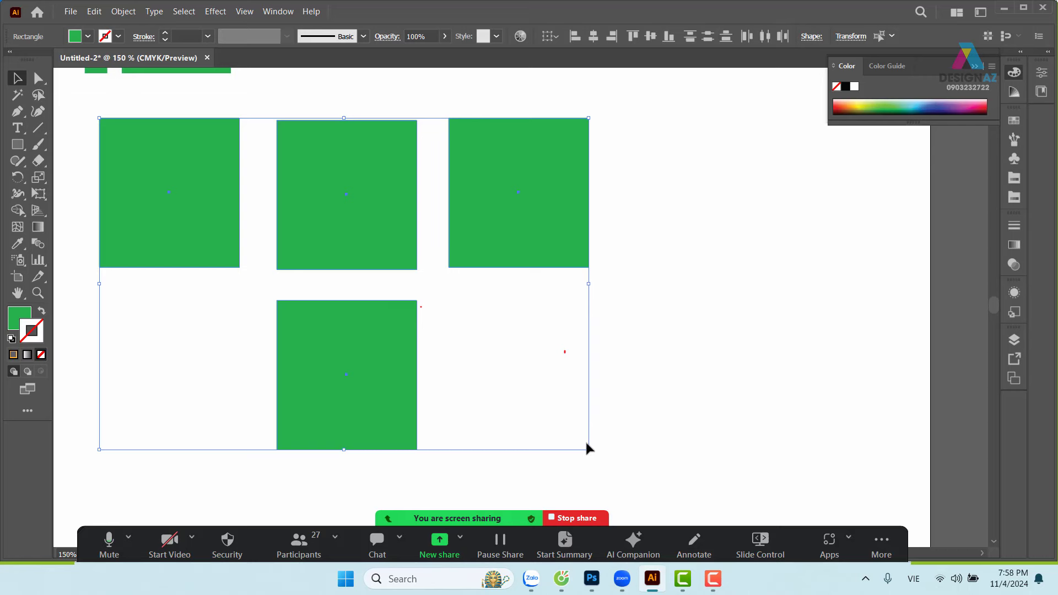
drag(588, 447, 359, 253)
scroll(358, 253, left, 5)
scroll(358, 253, up, 3)
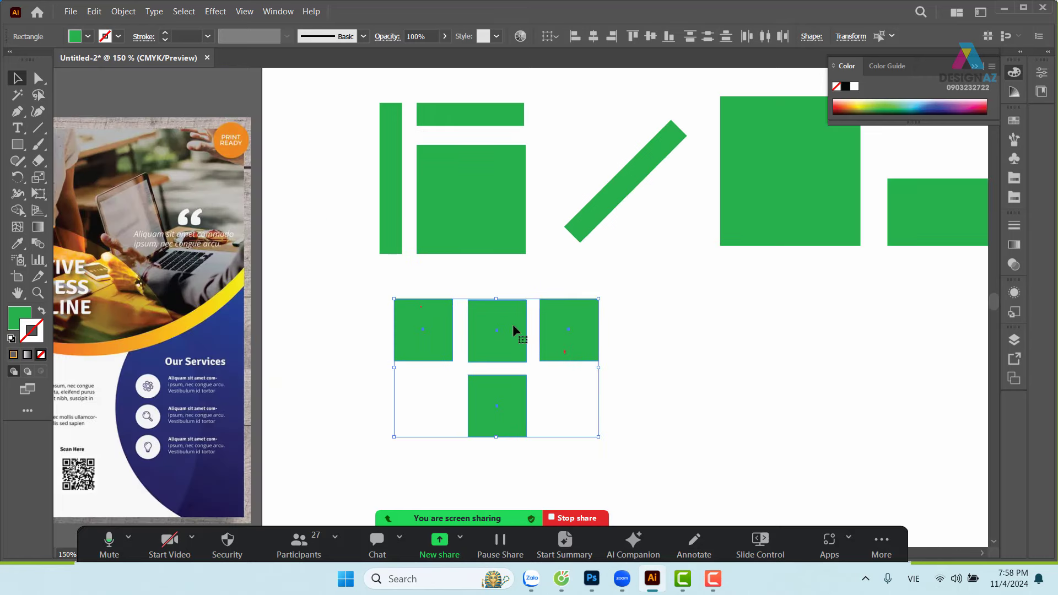
drag(512, 325, 499, 305)
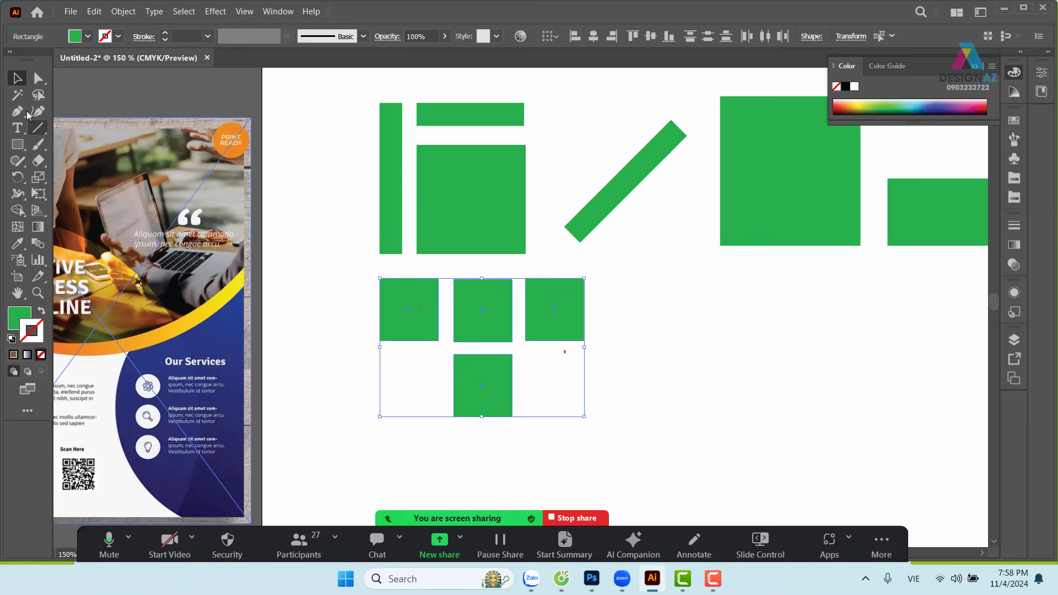
drag(532, 408, 359, 347)
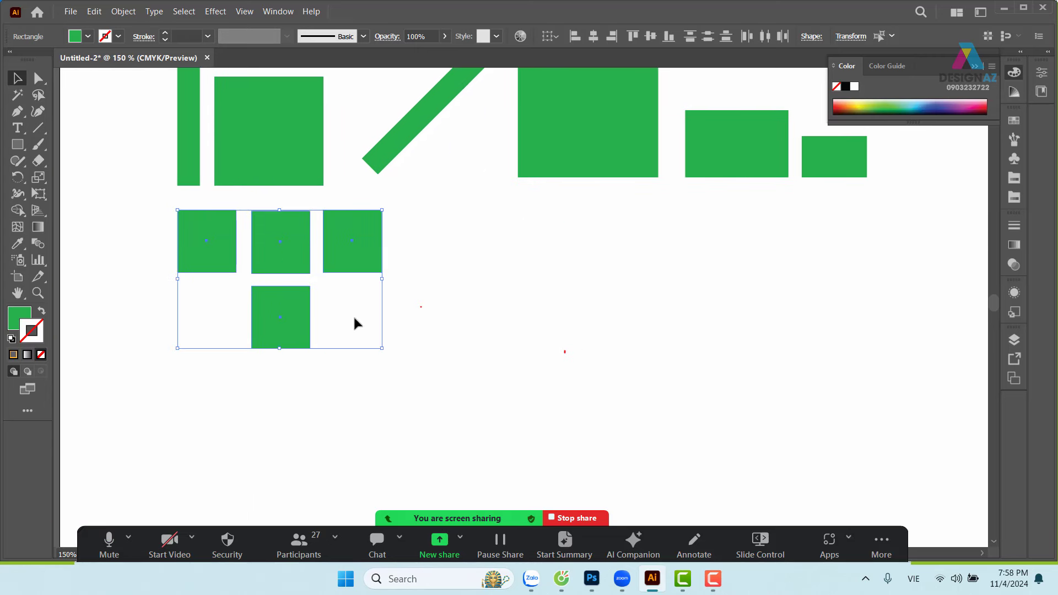
drag(564, 303, 504, 301)
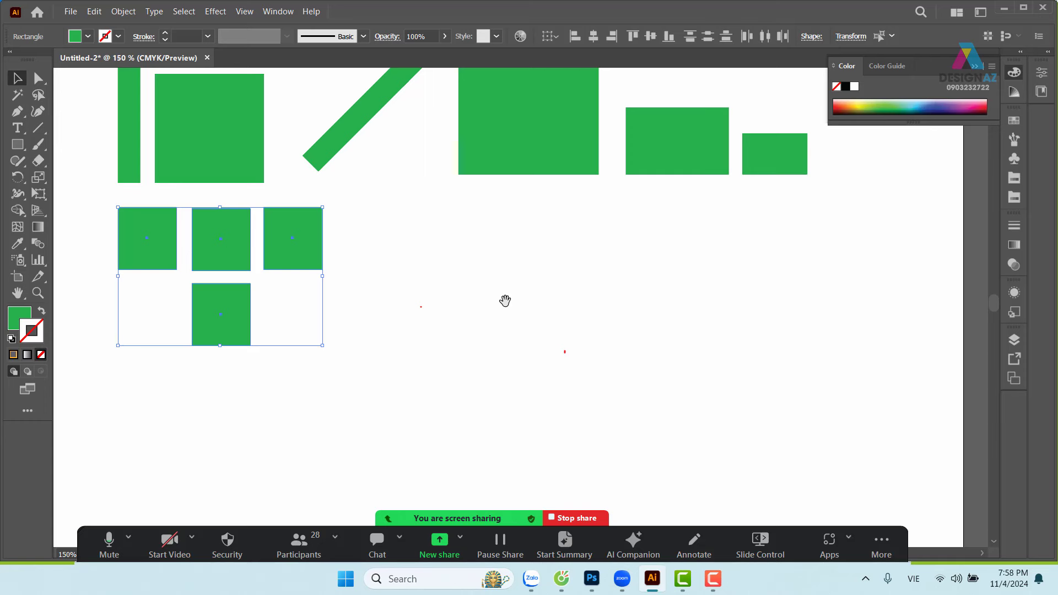
Step: Duplicate the large green square directly beneath it
click(641, 329)
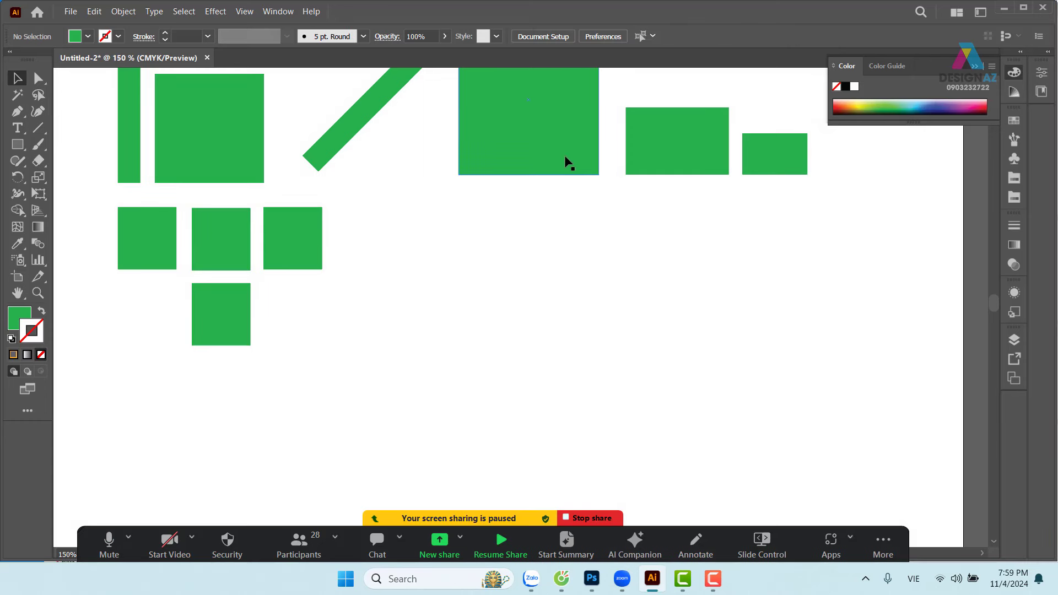
drag(567, 160, 558, 220)
key(ctrl+z)
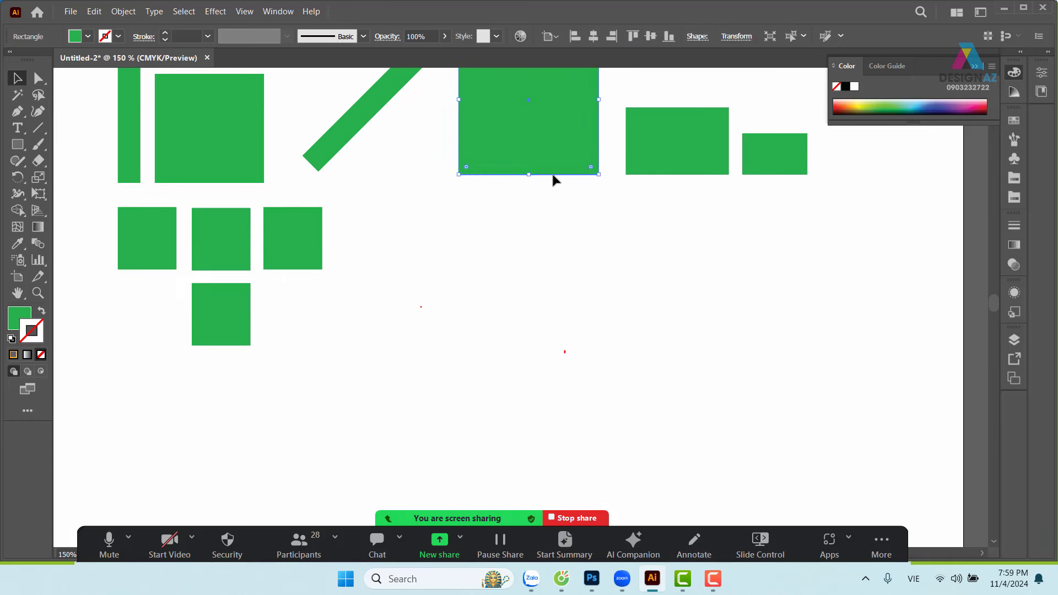
drag(546, 118, 503, 315)
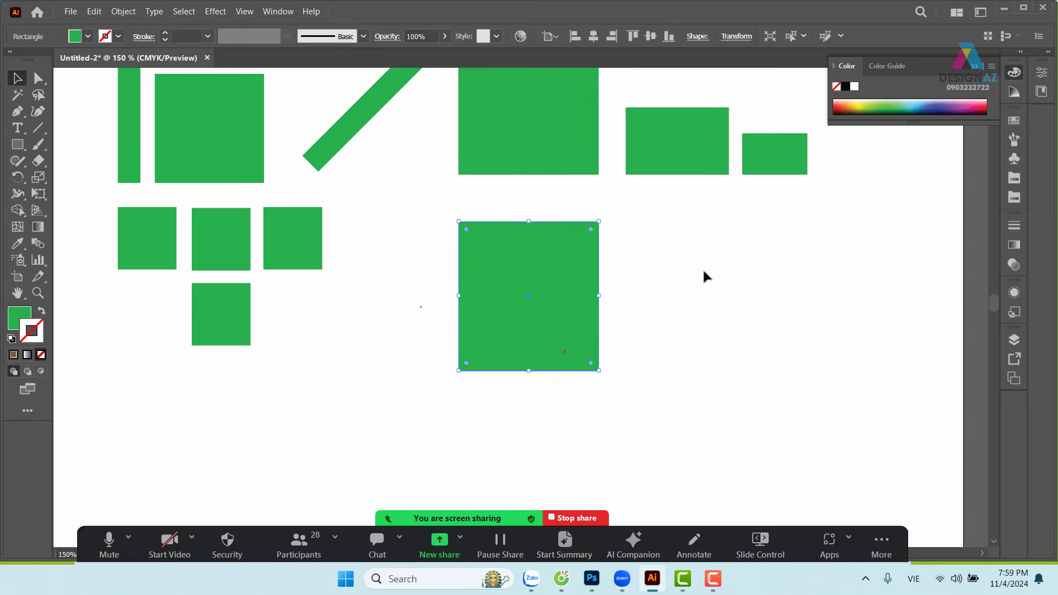
Step: Fill the copy orange and nudge it up toward the green square
click(1014, 120)
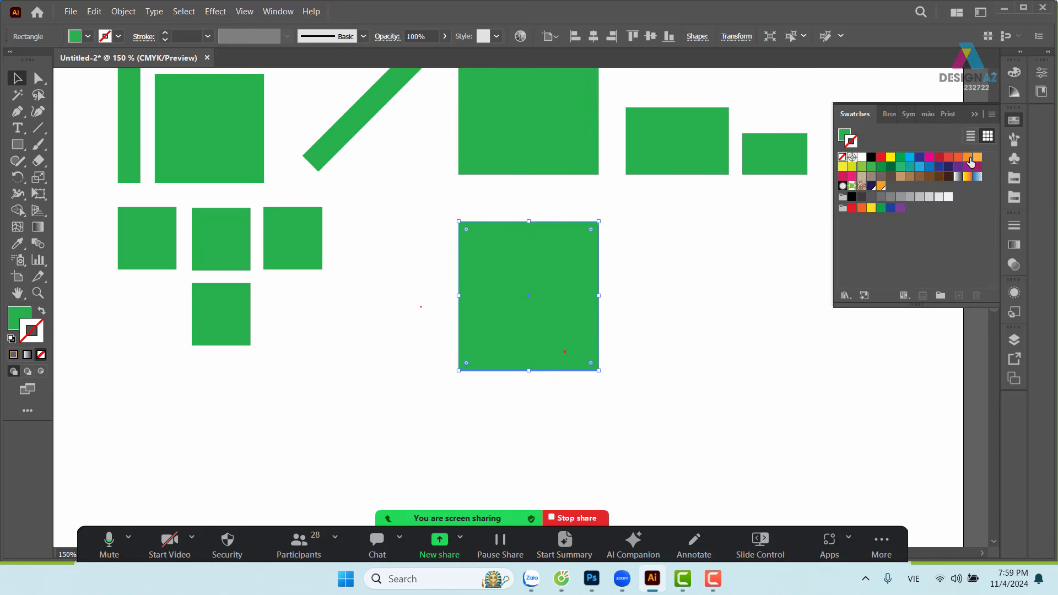
click(968, 157)
key(ctrl+z)
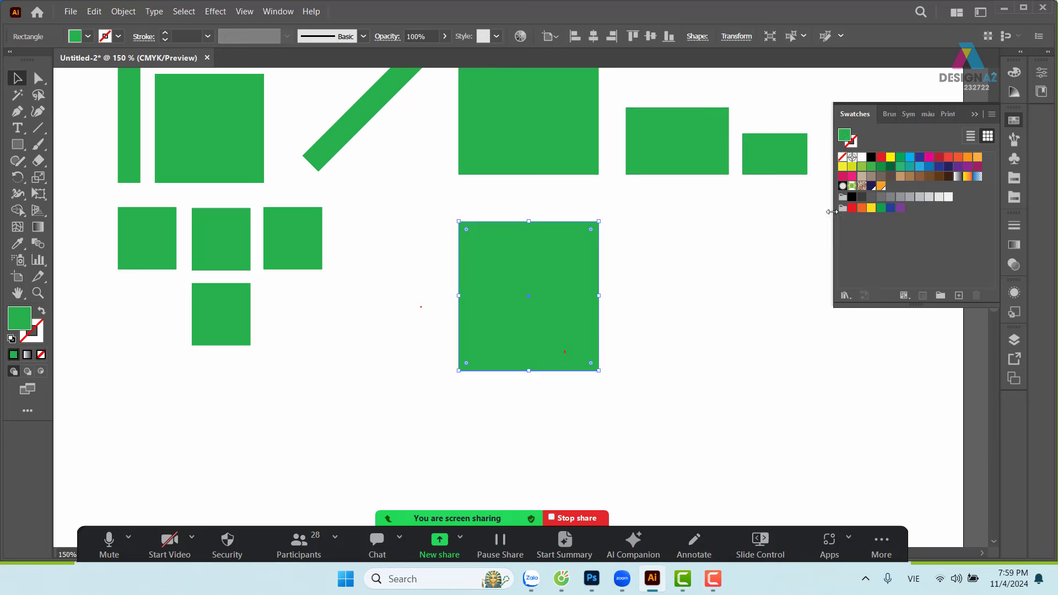
click(959, 157)
click(968, 157)
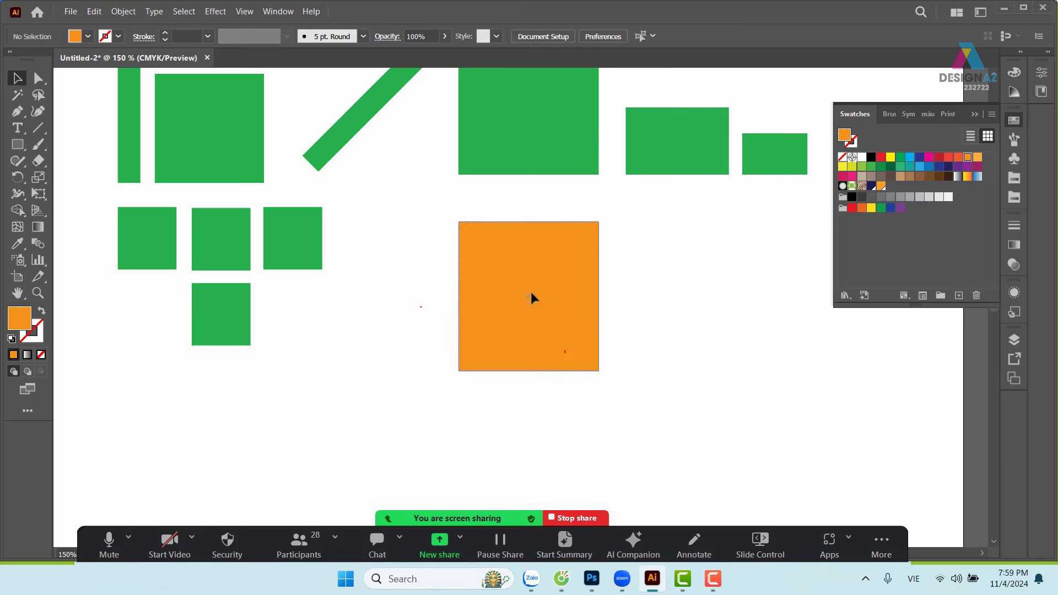
drag(533, 296, 533, 276)
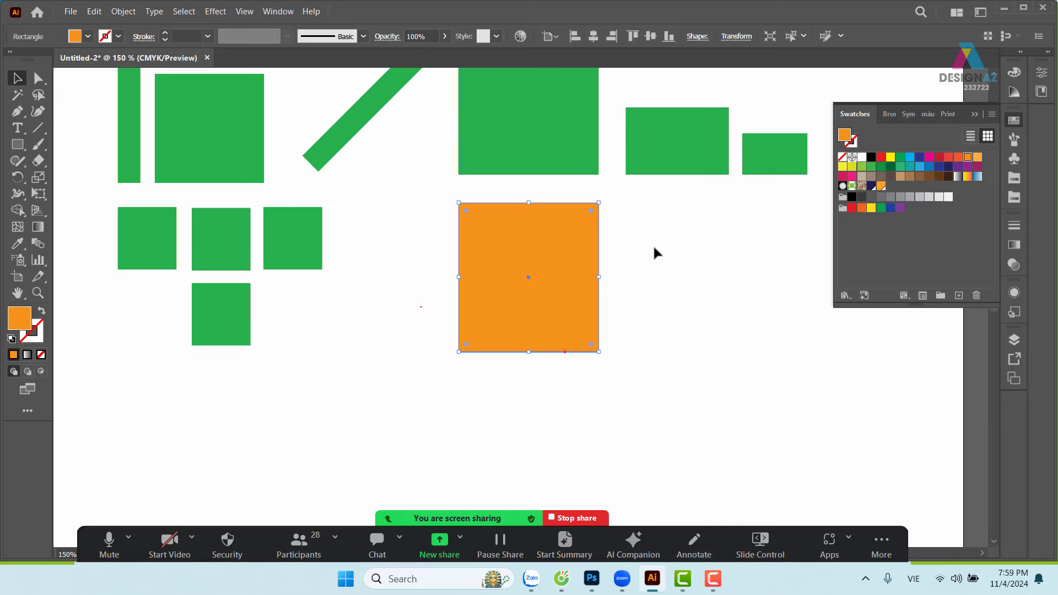
click(548, 276)
click(94, 11)
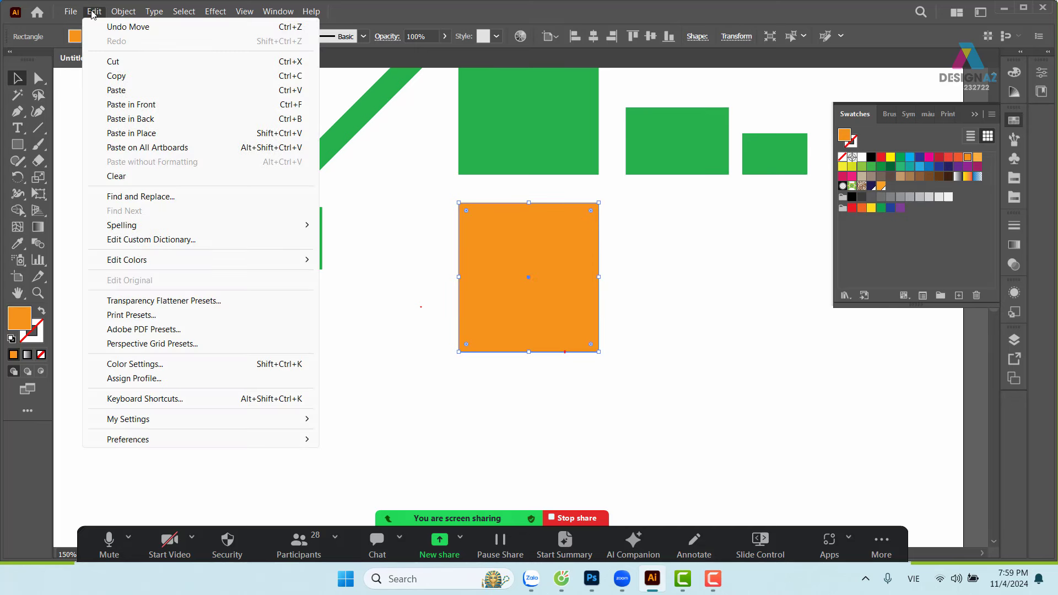
Step: Paste a blue copy behind the orange square and shift the orange one to reveal it
click(123, 79)
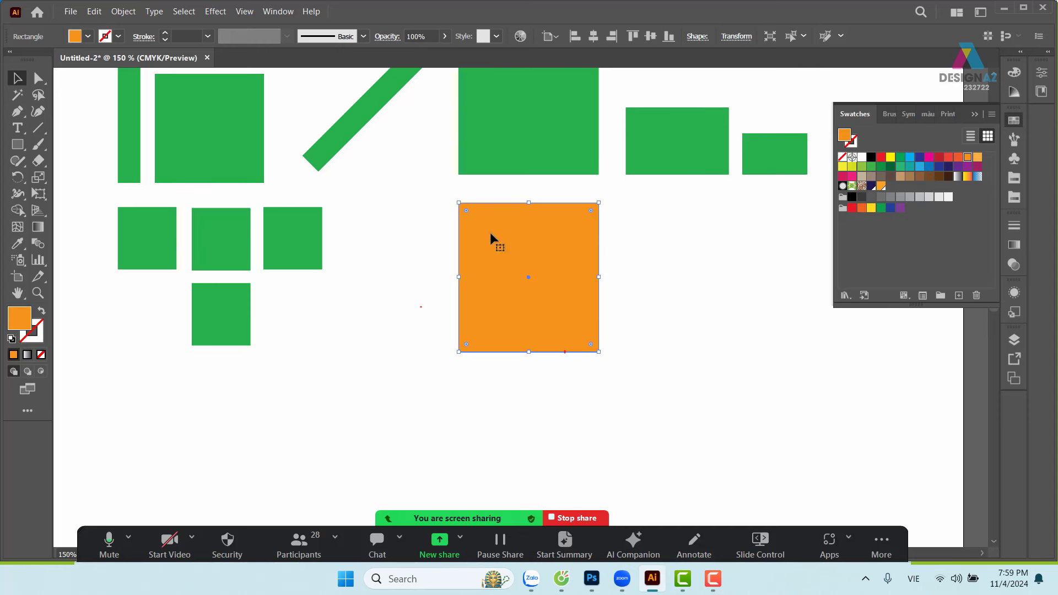
click(95, 11)
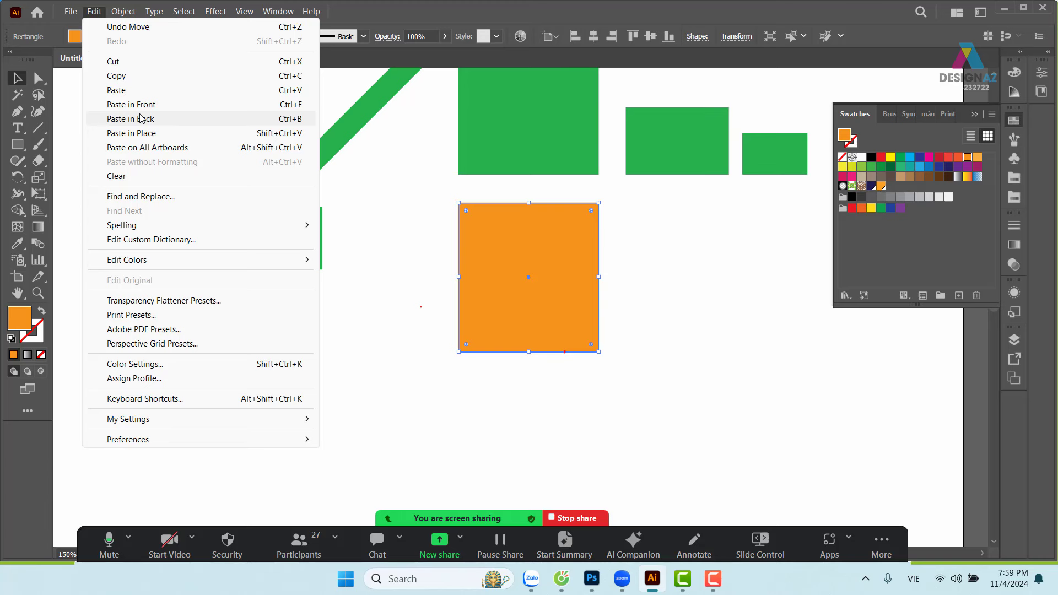
click(142, 118)
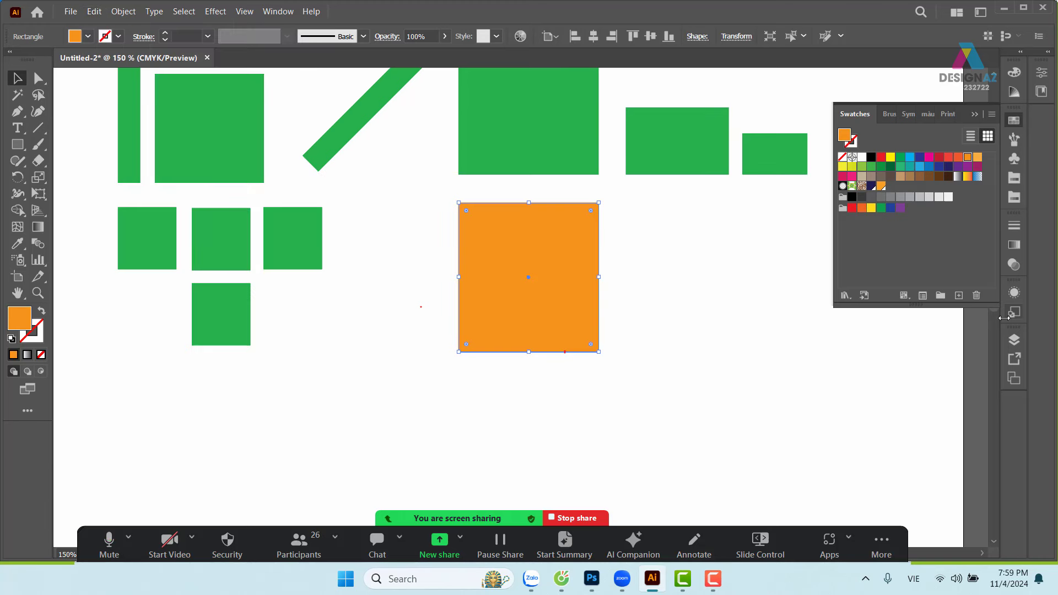
click(930, 168)
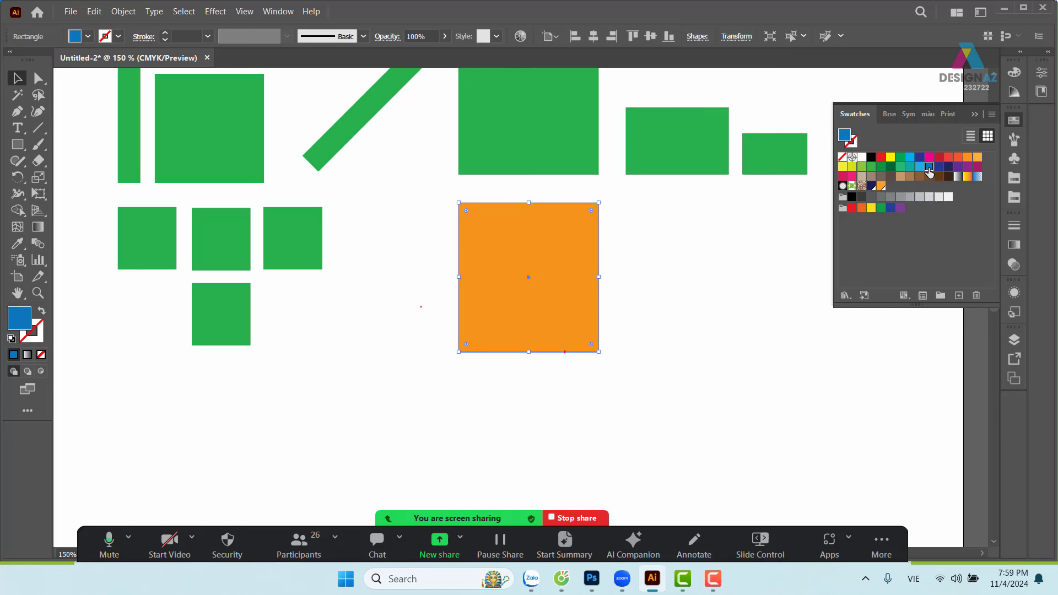
click(682, 290)
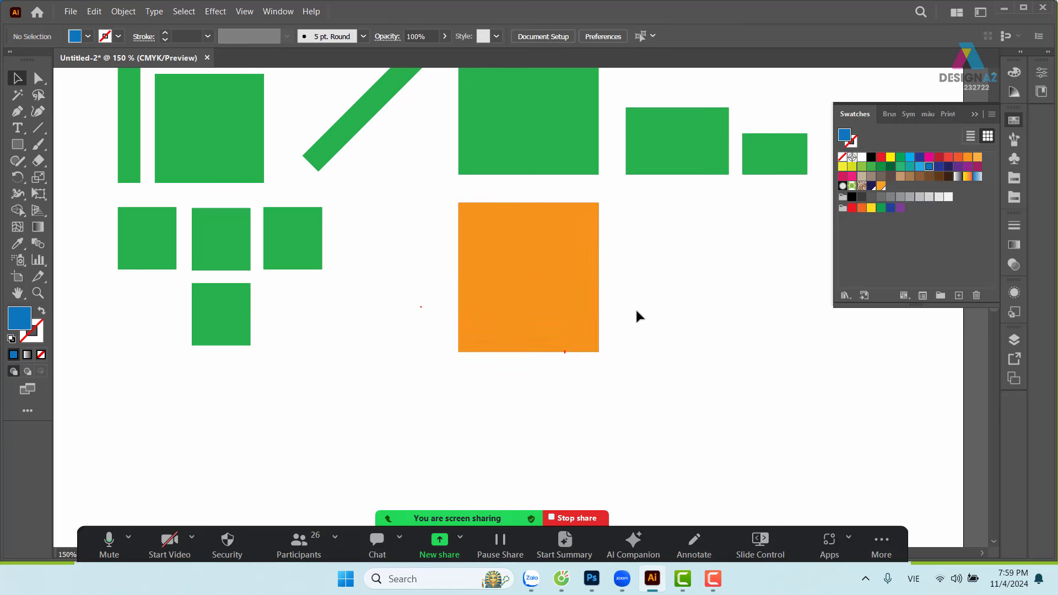
mouse_move(527, 331)
mouse_down()
mouse_move(463, 353)
mouse_move(474, 380)
mouse_up()
drag(736, 348, 581, 334)
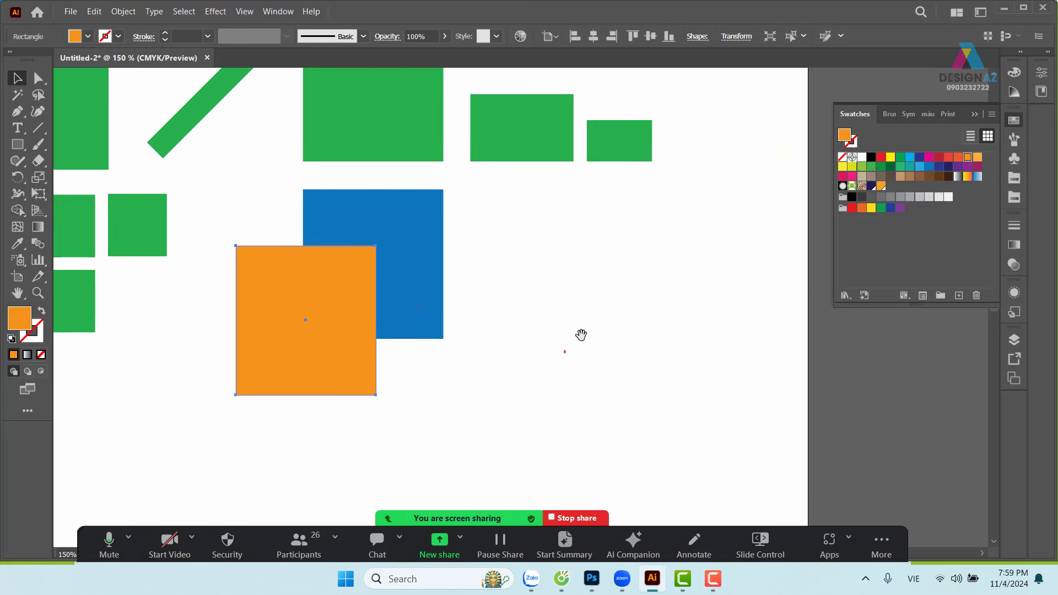
Step: Duplicate the green rectangle straight down, fill the copy red, and nudge it into place
drag(541, 128, 544, 246)
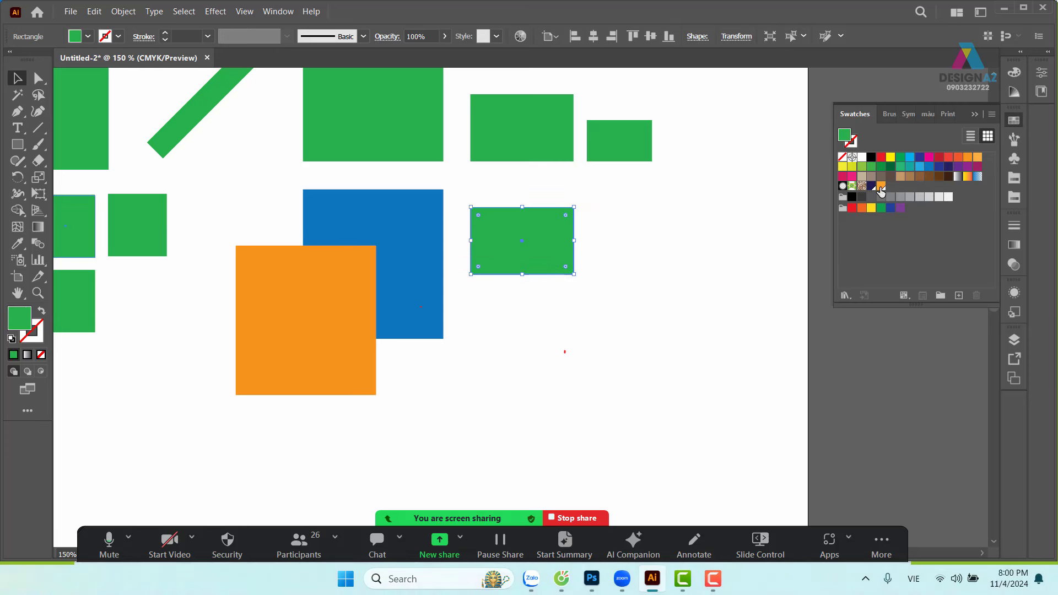
click(939, 157)
click(667, 216)
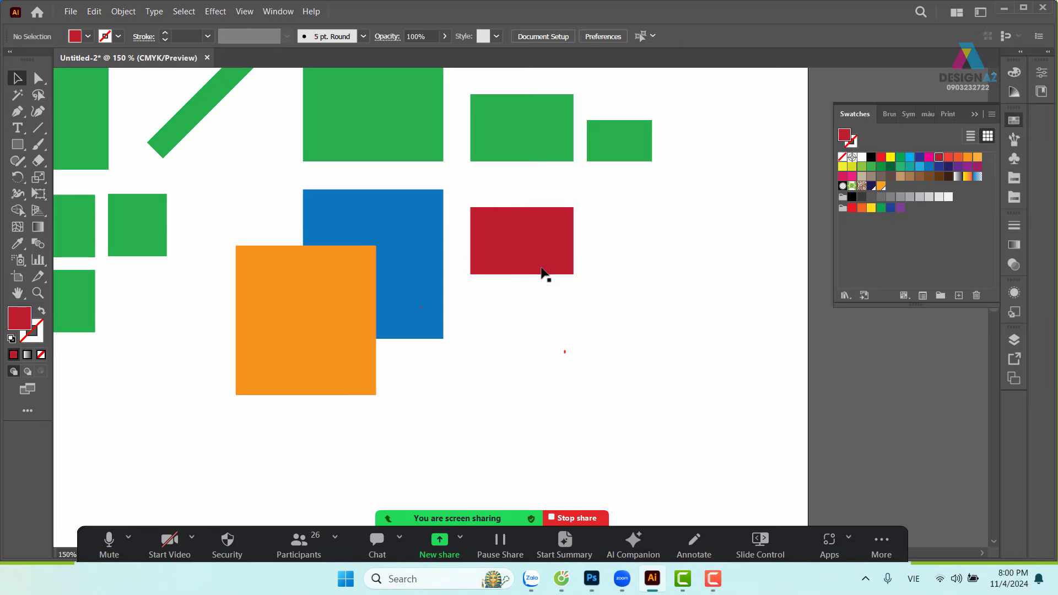
click(532, 269)
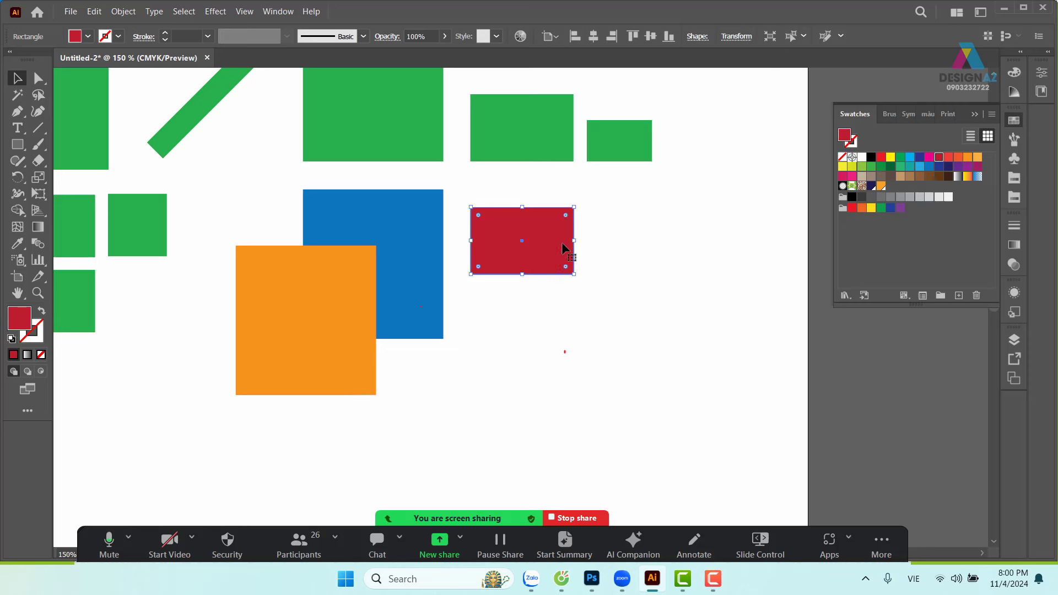
drag(562, 246, 562, 244)
click(666, 331)
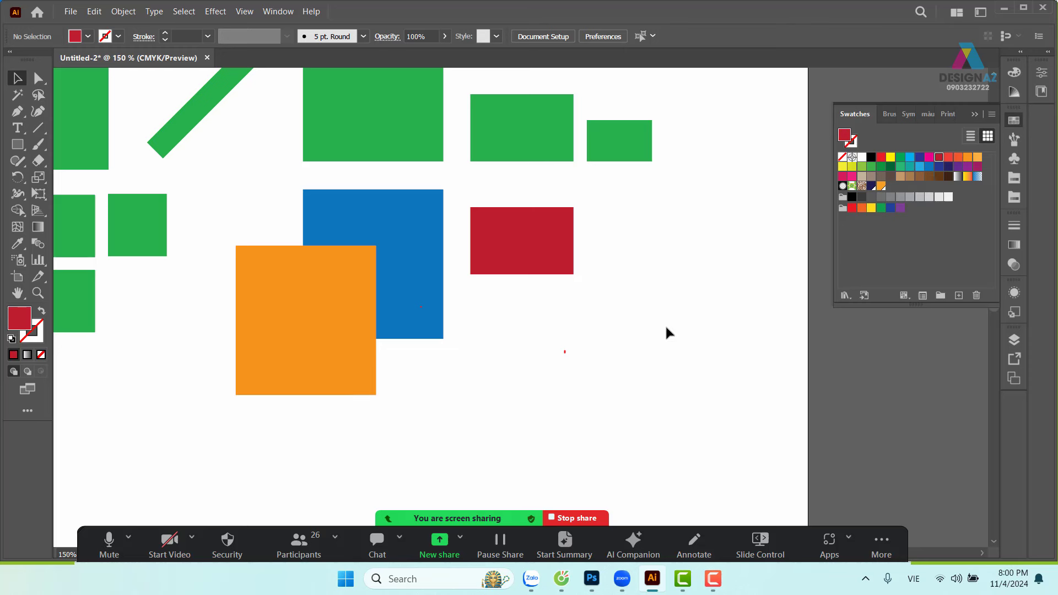
click(913, 579)
click(888, 454)
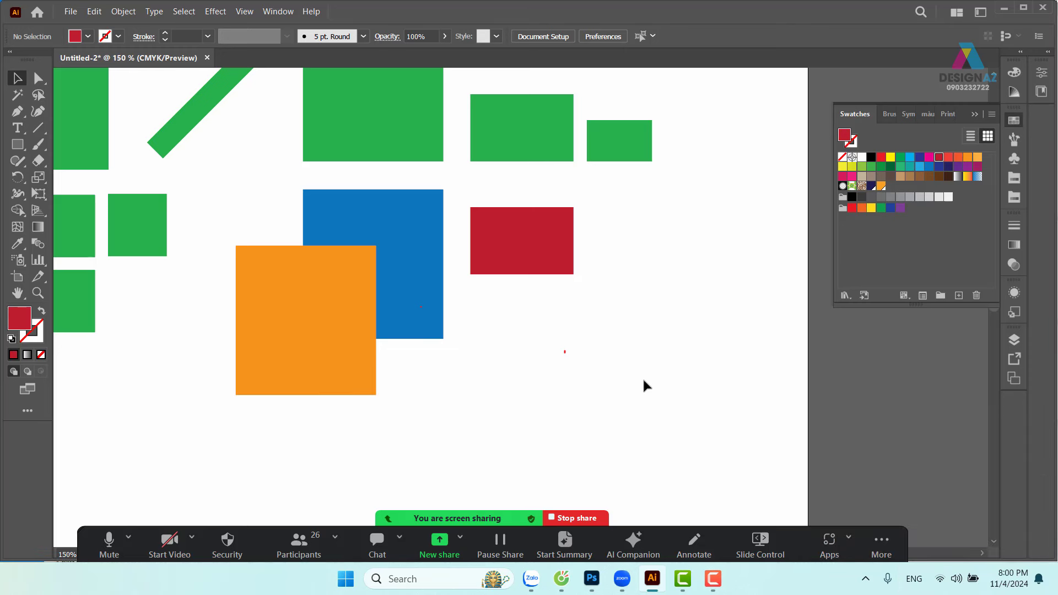
Step: Paste a purple copy in front of the red rectangle, offset down-right over its lower corner
key(ctrl+equal)
key(ctrl+equal)
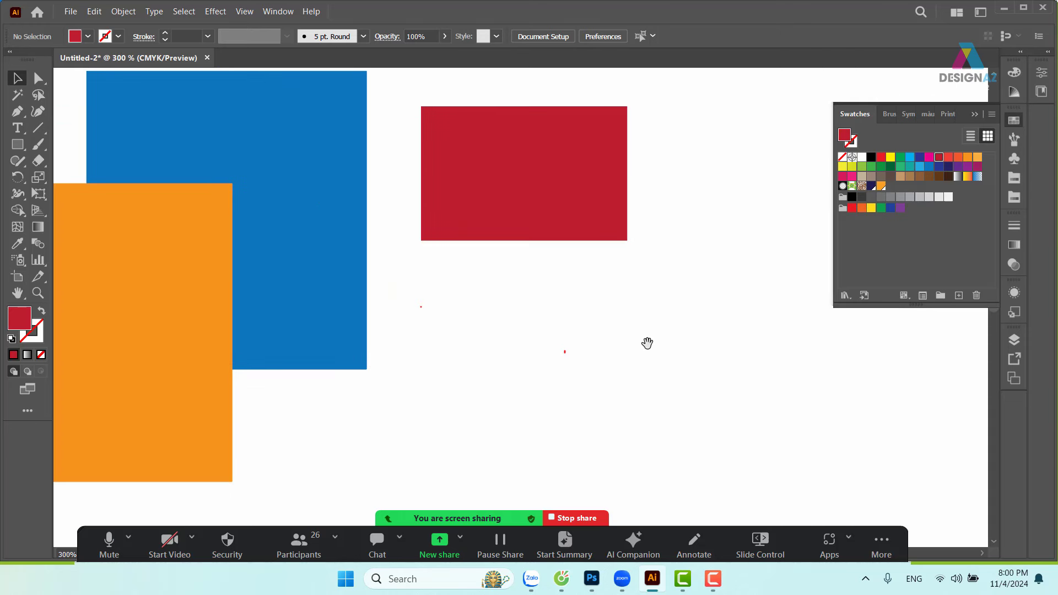
drag(643, 342, 647, 394)
click(634, 298)
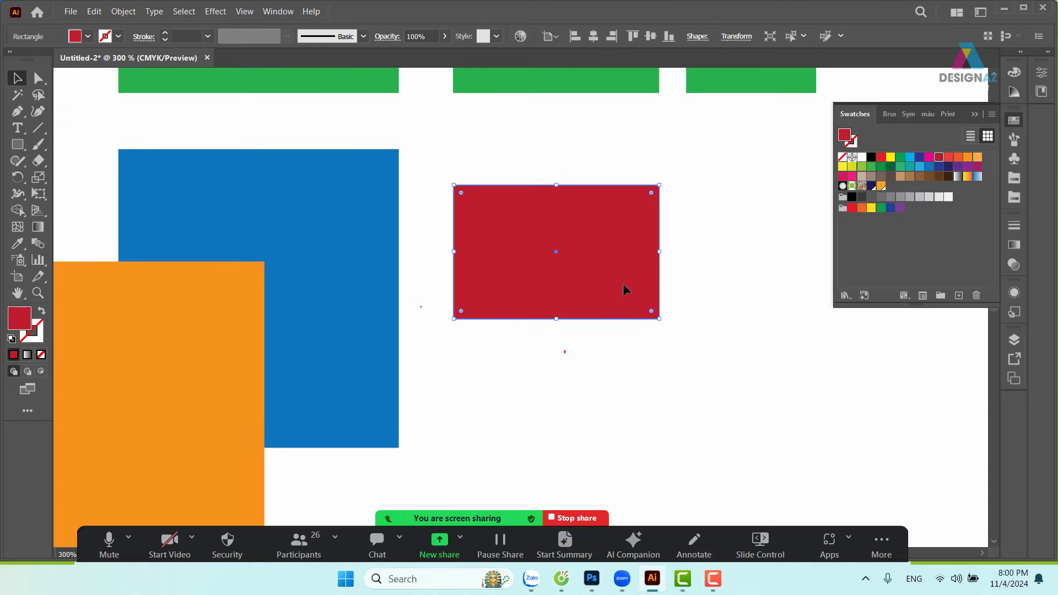
click(94, 11)
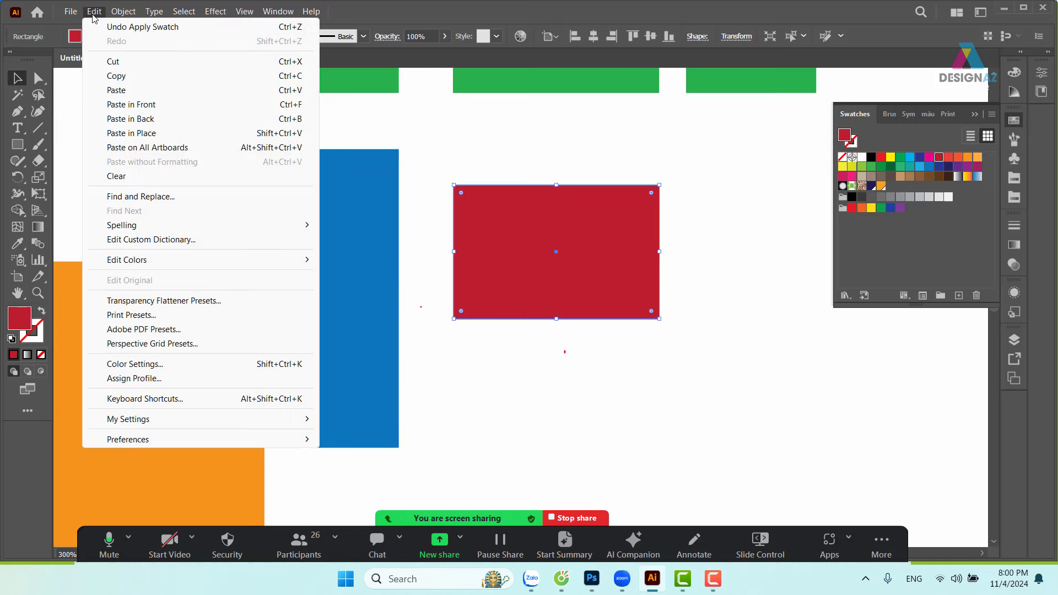
click(117, 84)
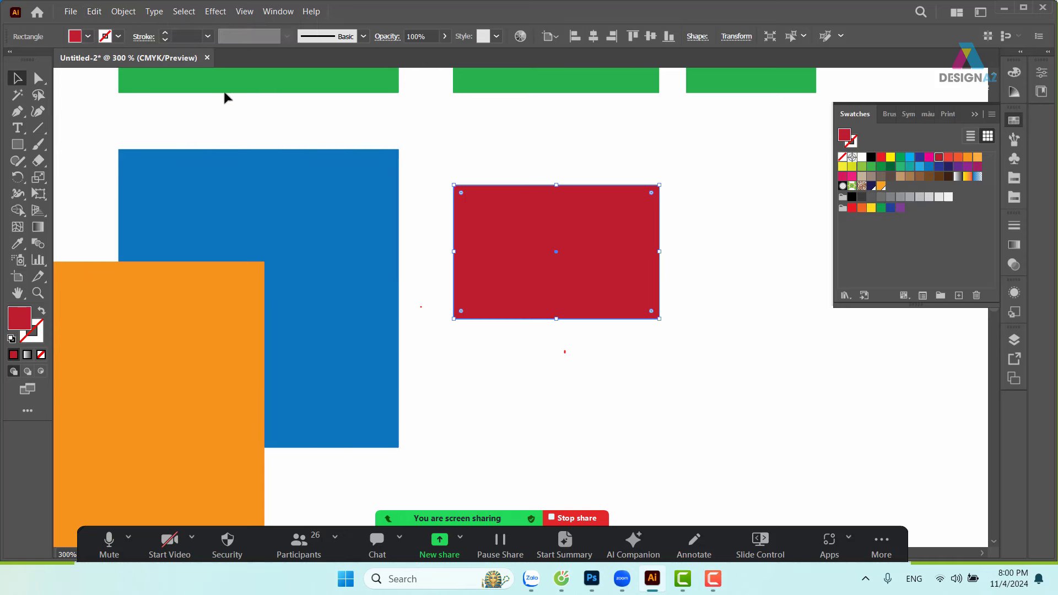
click(94, 13)
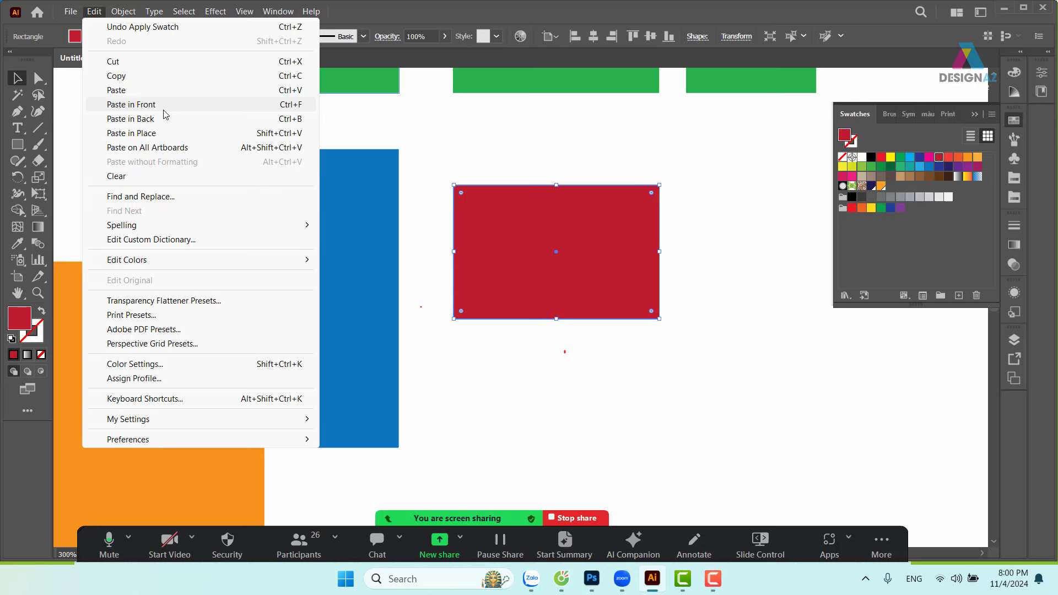
click(163, 107)
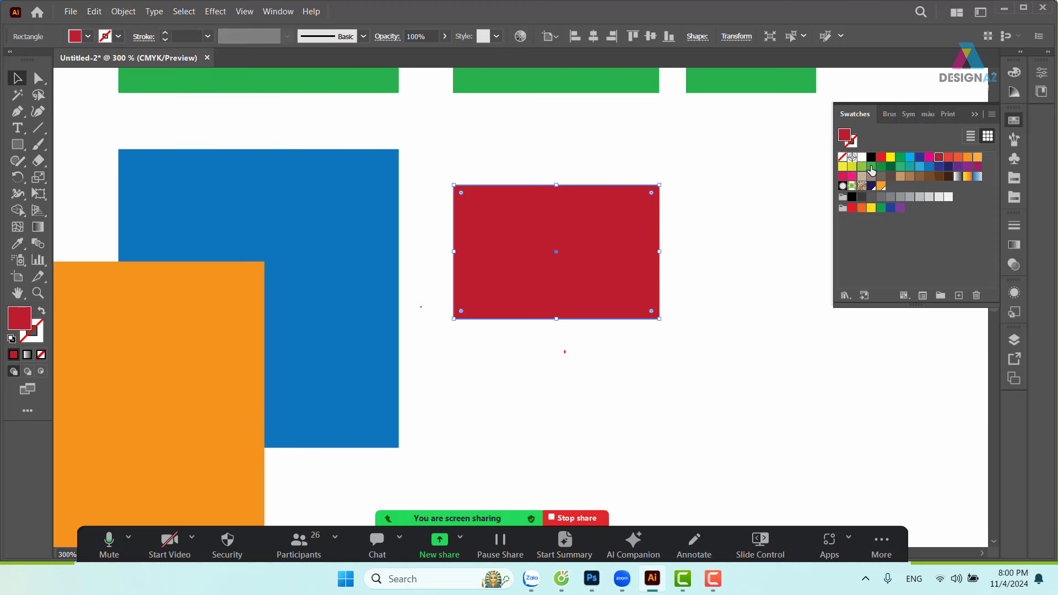
click(968, 166)
drag(598, 248, 592, 379)
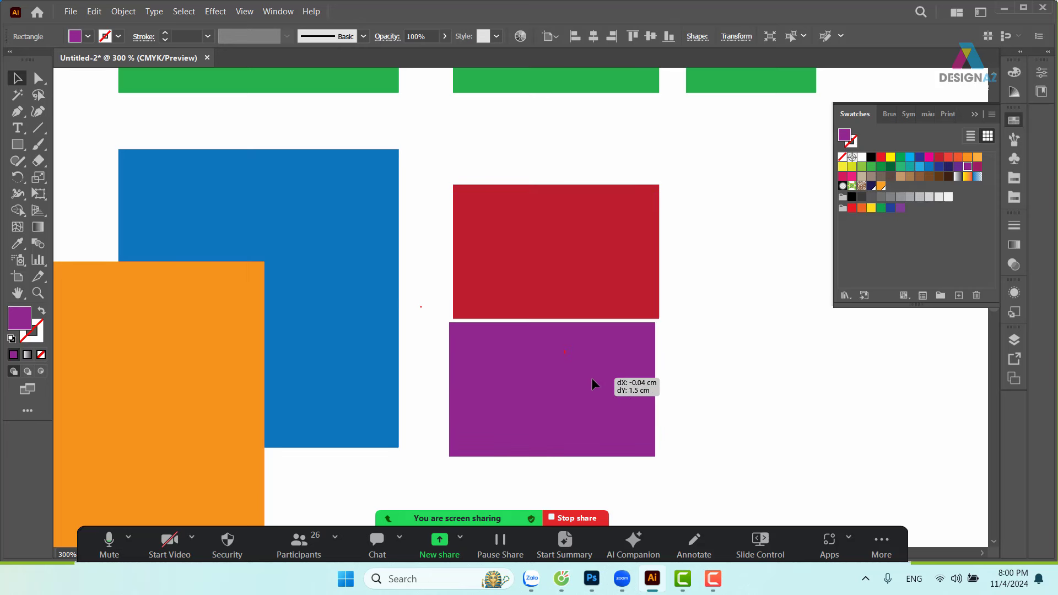
drag(592, 380, 682, 334)
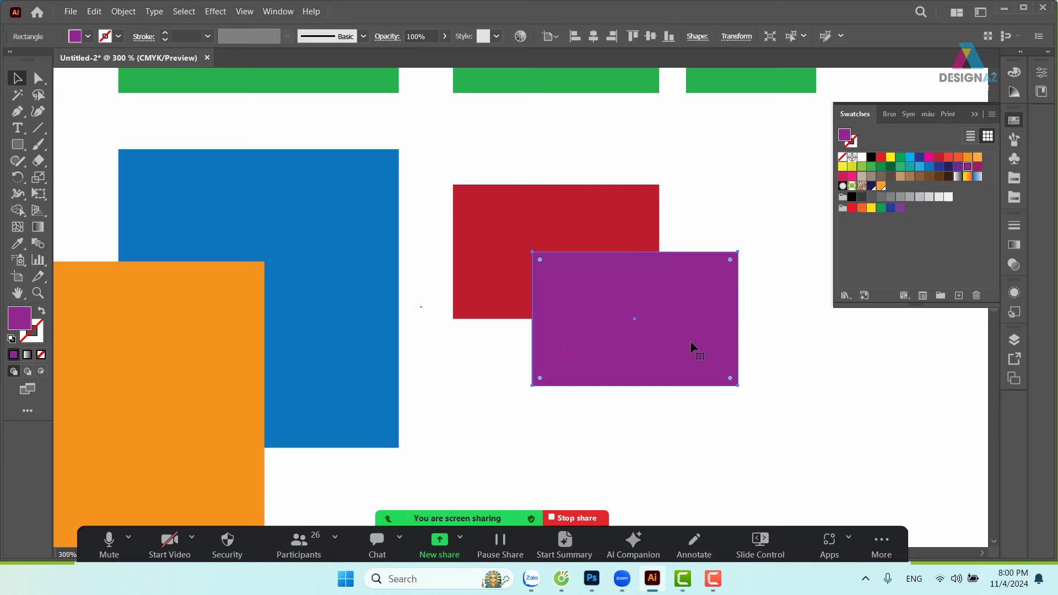
key(ctrl+1)
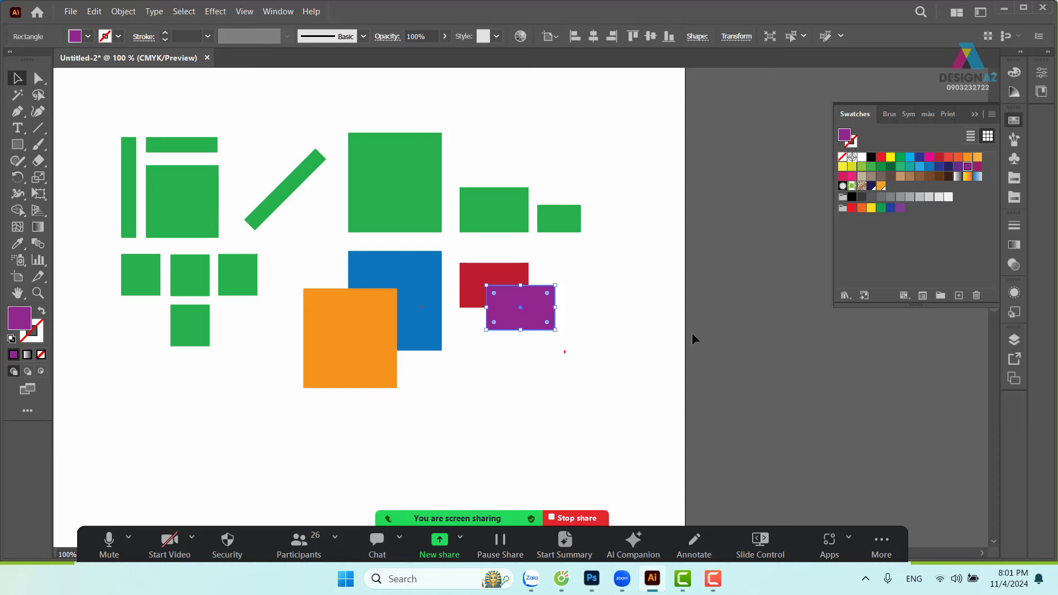
Step: Alt-drag a light orange copy of the orange square down and to the left
mouse_move(402, 327)
mouse_down()
mouse_move(612, 293)
mouse_move(545, 240)
mouse_up()
click(539, 340)
drag(538, 341, 523, 284)
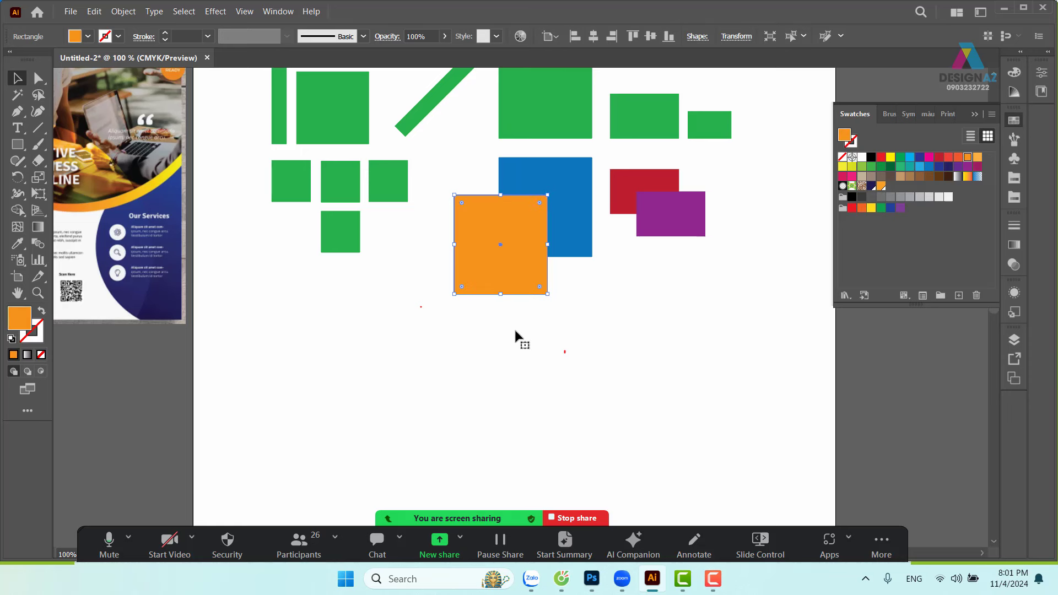
drag(535, 247, 377, 357)
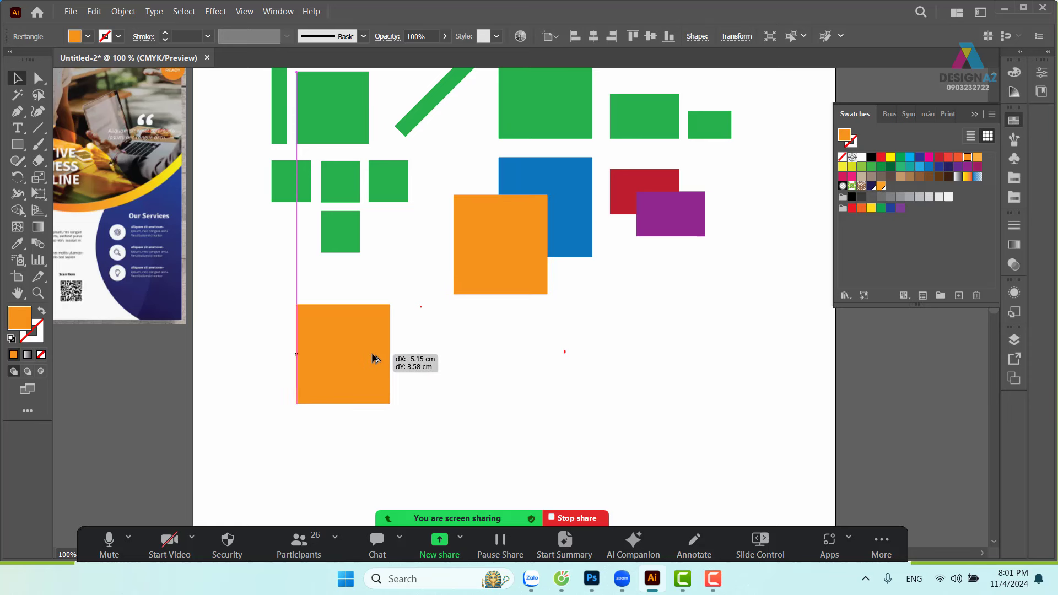
click(978, 157)
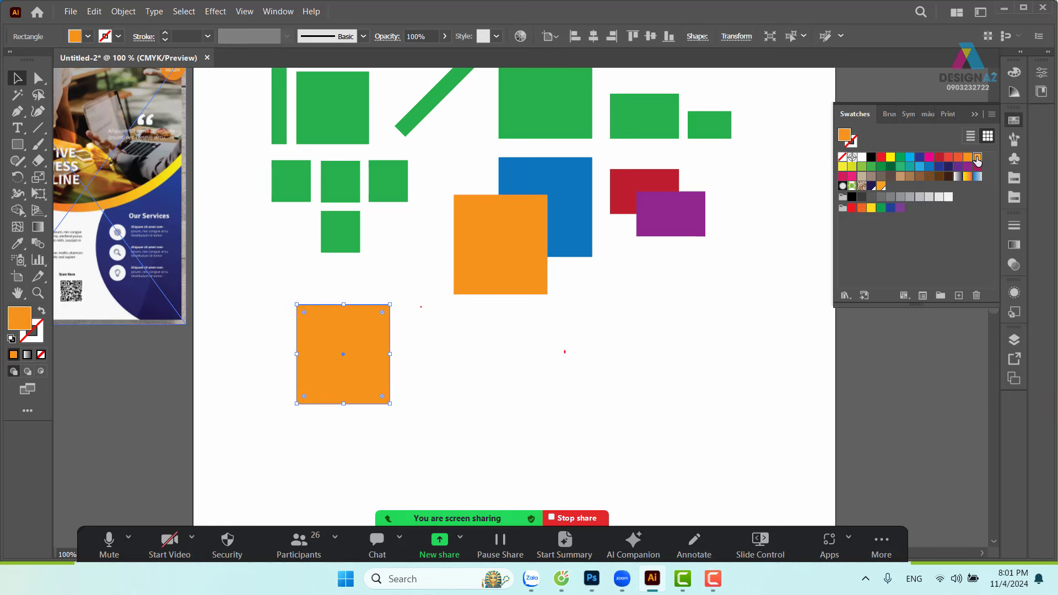
click(550, 363)
Step: Add stepped light blue and pink copies, then shift all three squares slightly left
drag(353, 362, 398, 418)
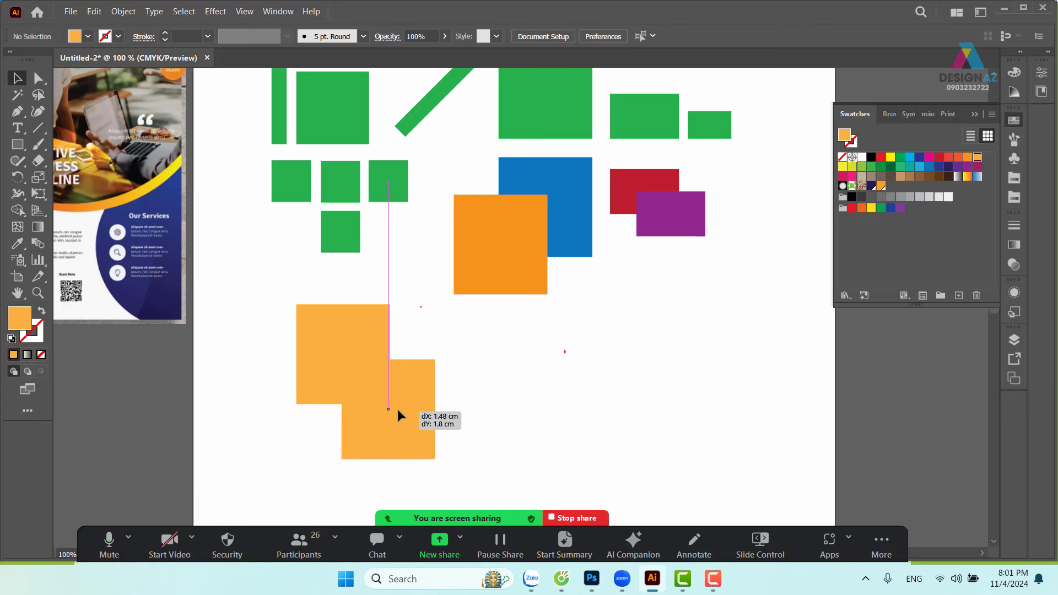
click(920, 167)
click(517, 380)
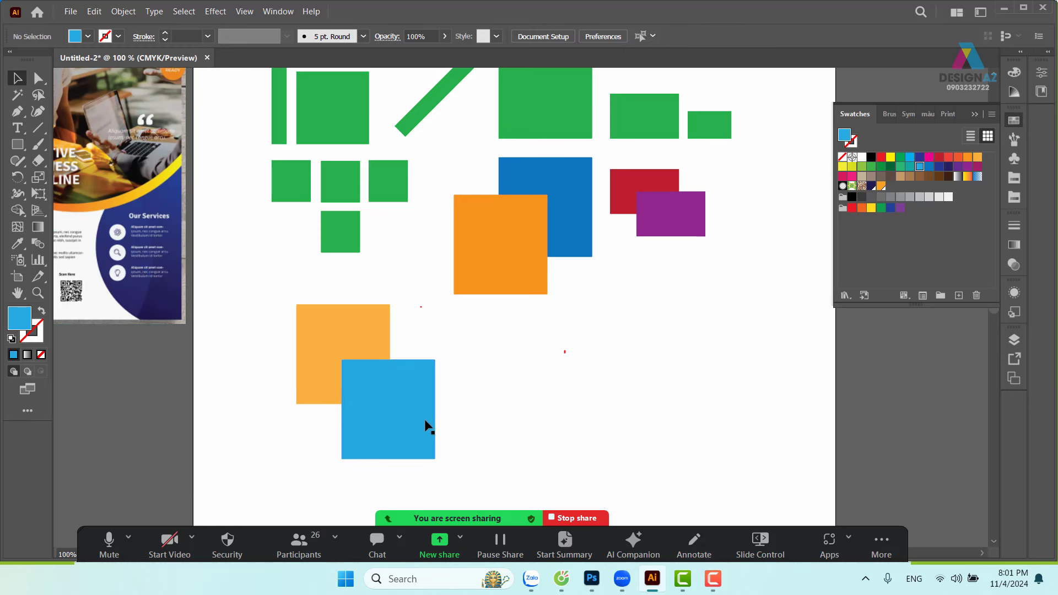
drag(403, 415, 425, 338)
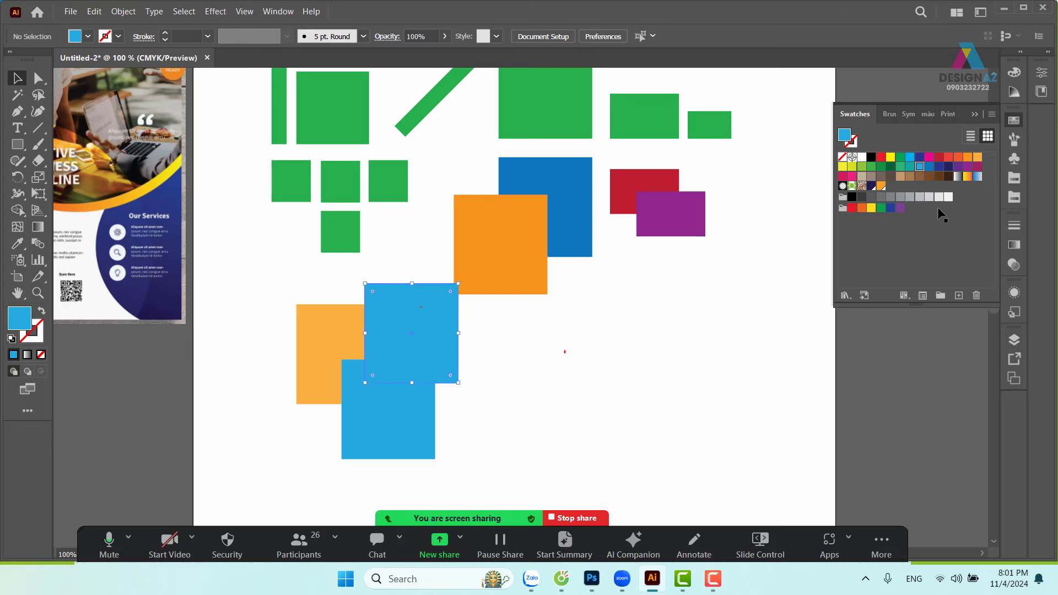
click(843, 177)
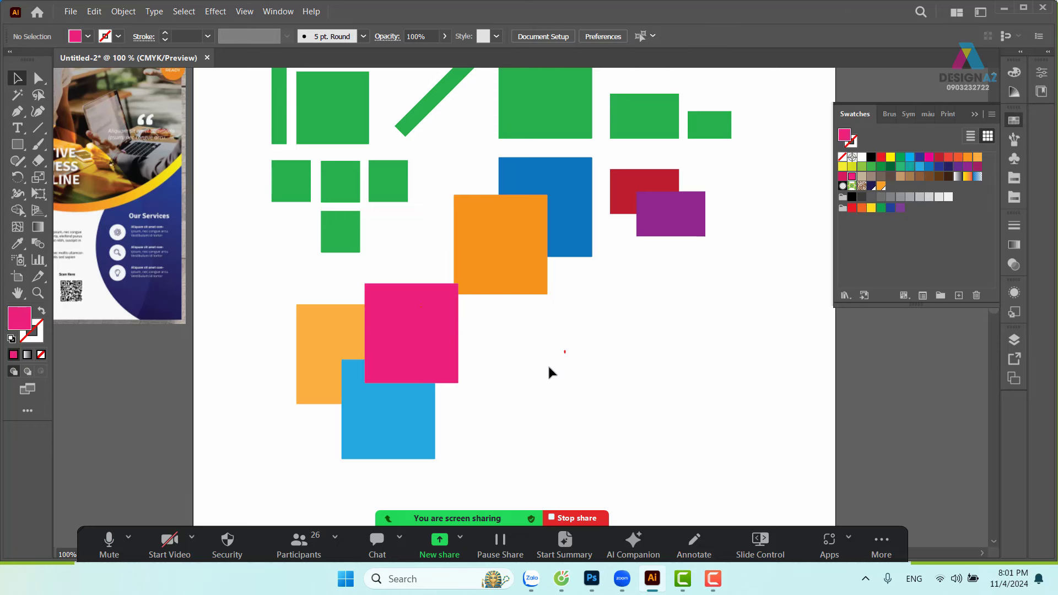
drag(524, 339, 352, 422)
drag(380, 389, 341, 399)
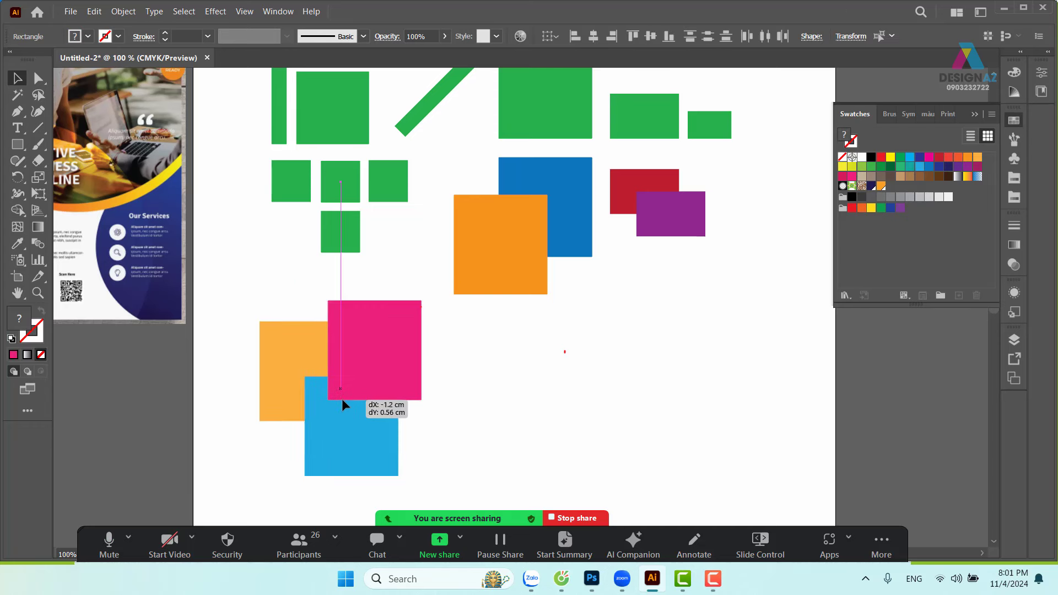
Step: Scale the light orange, light blue and pink squares down slightly and shift them up-right
scroll(518, 288, down, 4)
scroll(518, 288, left, 4)
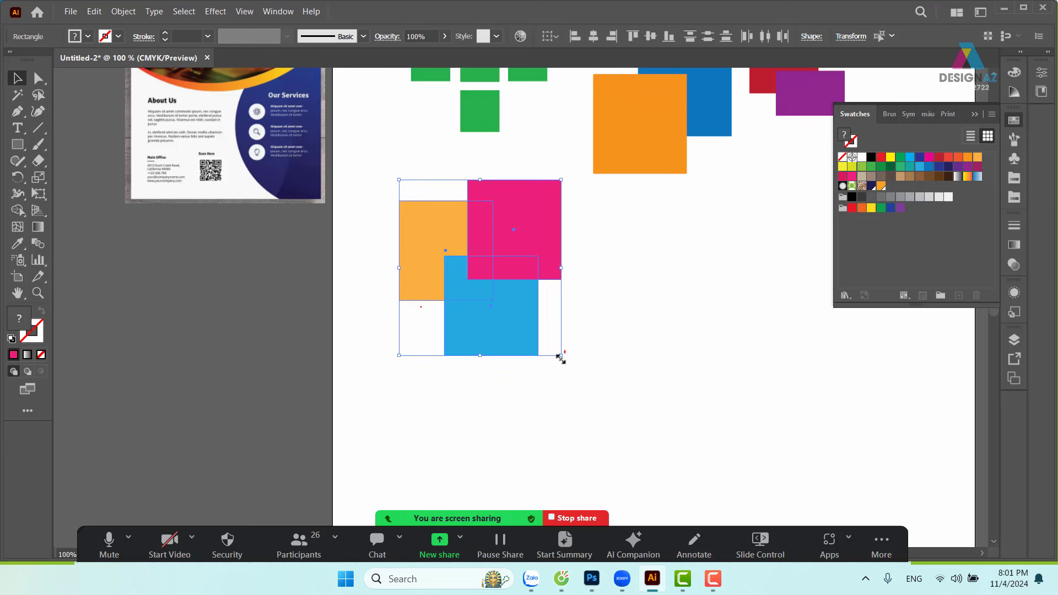
click(572, 260)
click(550, 267)
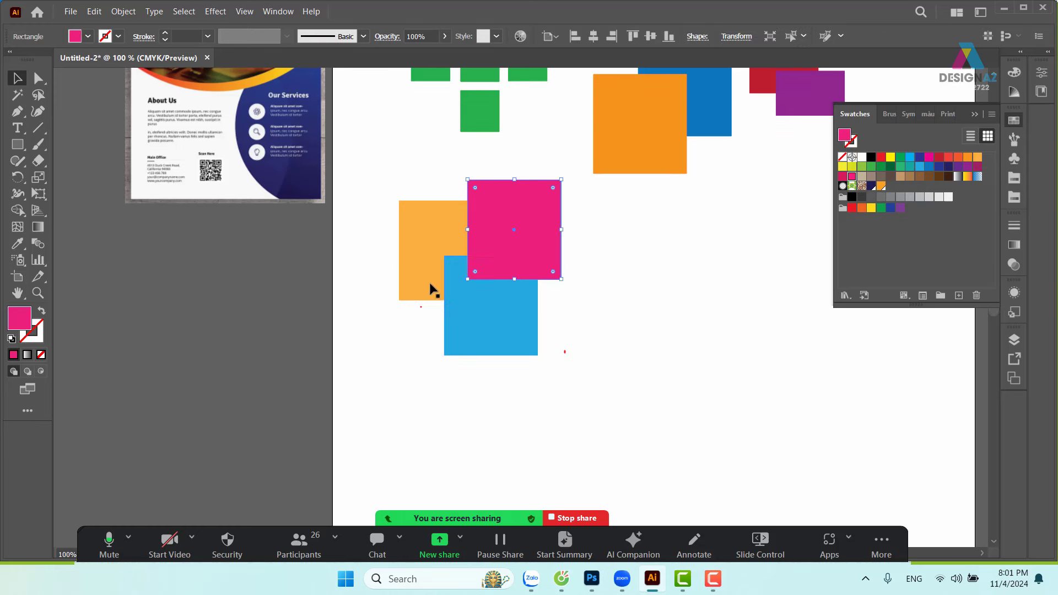
click(594, 237)
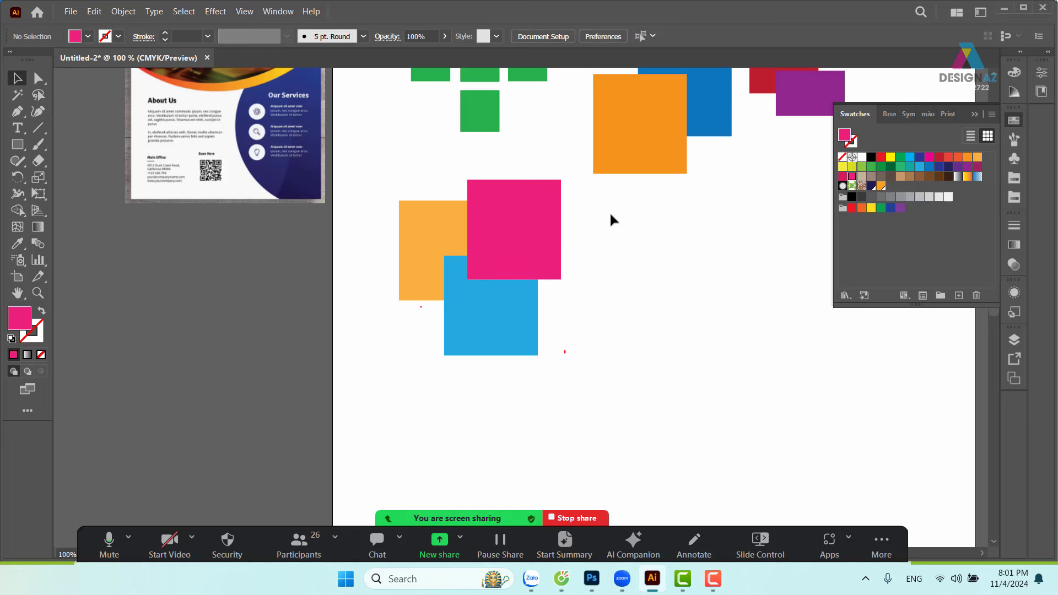
mouse_move(598, 218)
mouse_down()
mouse_move(506, 322)
mouse_move(413, 333)
mouse_up()
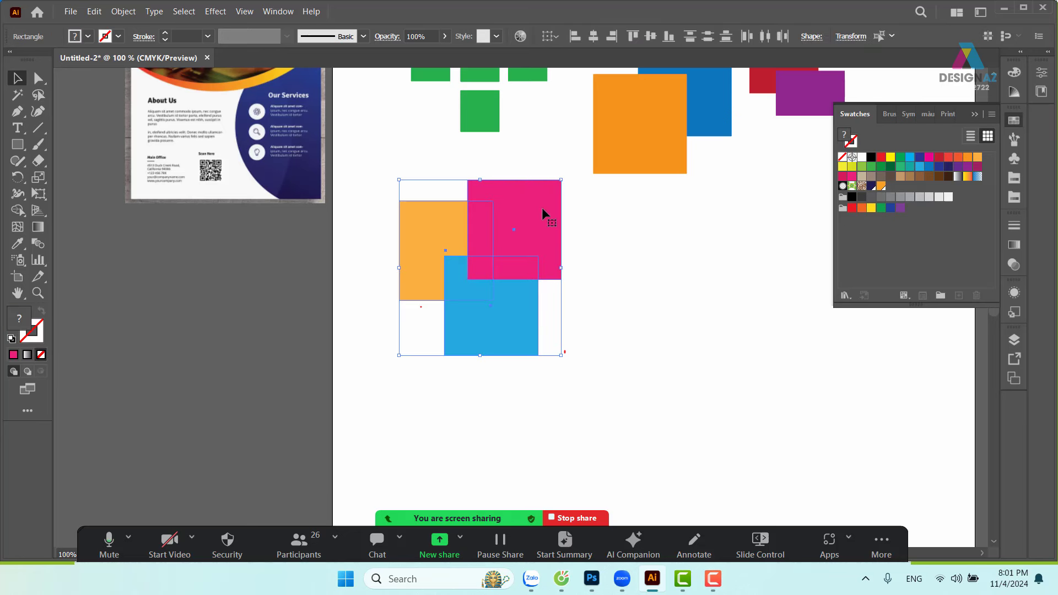
drag(561, 180, 550, 191)
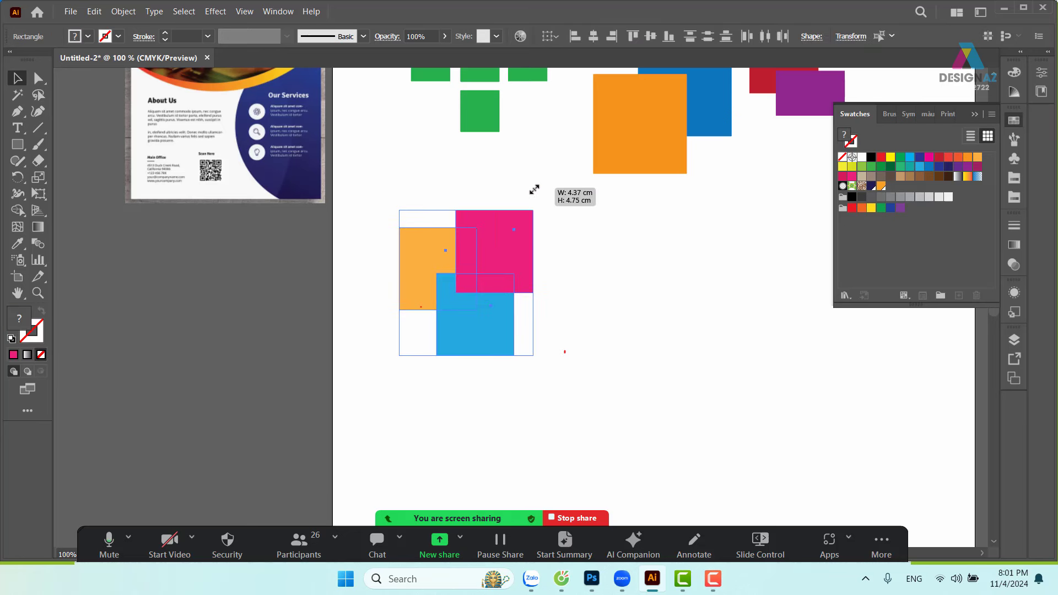
drag(474, 249, 485, 245)
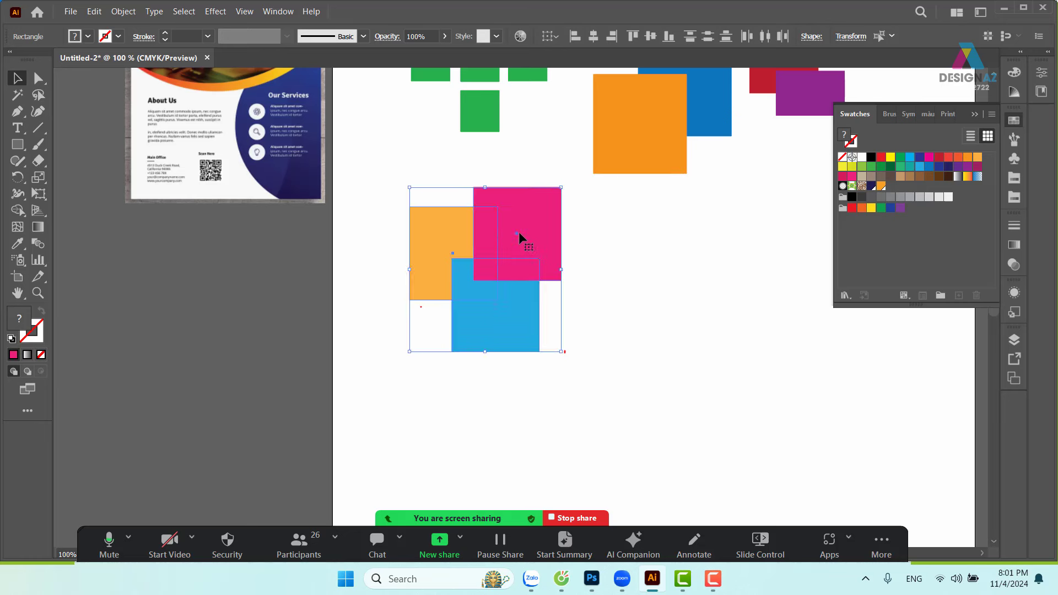
drag(563, 187, 553, 196)
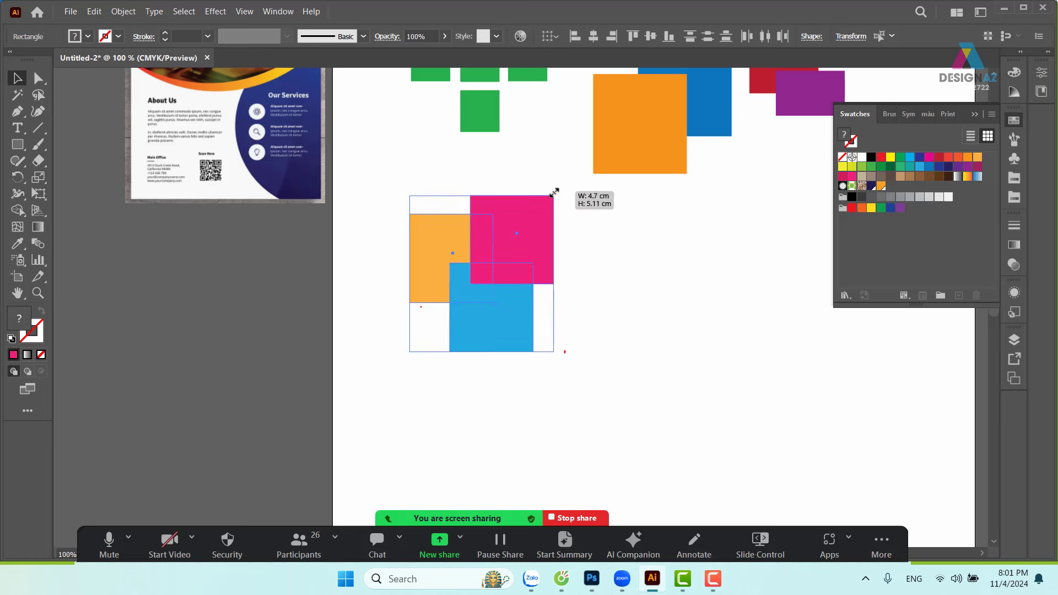
click(600, 259)
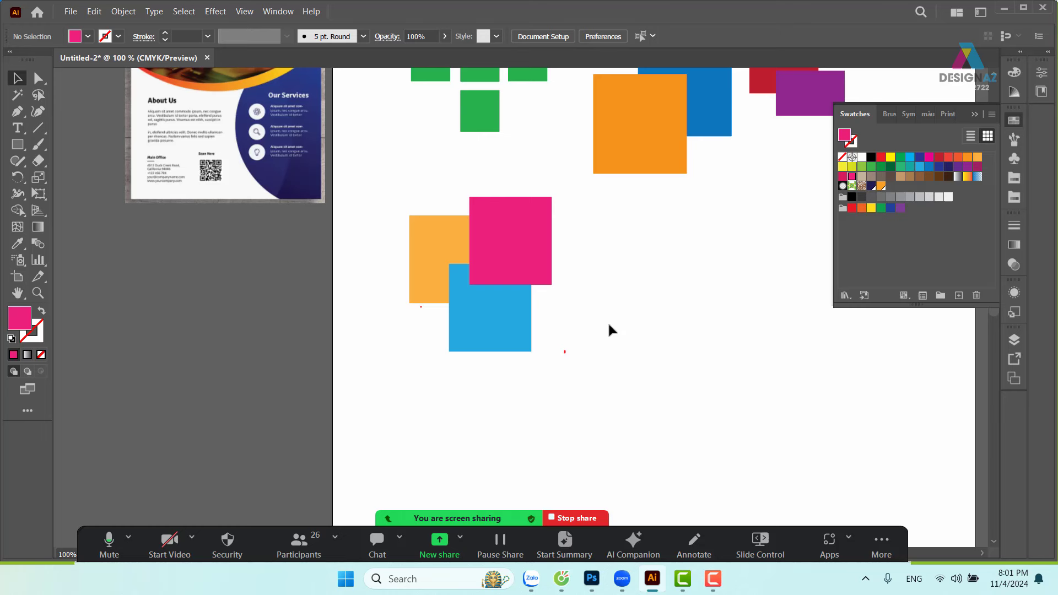
key(ctrl+plus)
key(ctrl+plus)
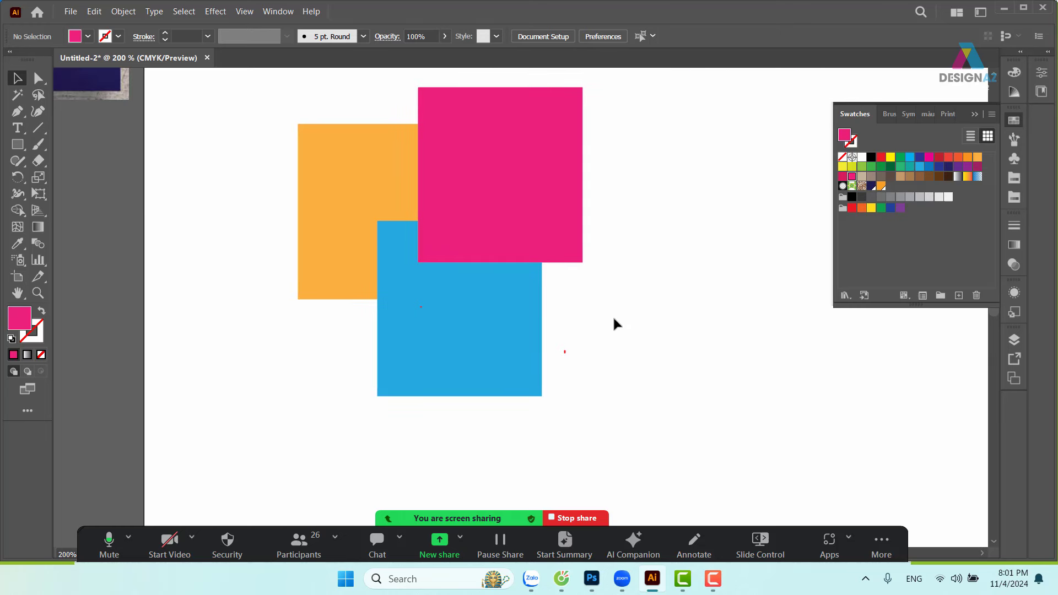
click(531, 163)
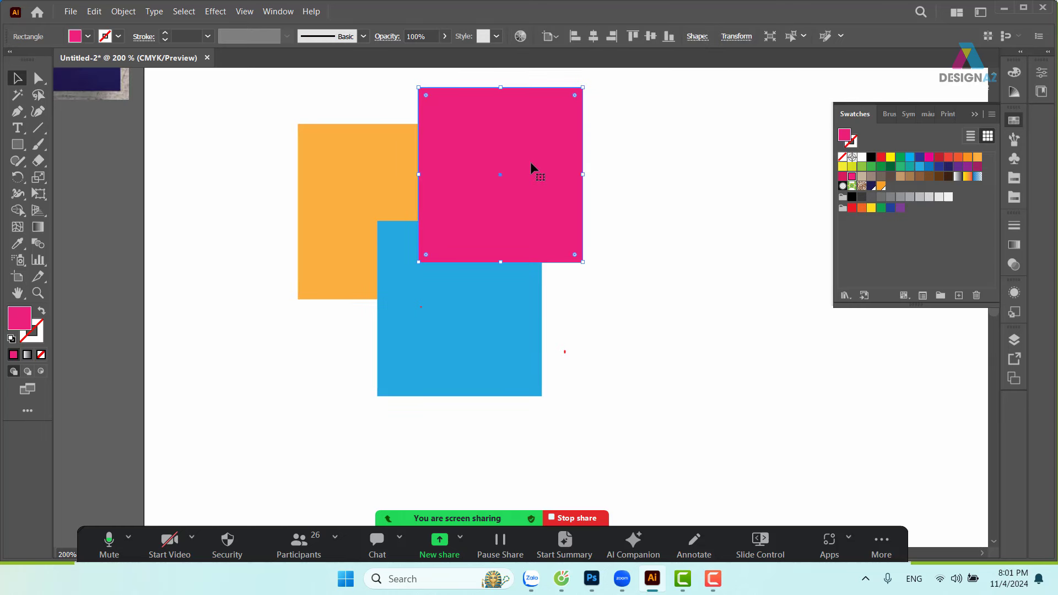
click(492, 272)
click(360, 172)
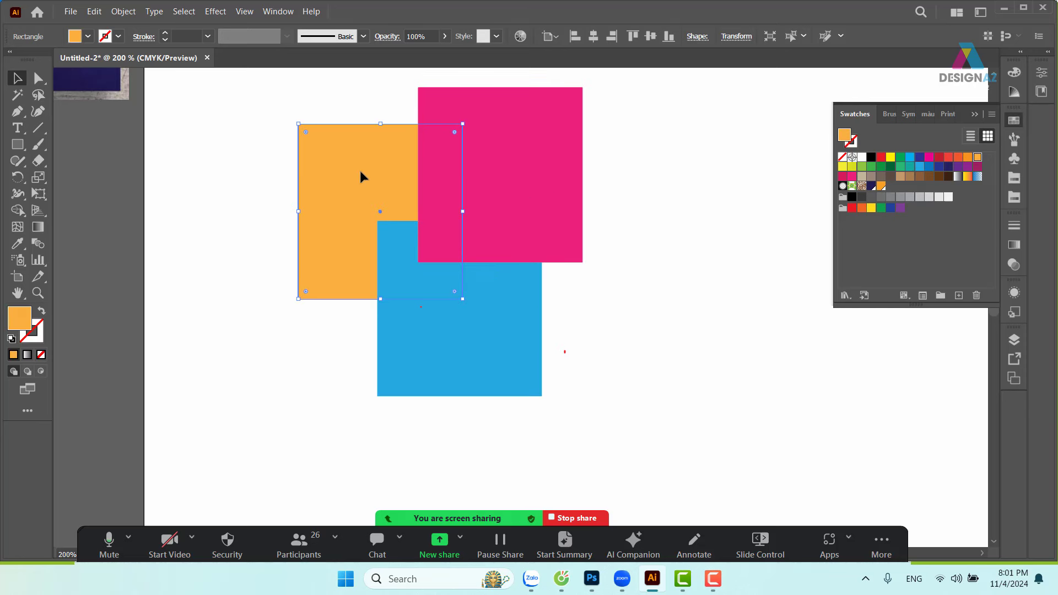
click(707, 245)
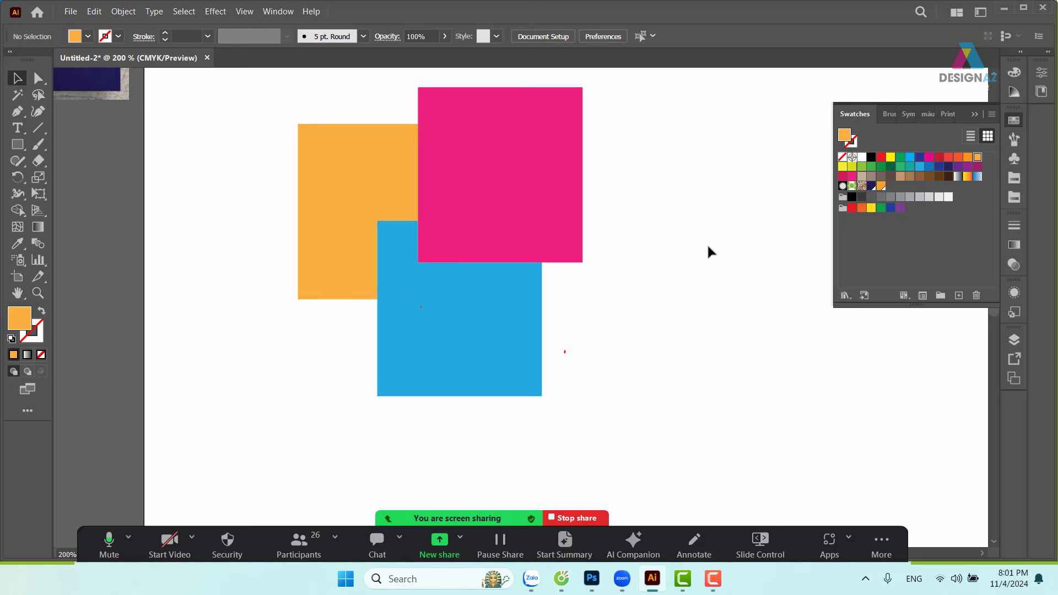
key(ctrl+minus)
key(ctrl+minus)
key(ctrl+minus)
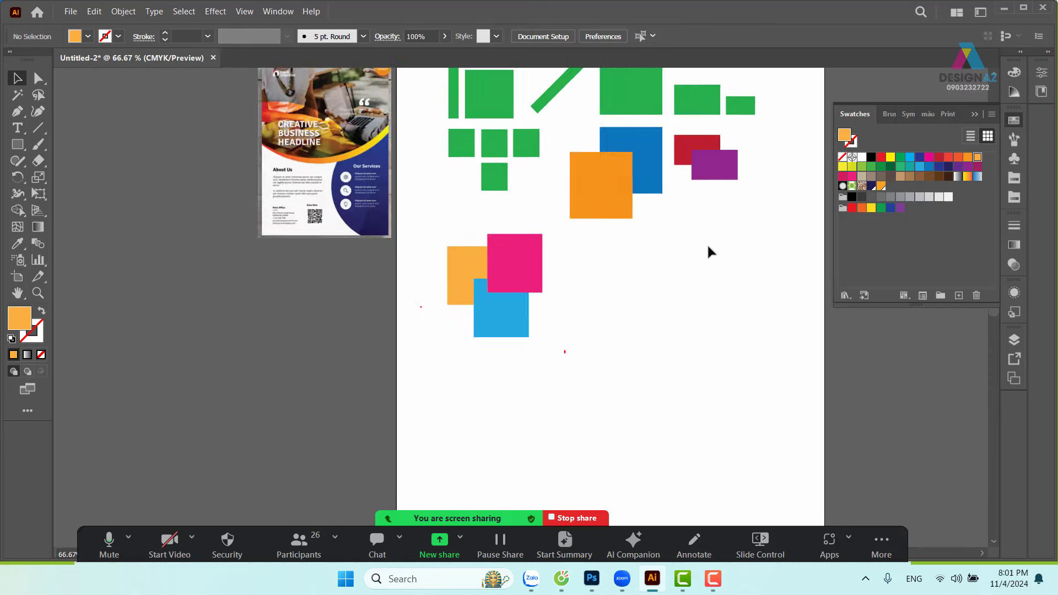
key(ctrl+minus)
key(ctrl+plus)
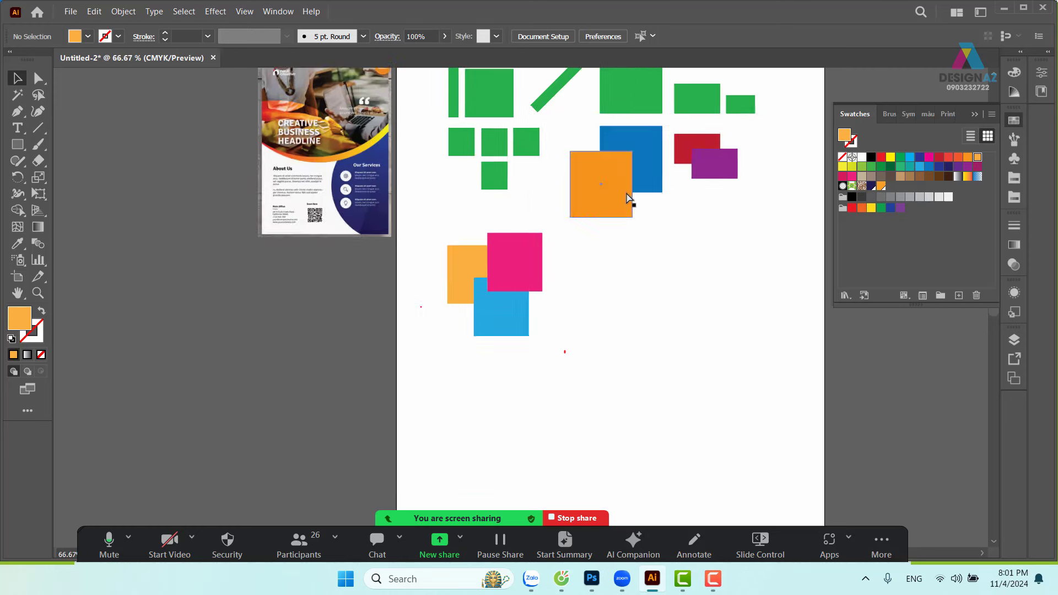
key(ctrl+plus)
key(ctrl+plus)
key(ctrl+plus)
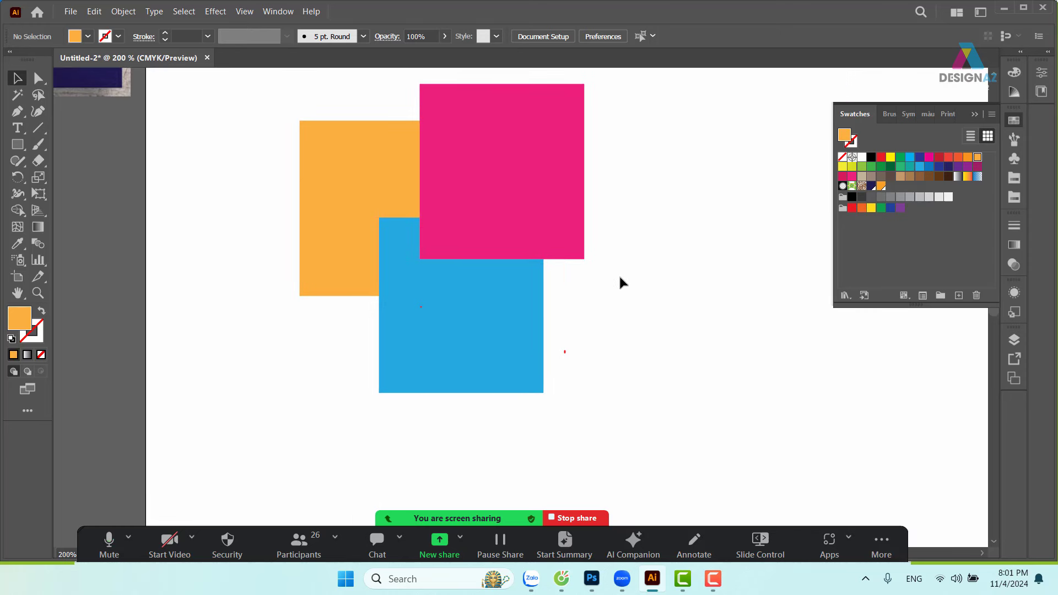
drag(620, 282, 671, 267)
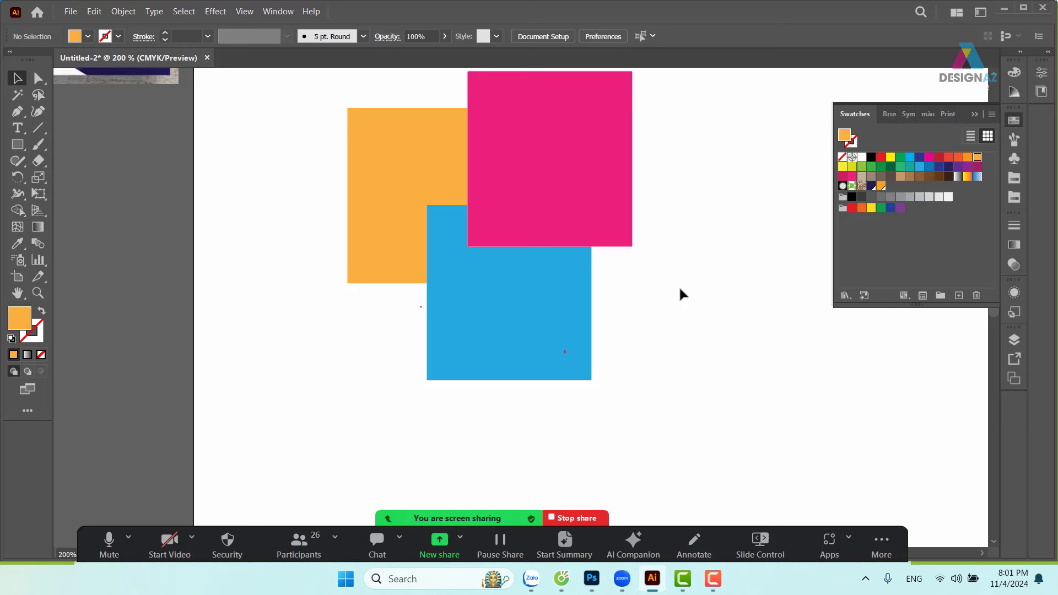
click(407, 221)
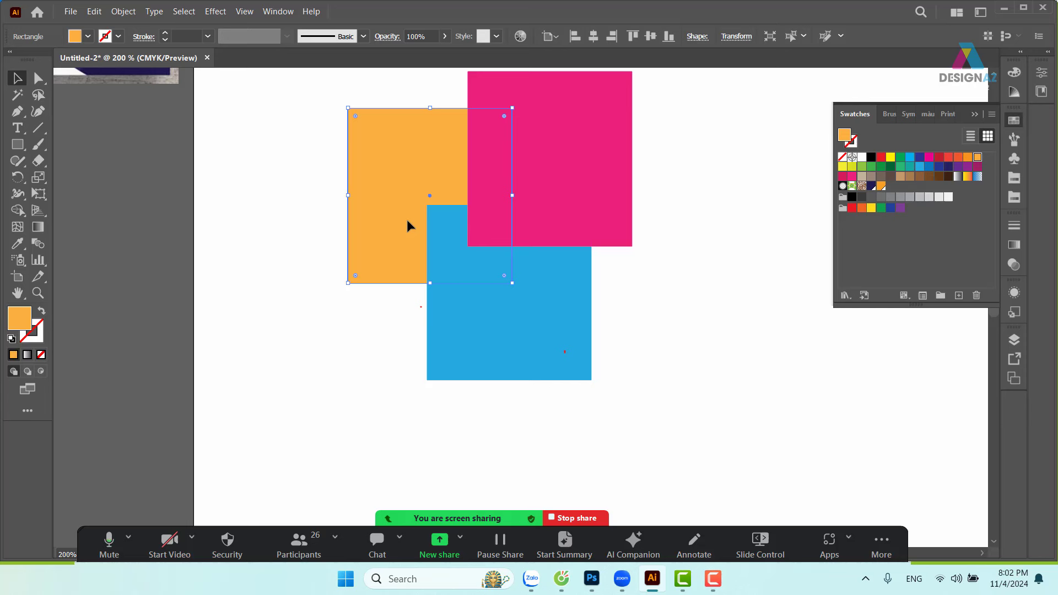
key(ctrl+shift+b)
key(ctrl+shift+bracketright)
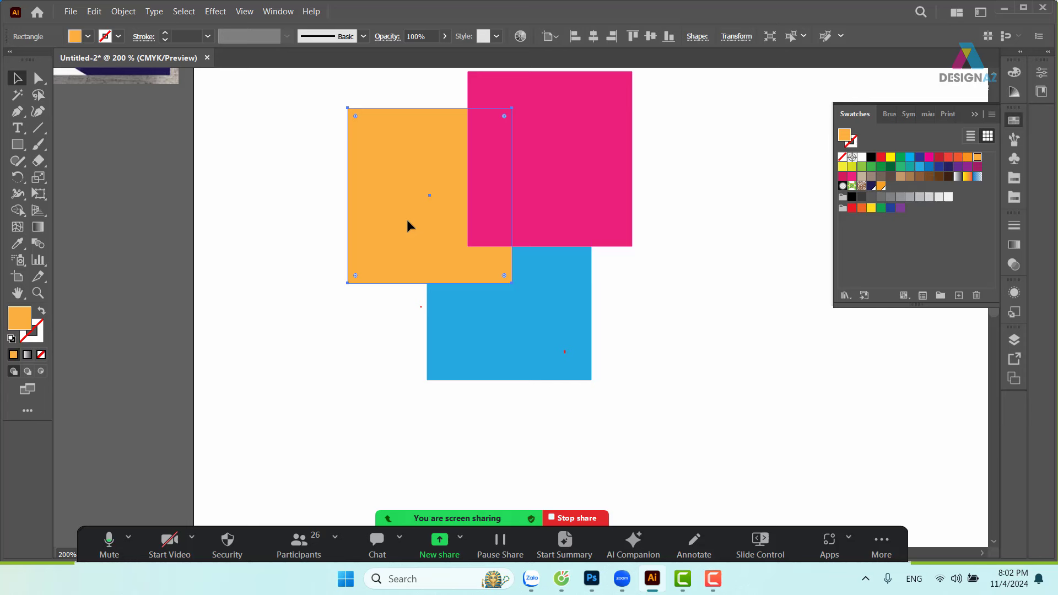
key(ctrl+bracketright)
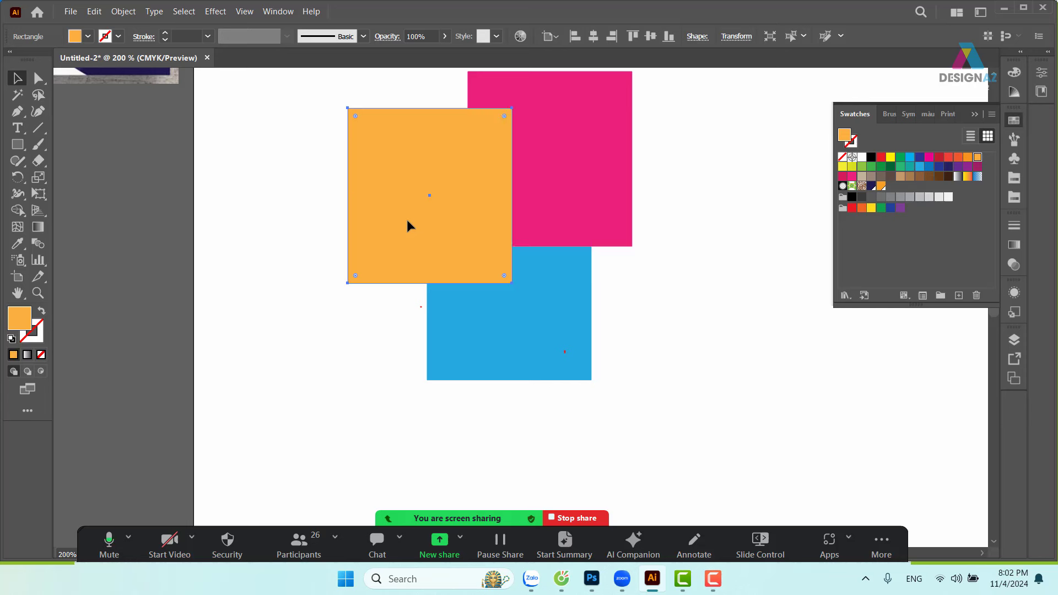
key(ctrl+bracketleft)
key(ctrl+bracketleft)
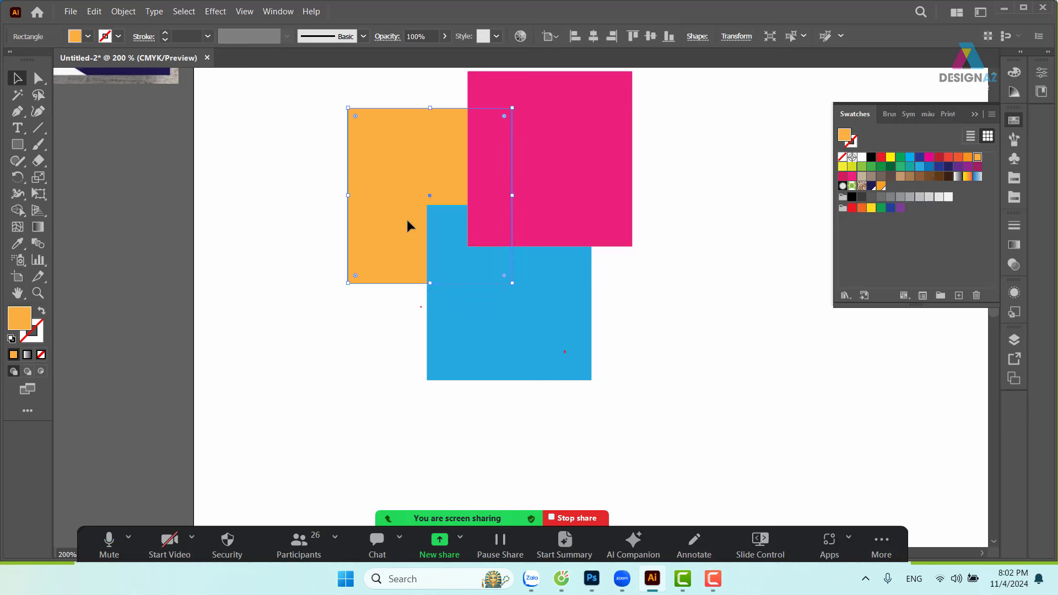
key(ctrl+bracketright)
key(ctrl+bracketright)
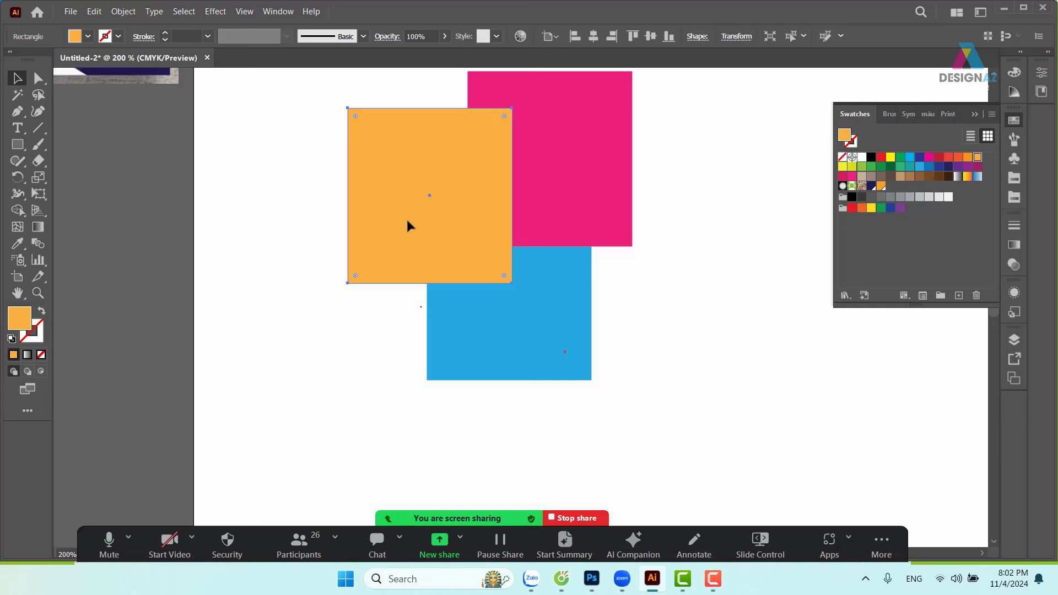
key(ctrl+bracketleft)
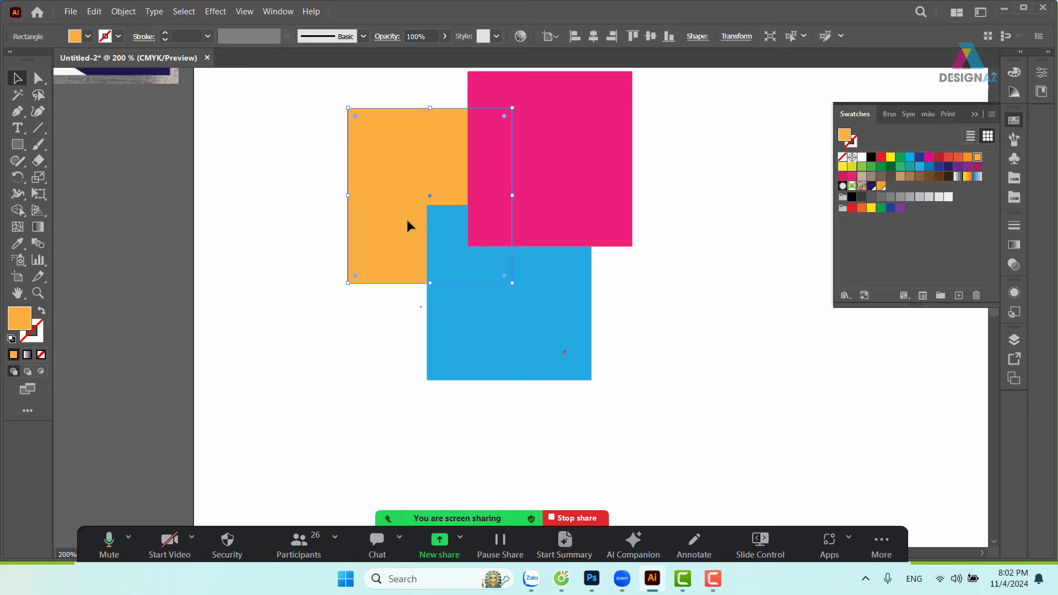
key(ctrl+shift+b)
key(ctrl+shift+bracketright)
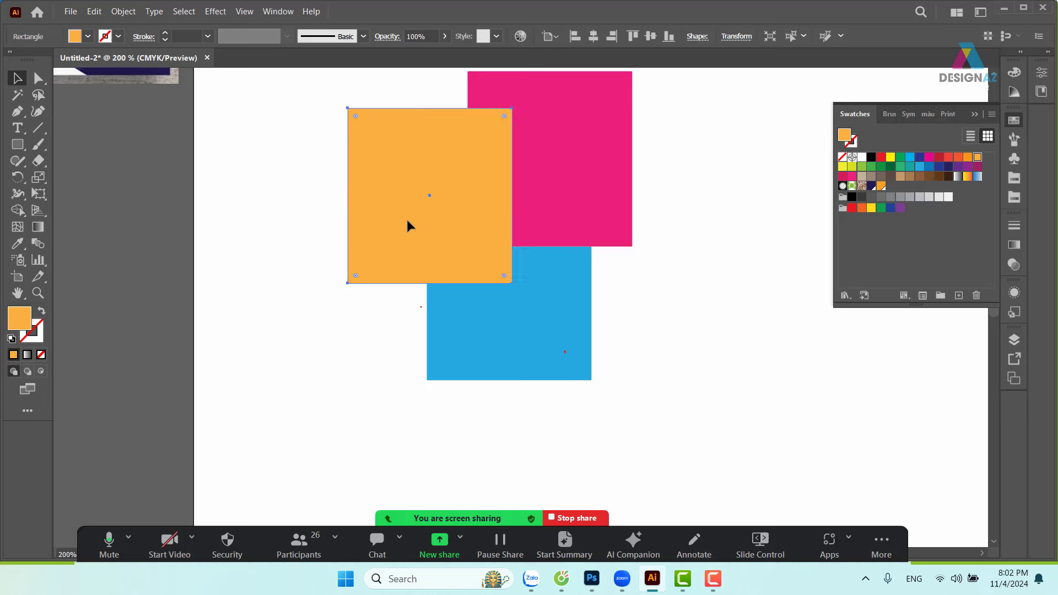
key(ctrl+shift+bracketleft)
key(ctrl+shift+b)
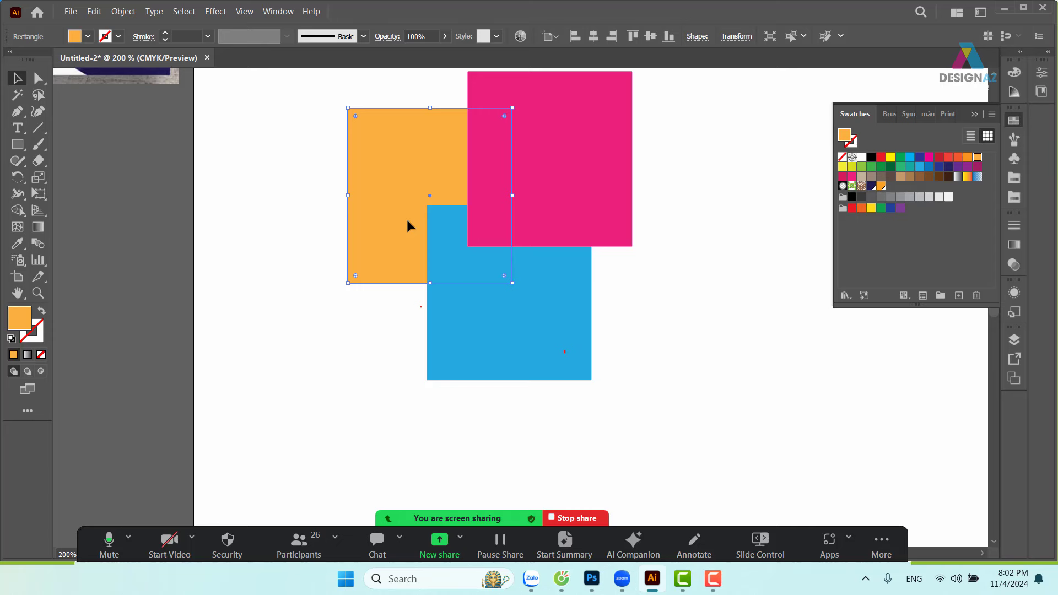
key(ctrl+minus)
key(ctrl+minus)
key(ctrl+minus)
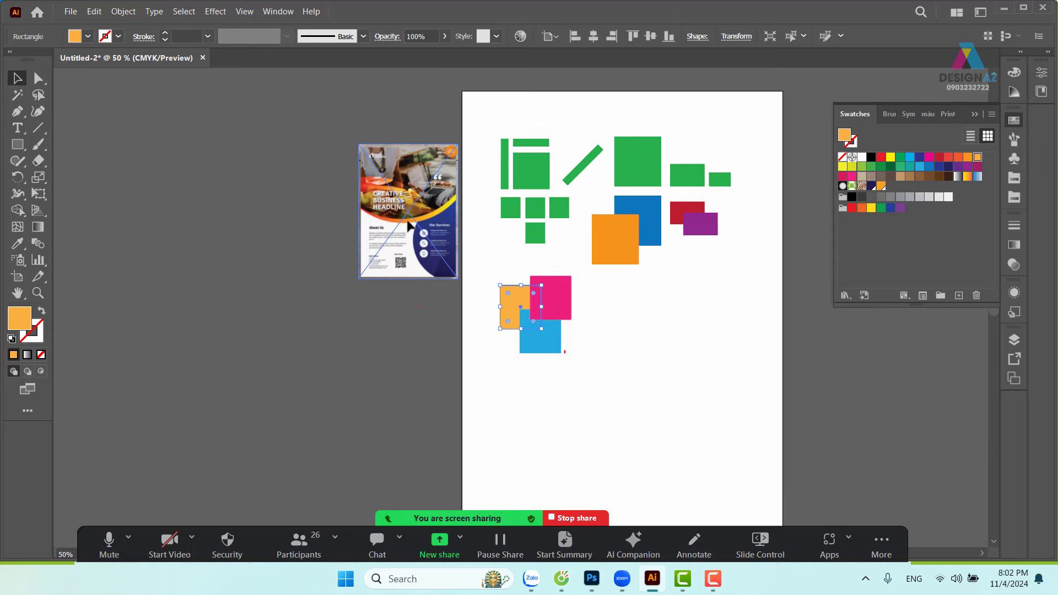
drag(409, 225, 400, 252)
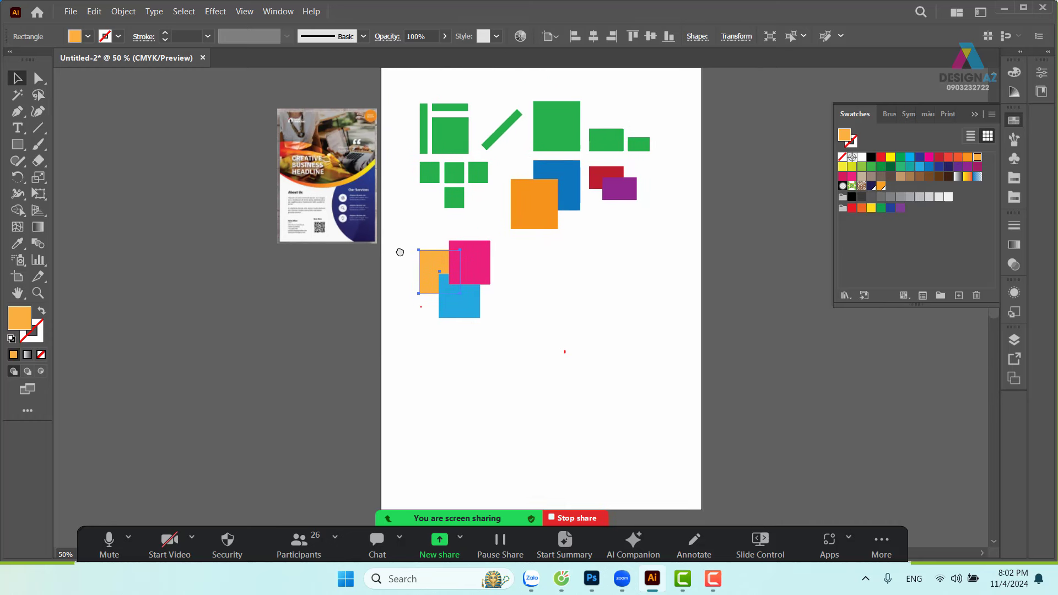
Step: Draw a 7.89 × 4.32 cm rectangle below the three squares
click(588, 320)
mouse_move(542, 360)
mouse_down()
mouse_move(593, 303)
mouse_move(416, 316)
mouse_up()
key(ctrl+plus)
key(ctrl+plus)
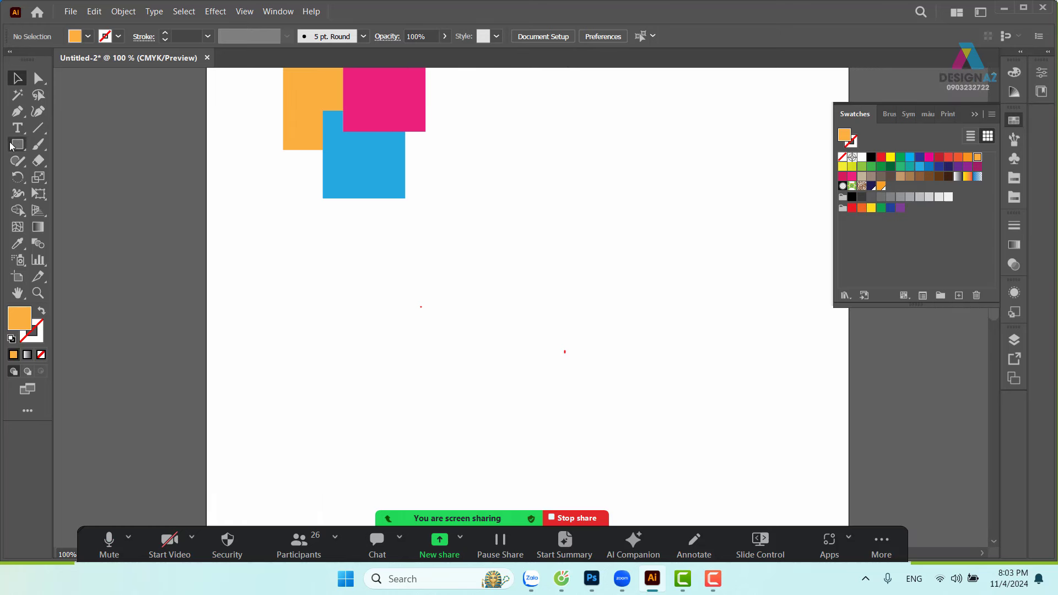
click(18, 144)
drag(289, 246, 532, 377)
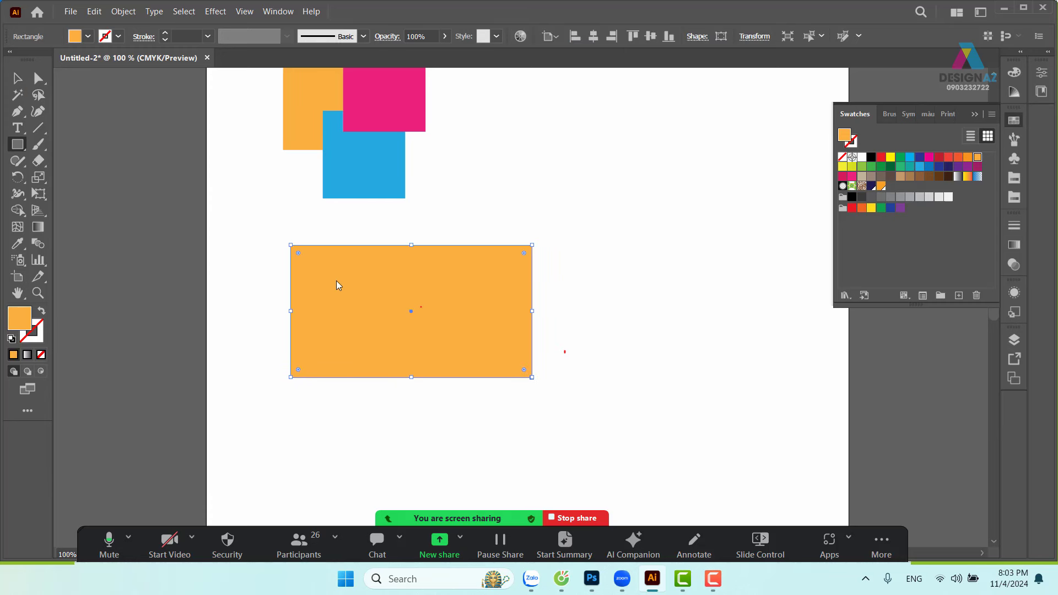
drag(336, 280, 324, 280)
key(ctrl+z)
key(v)
mouse_move(410, 317)
mouse_down()
mouse_move(393, 325)
mouse_move(403, 318)
mouse_up()
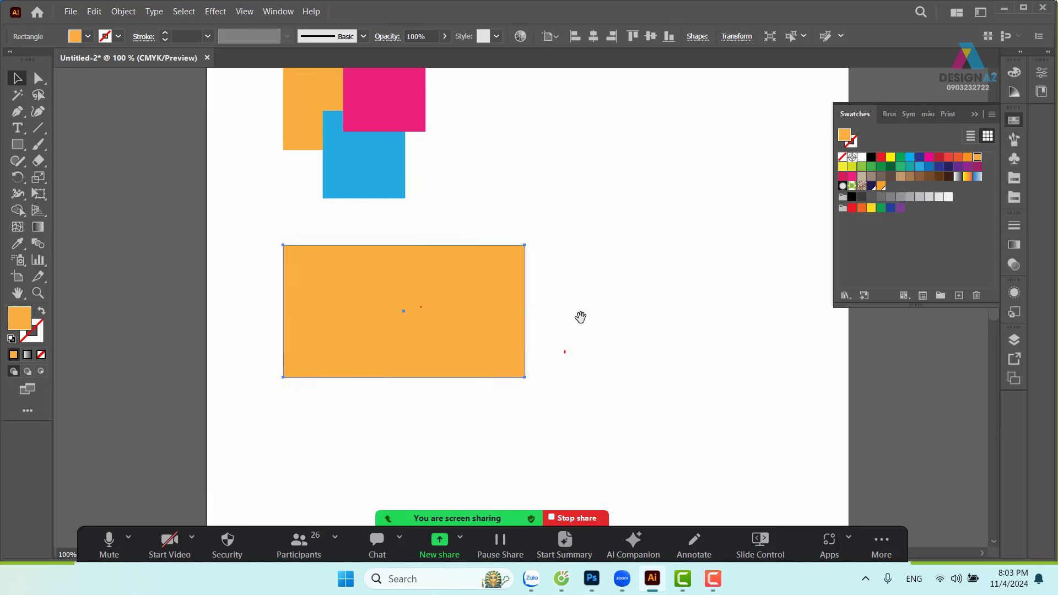
Step: Fill the new rectangle with the purple swatch
drag(581, 314, 601, 255)
click(607, 287)
click(464, 280)
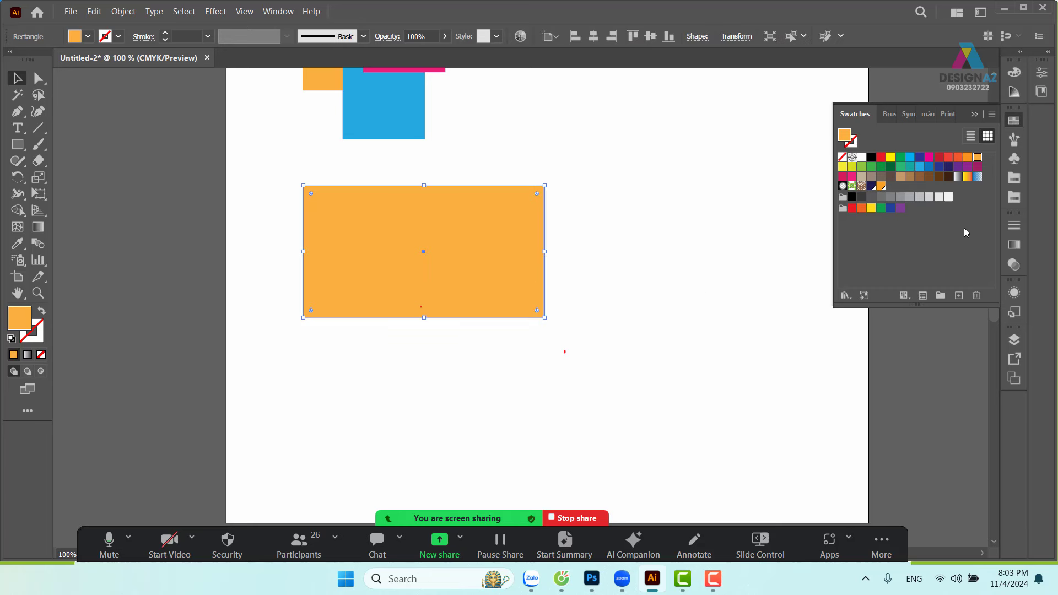
click(959, 167)
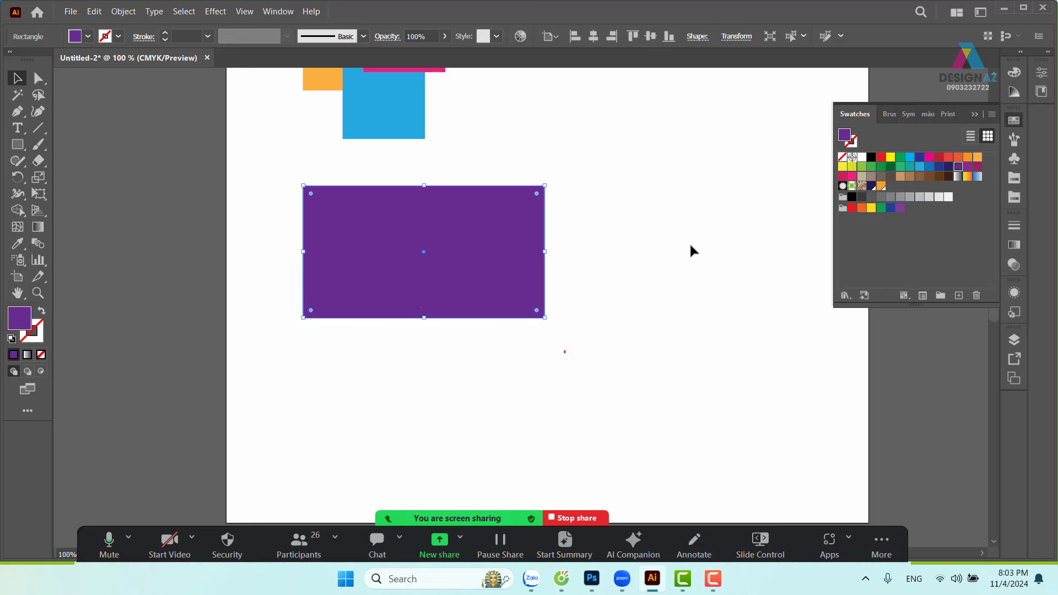
click(662, 256)
key(ctrl+equal)
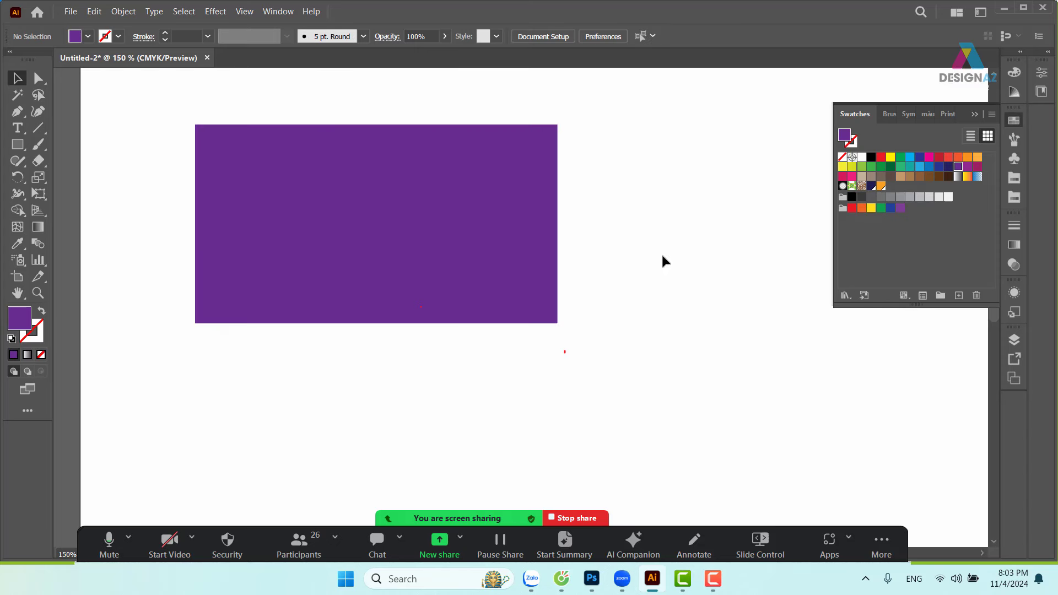
scroll(572, 274, left, 2)
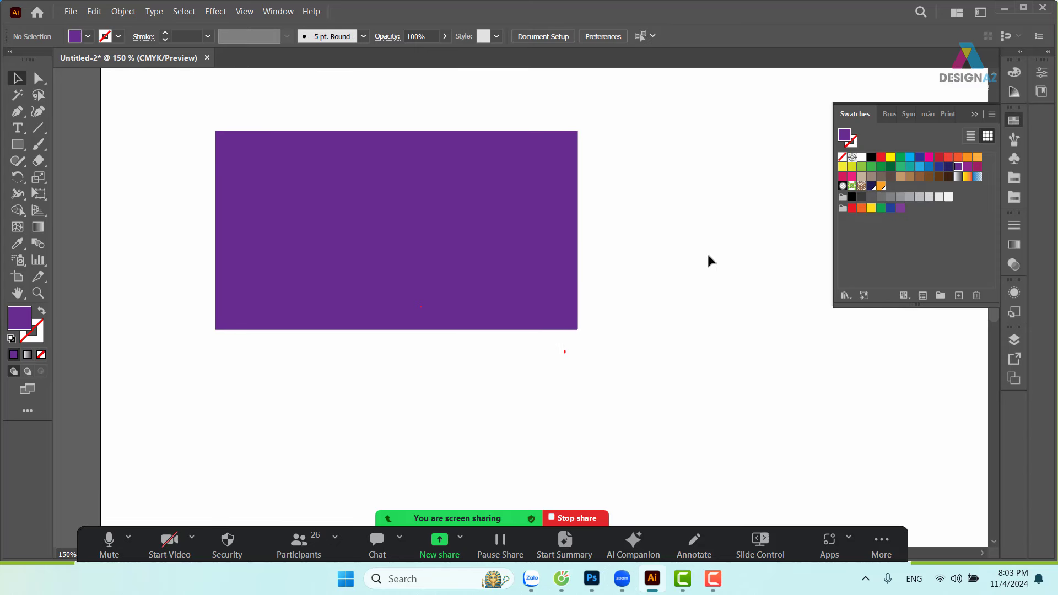
click(469, 269)
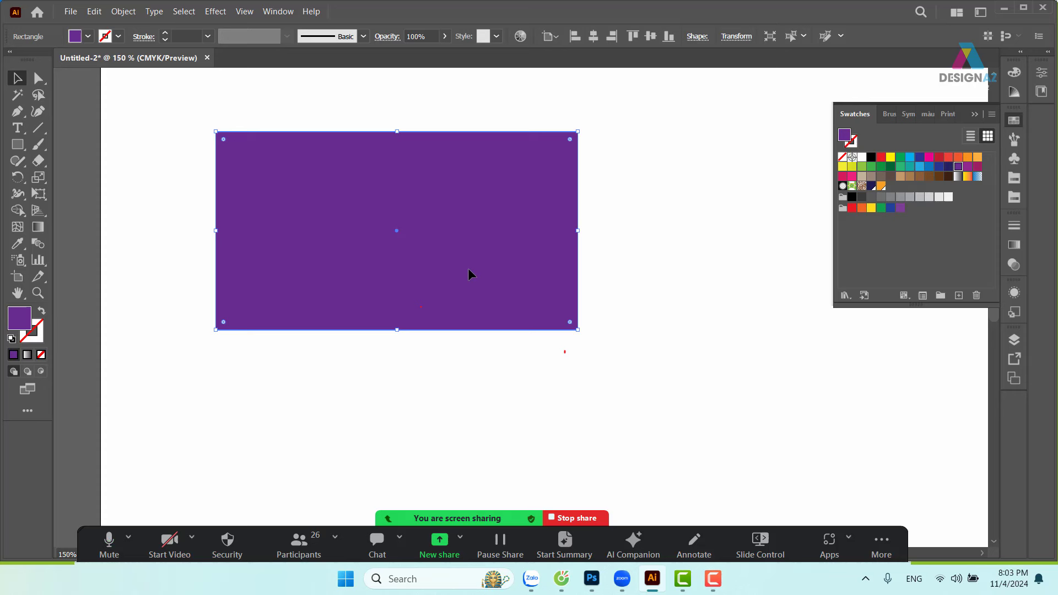
Step: Shorten the purple rectangle into a 1.3 cm top band and give it a lighter lavender fill
click(704, 253)
click(510, 256)
drag(398, 331, 423, 191)
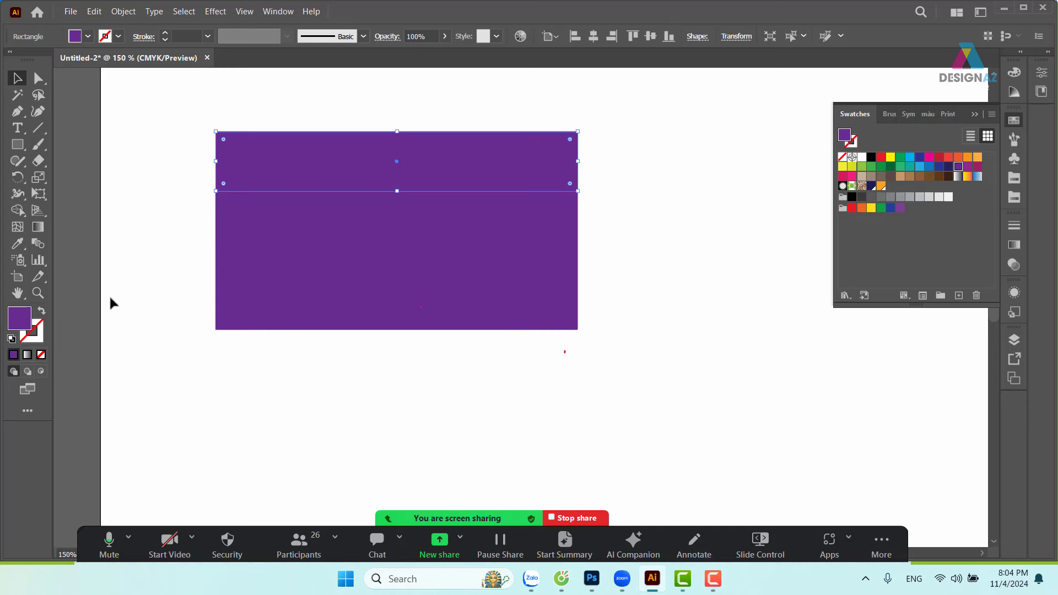
double_click(26, 324)
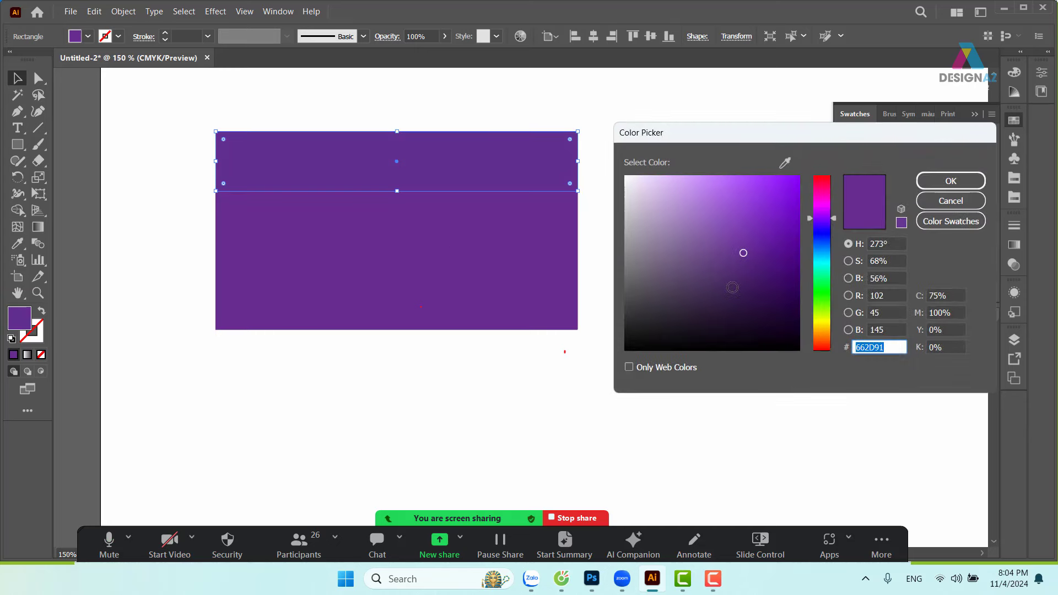
click(730, 216)
drag(730, 215, 721, 181)
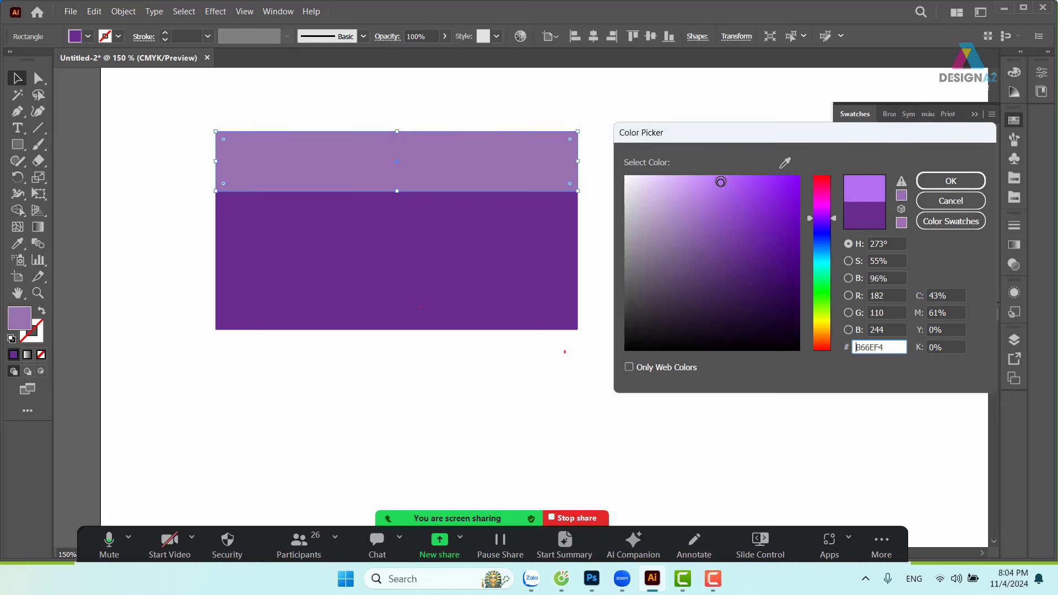
click(951, 181)
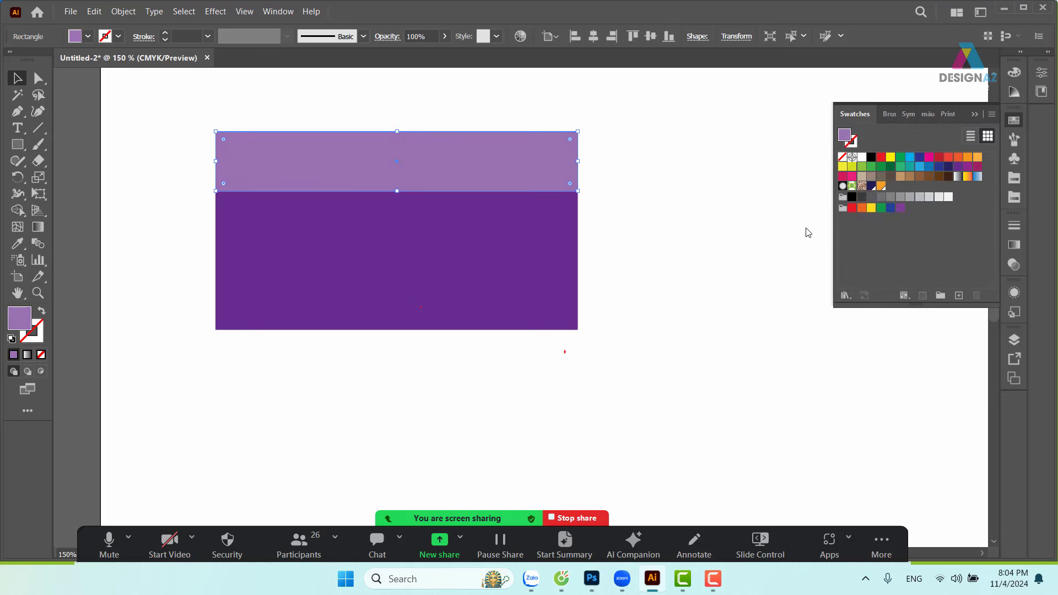
click(688, 225)
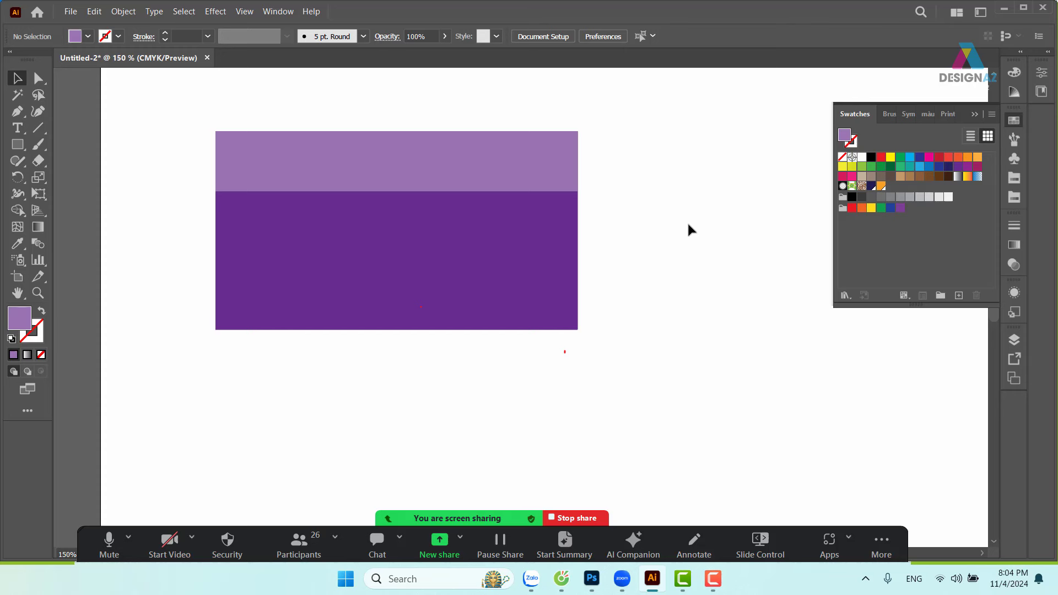
click(453, 176)
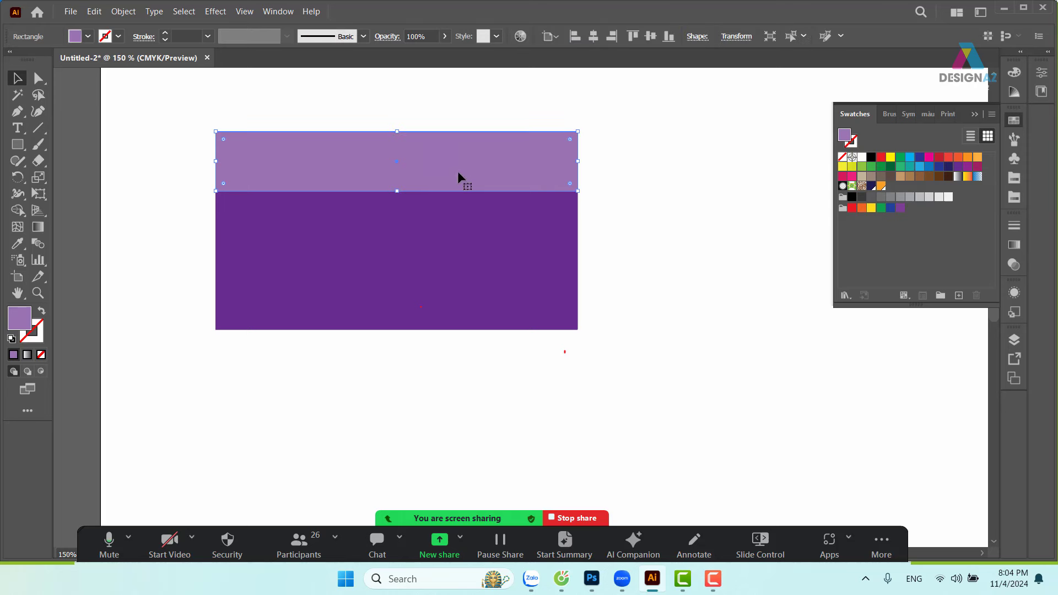
click(619, 206)
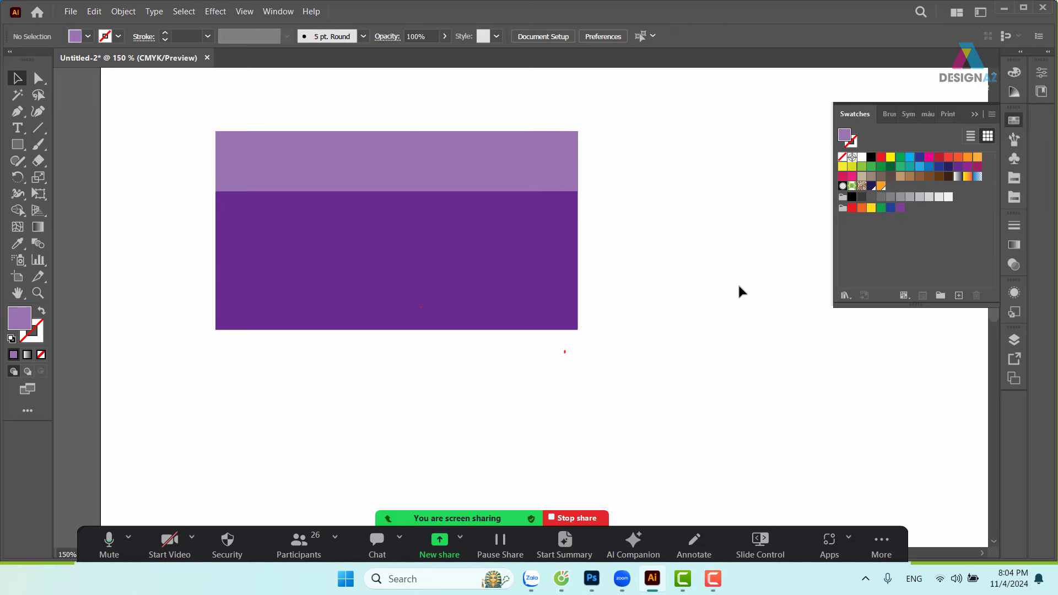
drag(638, 293, 491, 280)
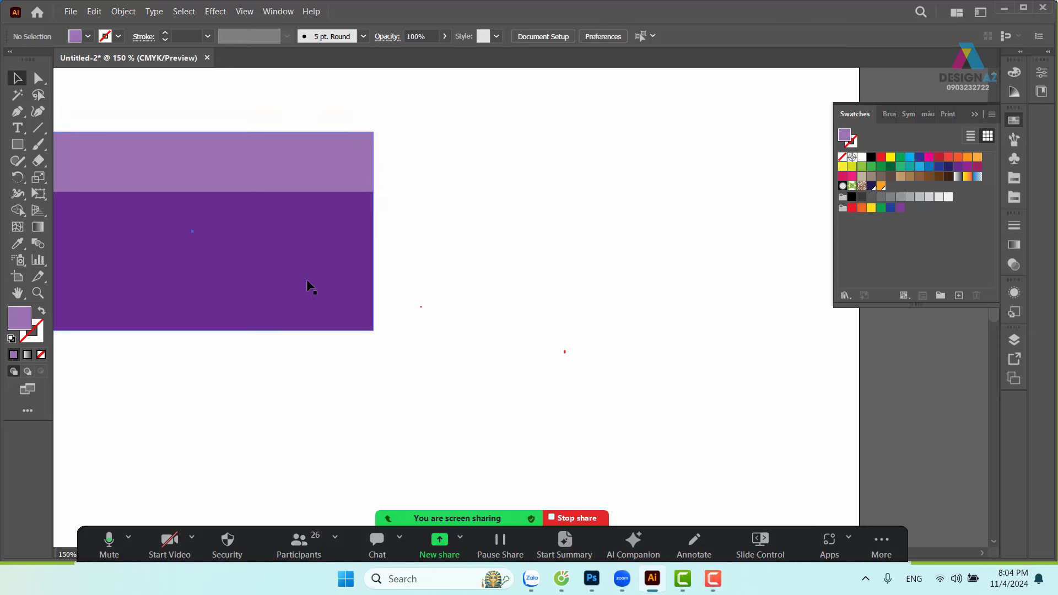
Step: Alt-drag a copy of the purple rectangle to the right with a gap and fill it red
drag(166, 280, 535, 277)
mouse_move(419, 276)
mouse_down()
mouse_move(512, 263)
mouse_move(493, 269)
mouse_up()
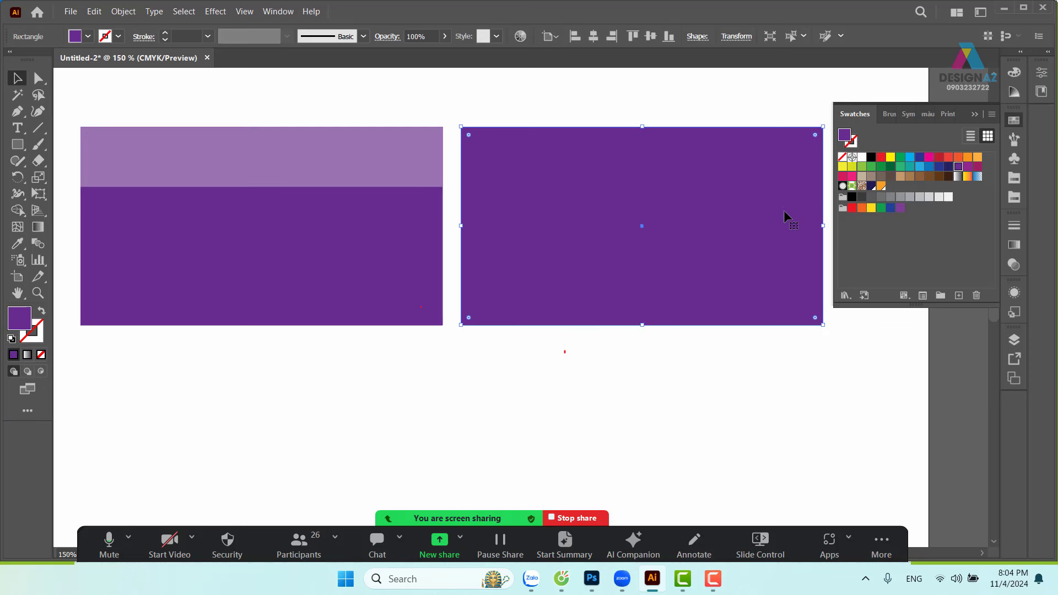
click(939, 159)
click(708, 117)
click(651, 179)
Step: Narrow a copy into a strip over the red rectangle's left third and fill it pink
drag(823, 230, 582, 263)
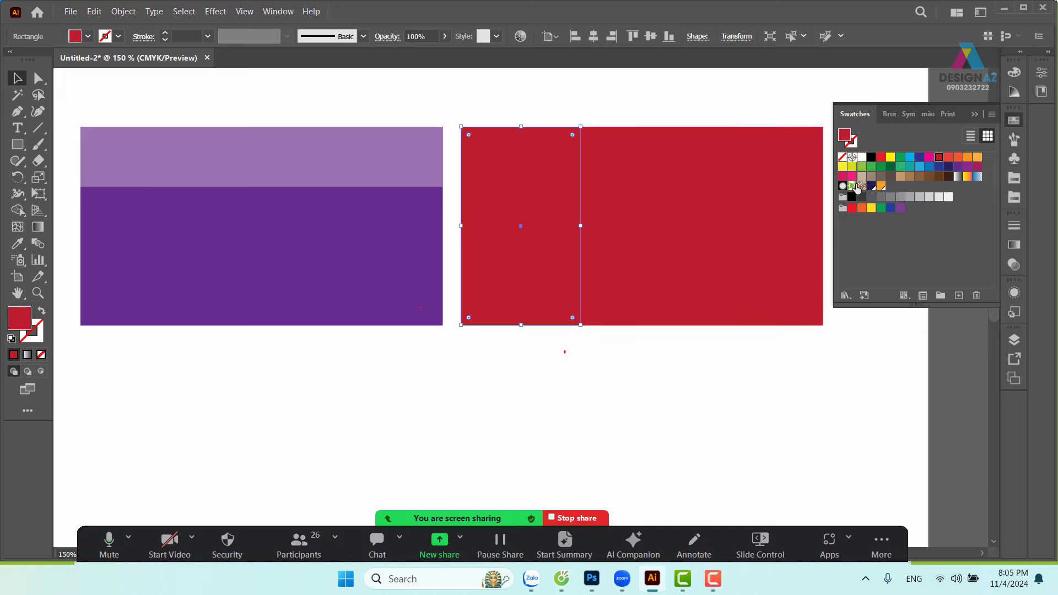
double_click(12, 323)
drag(755, 196, 710, 167)
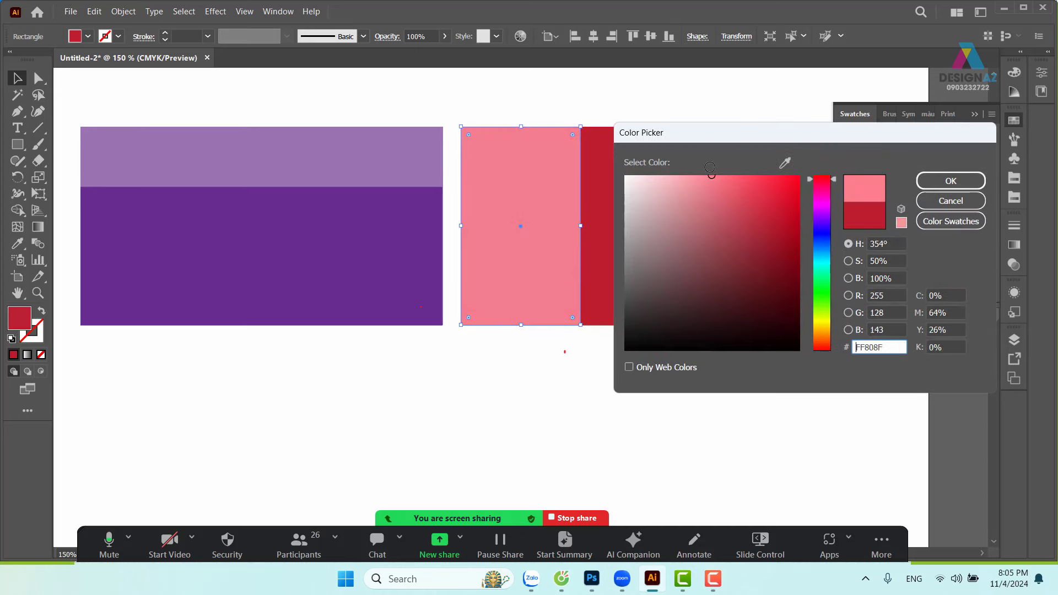
click(951, 181)
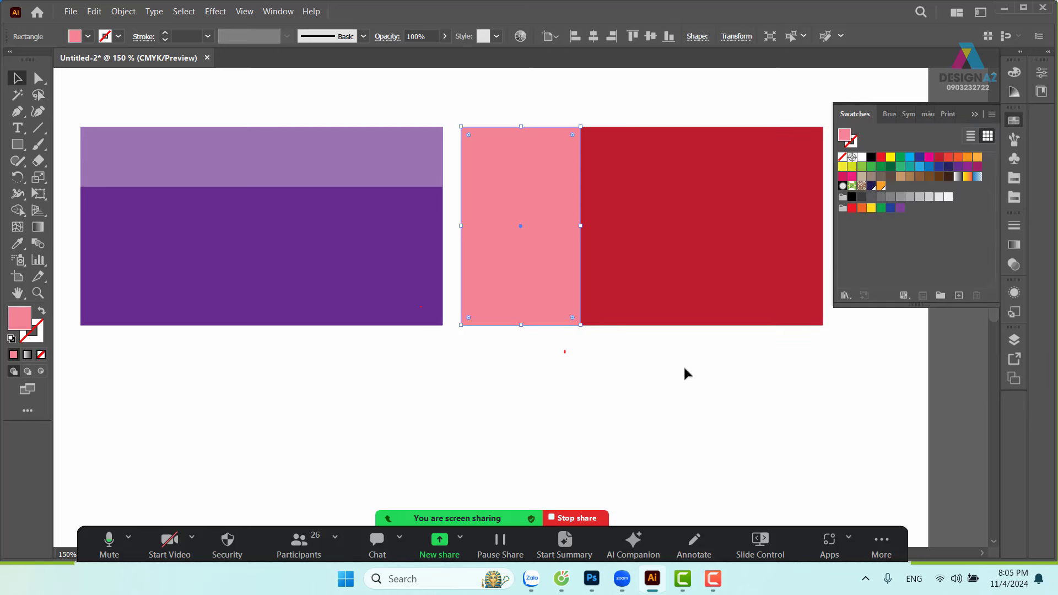
click(666, 379)
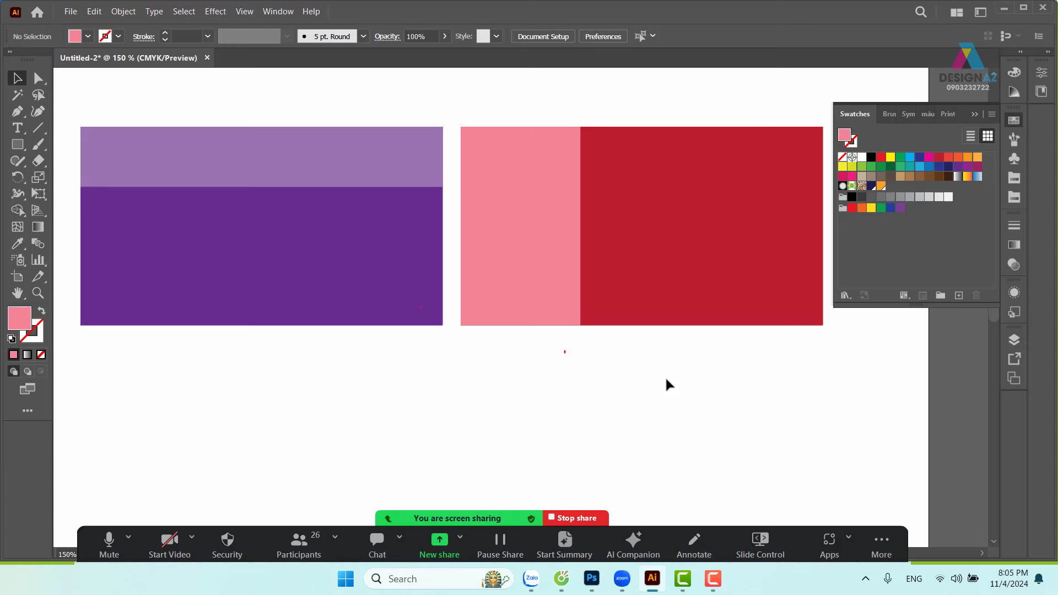
Step: Place an orange copy of the purple rectangle directly below it
drag(468, 402, 572, 316)
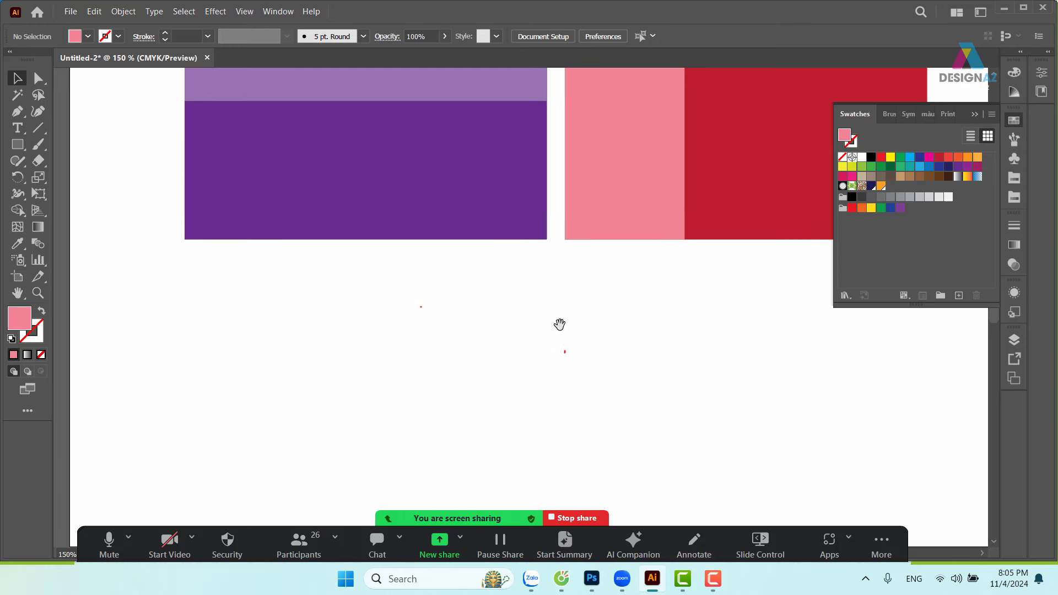
click(476, 175)
alt+drag(462, 148, 463, 360)
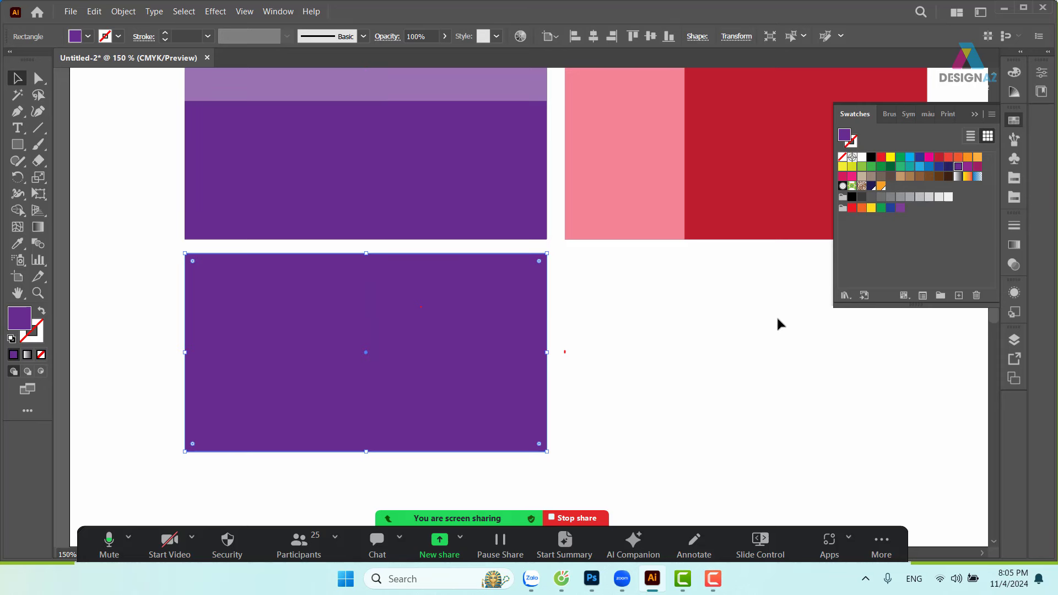
click(959, 157)
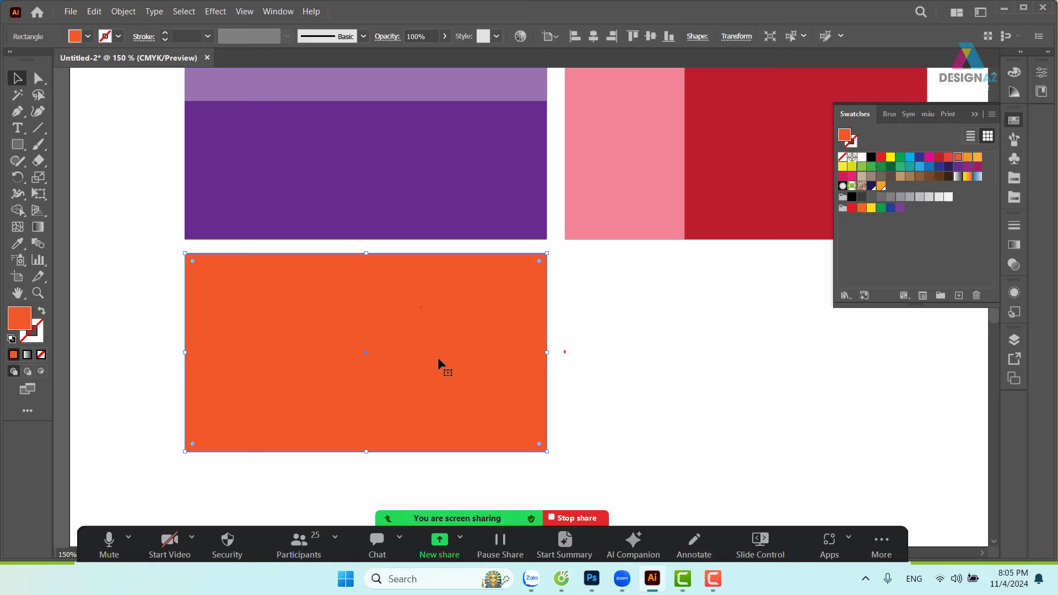
Step: Add a thin light salmon band along its bottom and duplicate the orange block rightward
key(ctrl+shift+b)
drag(369, 257, 357, 447)
double_click(19, 320)
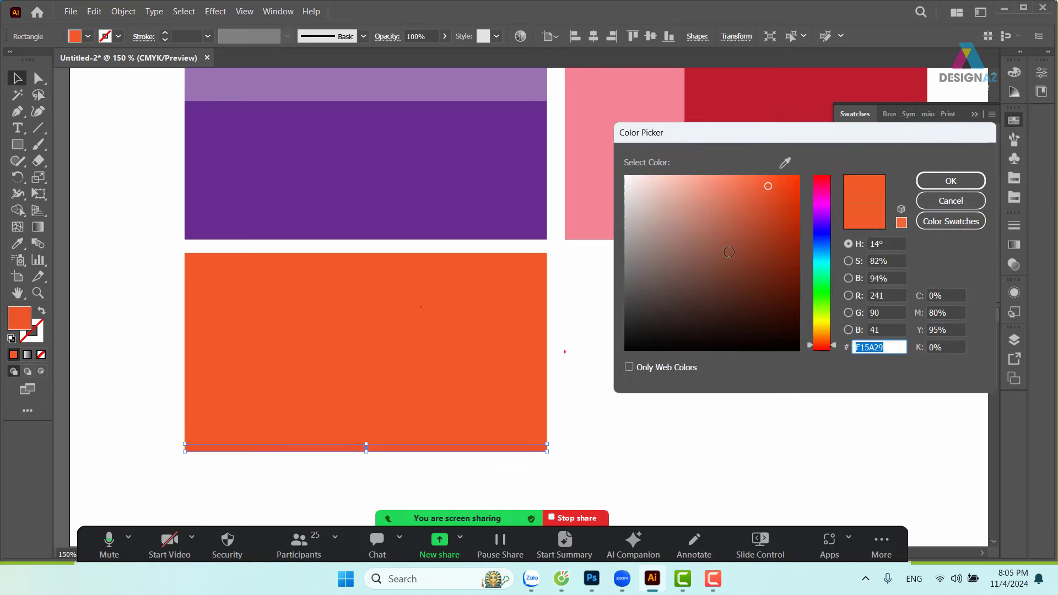
click(714, 171)
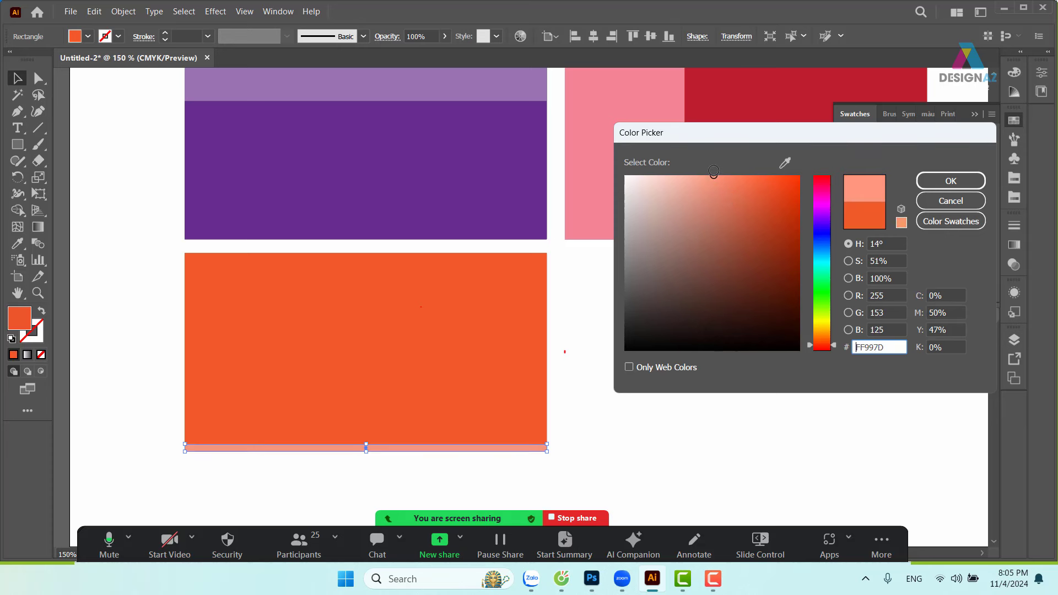
click(951, 180)
click(692, 402)
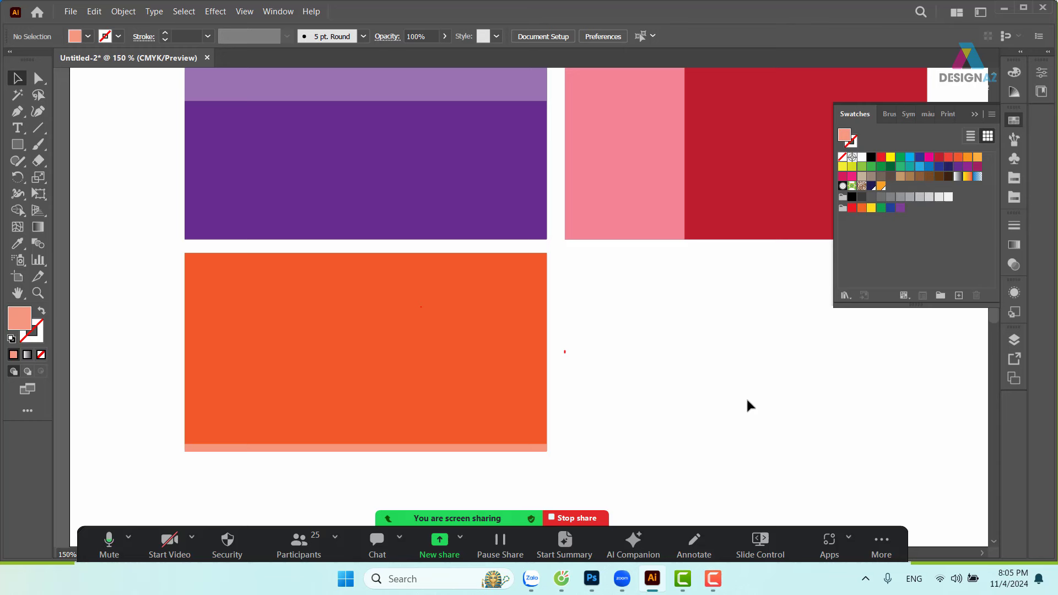
drag(763, 369, 620, 349)
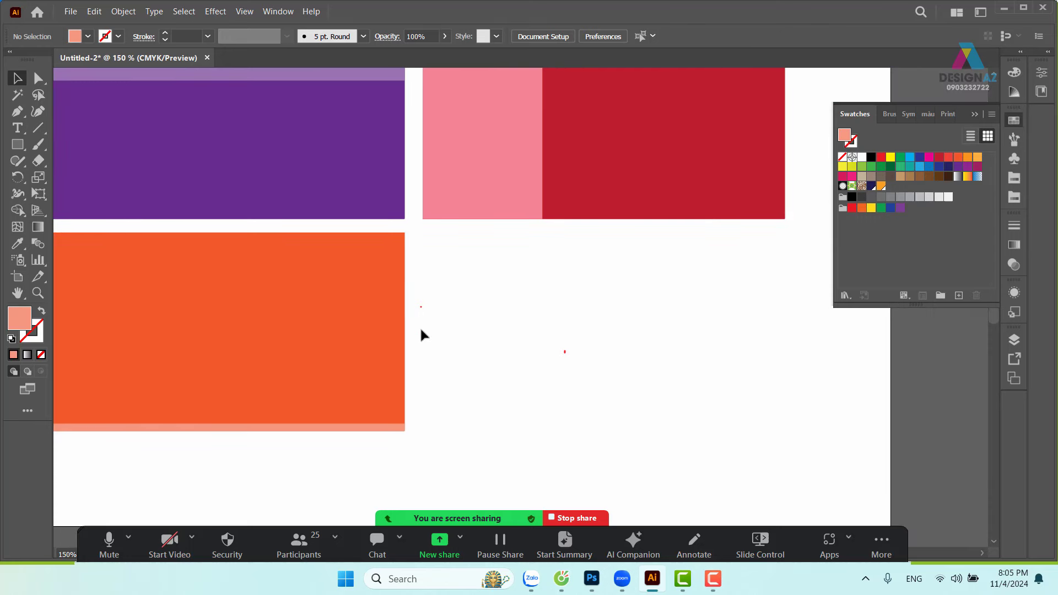
drag(303, 322, 566, 321)
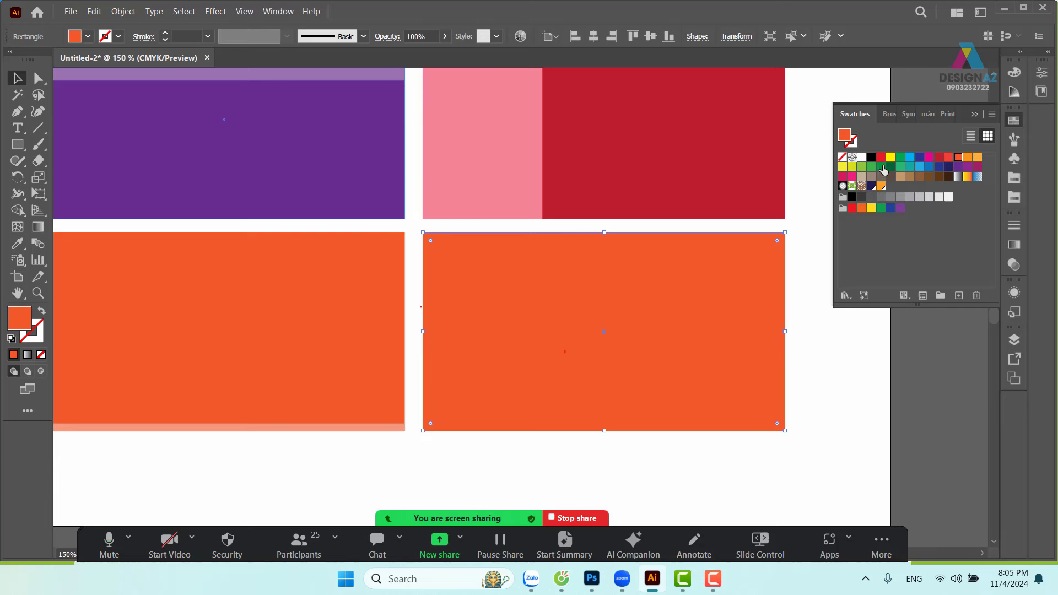
Step: Recolour the right-hand orange copy dark green
click(884, 170)
drag(729, 323, 678, 324)
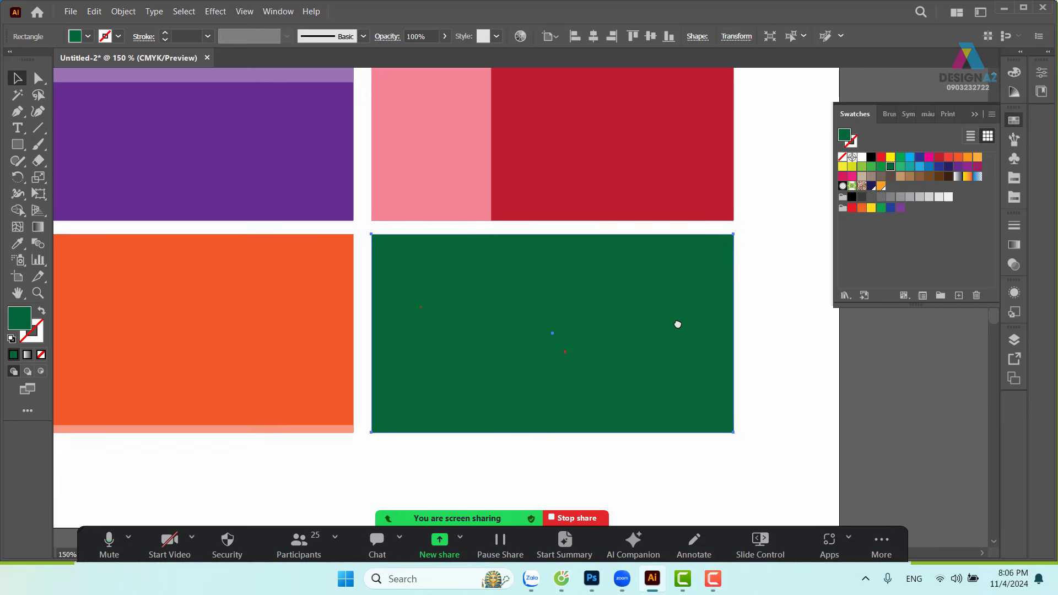
click(770, 363)
click(595, 315)
Step: Cover the right third of the green rectangle with a pale mint-green strip
drag(372, 333, 628, 337)
click(797, 347)
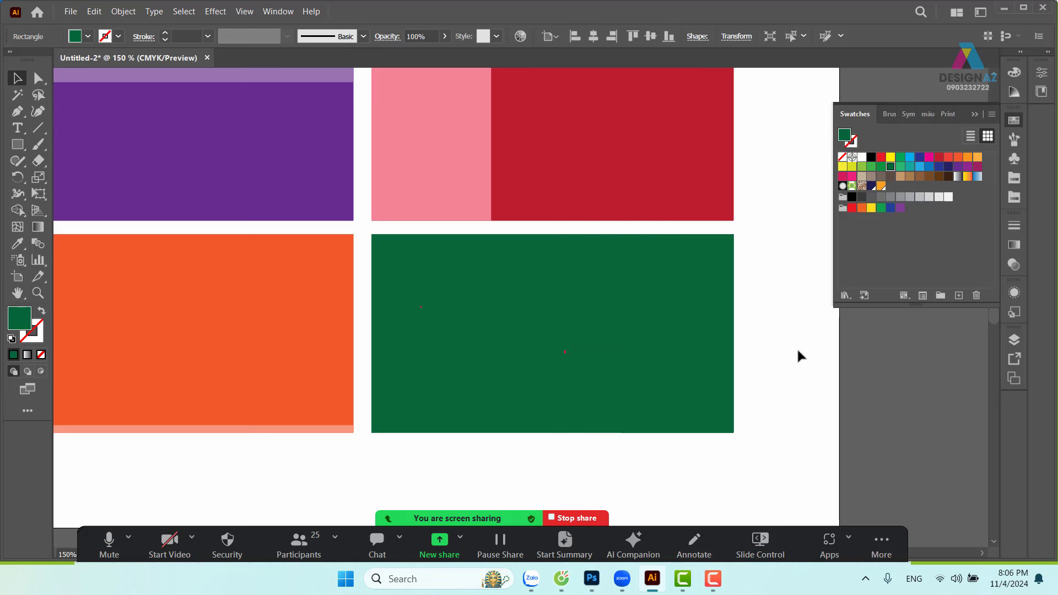
click(700, 352)
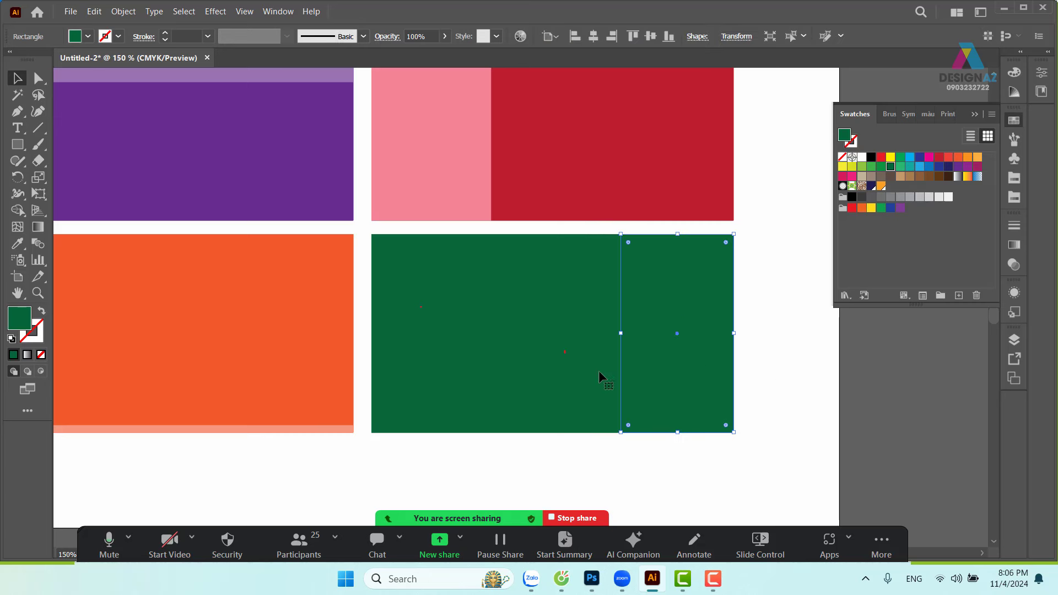
double_click(19, 324)
drag(697, 234, 716, 206)
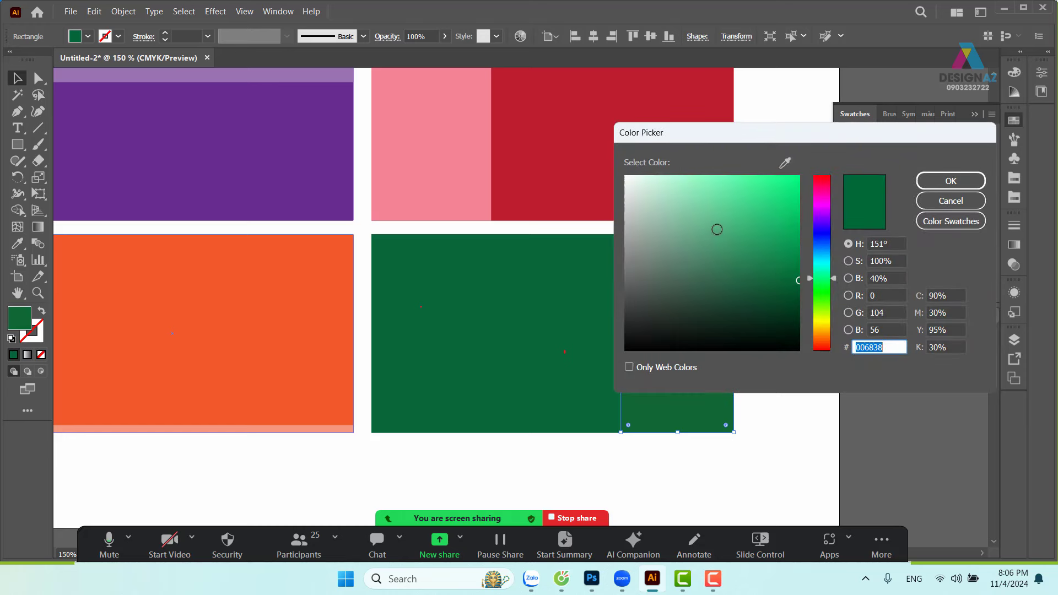
click(969, 175)
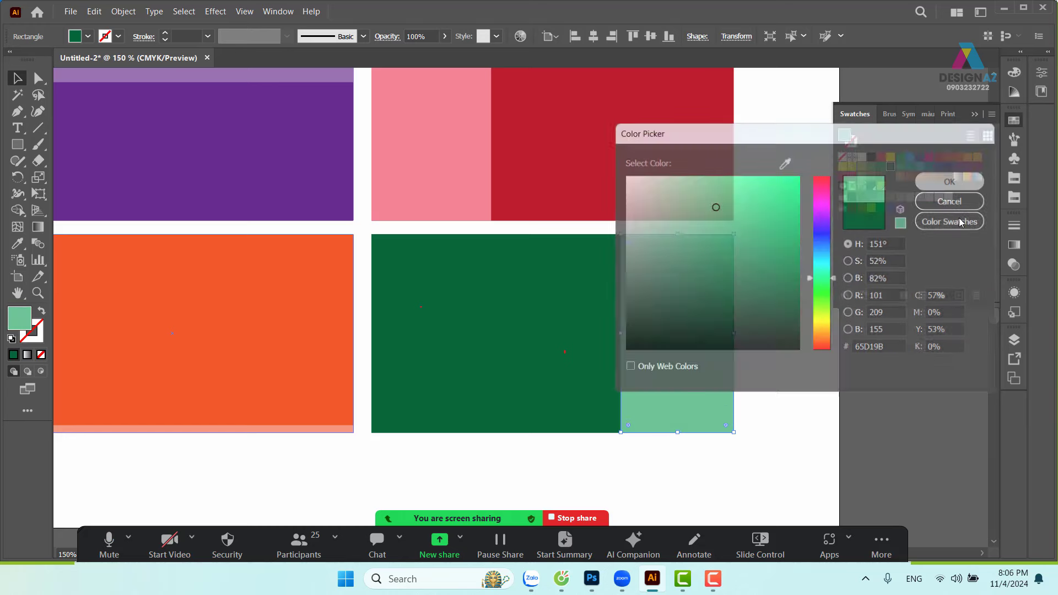
key(ctrl+minus)
key(ctrl+minus)
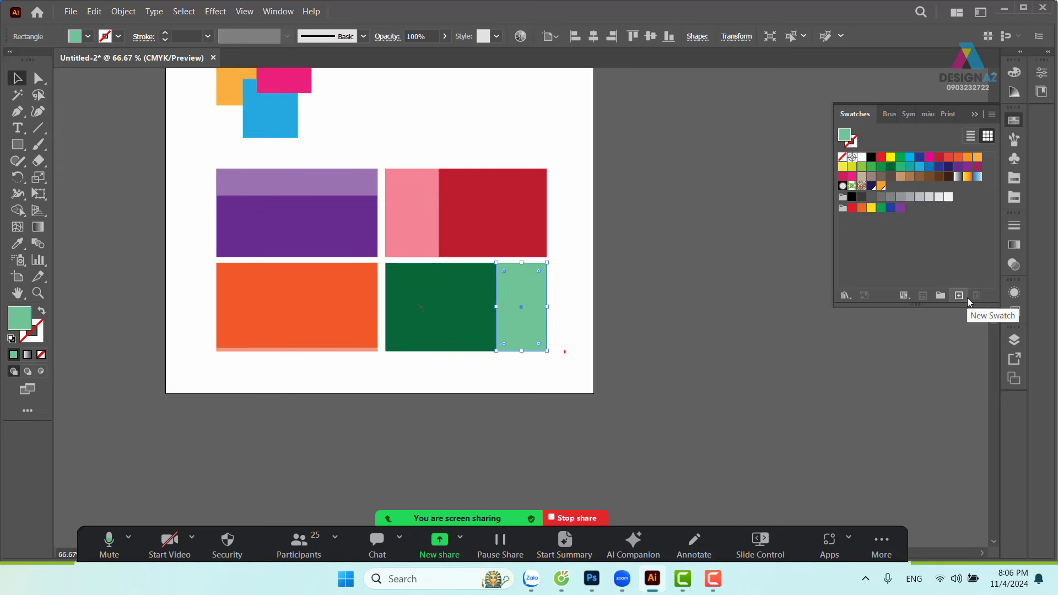
drag(589, 325, 632, 343)
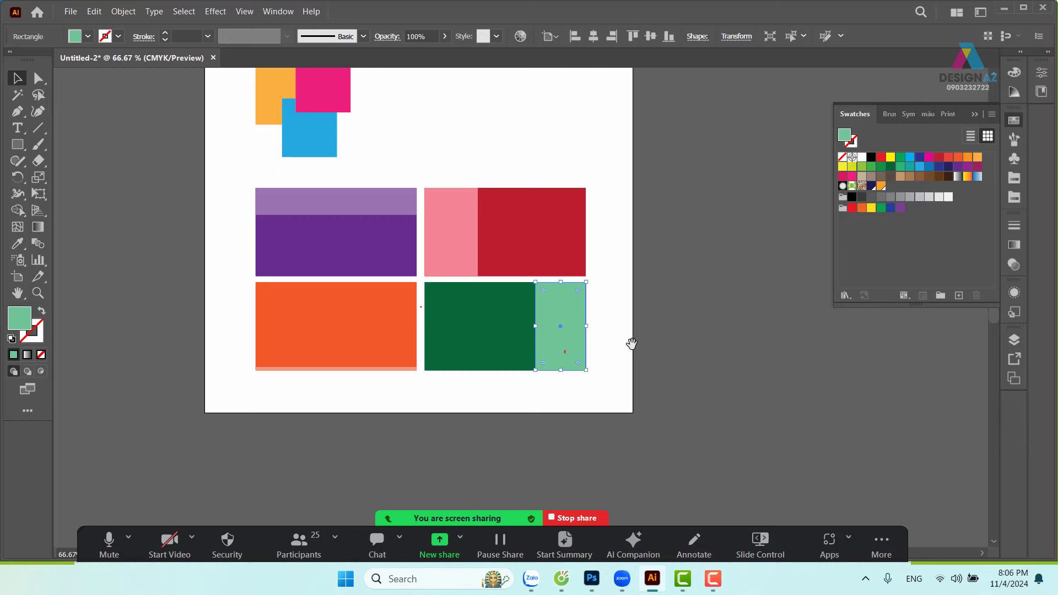
drag(670, 318, 612, 320)
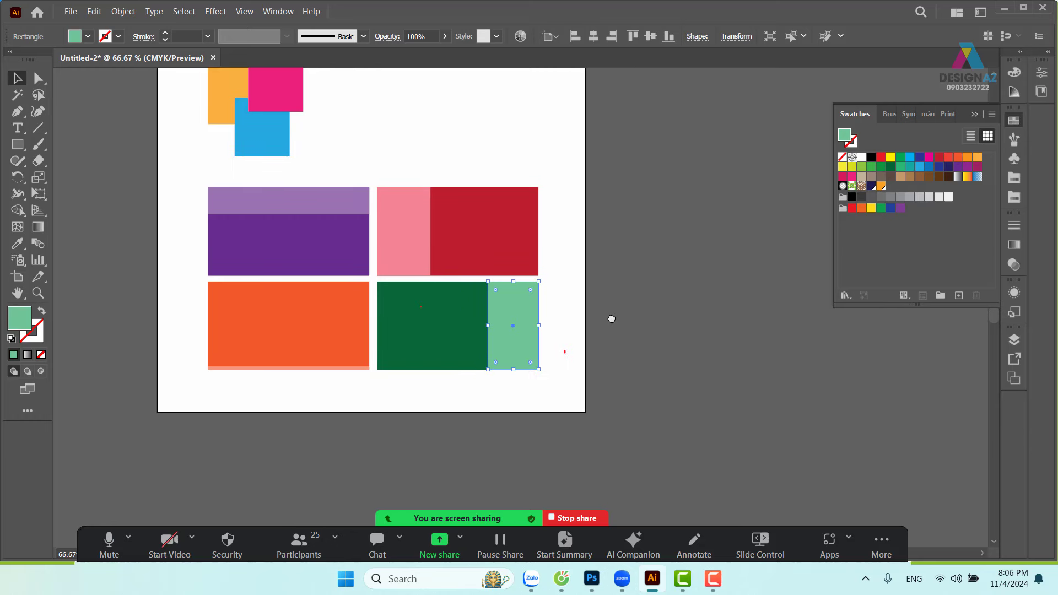
Step: Copy the red-and-pink block rightward as a dark brown rectangle, then hide artboard edges
click(522, 252)
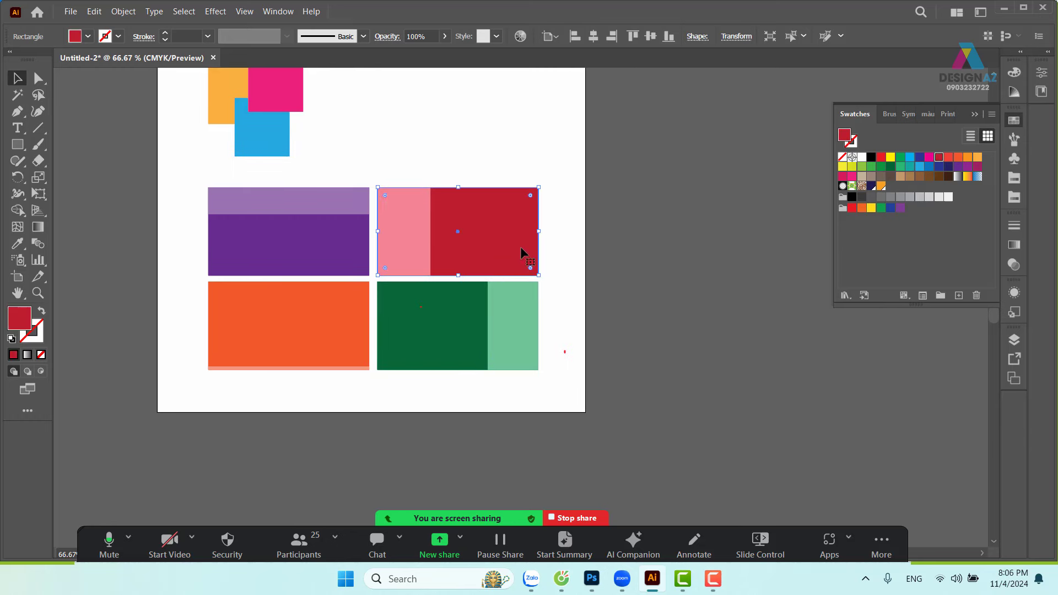
drag(475, 253, 648, 253)
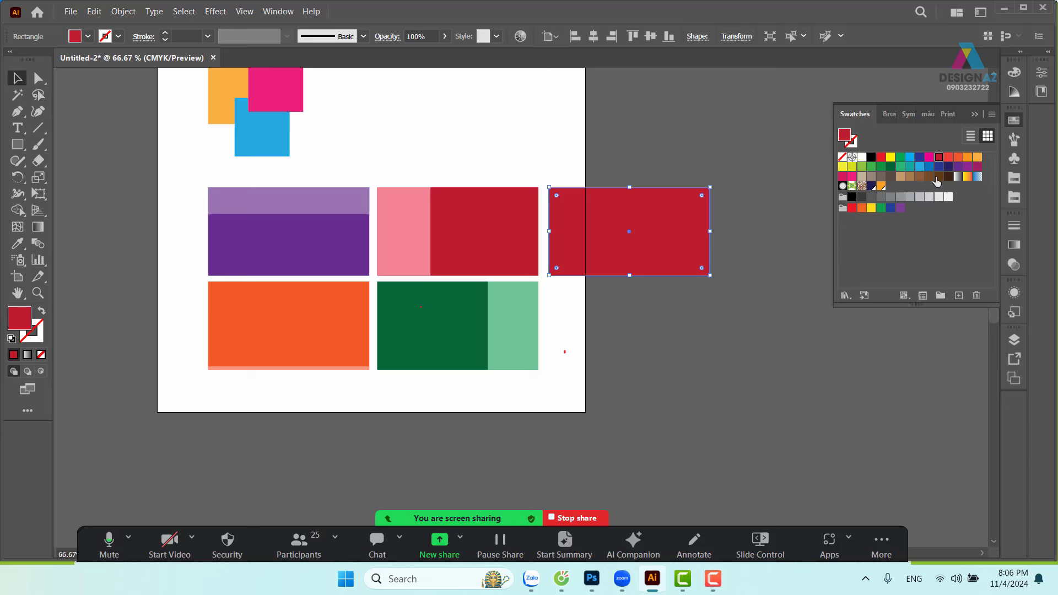
click(940, 176)
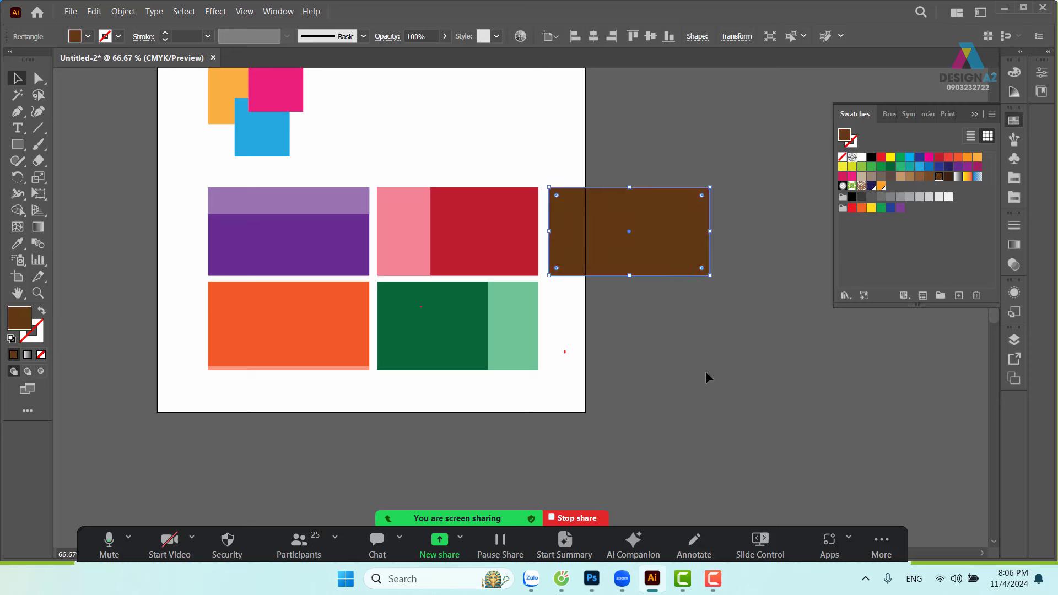
click(660, 393)
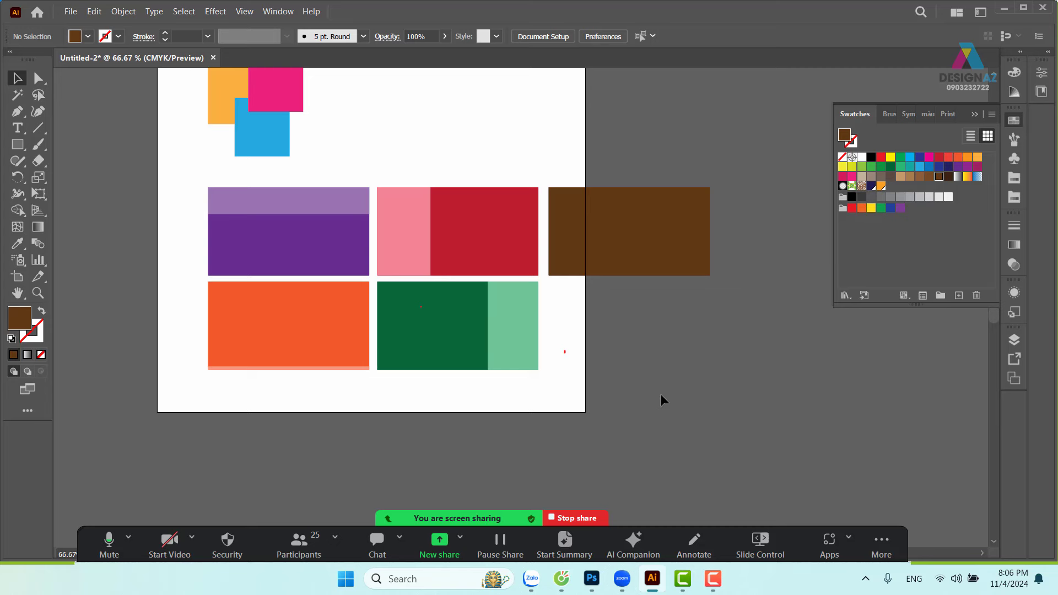
key(ctrl+shift+h)
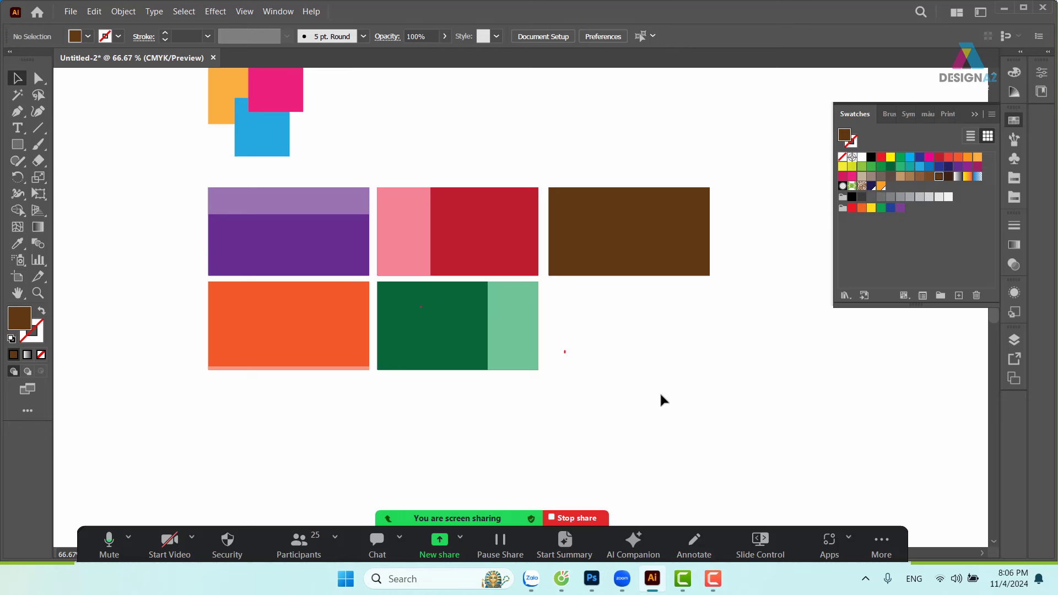
Step: Turn a copy of the brown rectangle into a large beige square inside it
key(ctrl+1)
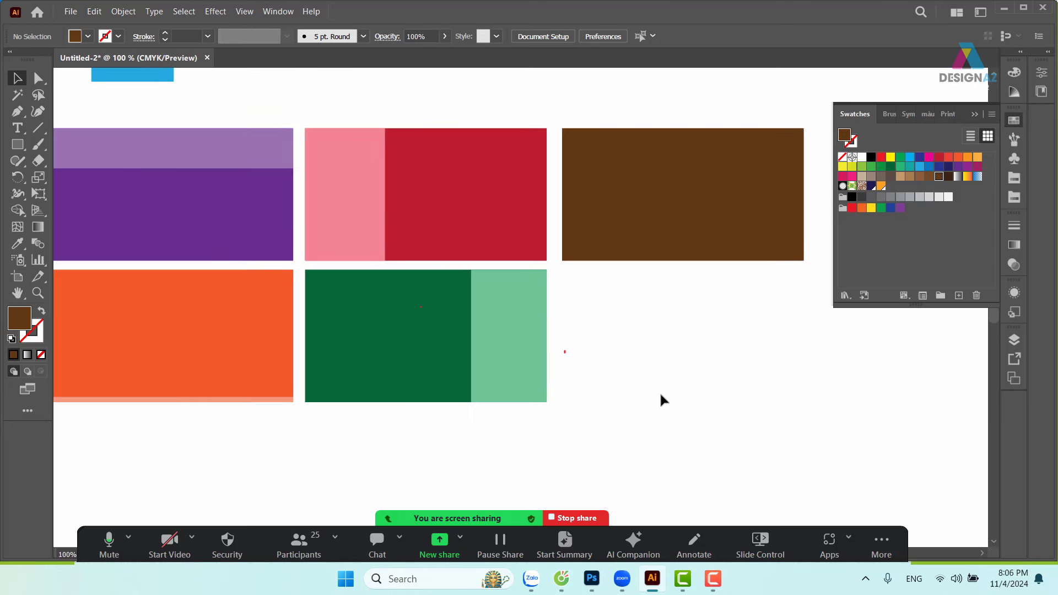
drag(611, 371, 607, 371)
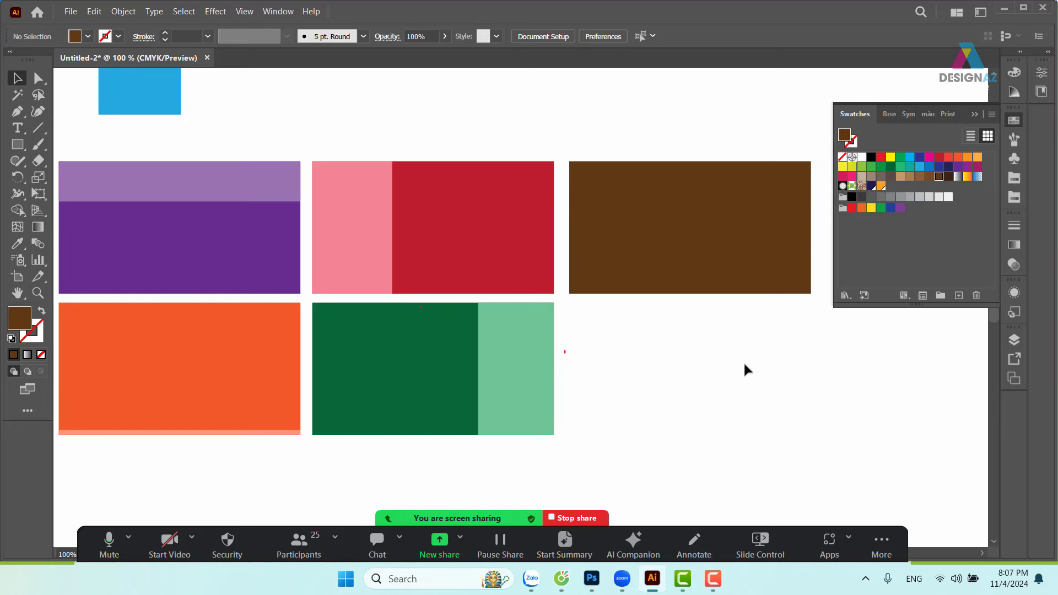
click(711, 226)
drag(653, 275, 556, 285)
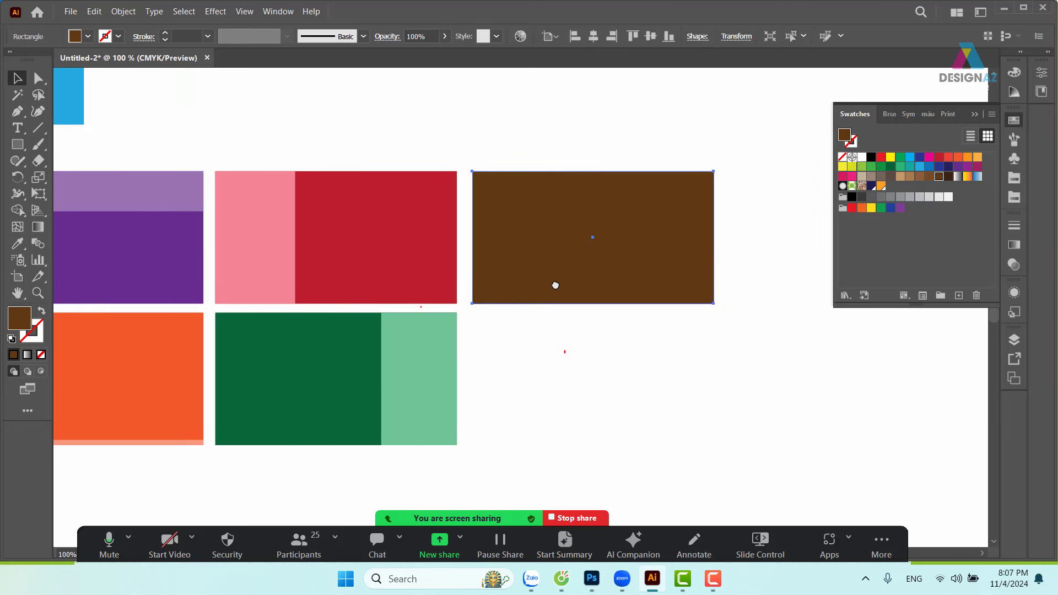
click(580, 358)
click(620, 270)
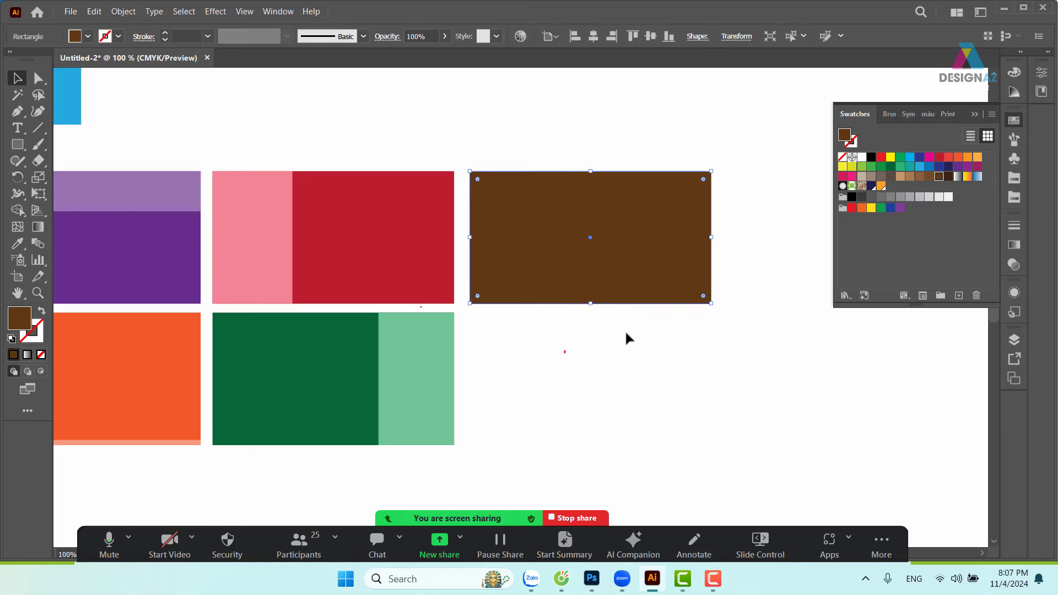
drag(711, 237, 586, 234)
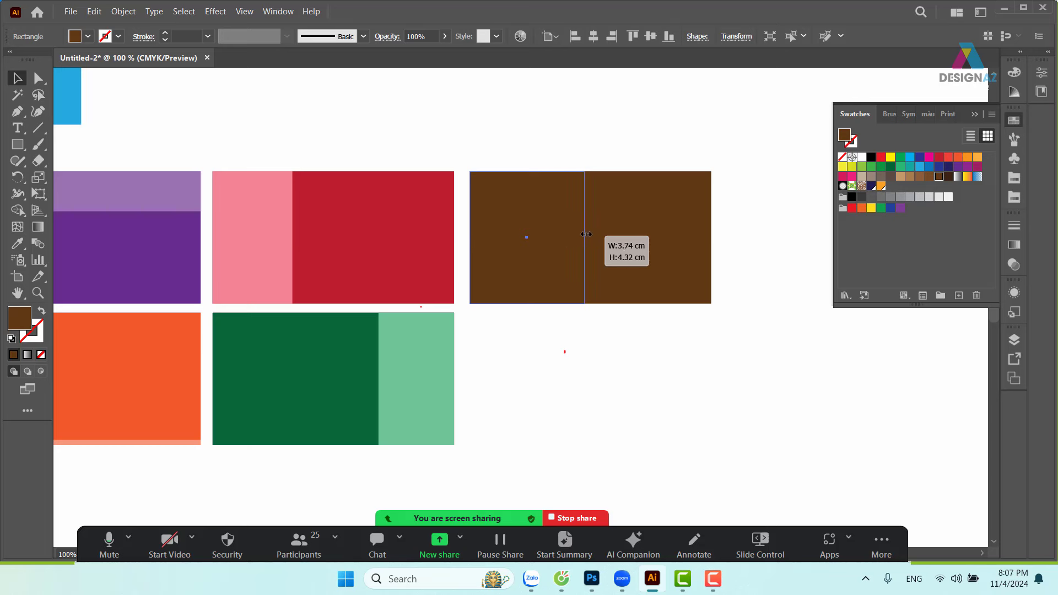
drag(470, 237, 505, 238)
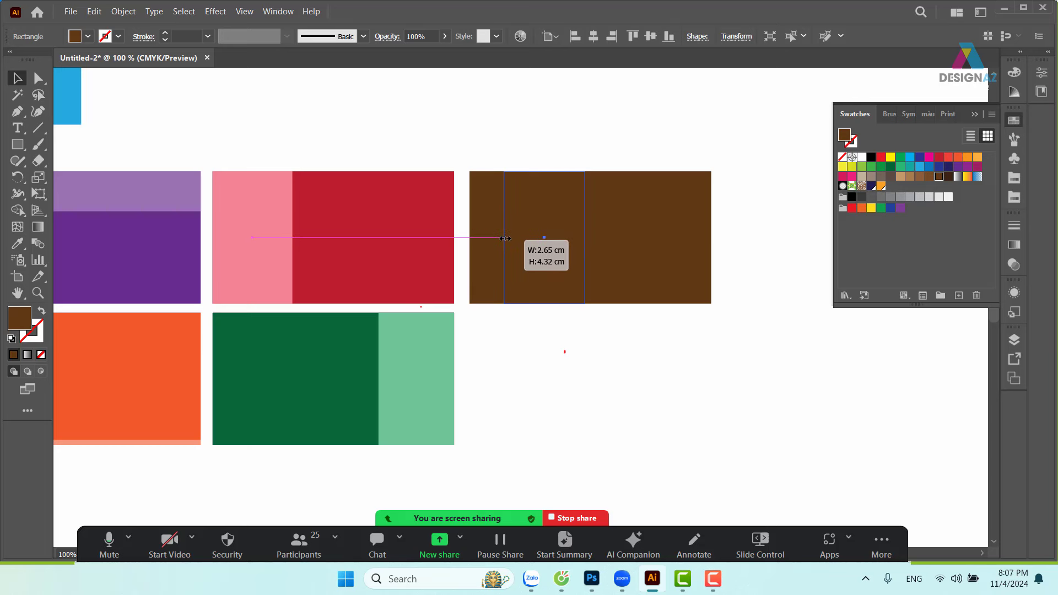
drag(544, 172, 544, 198)
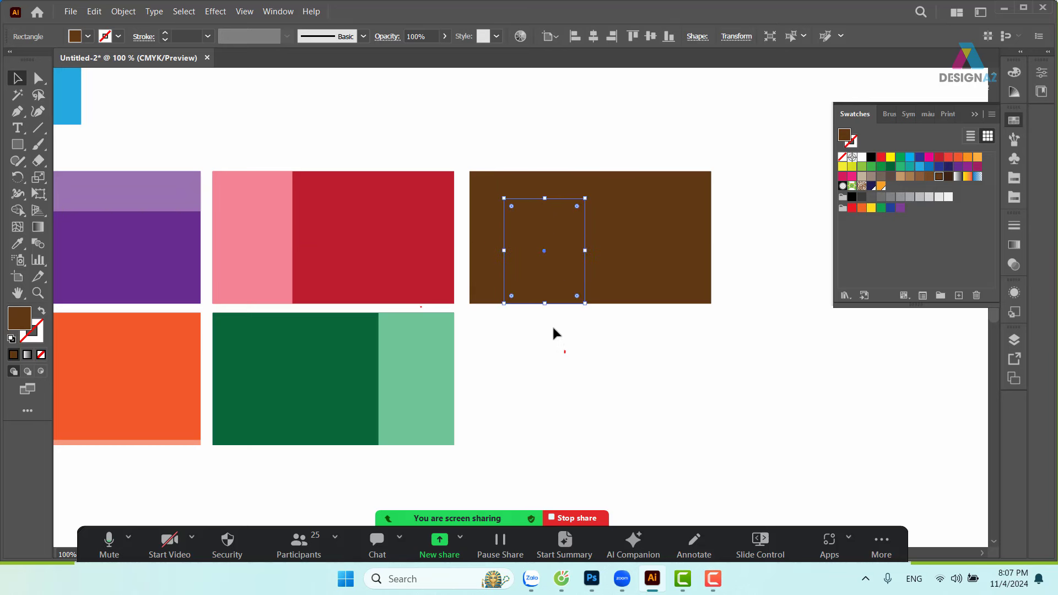
drag(545, 304, 544, 269)
click(862, 177)
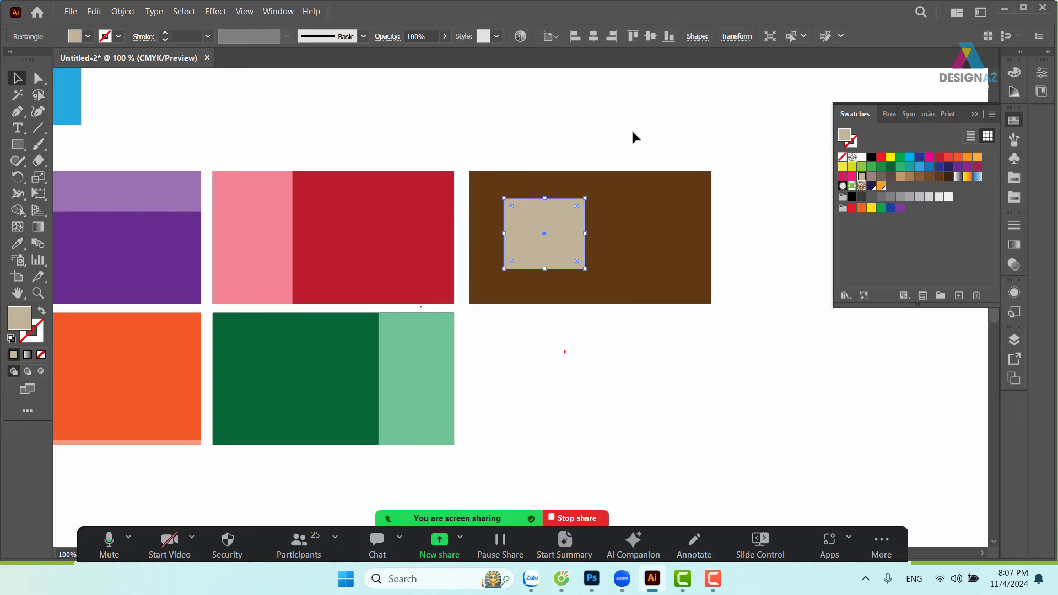
click(631, 128)
Step: Add a smaller beige square stepped off the large square's lower-right corner
scroll(626, 226, right, 2)
scroll(626, 226, down, 1)
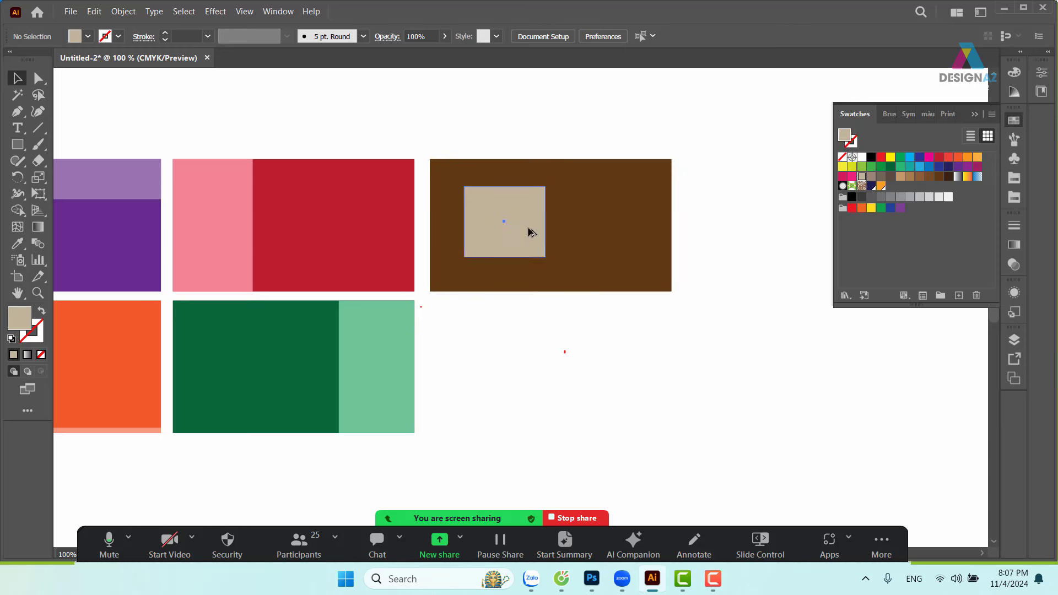
drag(530, 229, 582, 223)
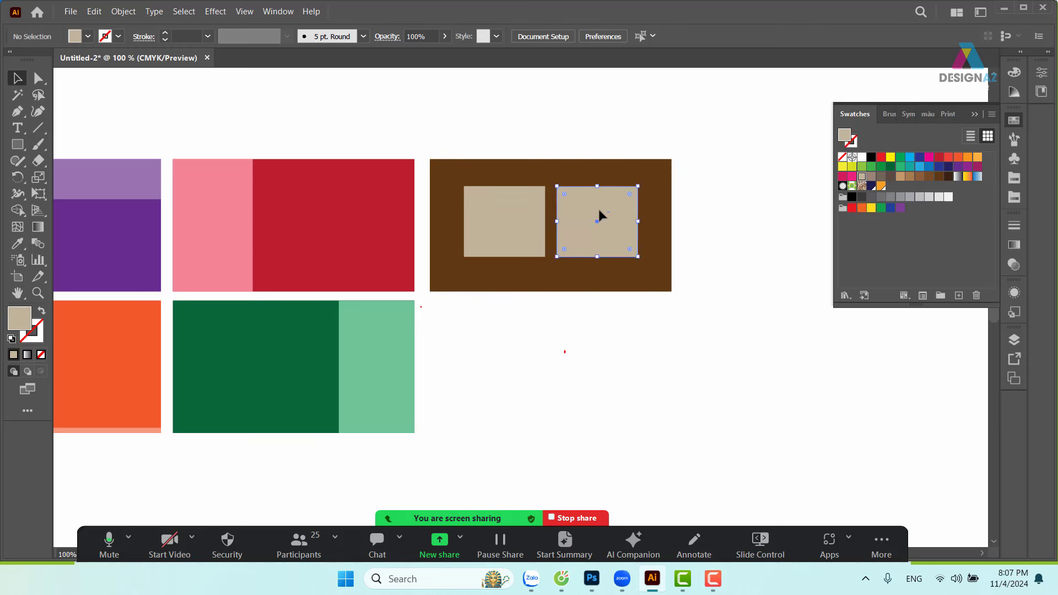
drag(637, 187, 565, 268)
click(596, 135)
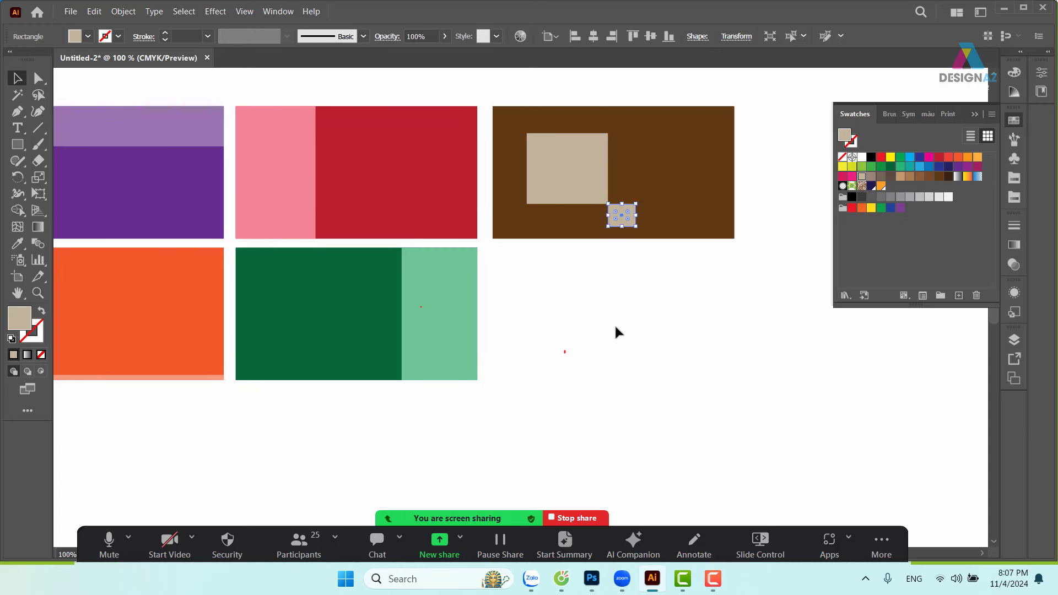
click(654, 256)
click(649, 161)
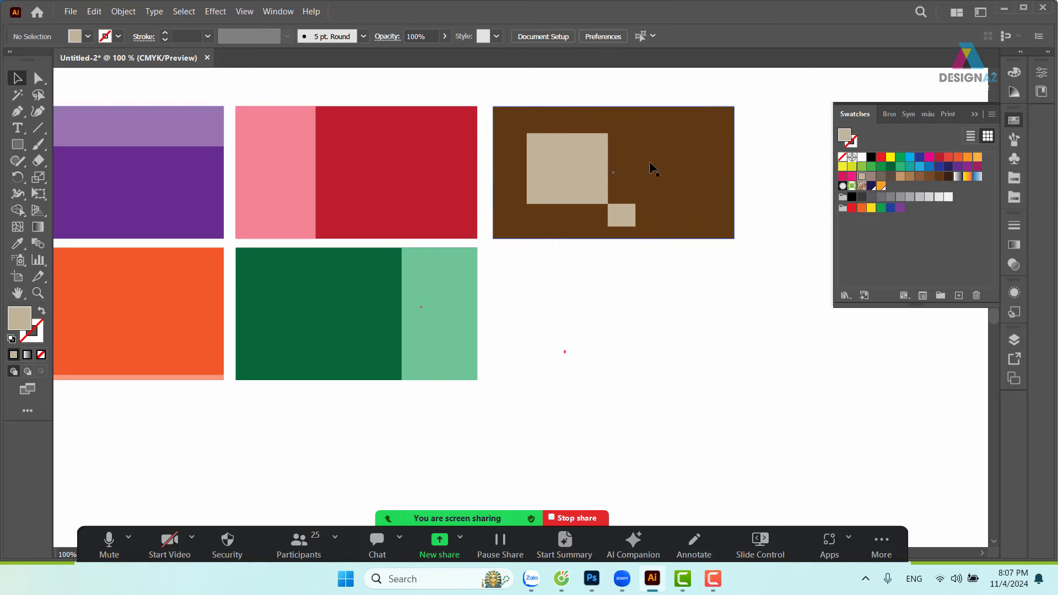
Step: Place a magenta copy of the brown rectangle in the row below
drag(668, 135, 668, 276)
click(852, 177)
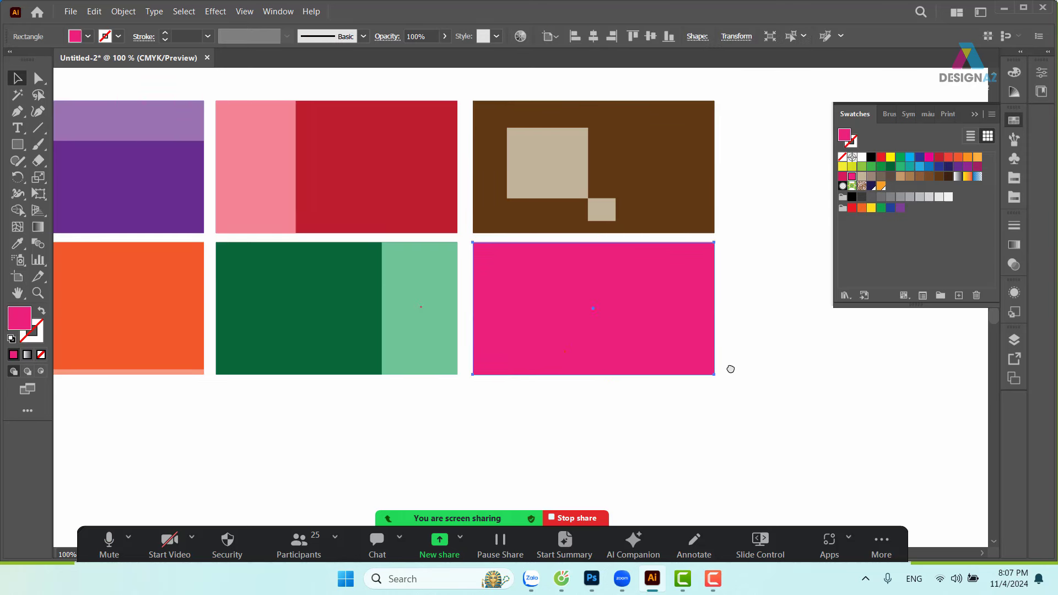
scroll(722, 369, right, 3)
click(711, 363)
click(550, 335)
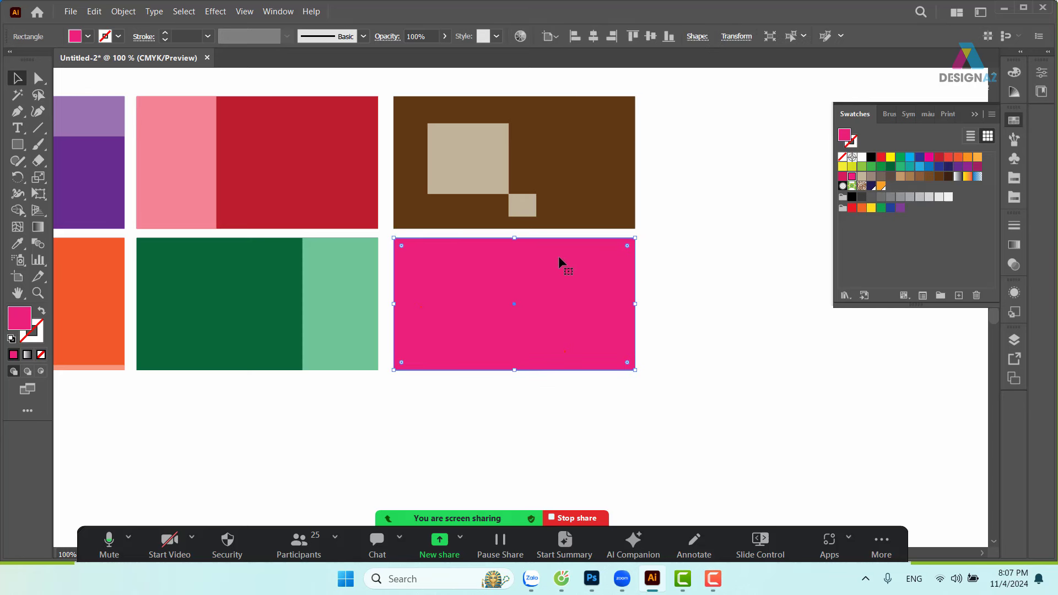
Step: Add a wide white horizontal band across the middle of the magenta rectangle
drag(520, 238, 514, 274)
drag(514, 370, 525, 324)
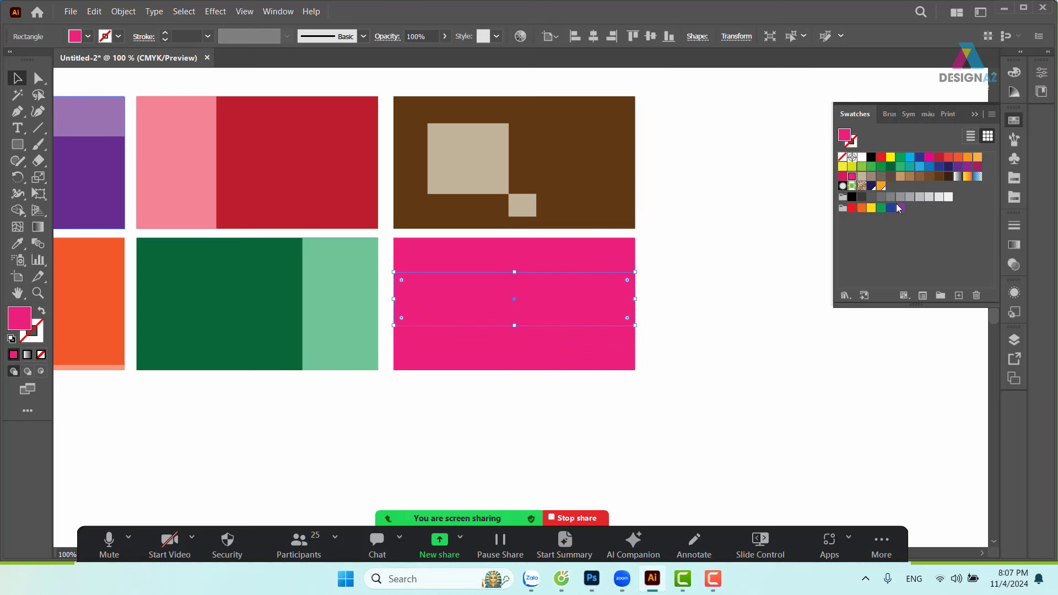
click(862, 158)
scroll(677, 295, left, 2)
scroll(677, 295, down, 1)
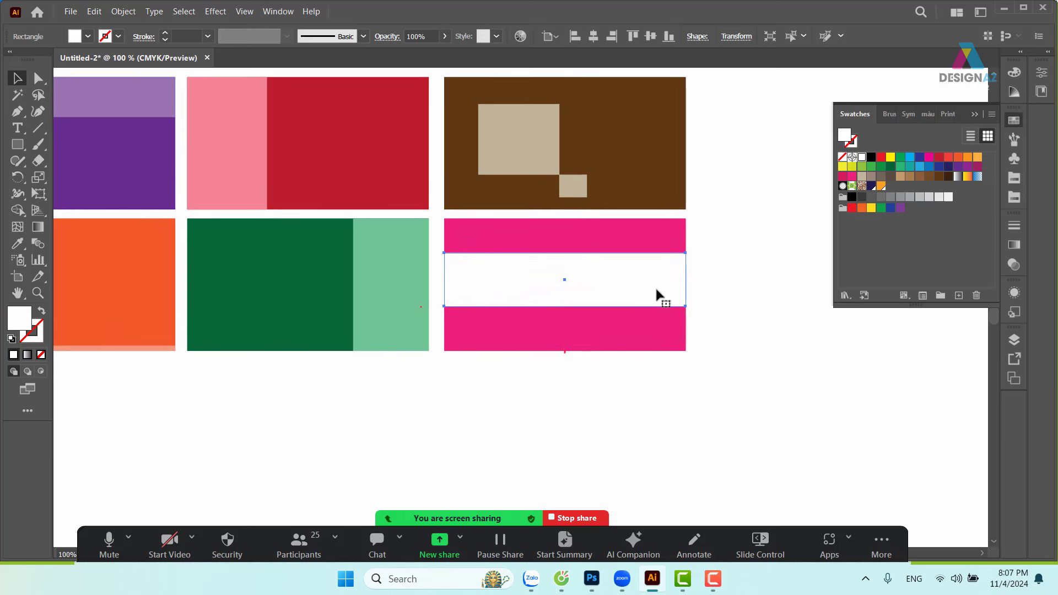
drag(566, 306, 566, 325)
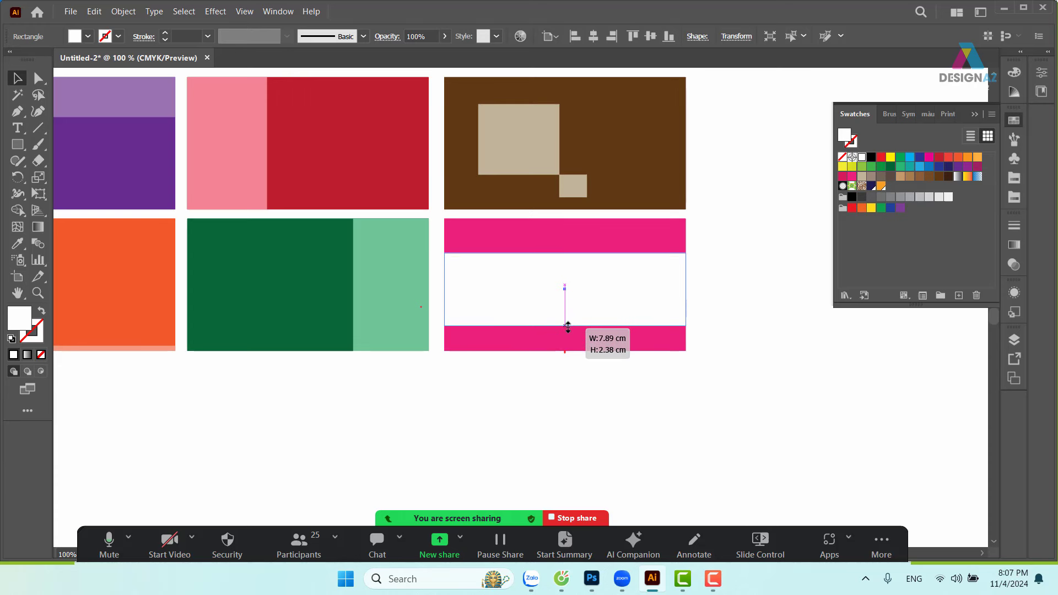
click(772, 310)
mouse_move(744, 289)
mouse_down()
mouse_move(546, 329)
mouse_move(454, 316)
mouse_up()
Step: Place a blue copy of the brown rectangle at the end of the top row
click(404, 184)
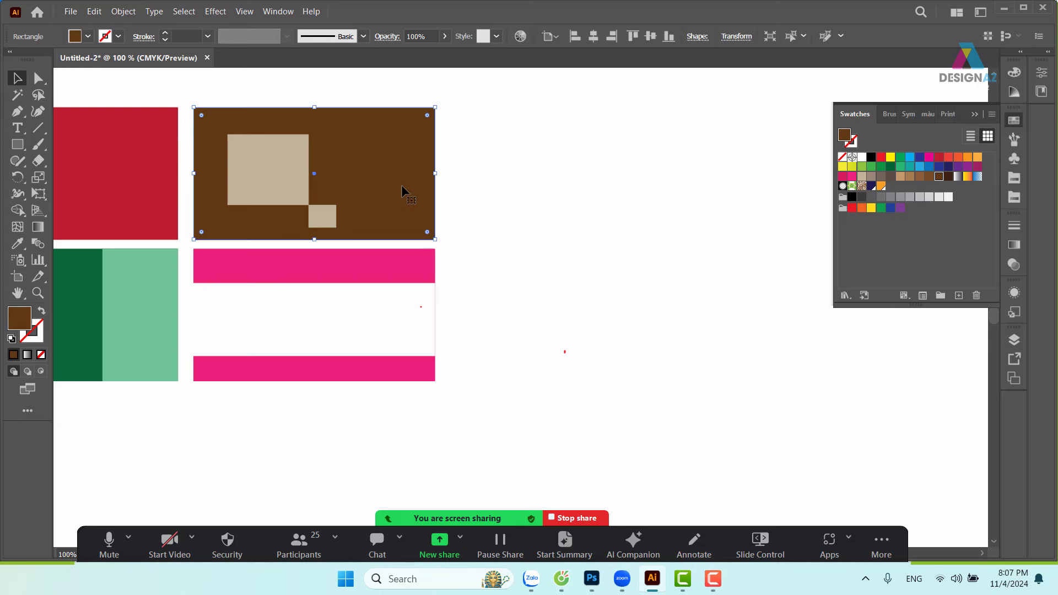
drag(435, 186, 633, 184)
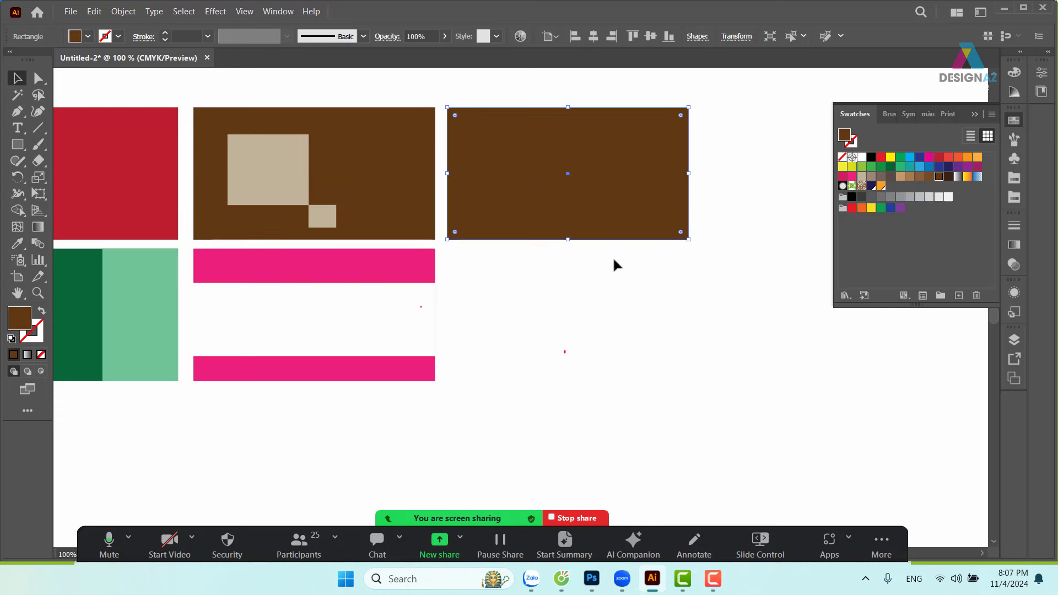
click(613, 258)
click(612, 201)
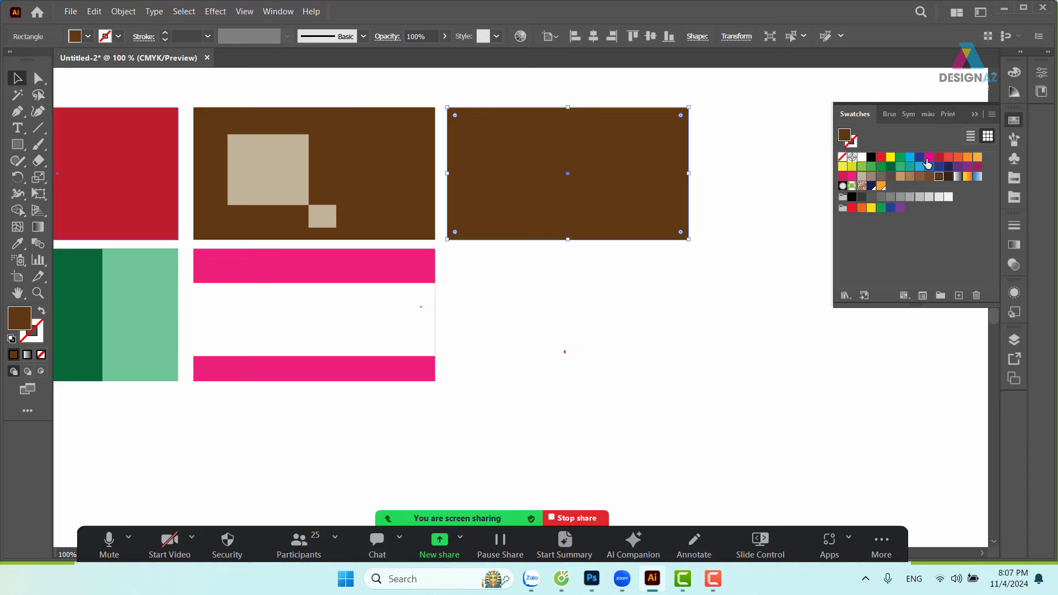
click(928, 167)
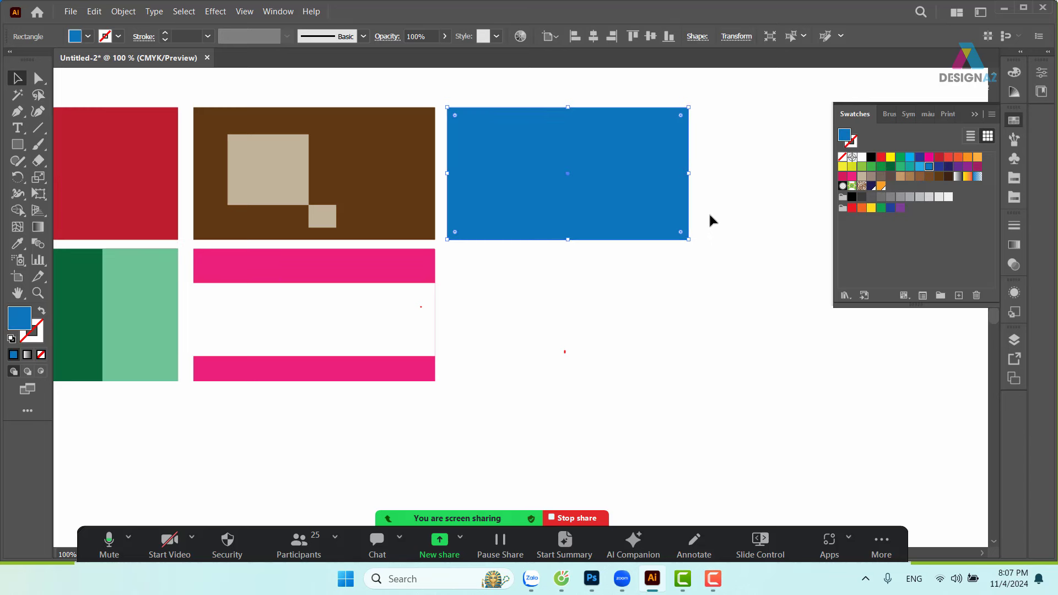
Step: Add a lighter blue vertical stripe down the middle of the blue rectangle
key(ctrl+shift+b)
drag(689, 173, 614, 187)
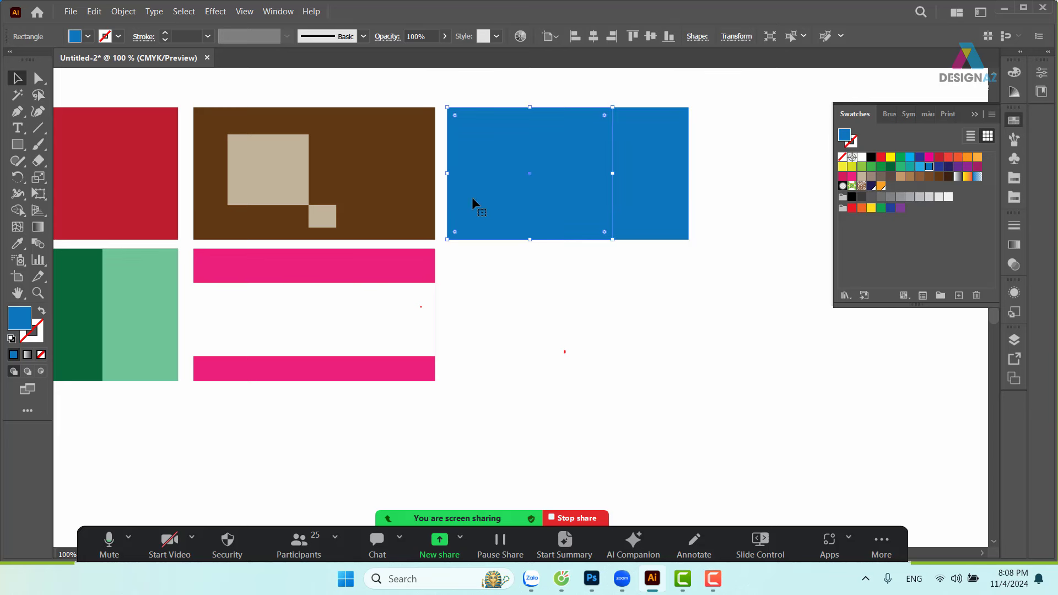
drag(447, 176, 535, 184)
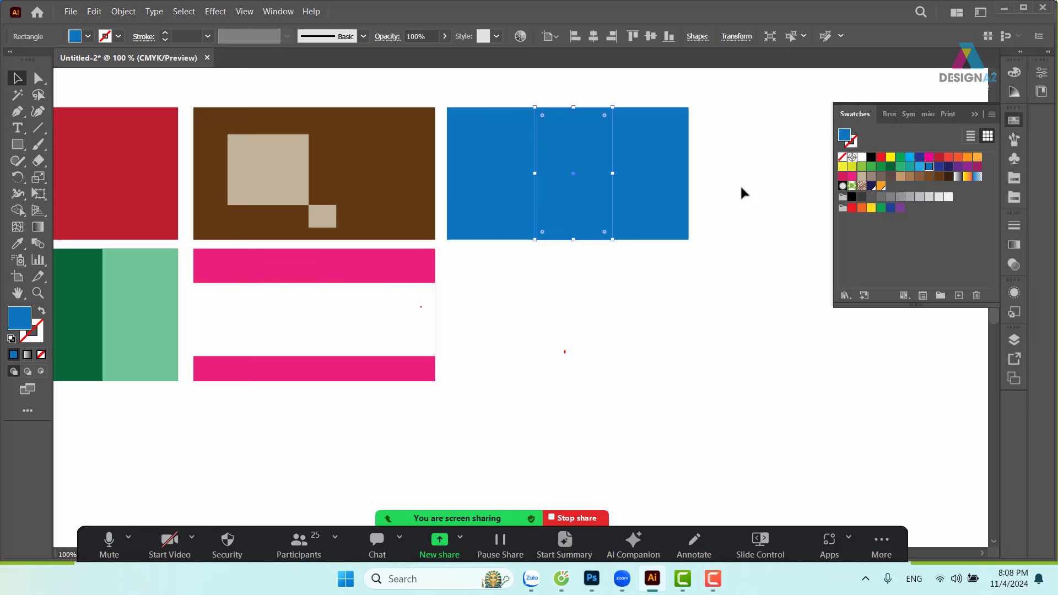
click(919, 167)
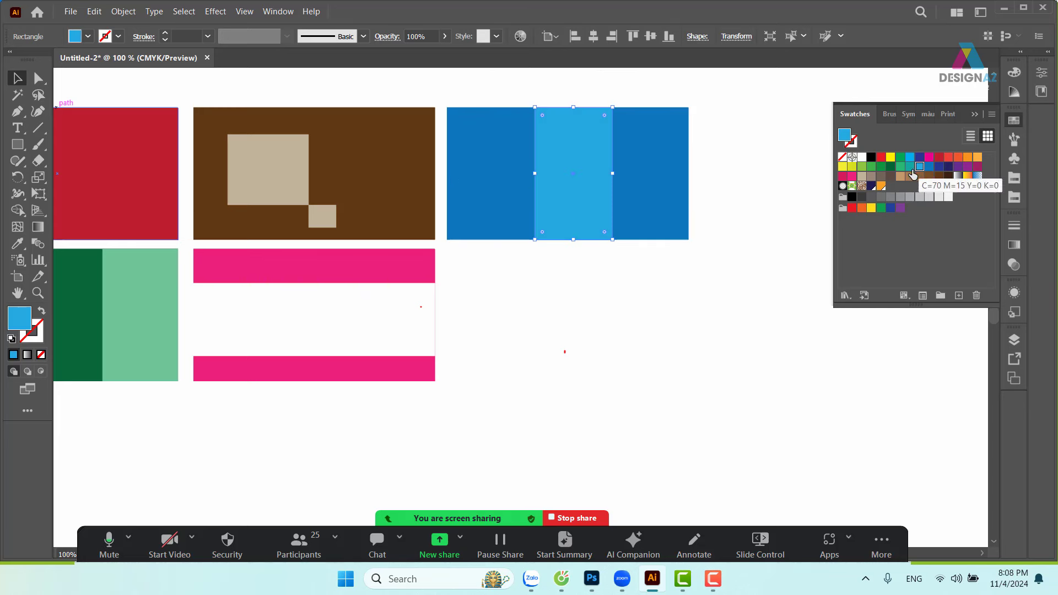
click(658, 305)
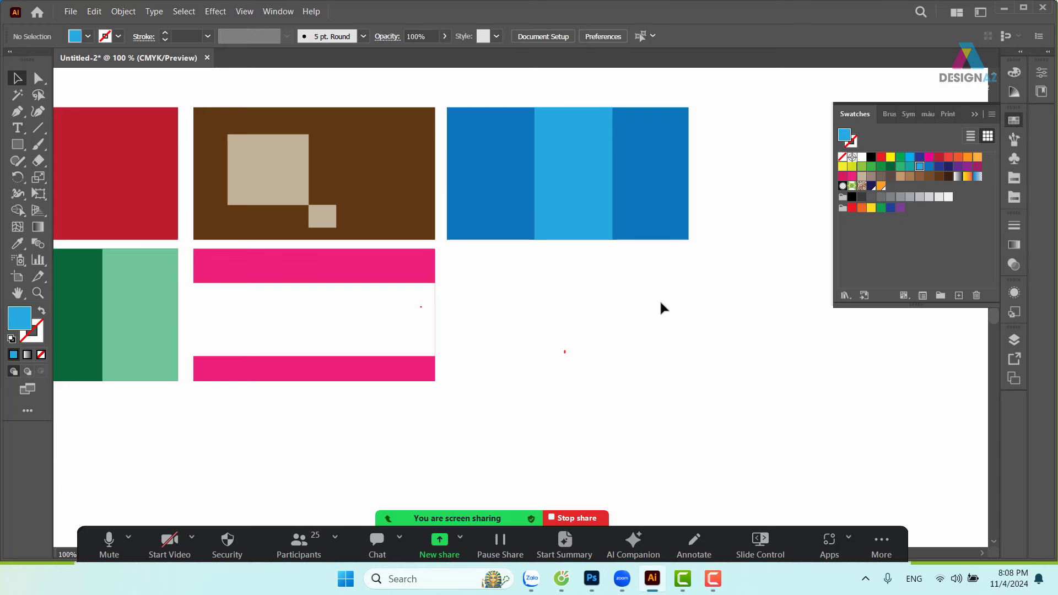
key(ctrl+minus)
key(ctrl+minus)
Step: Place a copy of the striped blue block directly below it
drag(661, 304, 708, 283)
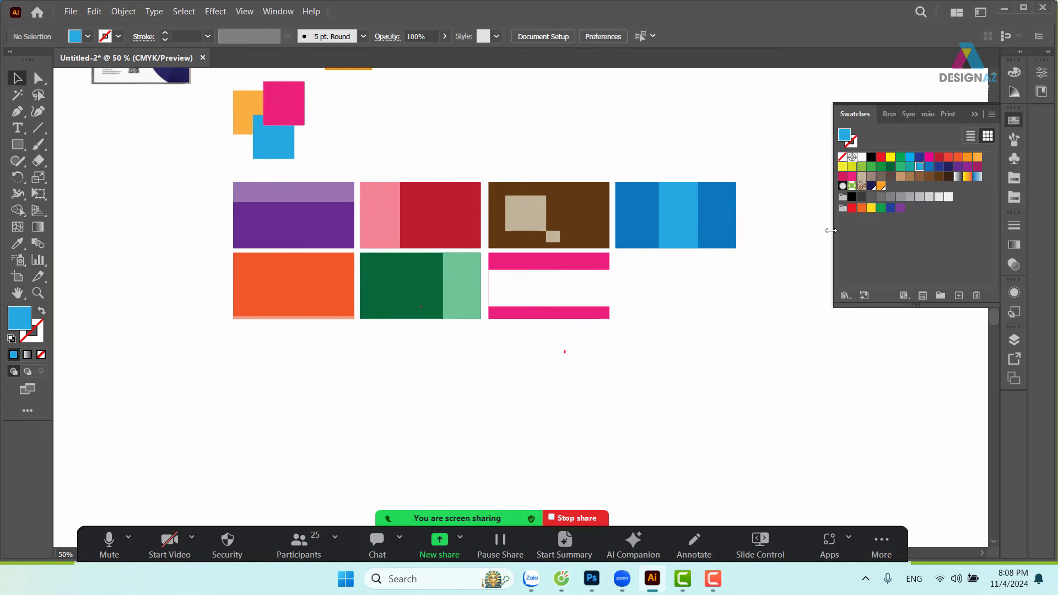
drag(707, 271, 648, 284)
click(586, 256)
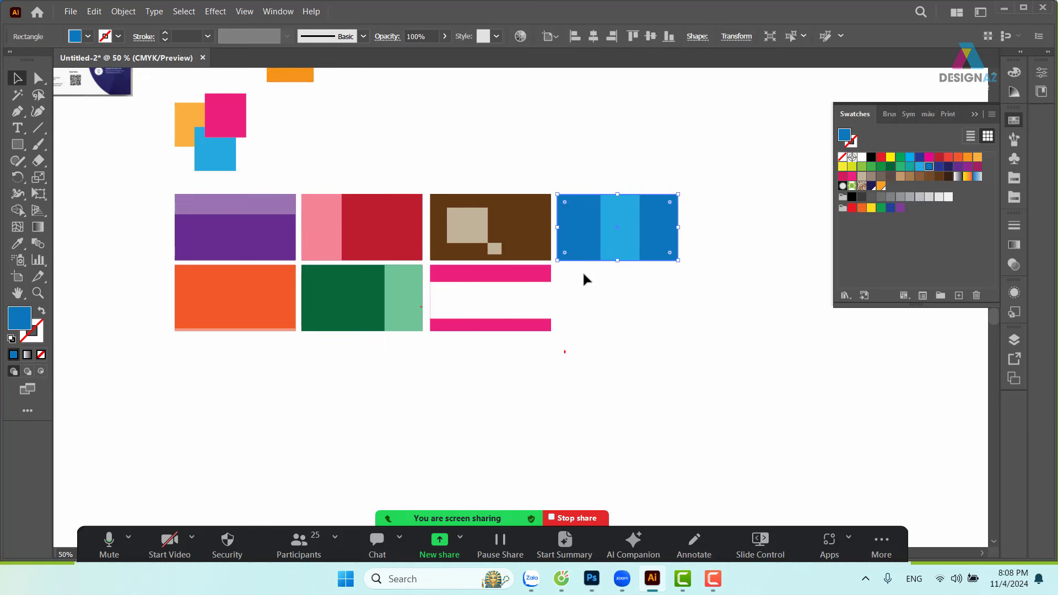
drag(583, 217, 596, 292)
click(697, 295)
key(ctrl+plus)
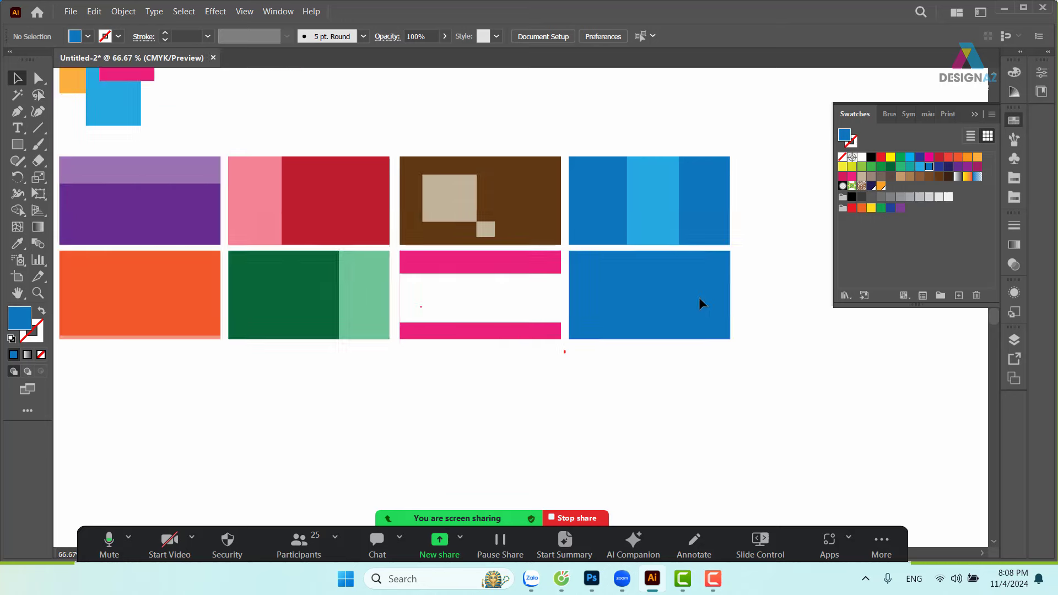
key(ctrl+plus)
drag(664, 292, 508, 302)
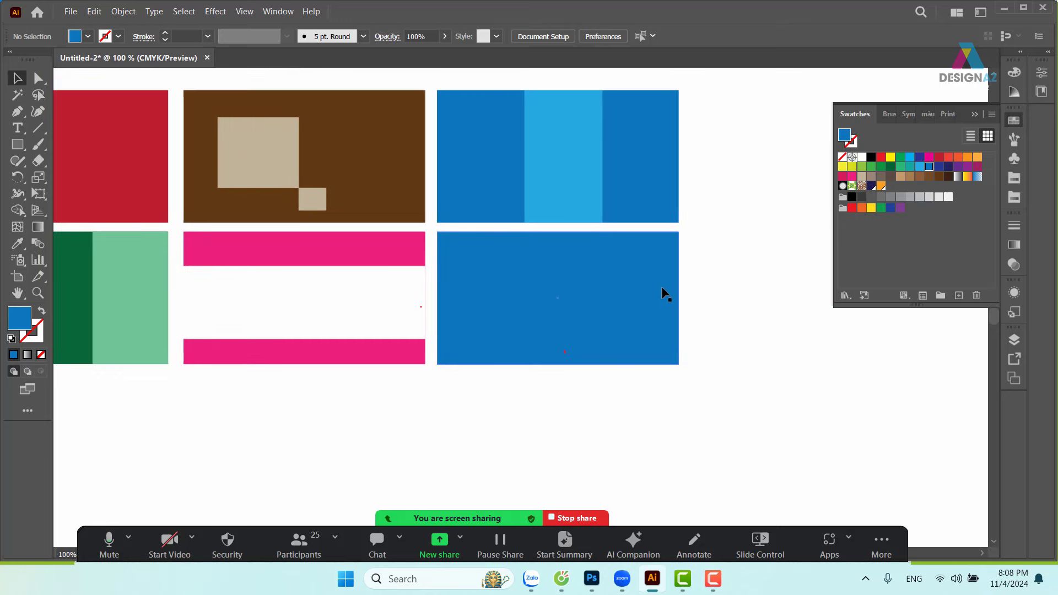
Step: Make a 0.37 cm light-blue strip along the lower blue rectangle's left edge
click(618, 331)
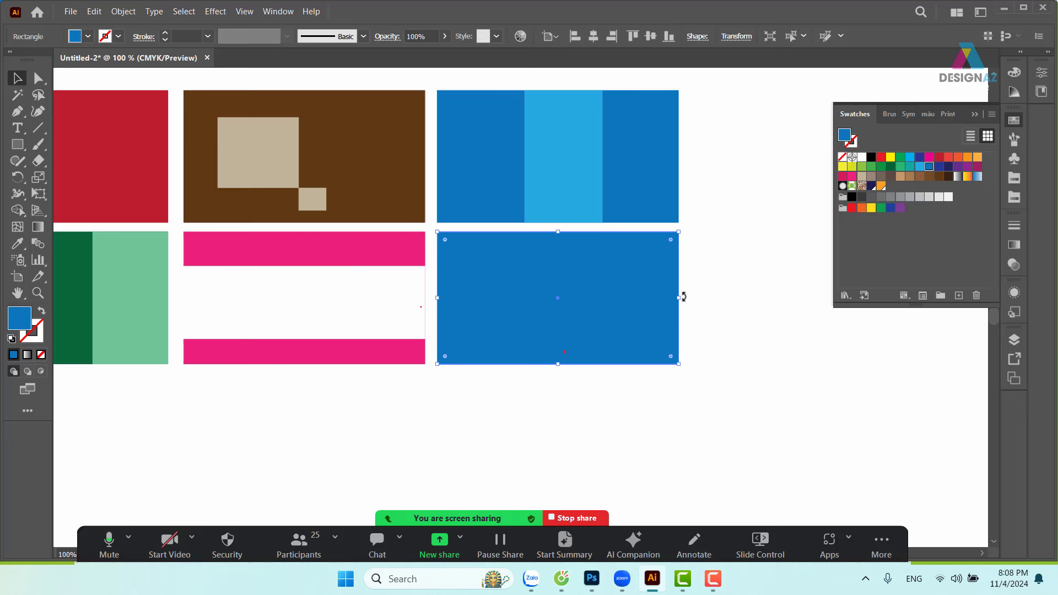
drag(684, 298, 449, 321)
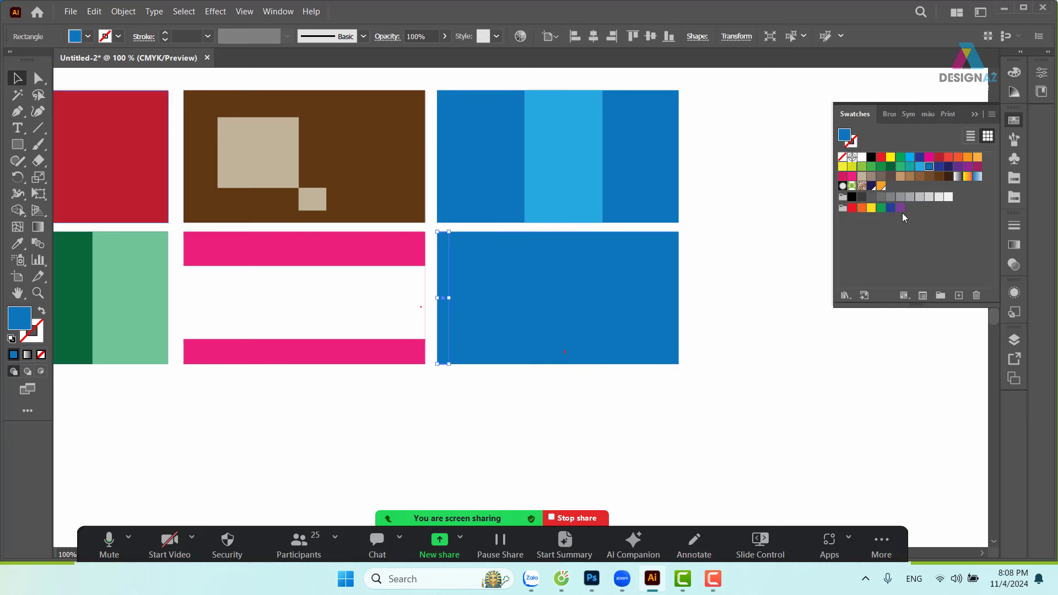
click(920, 166)
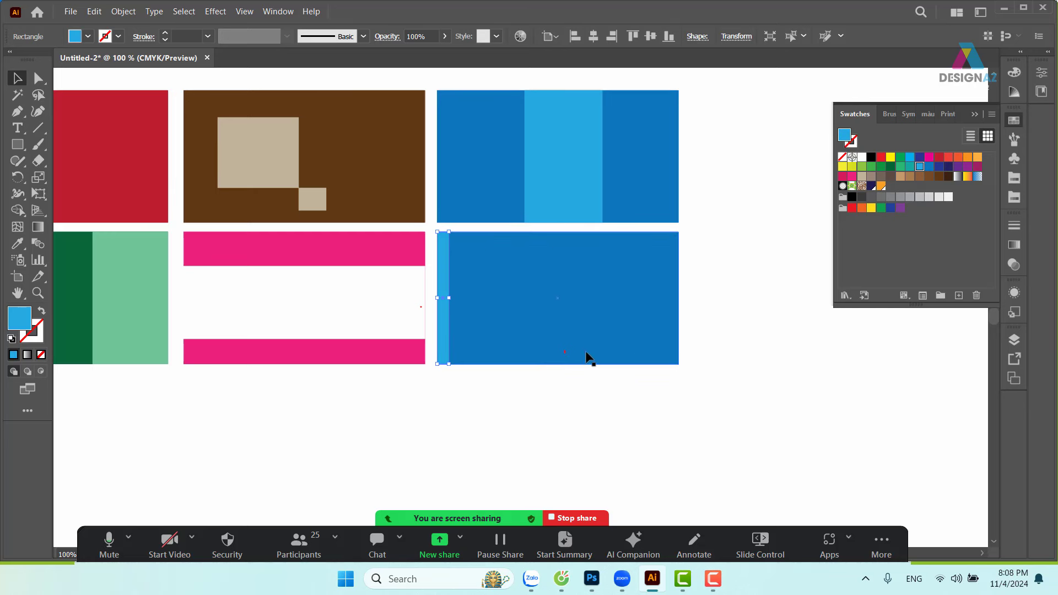
click(547, 380)
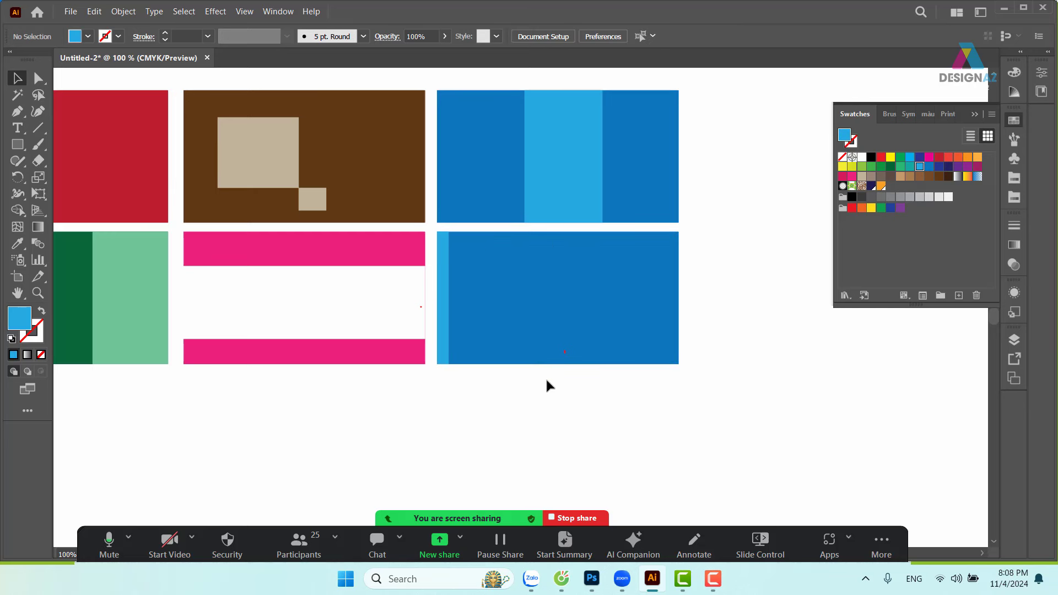
click(521, 299)
click(444, 300)
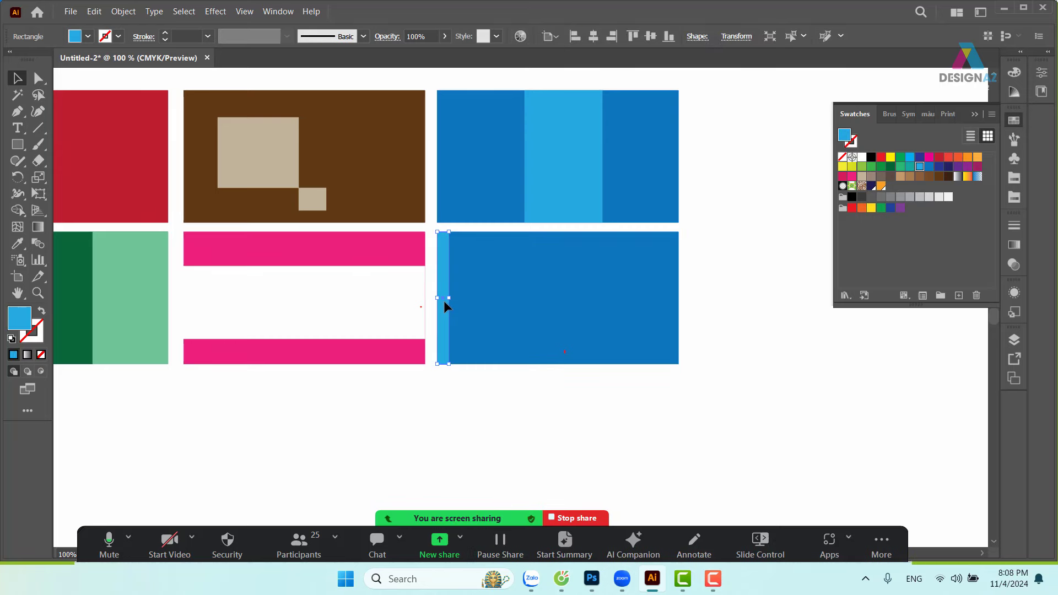
click(472, 406)
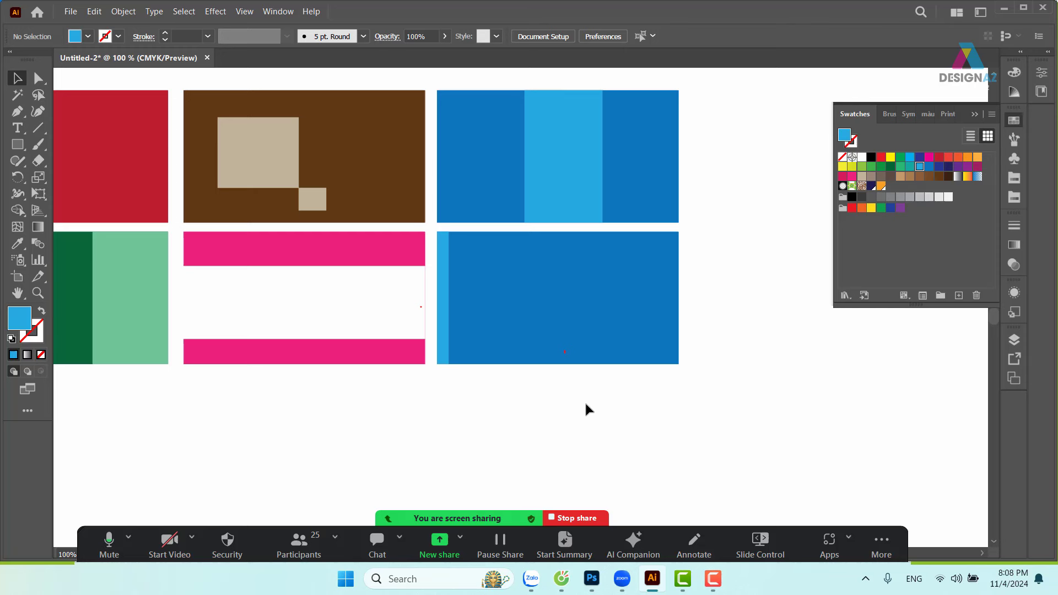
click(443, 327)
click(518, 341)
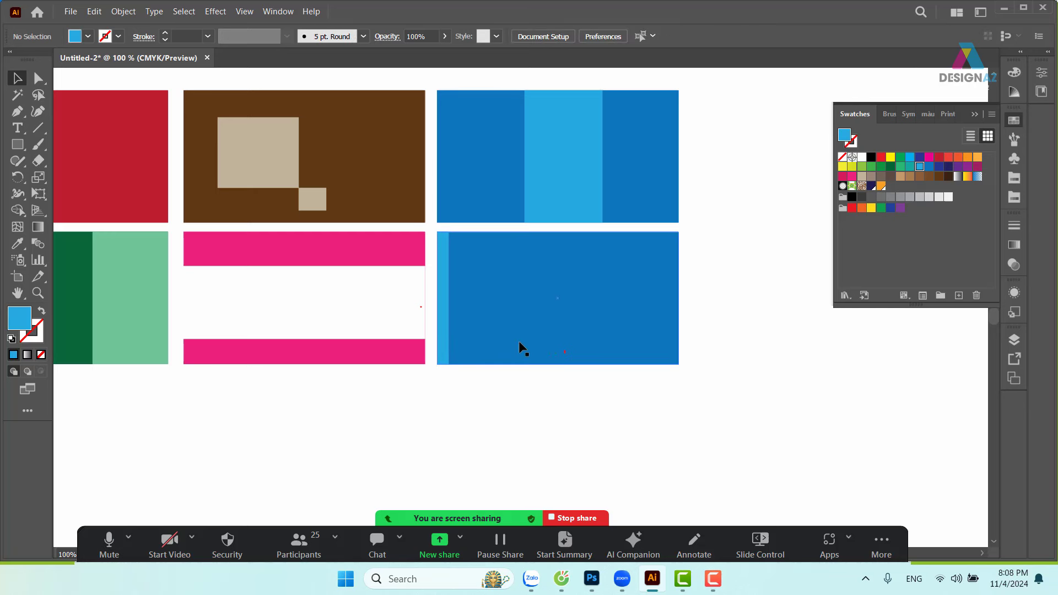
click(445, 343)
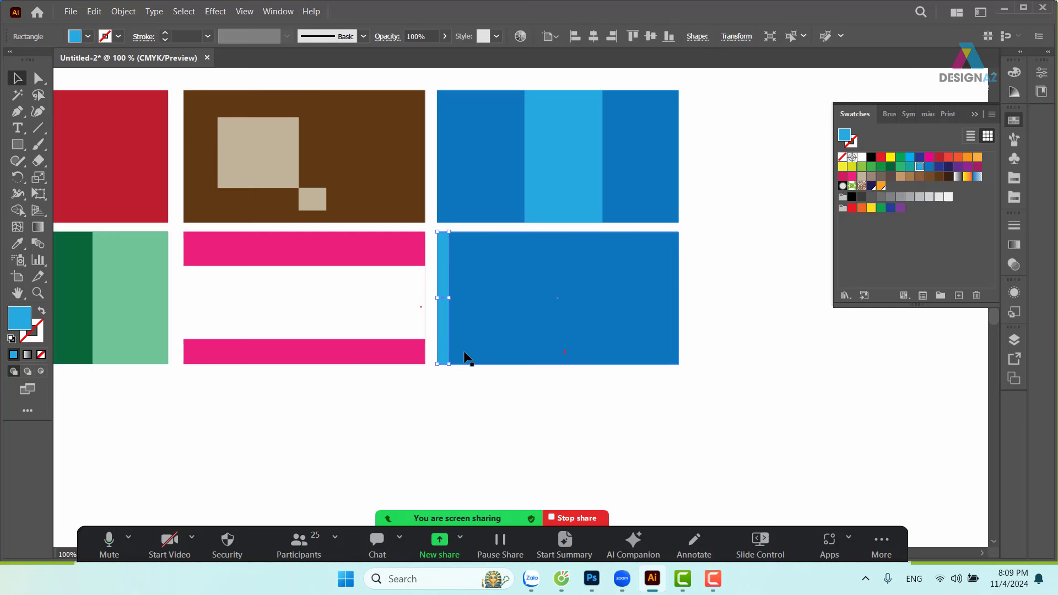
Step: Copy the light-blue strip one even gap right and repeat it with Ctrl+D
drag(448, 336, 463, 340)
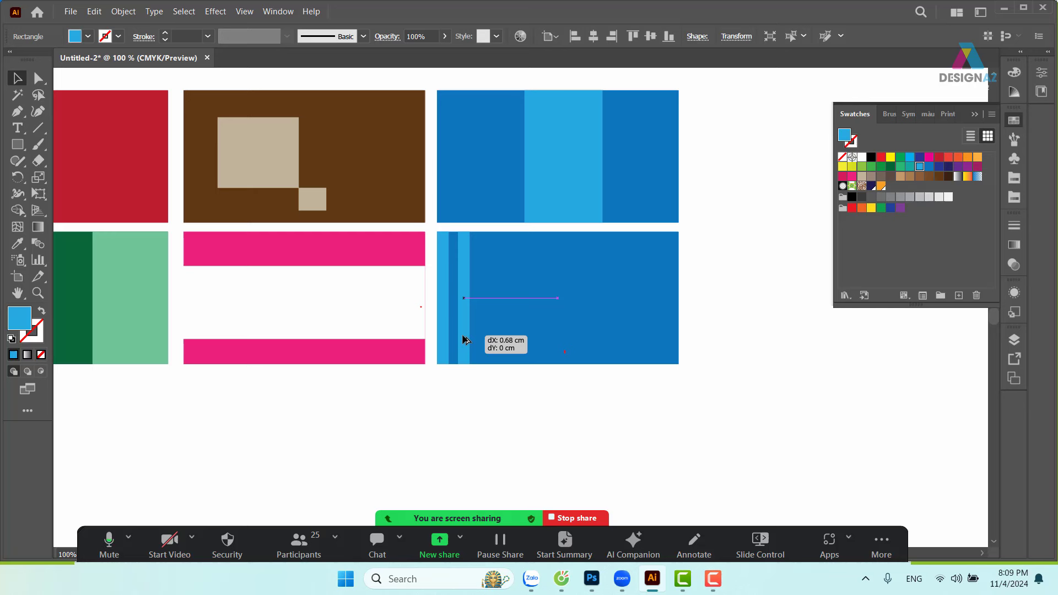
key(super+space)
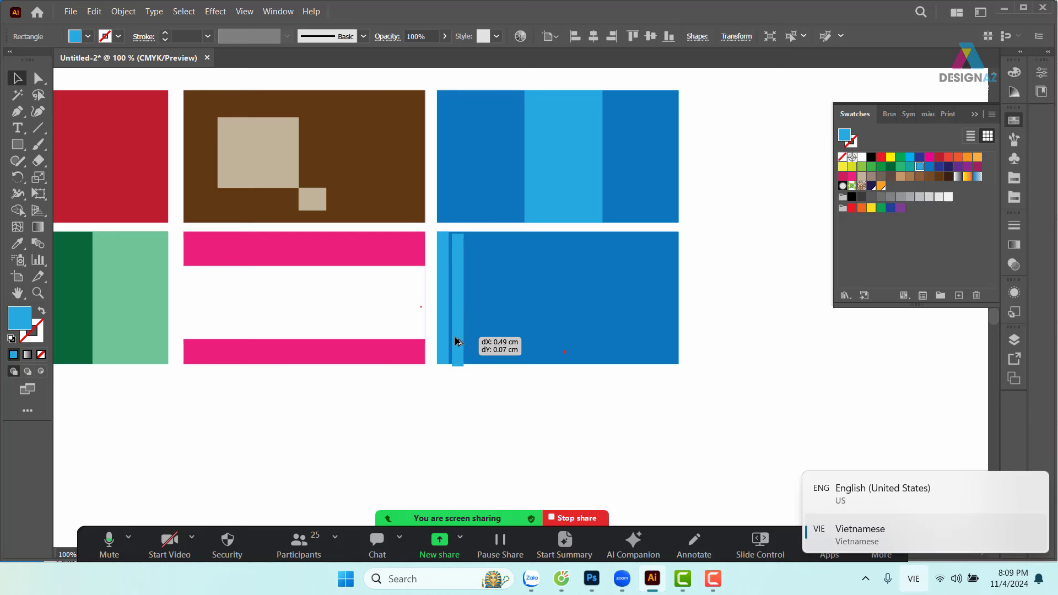
drag(463, 339, 467, 339)
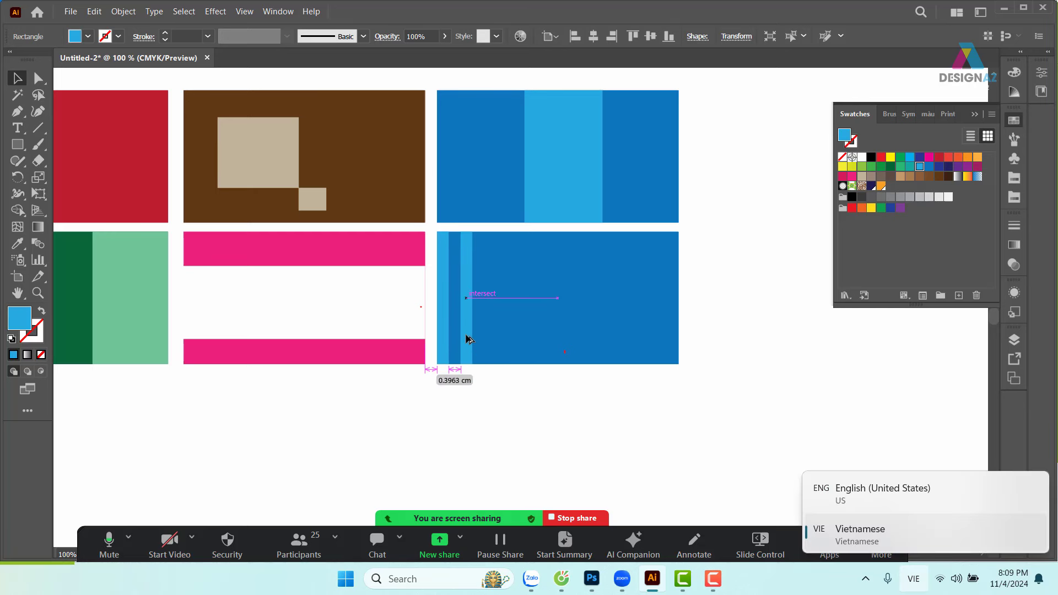
drag(466, 339, 463, 339)
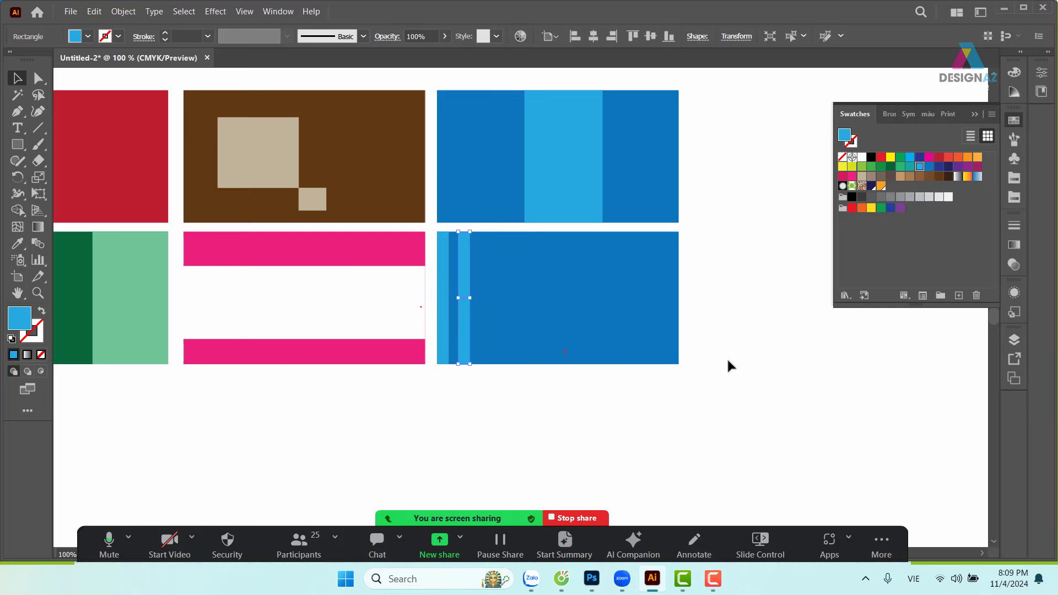
key(a)
key(ctrl+d)
key(ctrl+d)
key(ctrl+d)
key(ctrl+d)
key(ctrl+d)
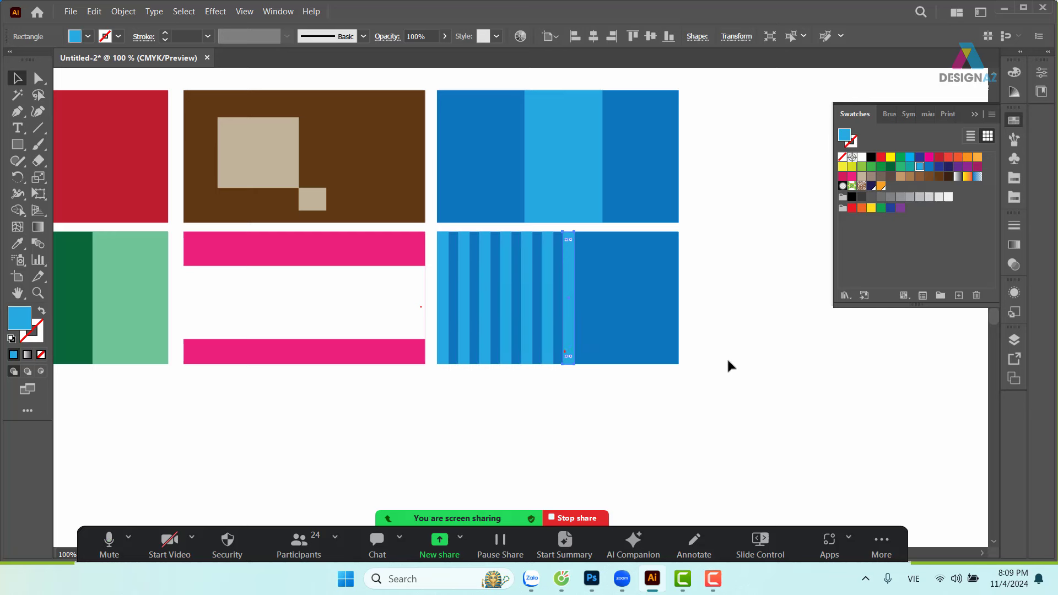
key(ctrl+d)
key(ctrl+d)
key(ctrl+d)
key(ctrl+d)
key(ctrl+d)
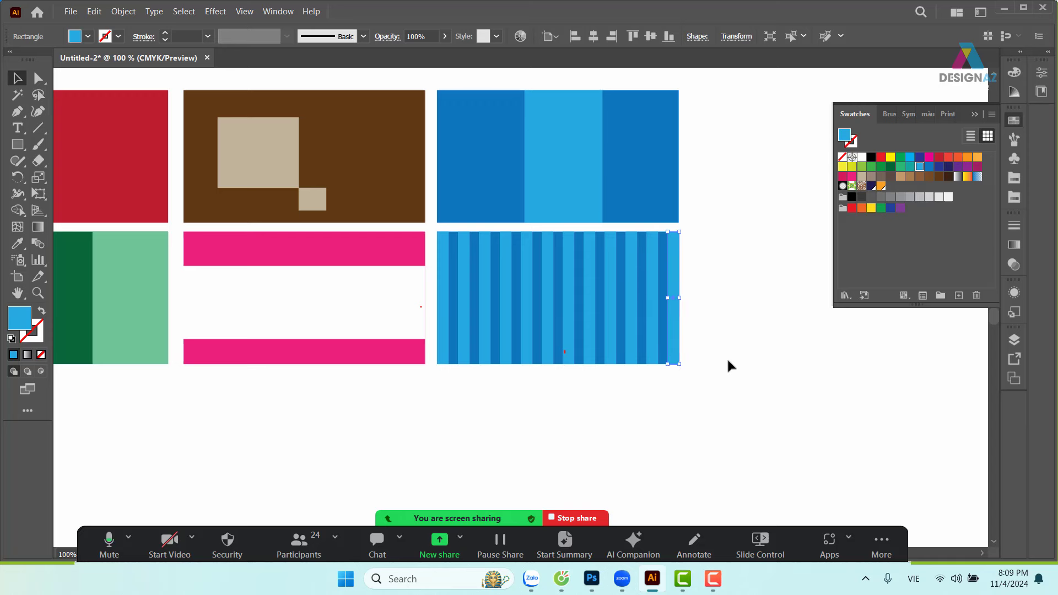
drag(726, 358, 475, 371)
click(445, 260)
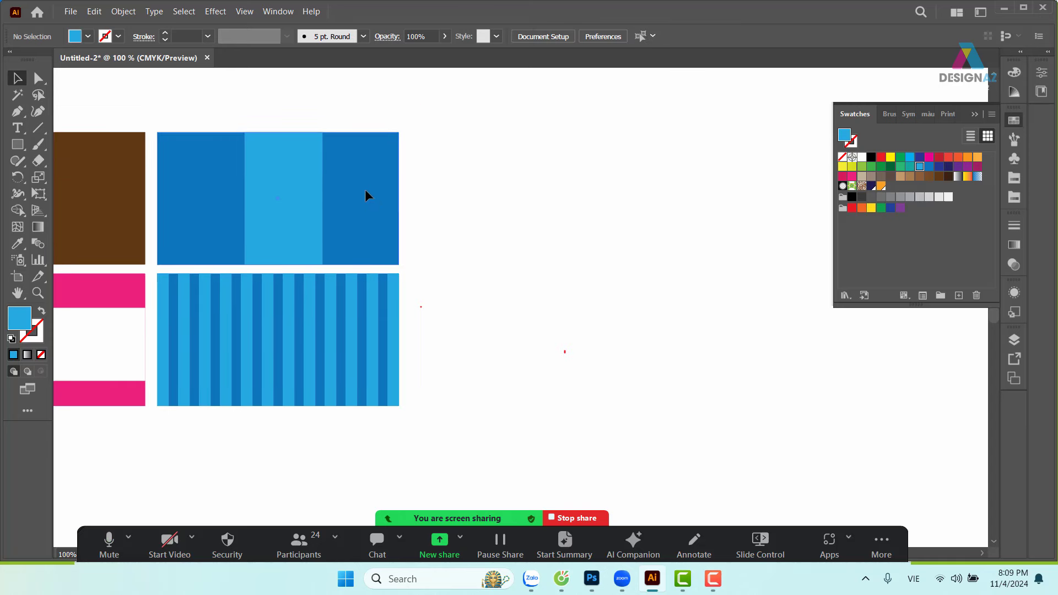
Step: Duplicate the blue rectangle into the empty spot on its right, filled orange-red
drag(365, 196, 622, 207)
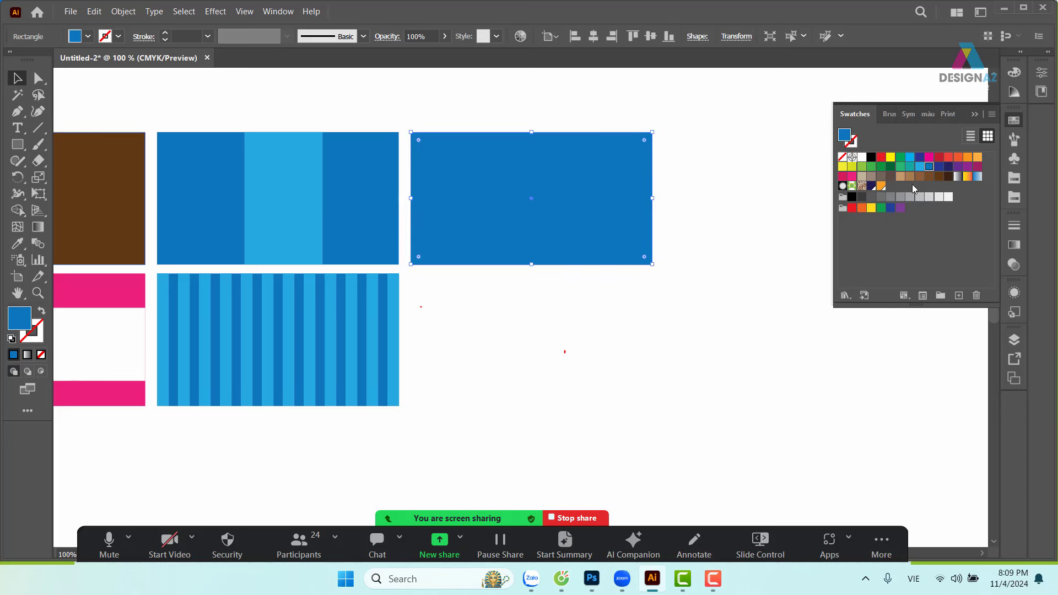
click(940, 176)
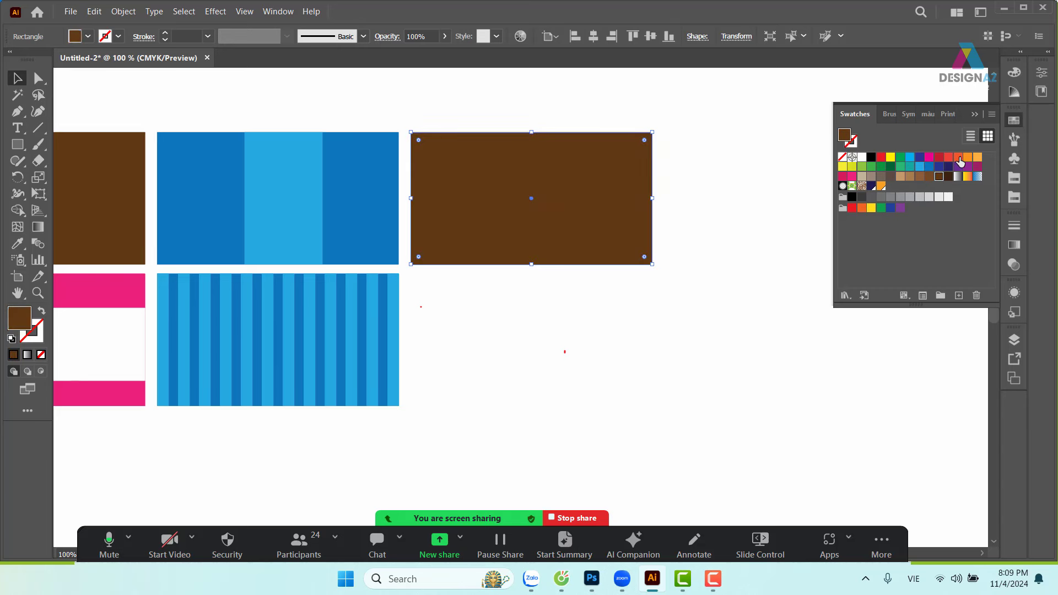
click(959, 158)
click(610, 291)
click(586, 248)
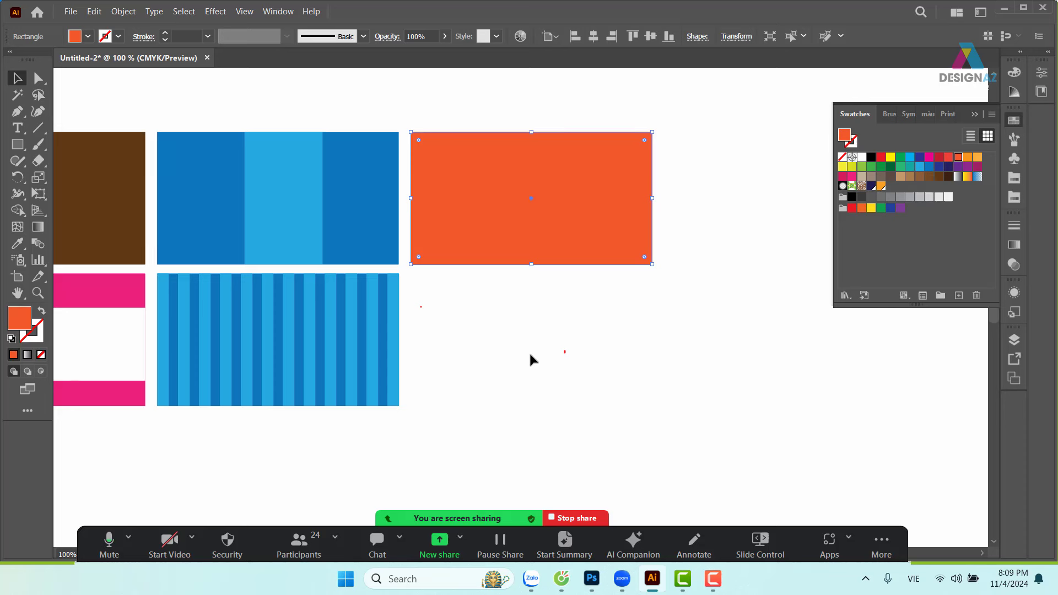
Step: Shrink a copy into a thin top strip filled light orange FF815F
drag(531, 265, 547, 142)
double_click(18, 318)
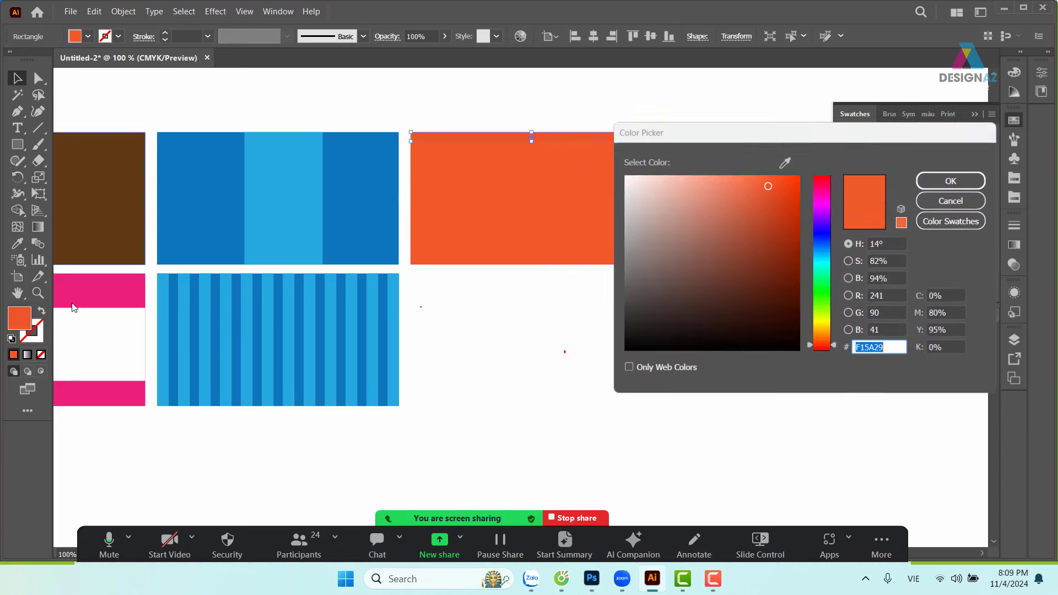
drag(739, 196, 734, 175)
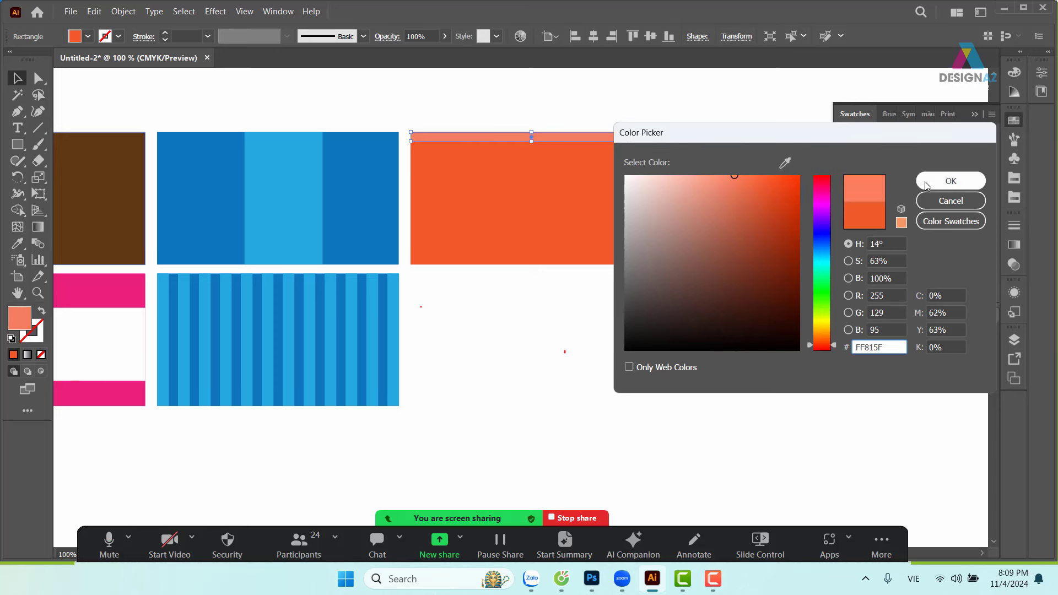
click(949, 181)
click(661, 103)
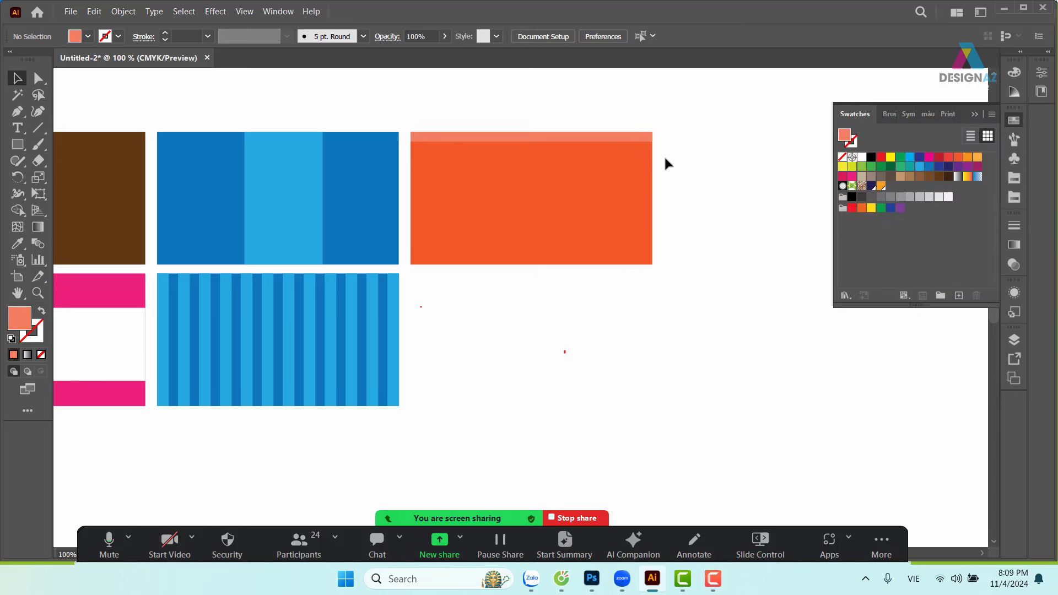
Step: Repeat the strip downward at even spacing to stripe the whole rectangle
drag(605, 142, 608, 158)
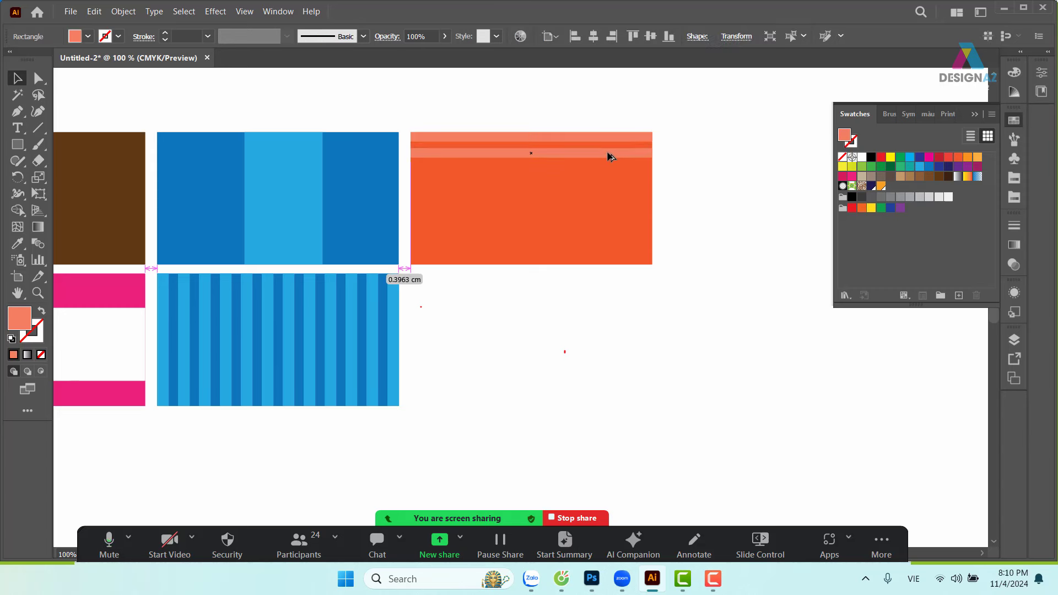
drag(608, 159, 608, 158)
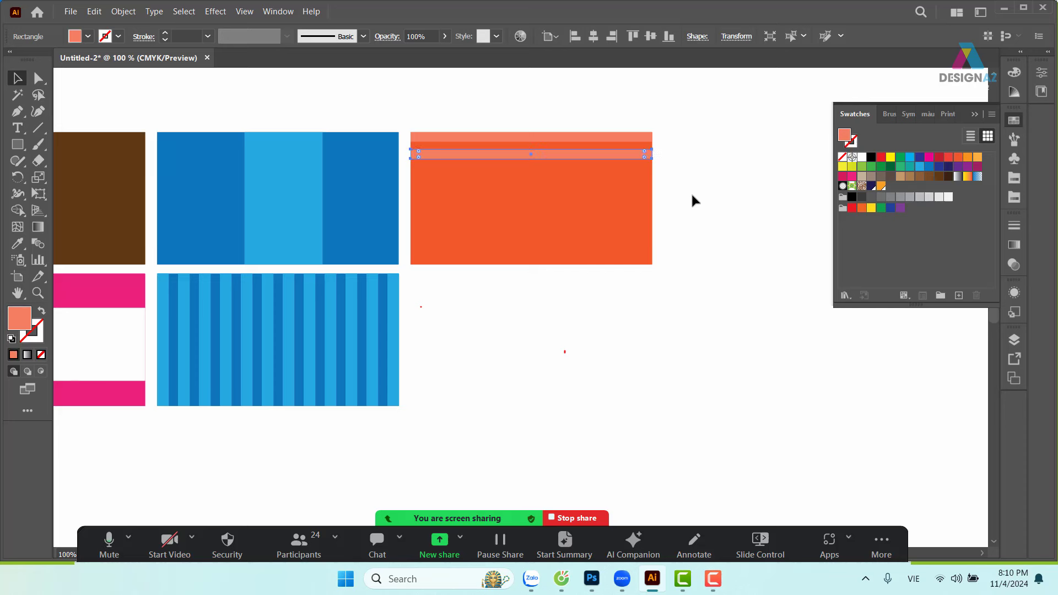
key(ctrl+d)
key(ctrl+d)
key(ctrl+d)
key(ctrl+d)
key(ctrl+d)
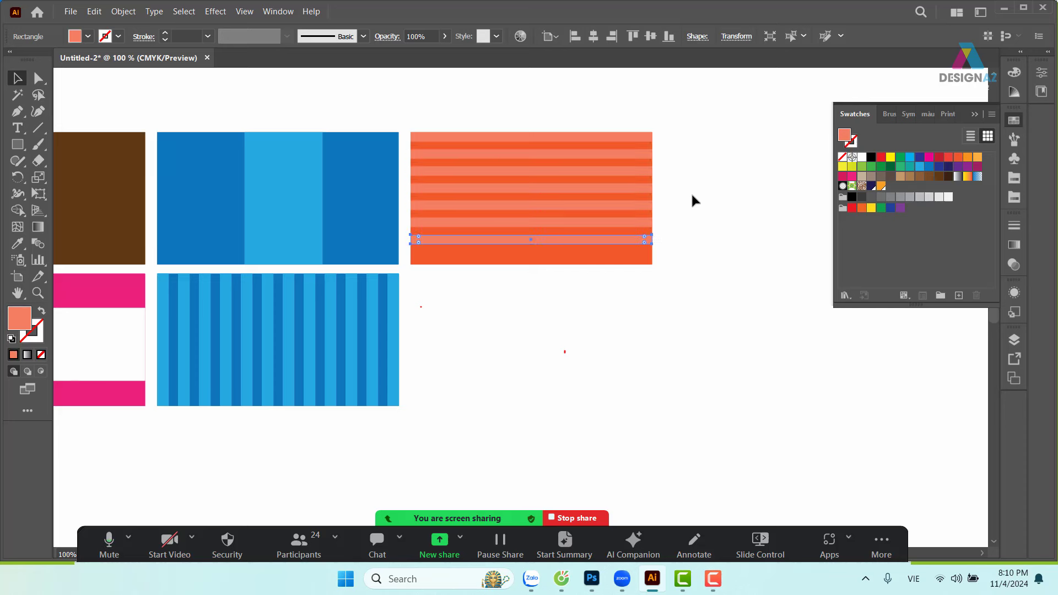
key(ctrl+d)
click(703, 210)
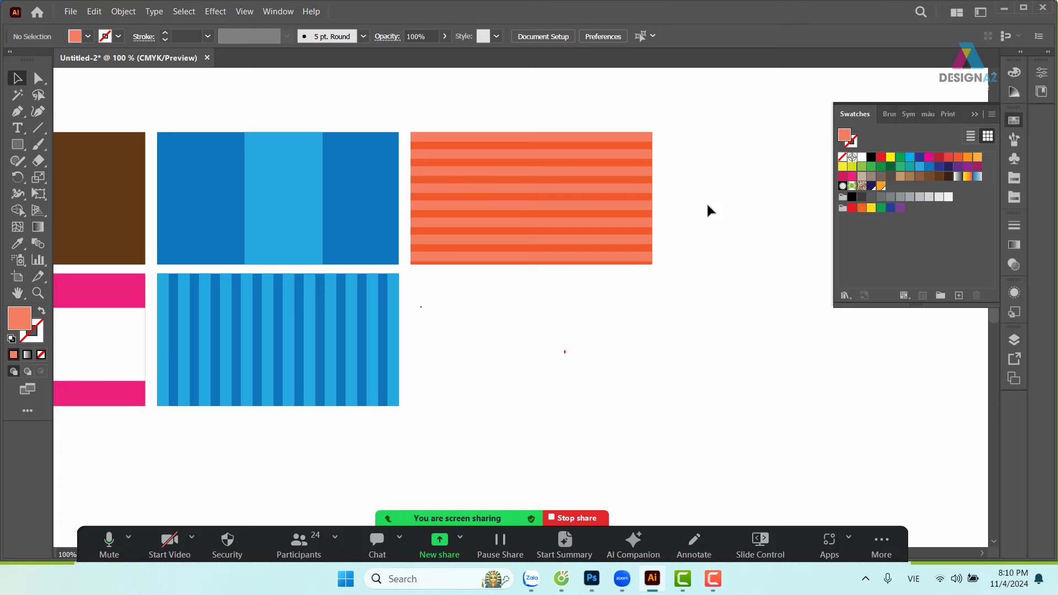
Step: Zoom out to show the whole rectangle grid and switch the keyboard layout back to English
key(ctrl+minus)
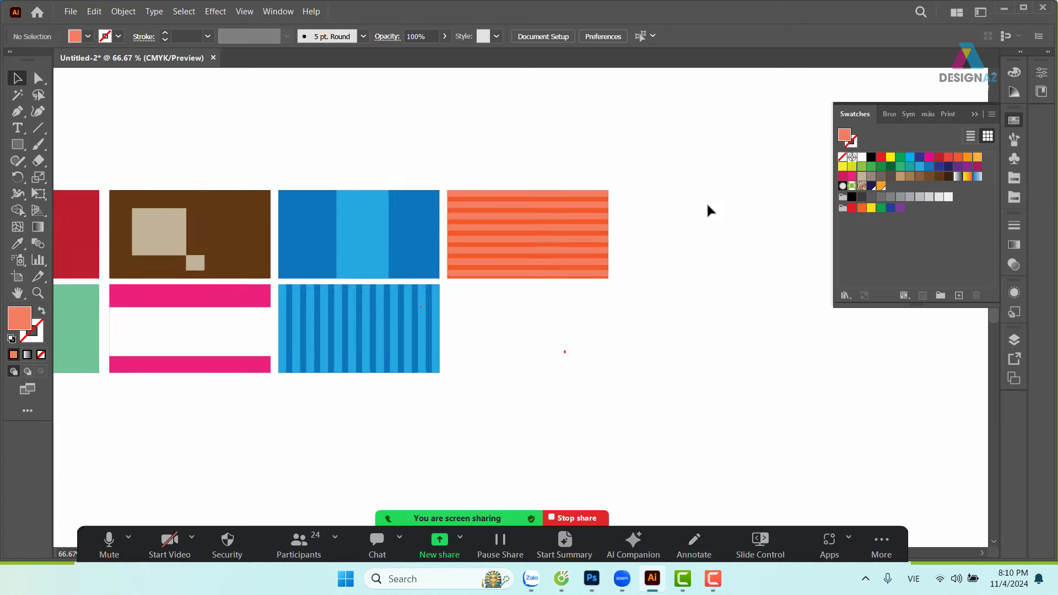
key(ctrl+minus)
key(ctrl+minus)
drag(368, 330, 469, 285)
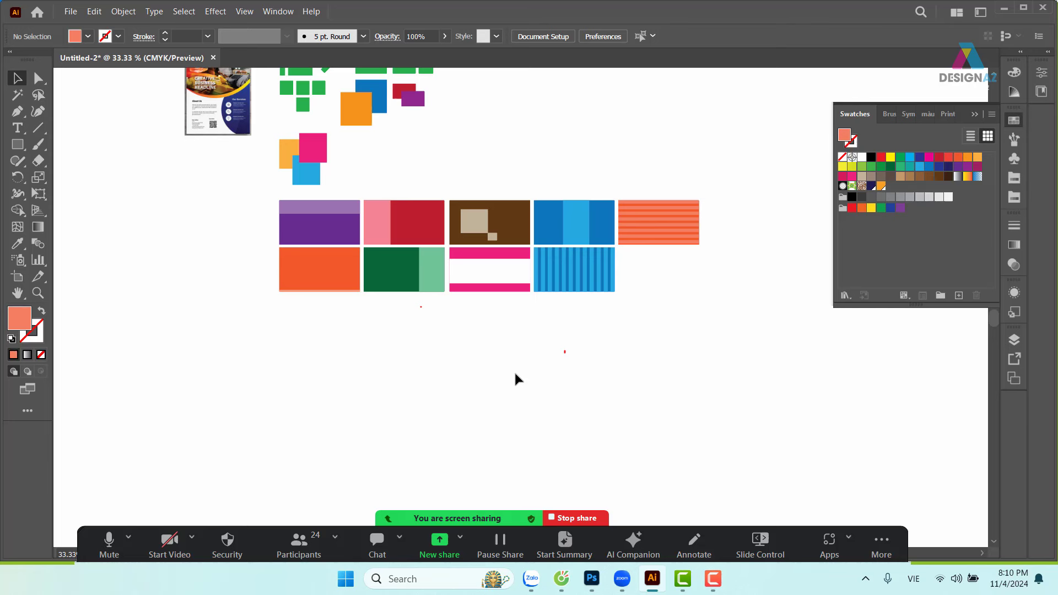
click(914, 578)
click(904, 457)
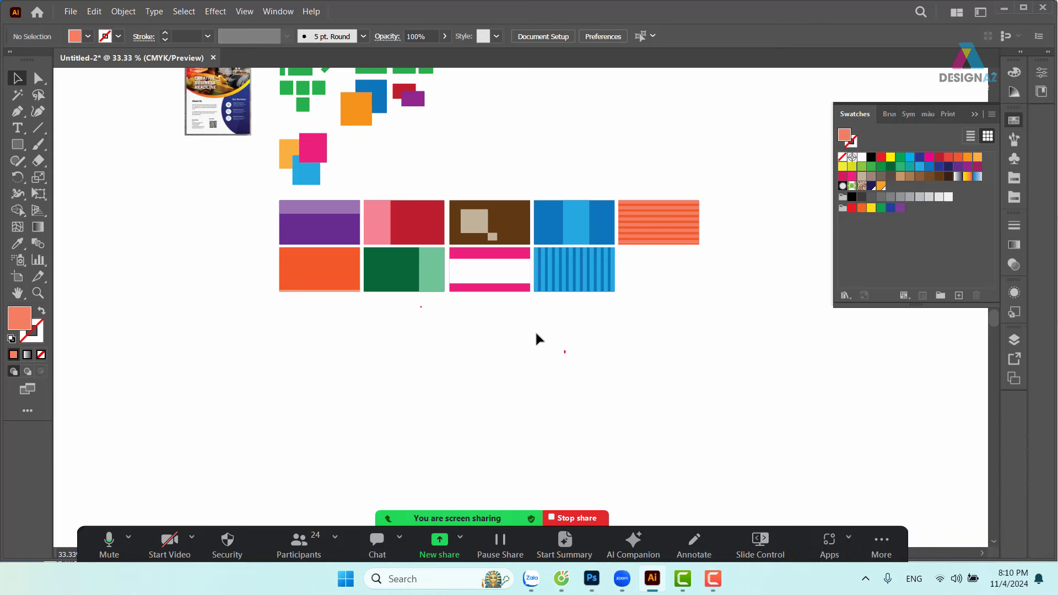
Step: Duplicate the solid orange rectangle straight below itself, zoom in, and select the copy
click(341, 281)
drag(340, 273, 340, 326)
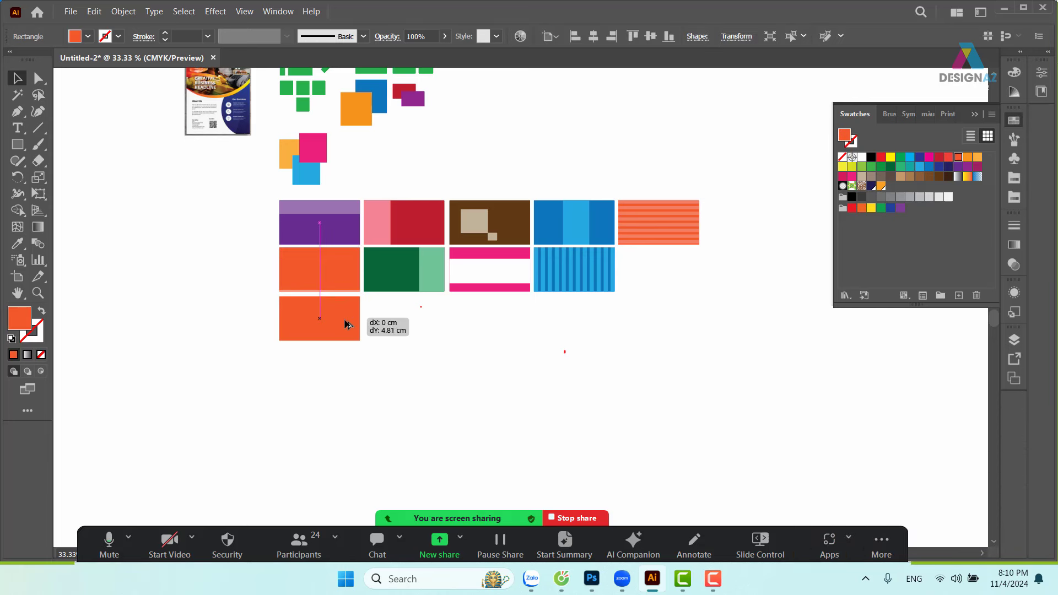
click(441, 330)
key(z)
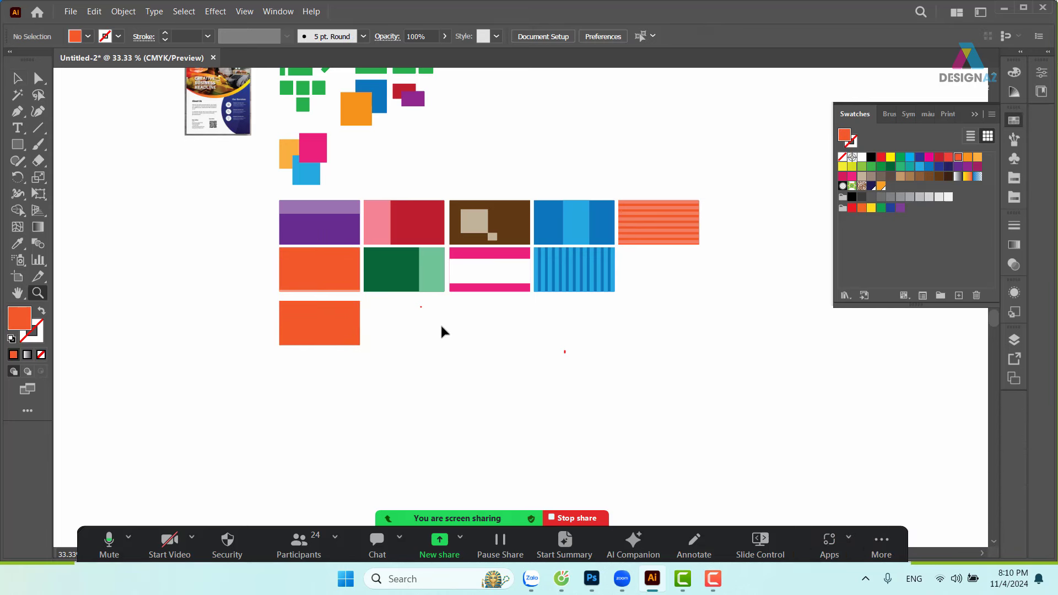
drag(270, 276, 476, 353)
scroll(477, 353, down, 2)
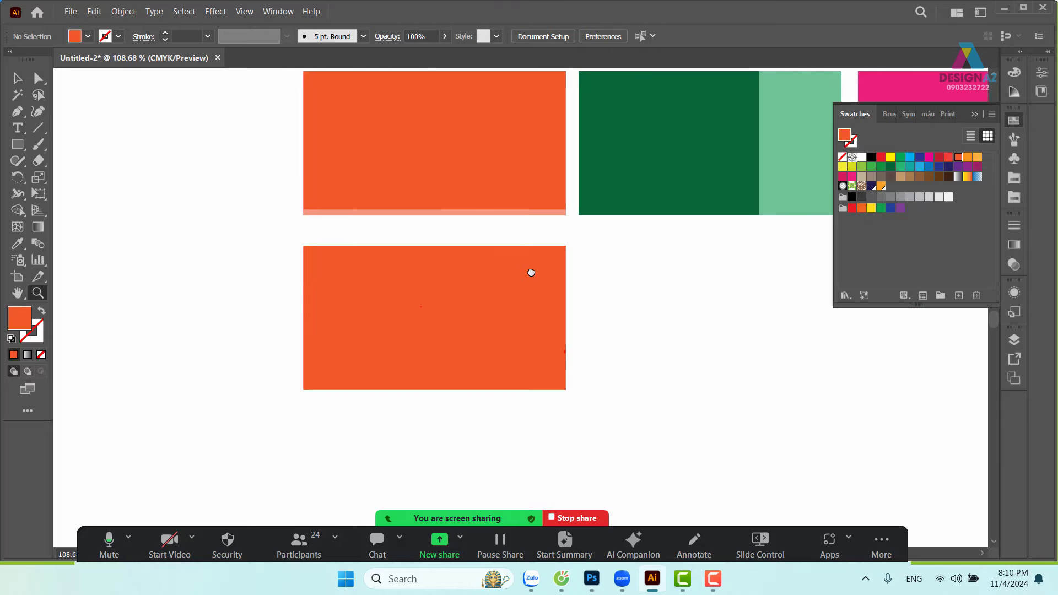
key(v)
click(414, 292)
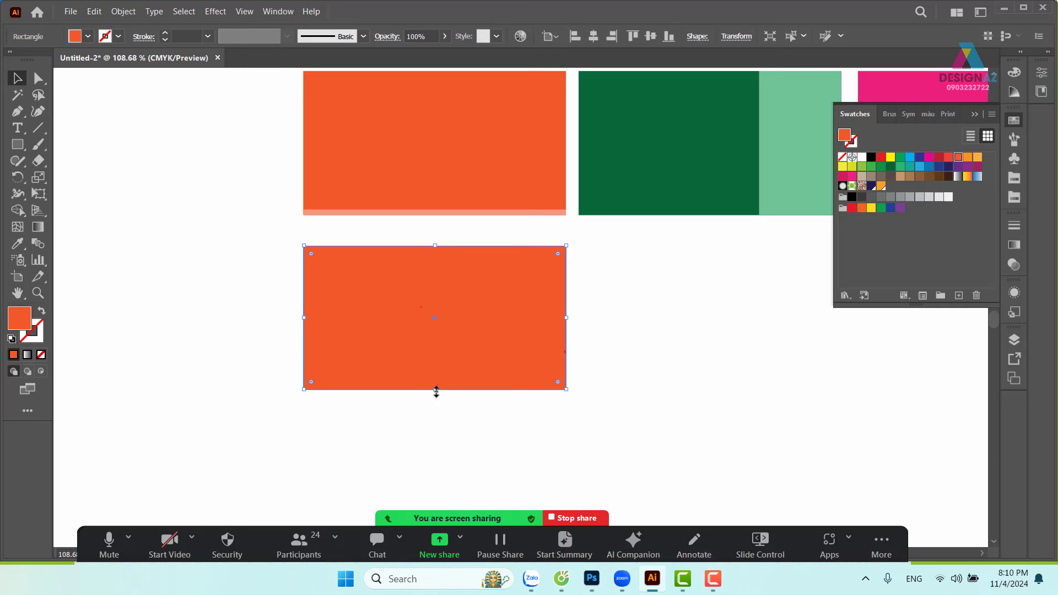
Step: Shrink the lower rectangle into a horizontal band filled with light salmon
drag(435, 389, 436, 263)
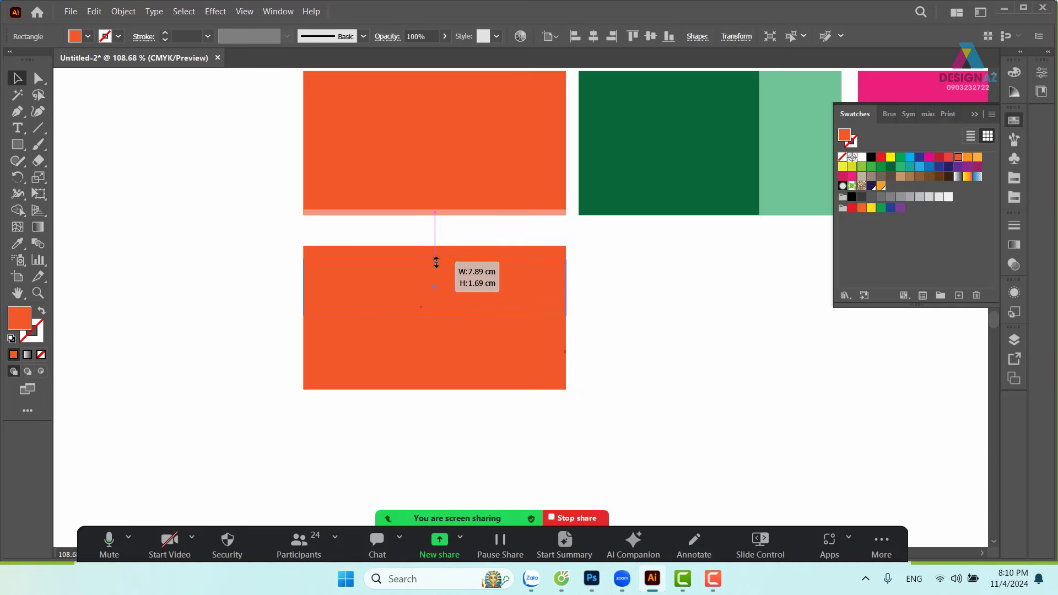
double_click(20, 321)
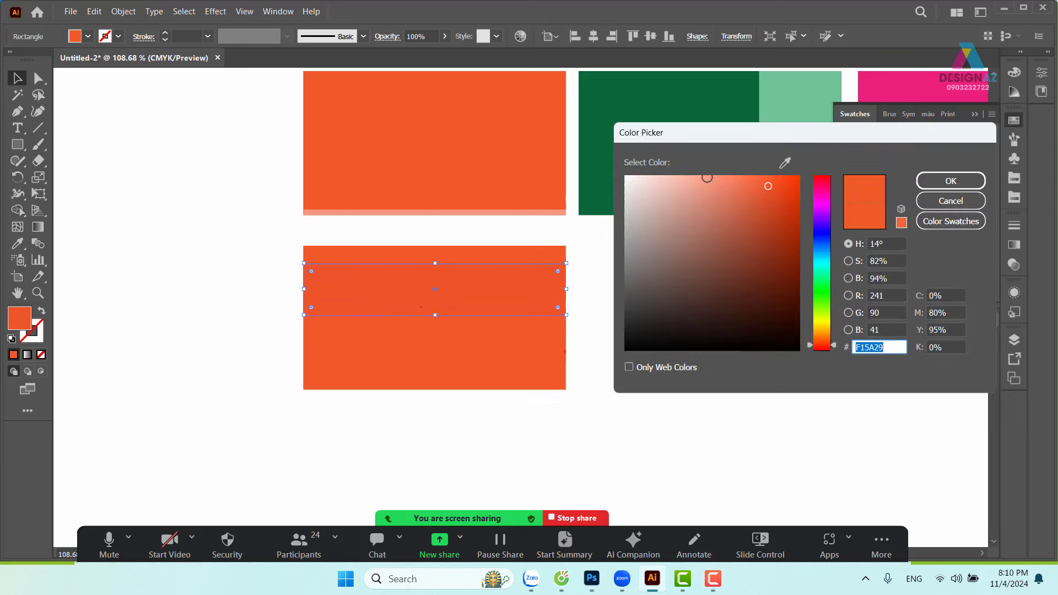
click(706, 174)
click(919, 181)
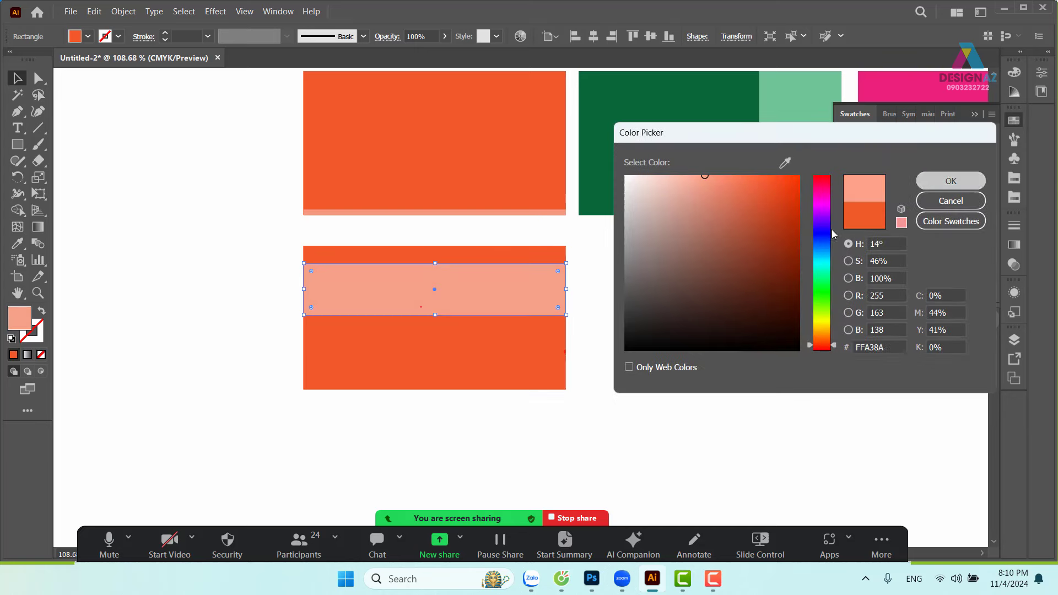
click(618, 348)
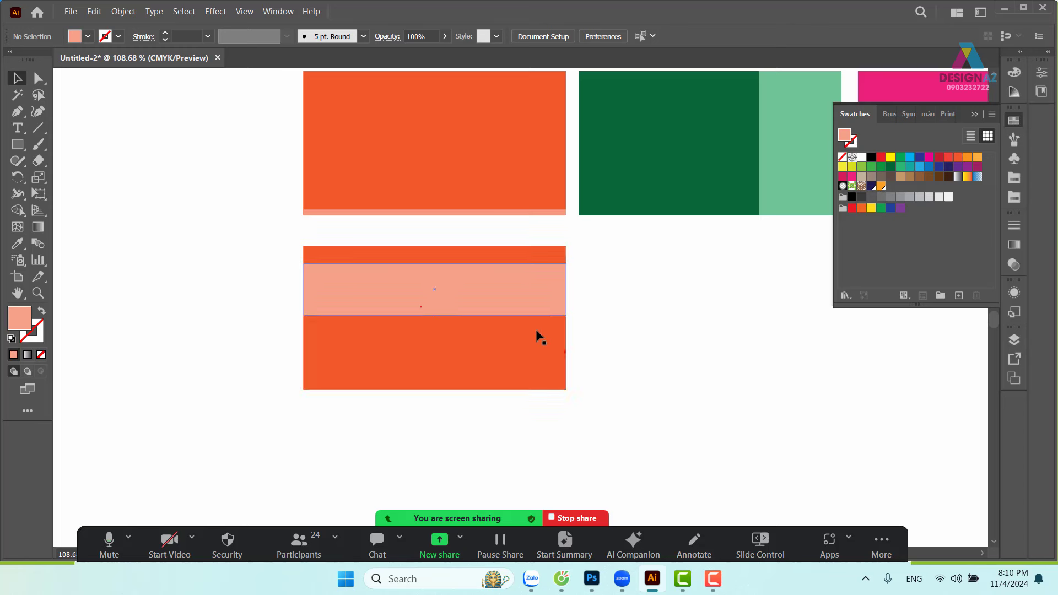
Step: Turn the orange rectangle into a narrow vertical strip and eyedrop the band's salmon onto it
click(543, 350)
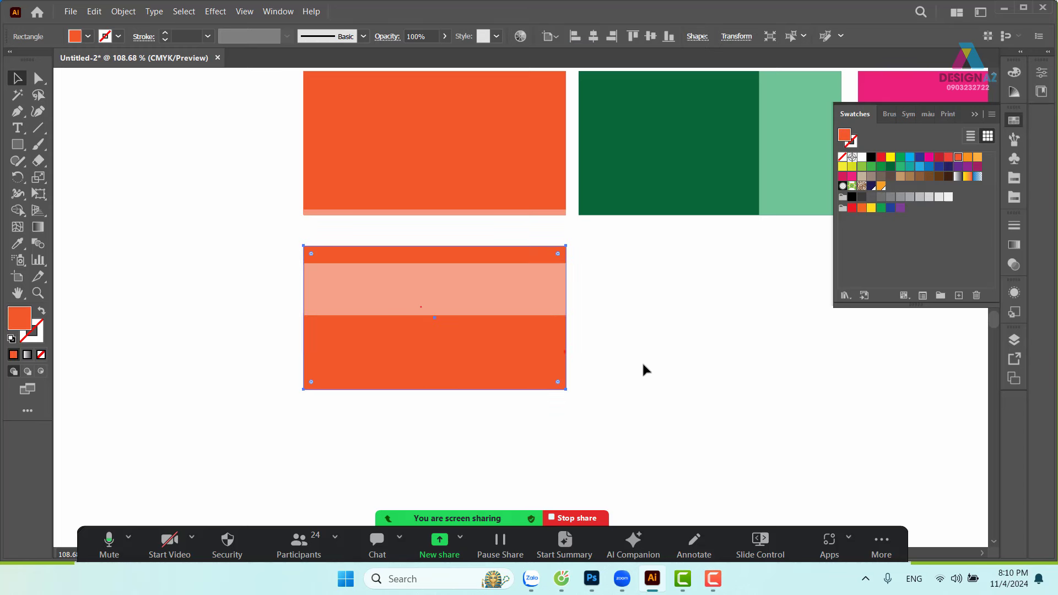
drag(566, 320, 394, 329)
drag(304, 318, 337, 318)
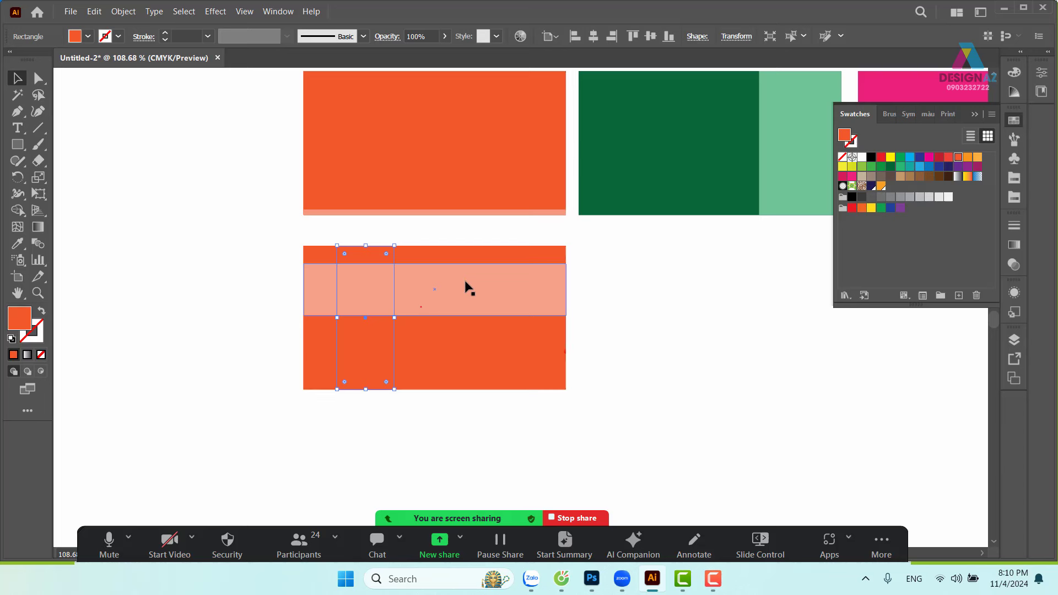
key(i)
click(466, 287)
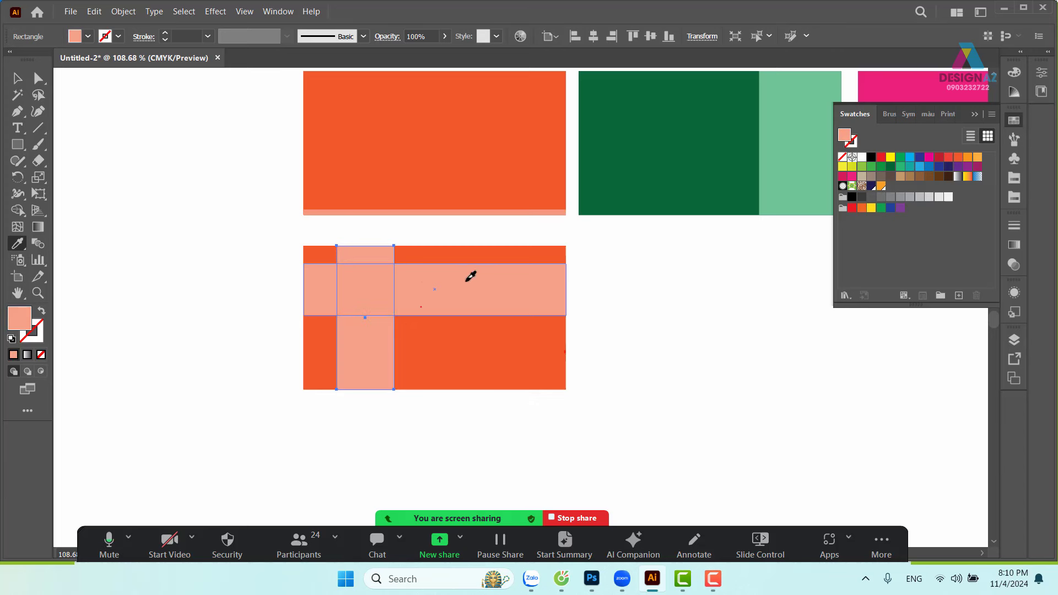
key(v)
click(154, 243)
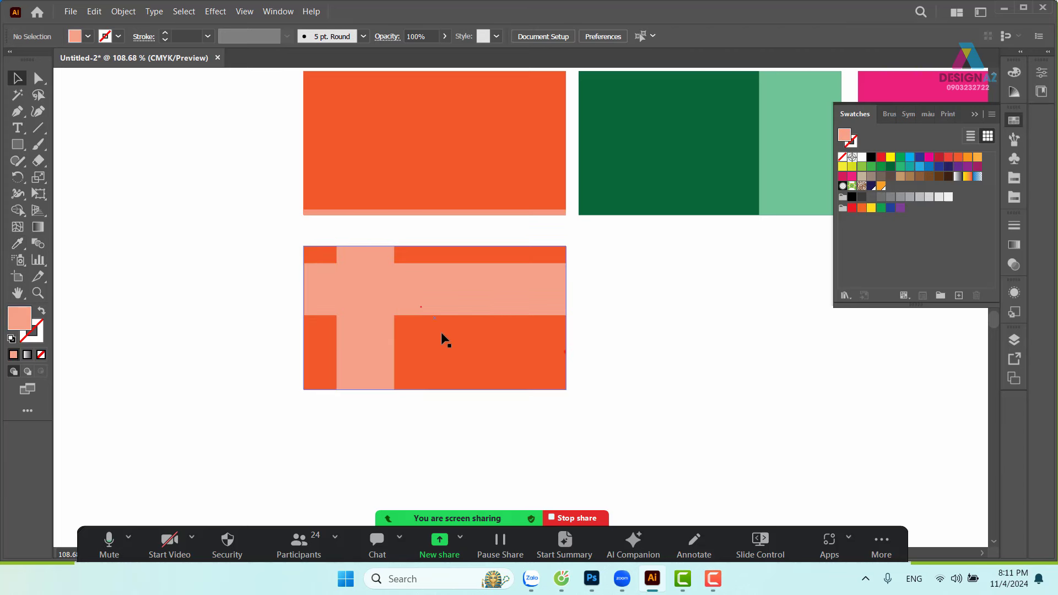
scroll(597, 331, right, 5)
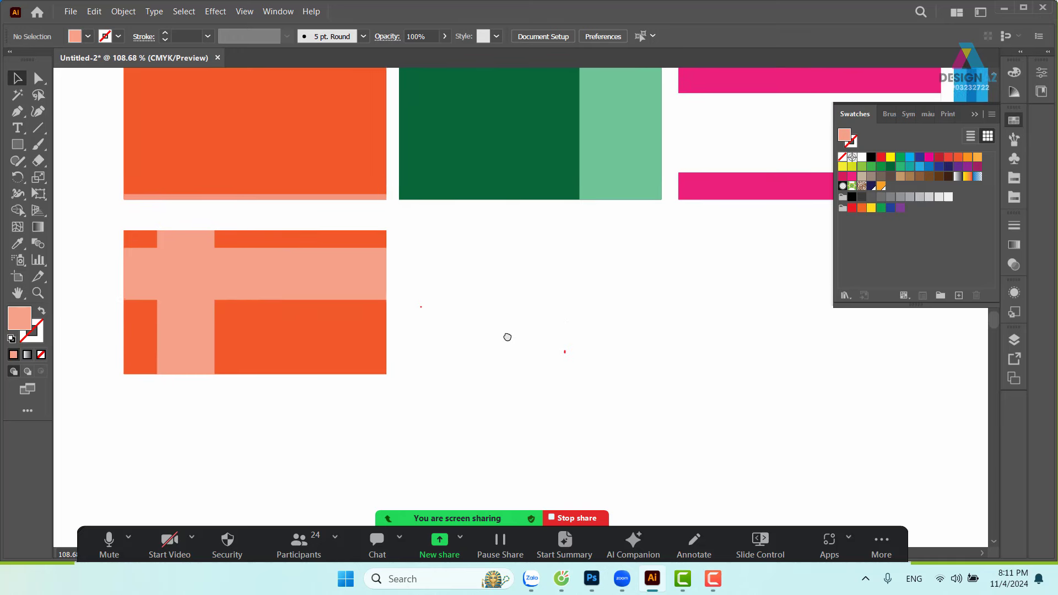
Step: Copy the orange-and-salmon block to its right and fill the copy blue
click(330, 365)
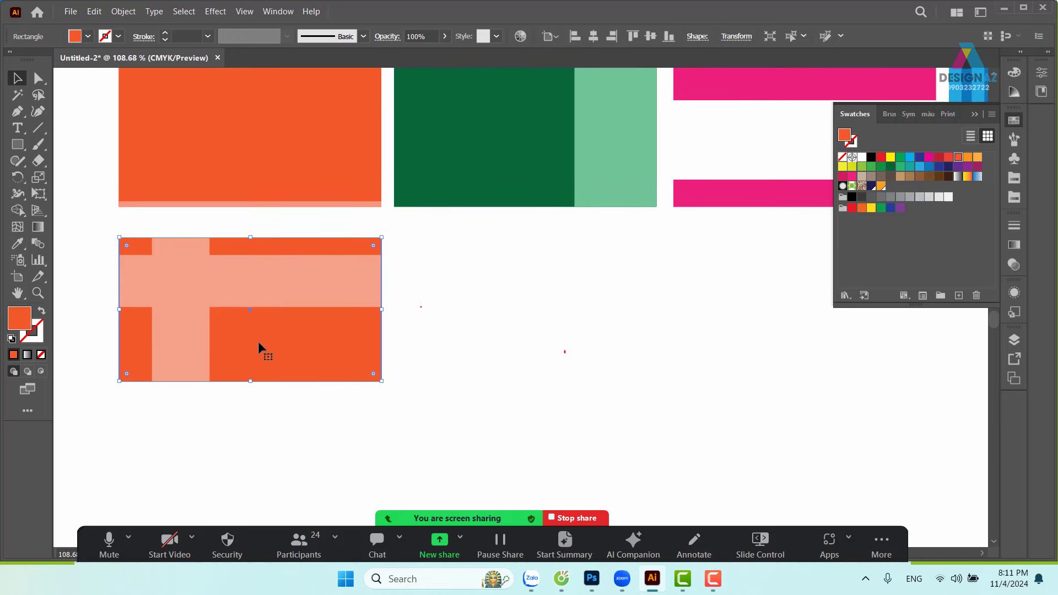
drag(259, 346, 538, 347)
click(890, 208)
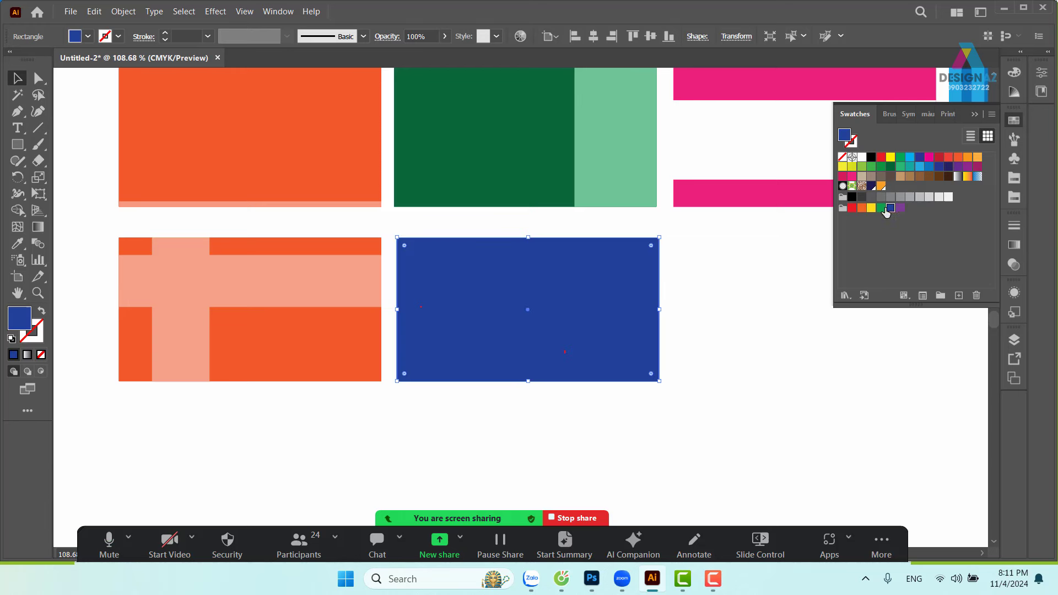
click(703, 331)
Step: At 150% zoom, make a narrower blue rectangle over the blue block's left side
key(ctrl+plus)
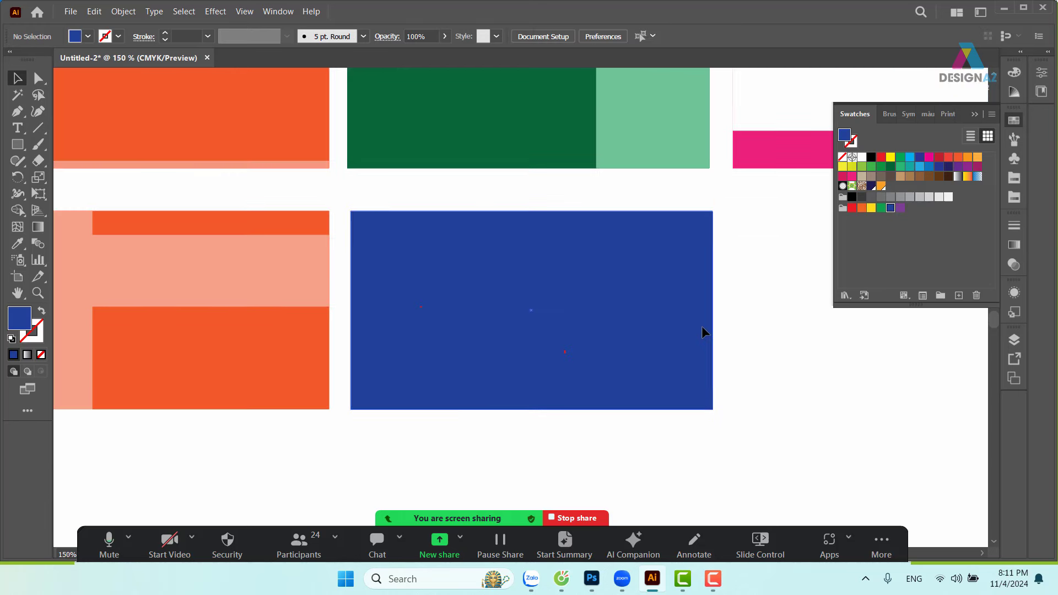
drag(466, 309, 617, 351)
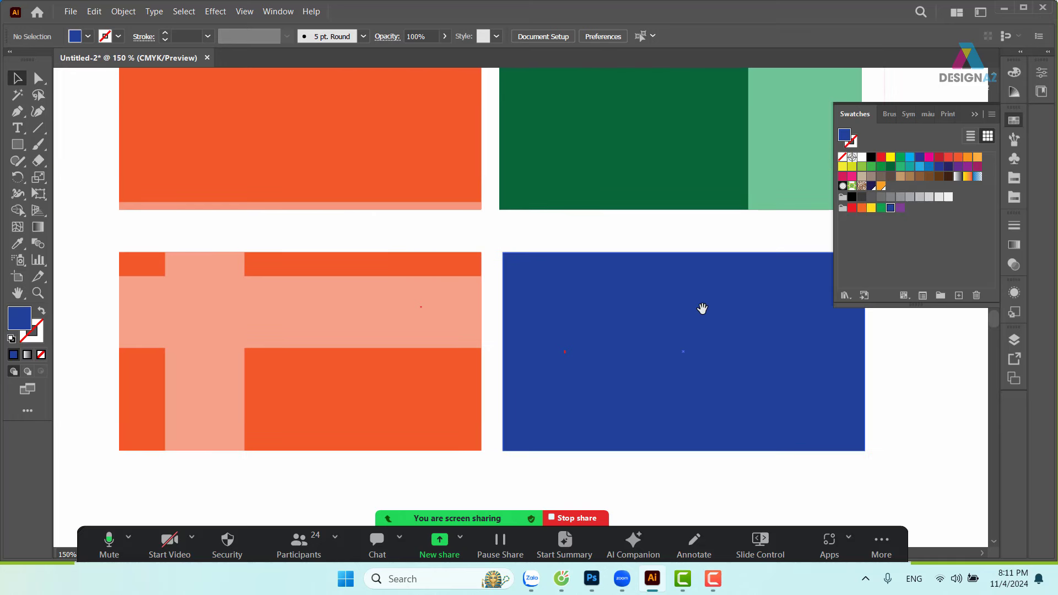
drag(695, 305, 513, 304)
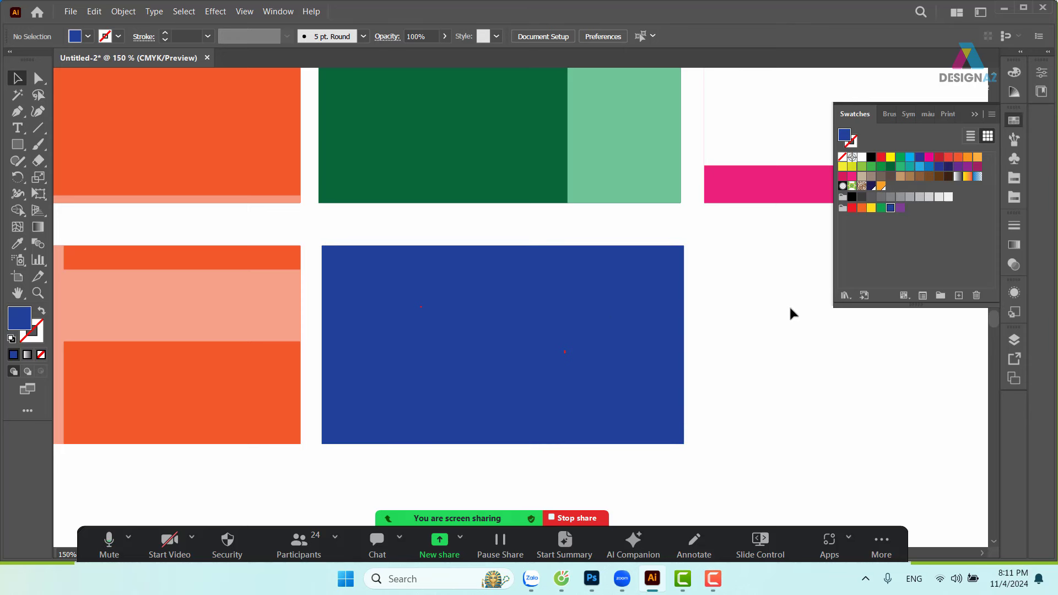
click(601, 358)
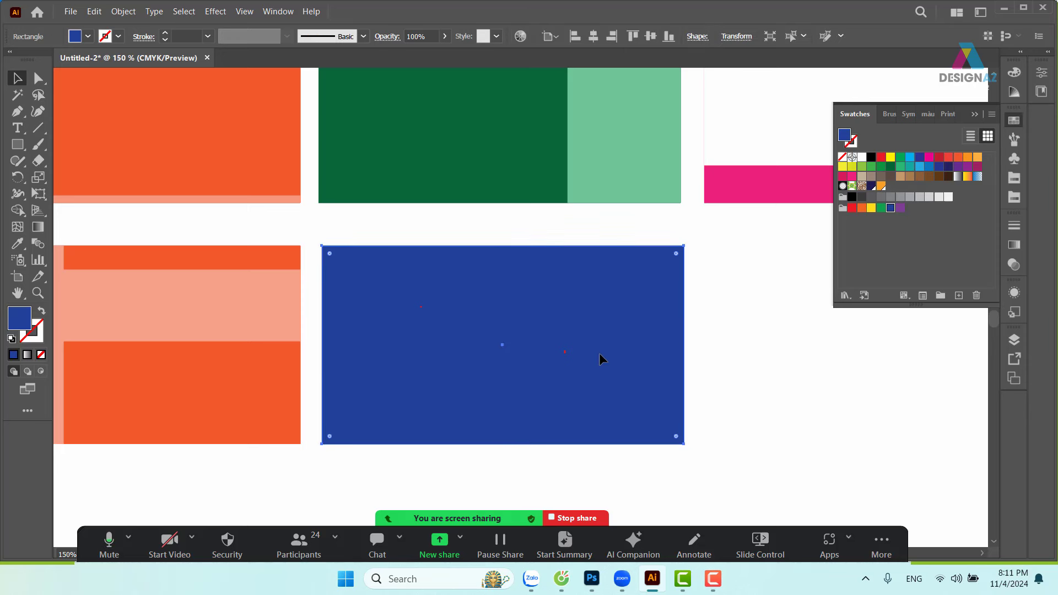
drag(684, 344, 448, 362)
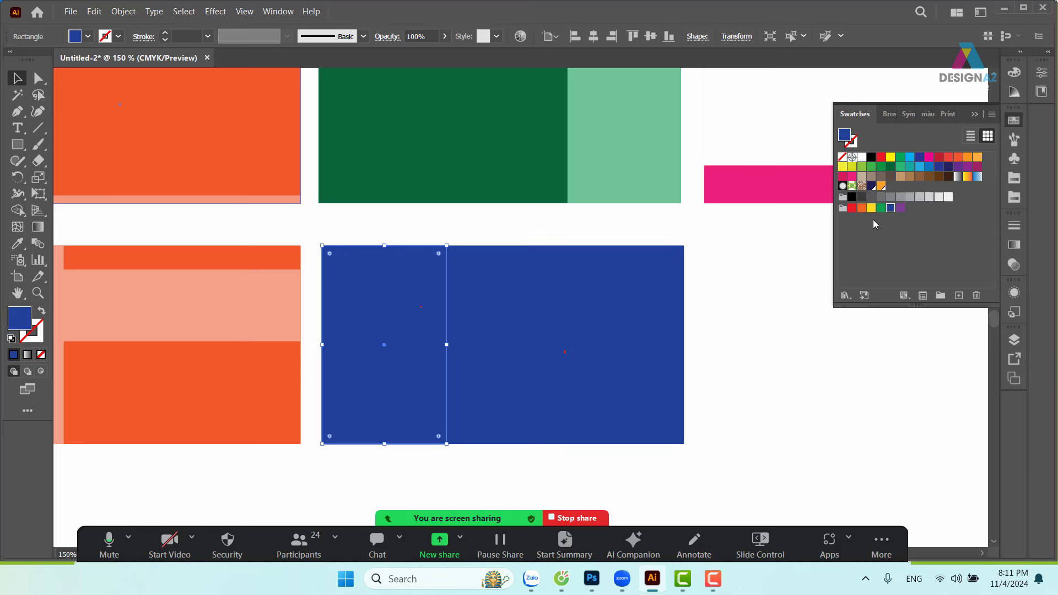
Step: Make the left rectangle light blue and widen it slightly
drag(919, 168, 423, 310)
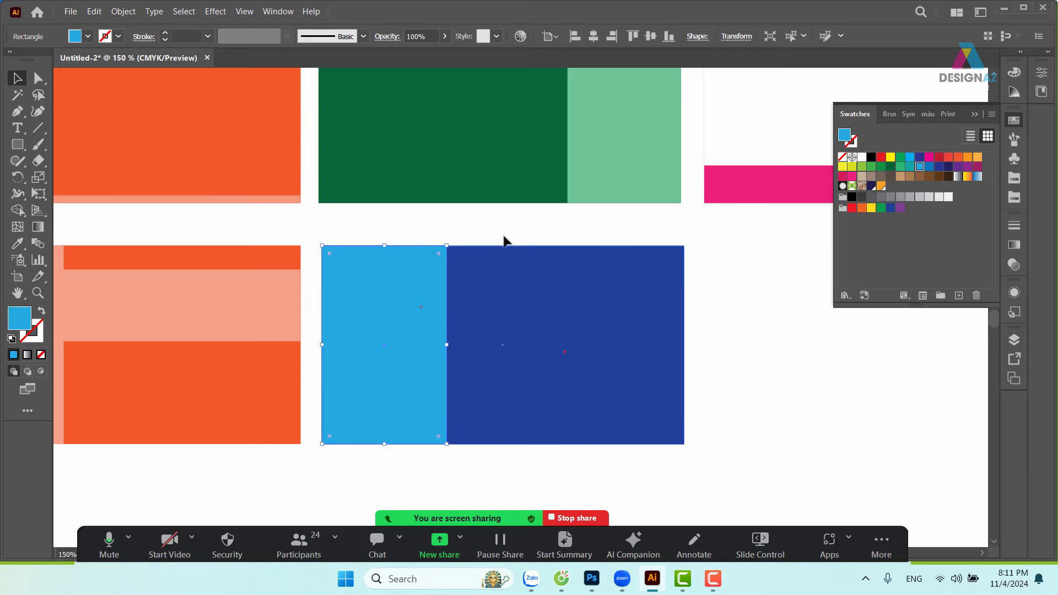
click(501, 240)
click(437, 305)
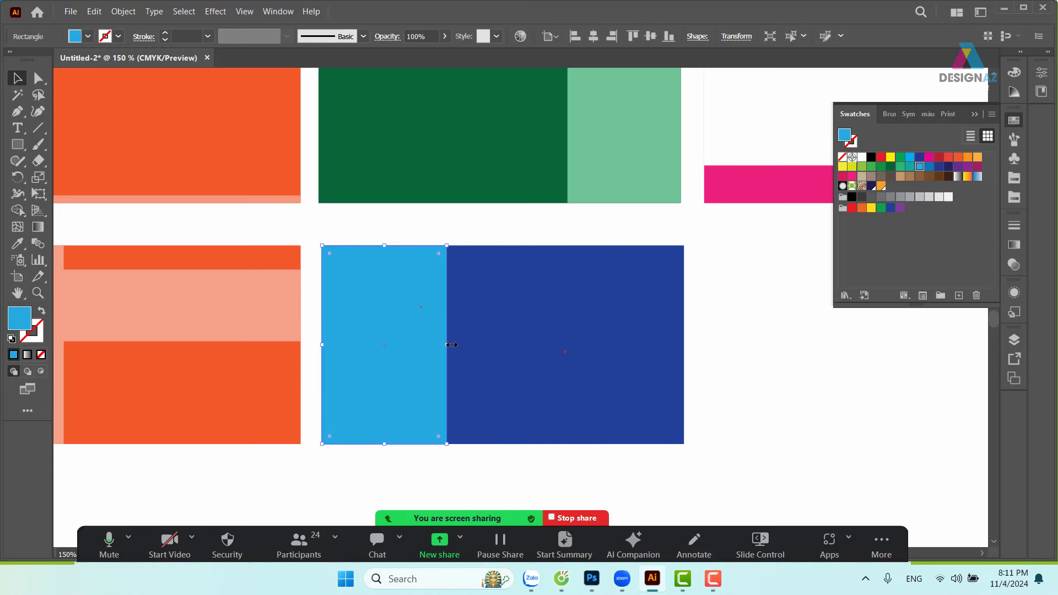
drag(447, 345, 453, 345)
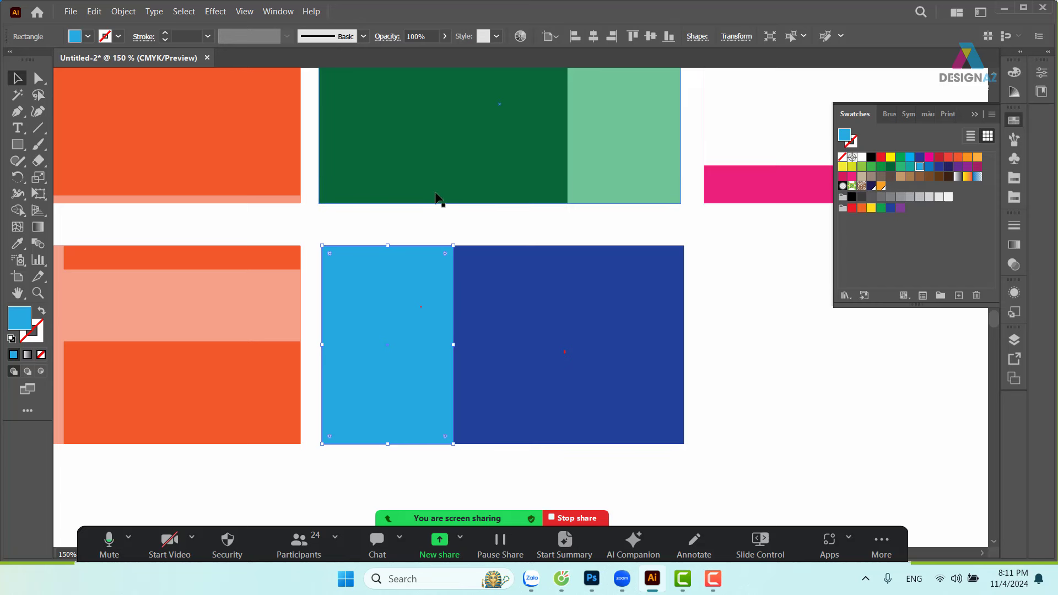
Step: Try 20% and 50% opacity on the light-blue rectangle, then restore it to 100%
click(425, 34)
text(20)
key(Return)
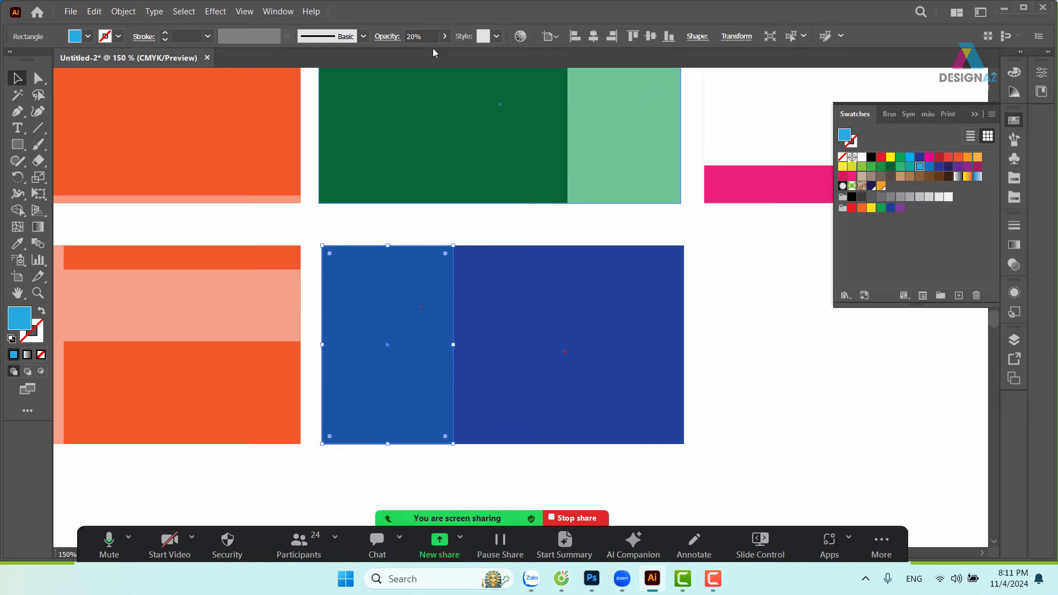
text(50)
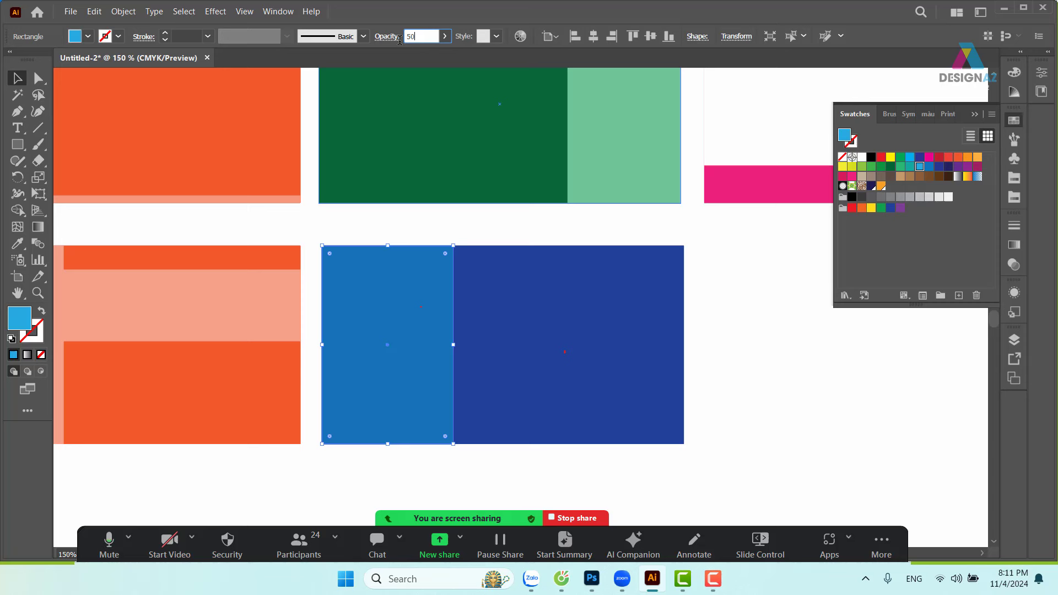
key(Return)
click(818, 371)
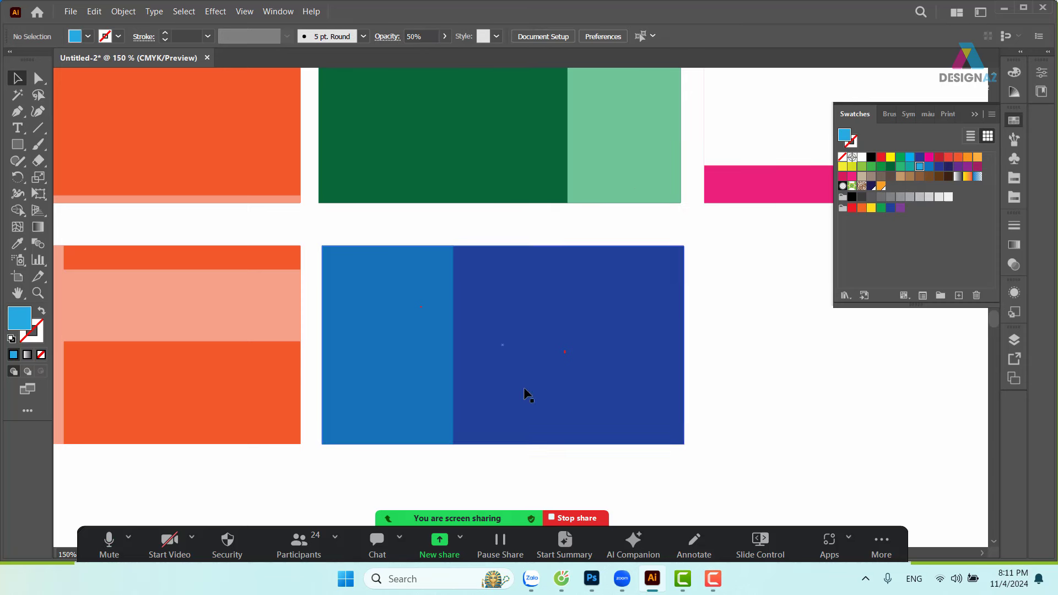
click(414, 364)
click(412, 37)
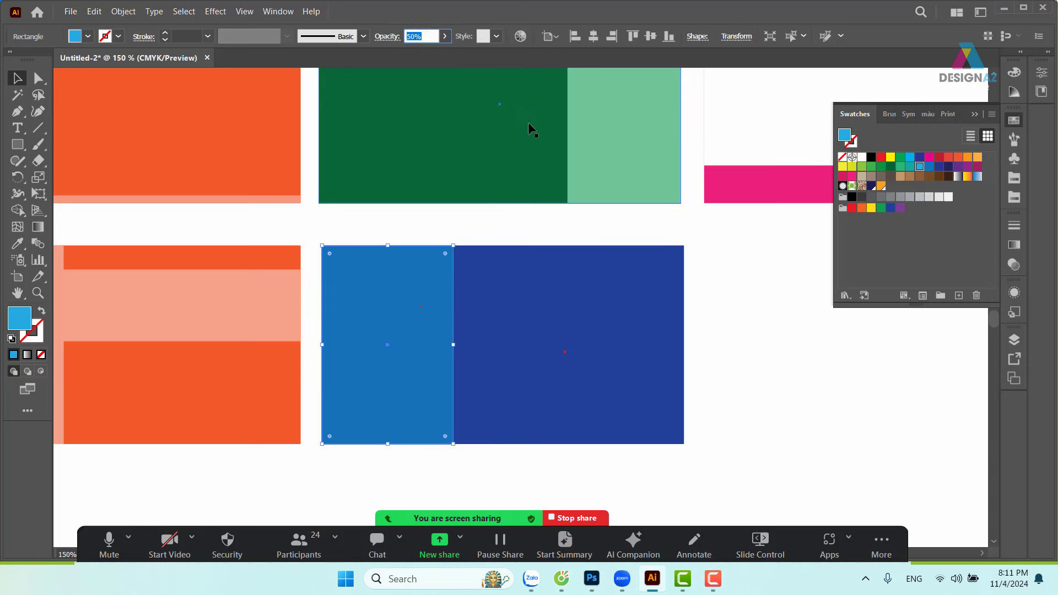
text(100)
key(Return)
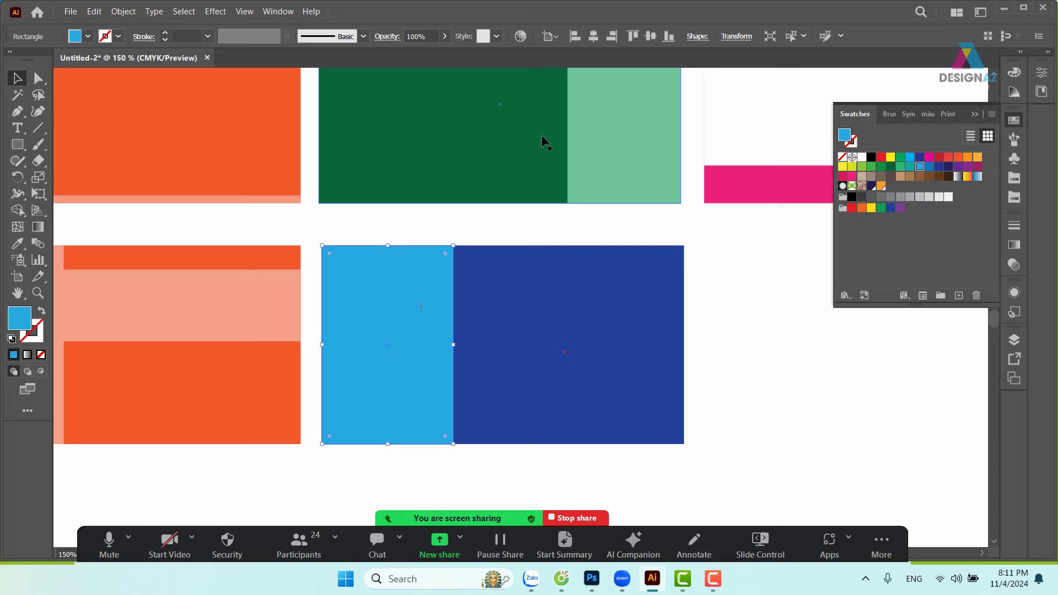
click(784, 297)
Step: Create a thin strip at the light-blue panel's edge with 50% opacity
click(433, 327)
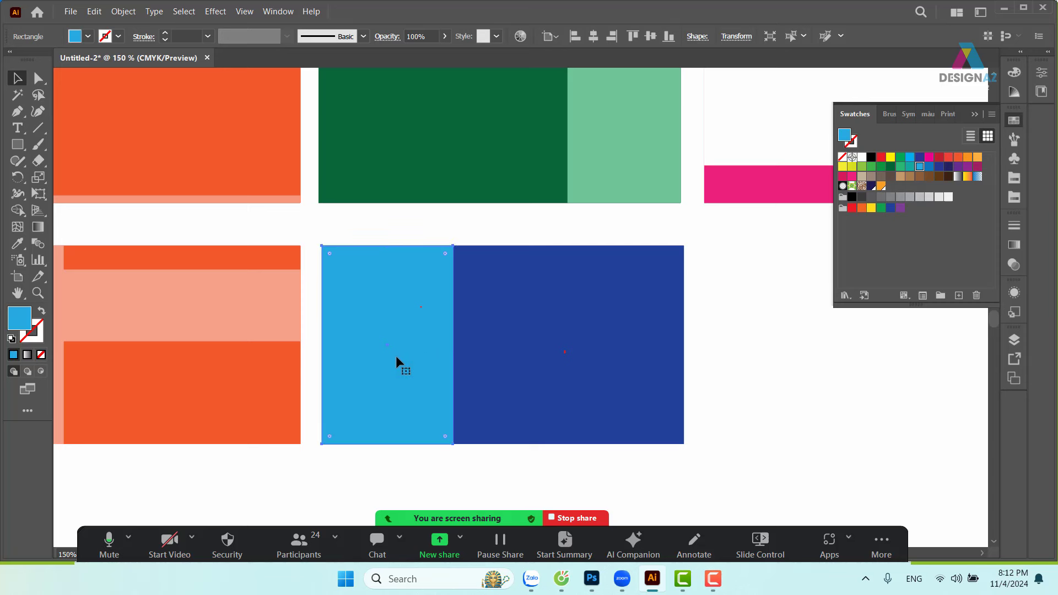
mouse_move(322, 344)
mouse_down()
mouse_move(467, 344)
mouse_move(465, 312)
mouse_up()
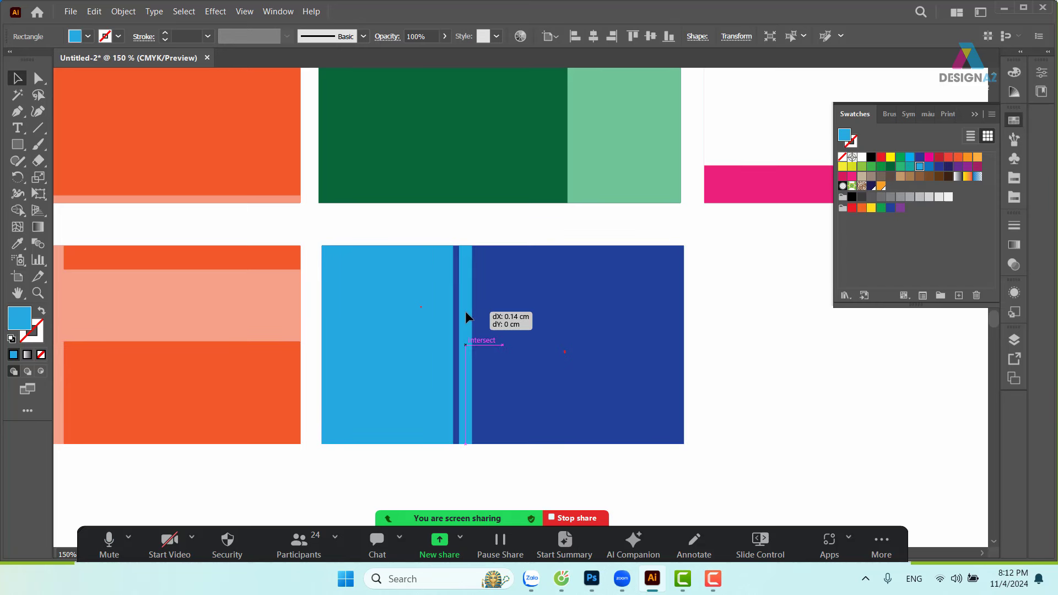
click(782, 372)
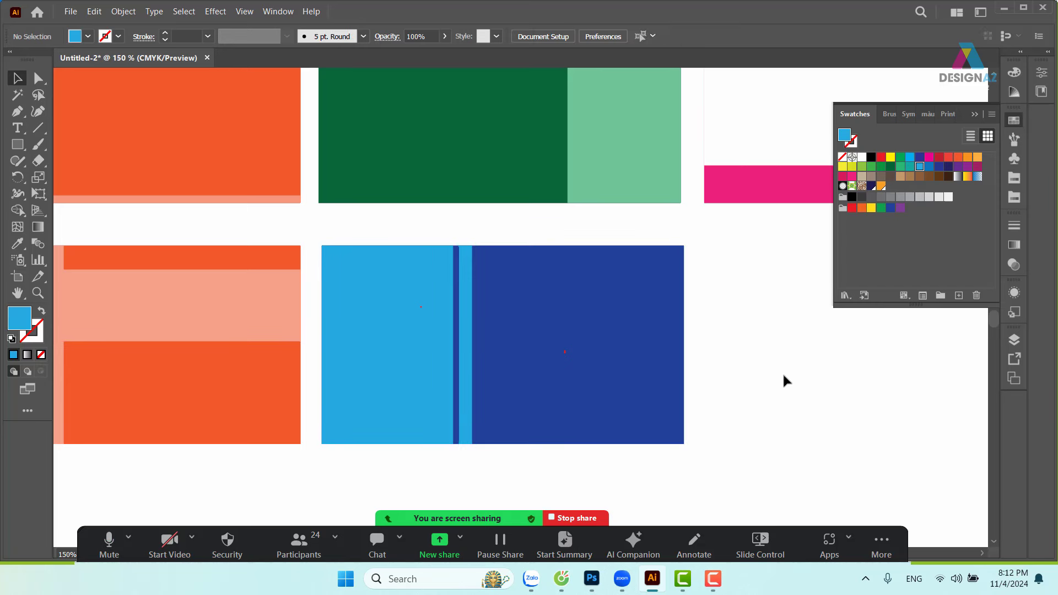
click(468, 325)
click(435, 37)
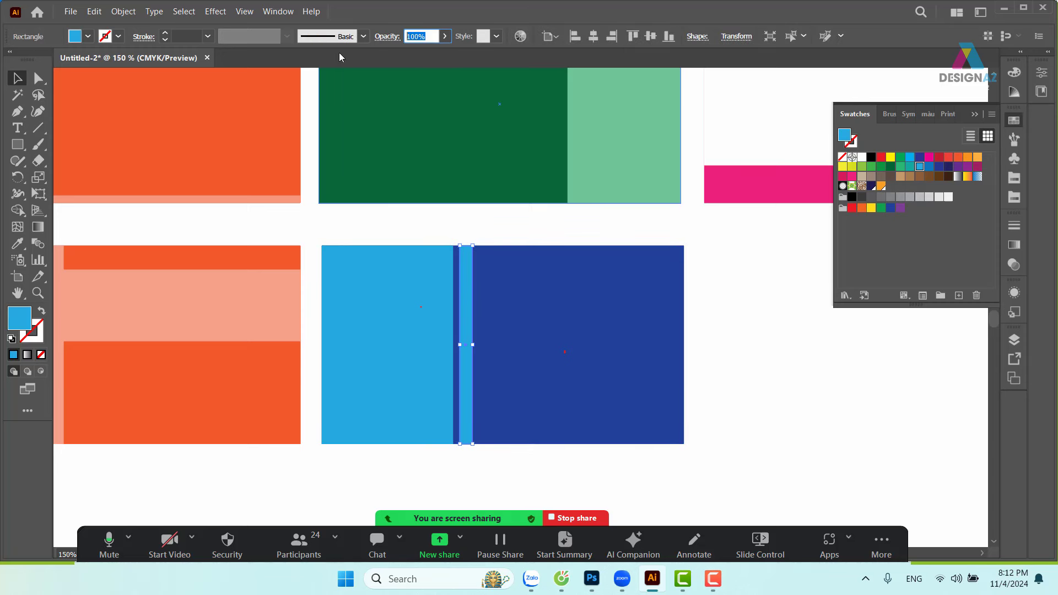
text(50)
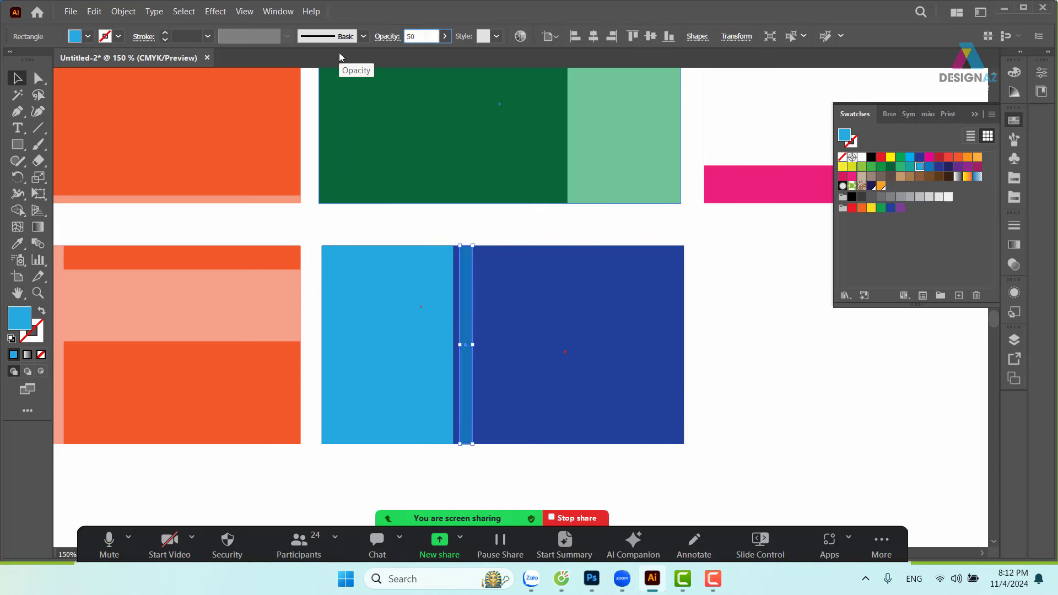
click(738, 346)
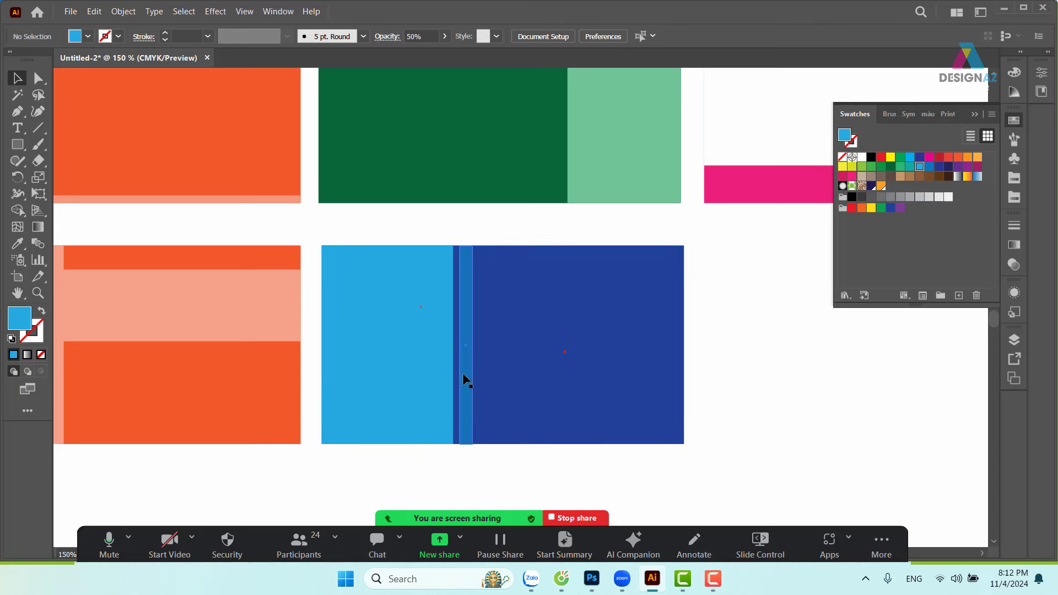
Step: Add two more strips to the right at 30% and 10% opacity
drag(467, 377, 491, 379)
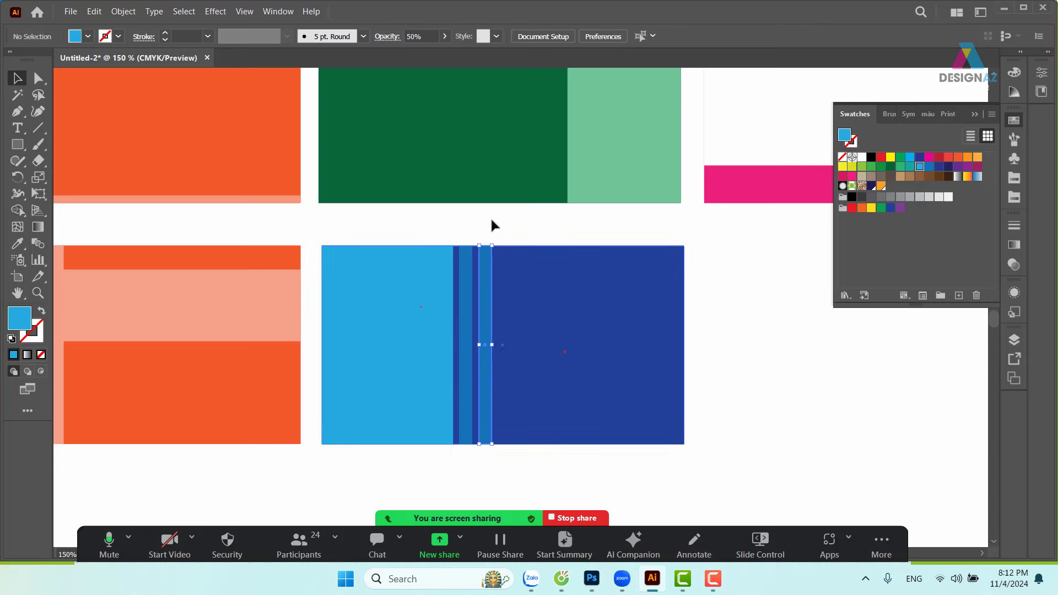
click(427, 38)
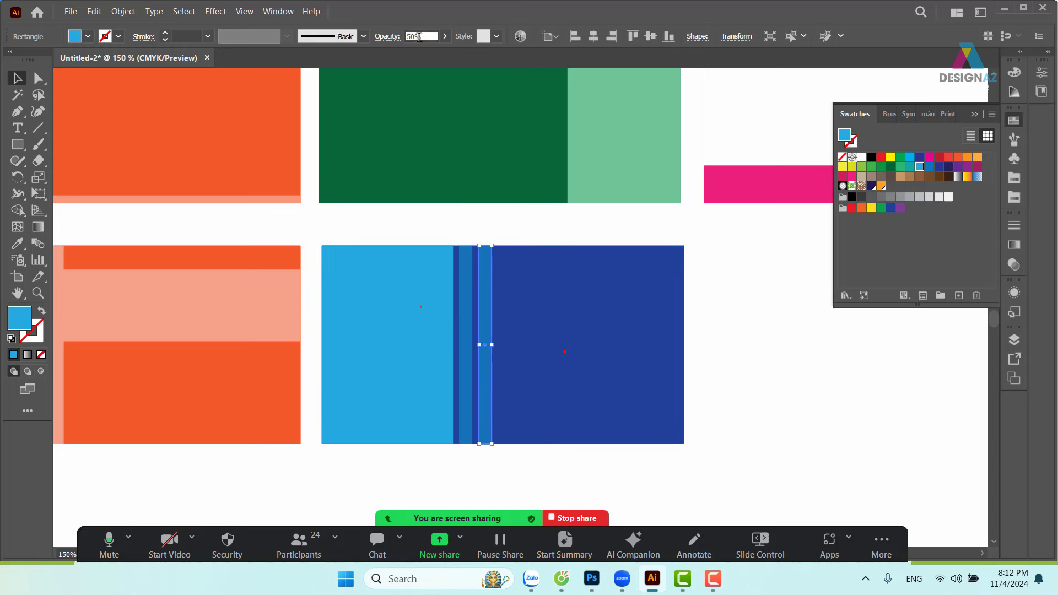
text(30)
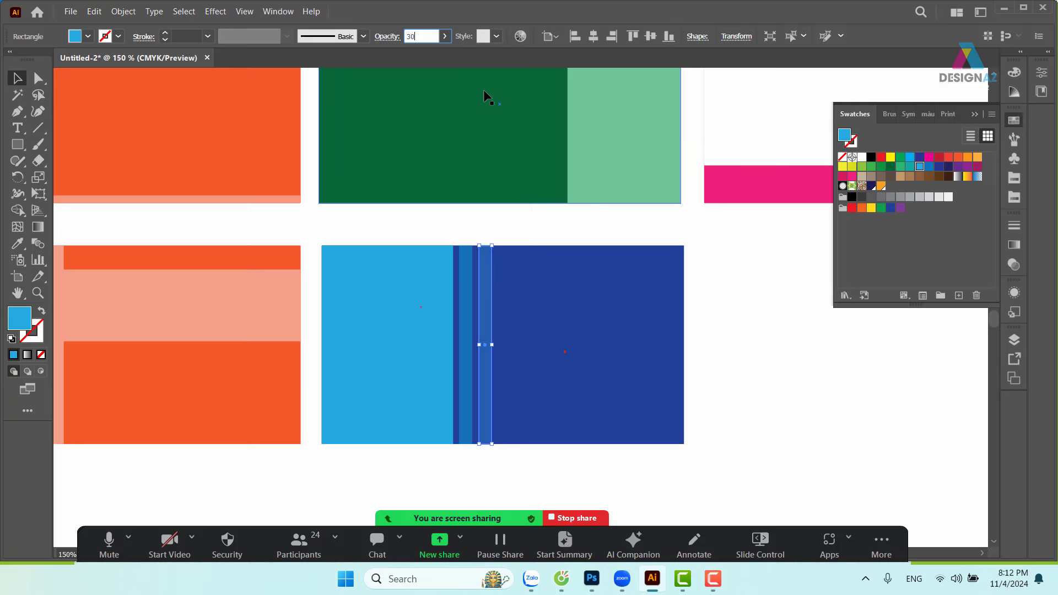
key(Return)
click(949, 385)
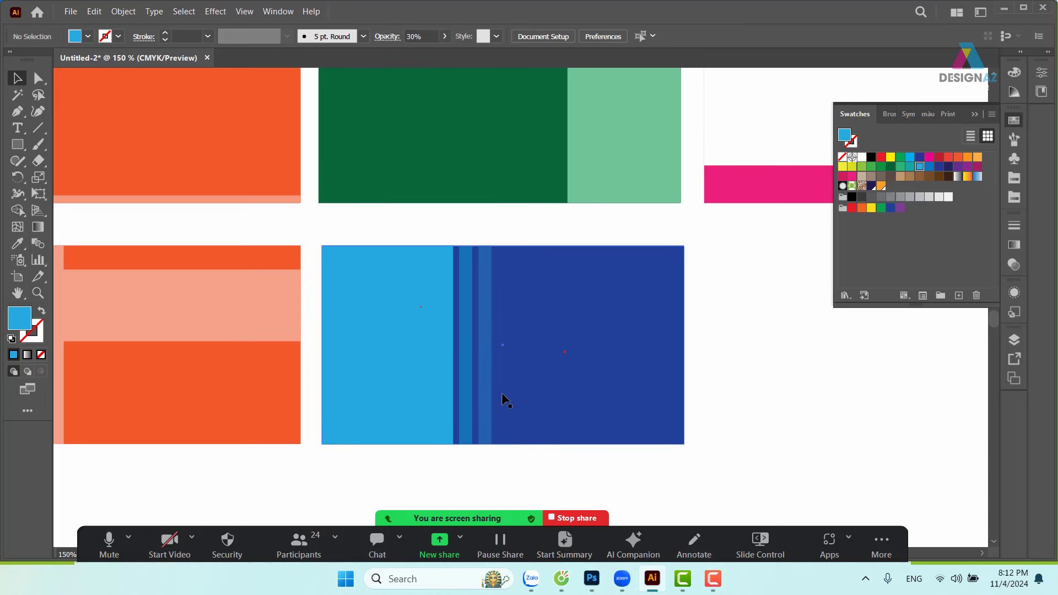
drag(492, 392, 514, 392)
click(423, 35)
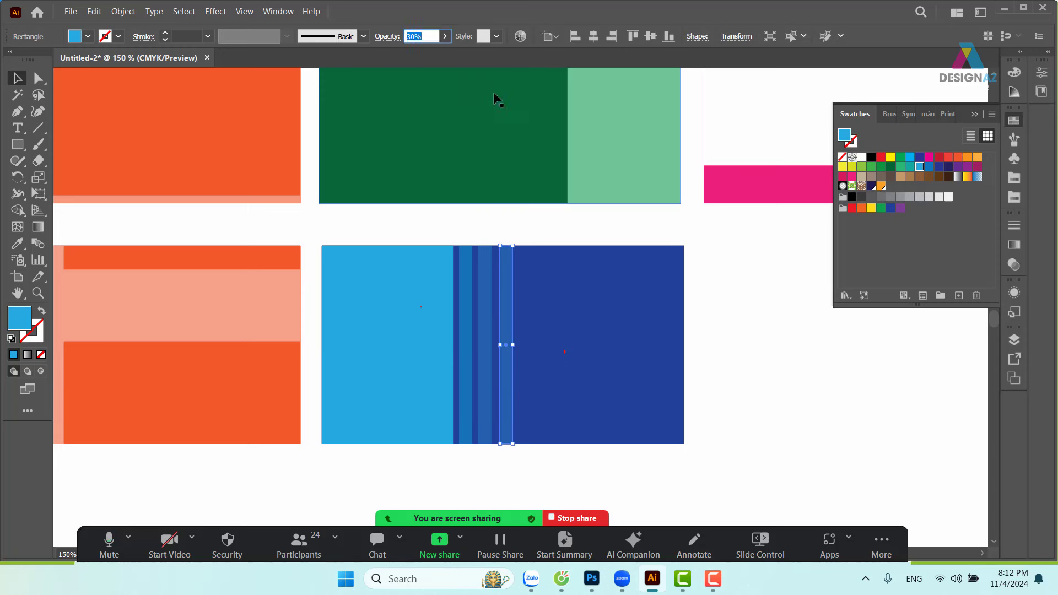
text(10)
key(Return)
click(805, 401)
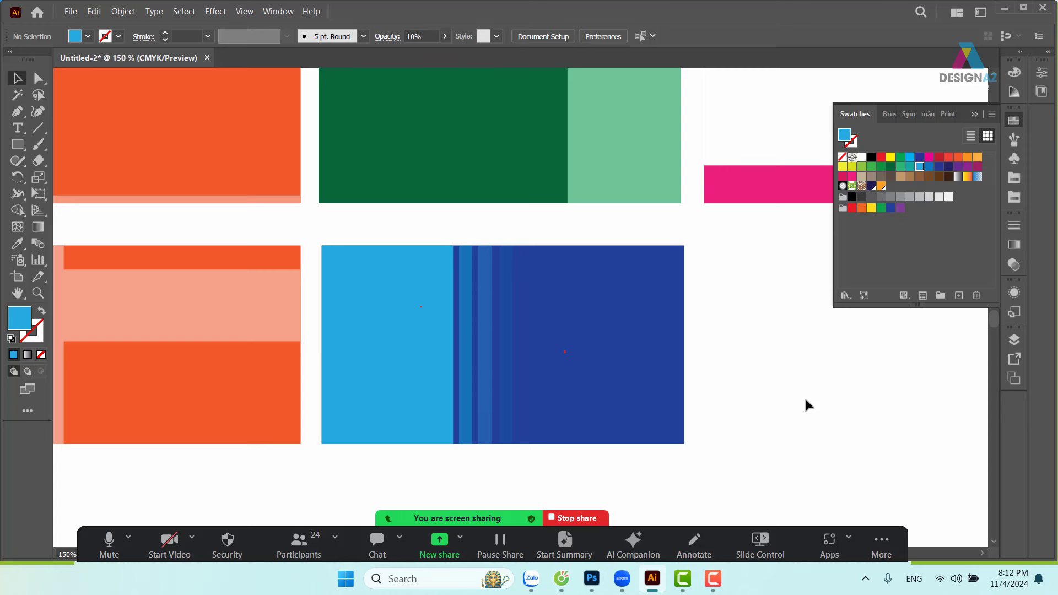
drag(791, 369, 582, 348)
Step: Copy the striped blue rectangle to its right and fill the copy dark pink
click(454, 309)
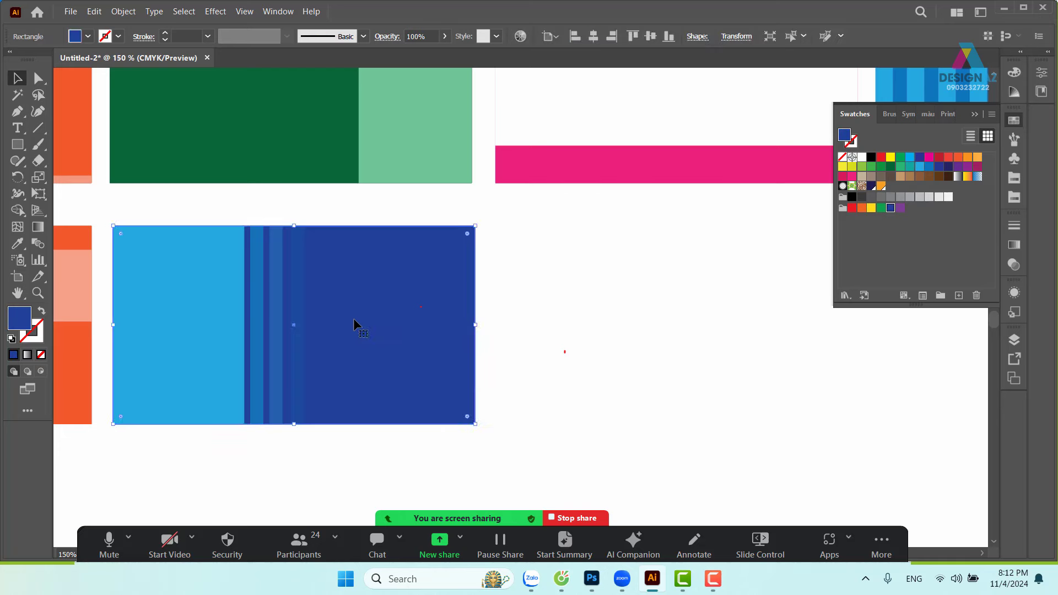
drag(353, 319, 739, 345)
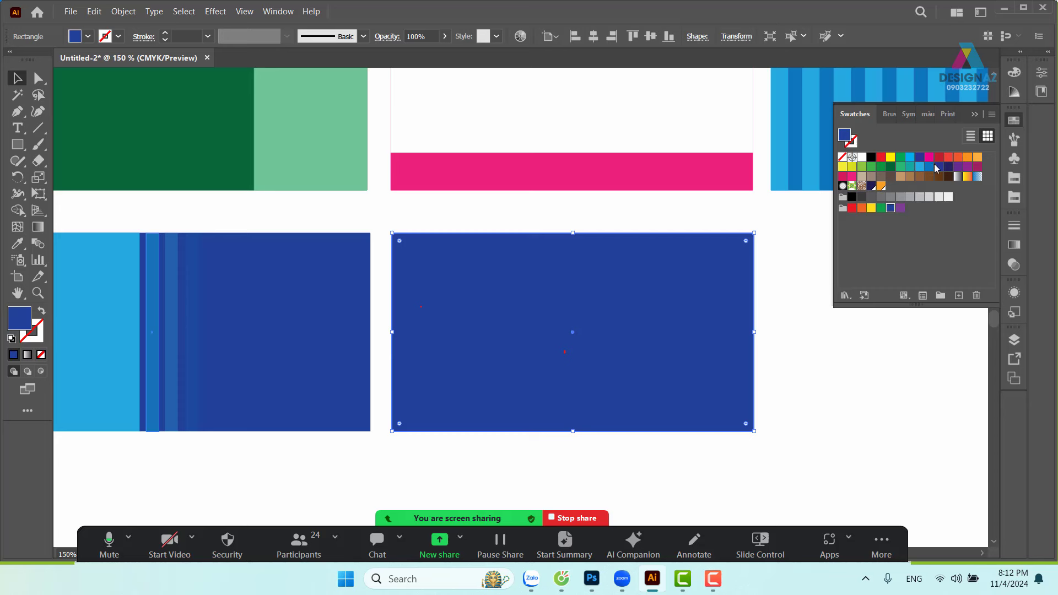
click(852, 177)
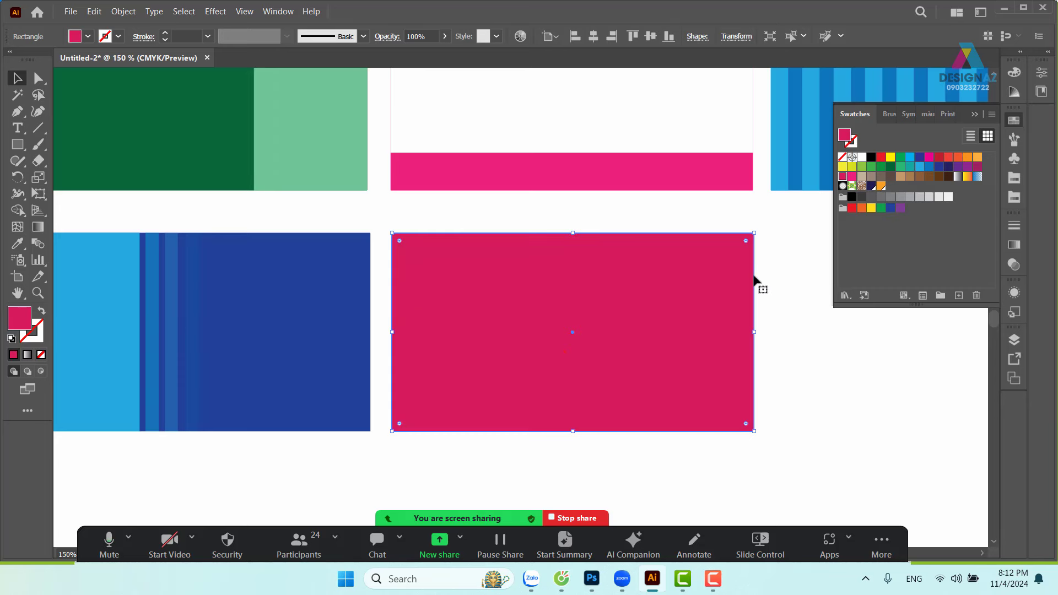
click(835, 329)
Step: Shorten a pink copy into a top band and fill it light pink
click(679, 337)
drag(576, 431, 579, 279)
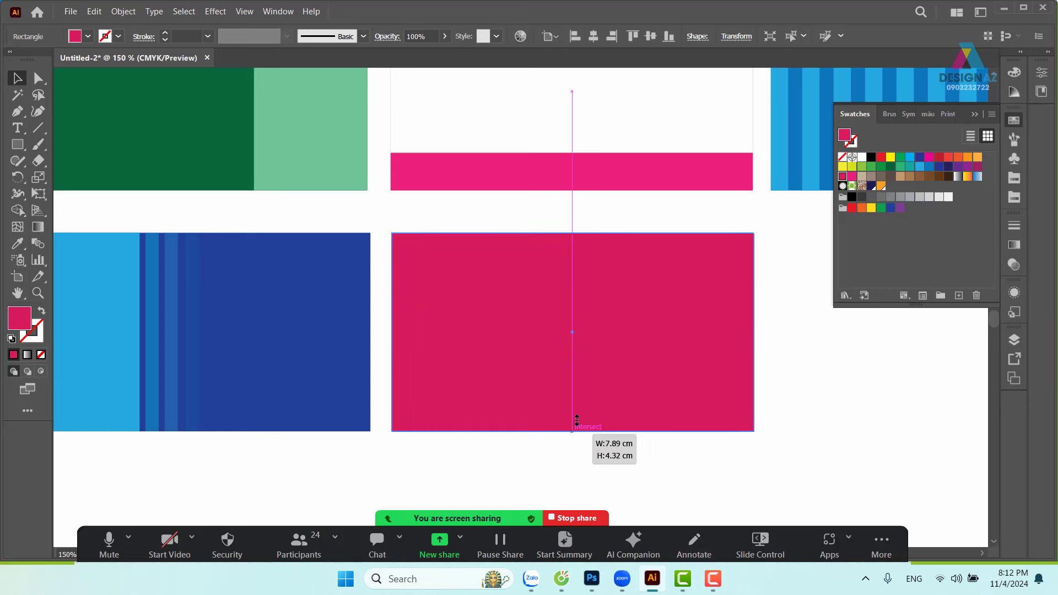
double_click(21, 319)
click(691, 182)
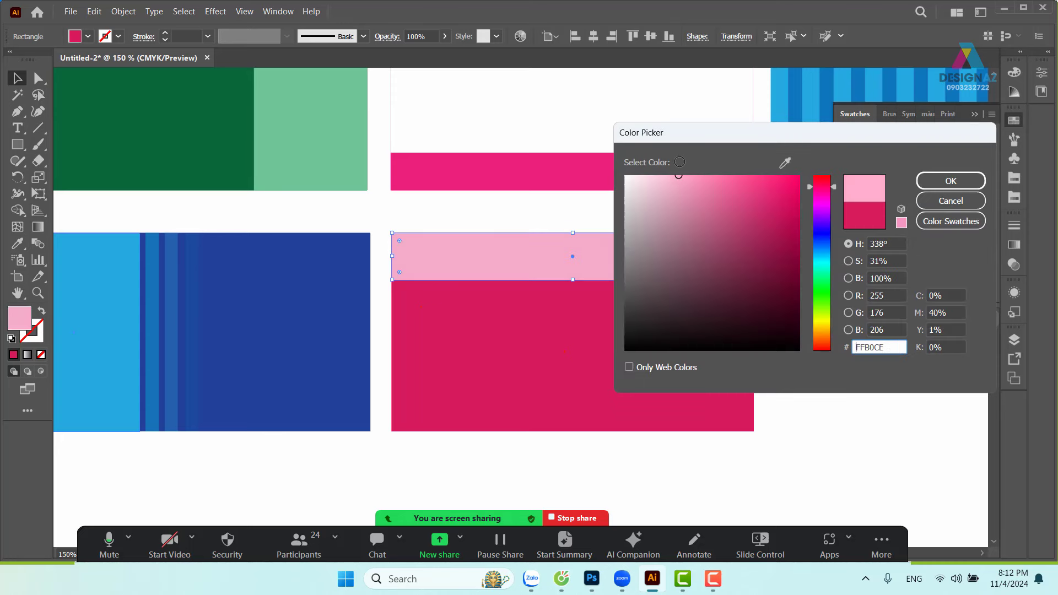
click(951, 181)
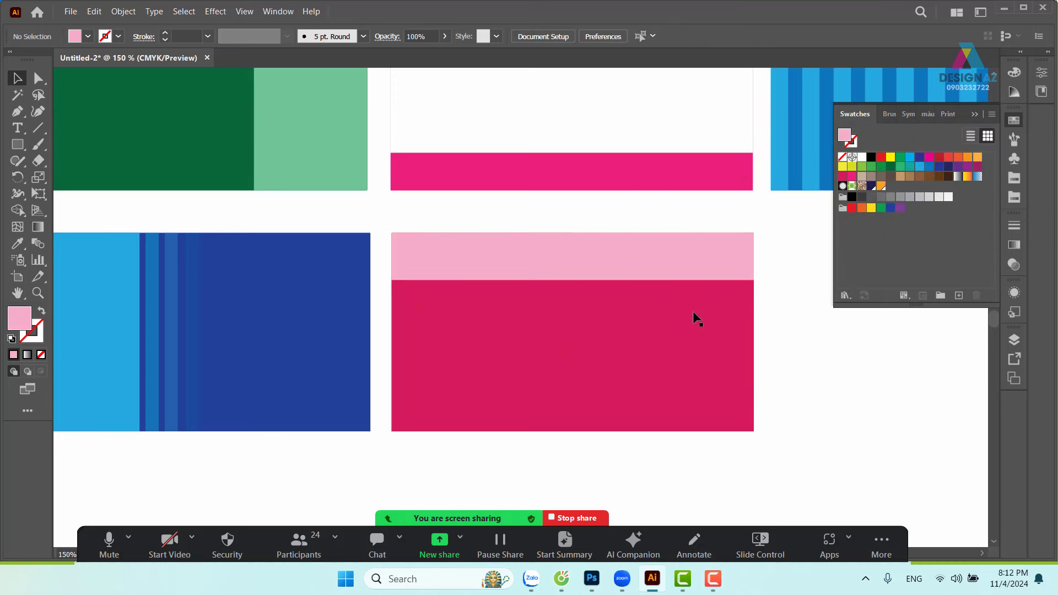
Step: Form a thin 50%-opacity pink strip below the light band and shorten it from the right
drag(639, 271, 639, 272)
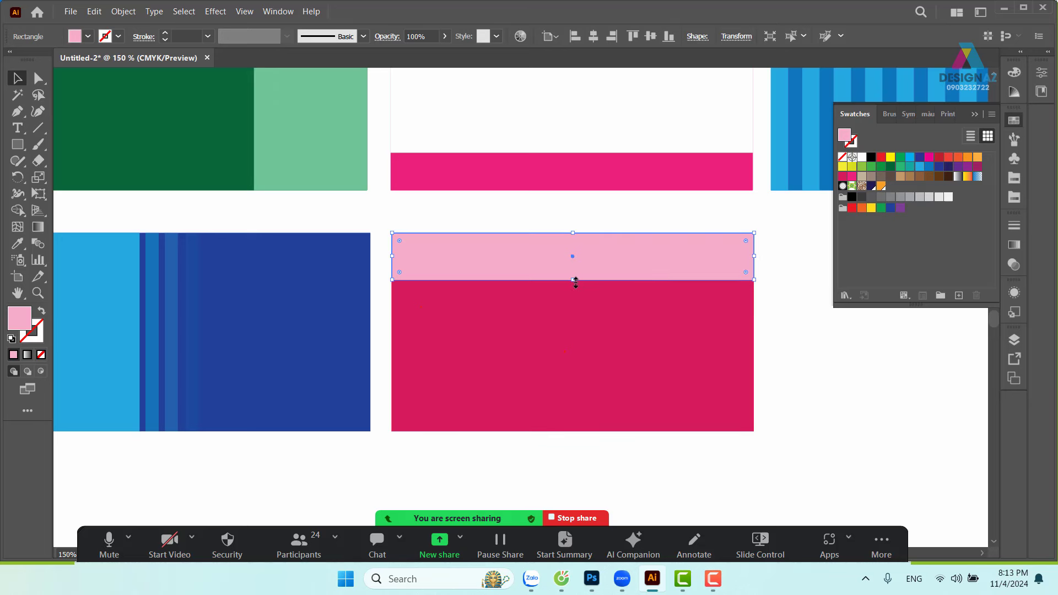
drag(573, 233, 574, 290)
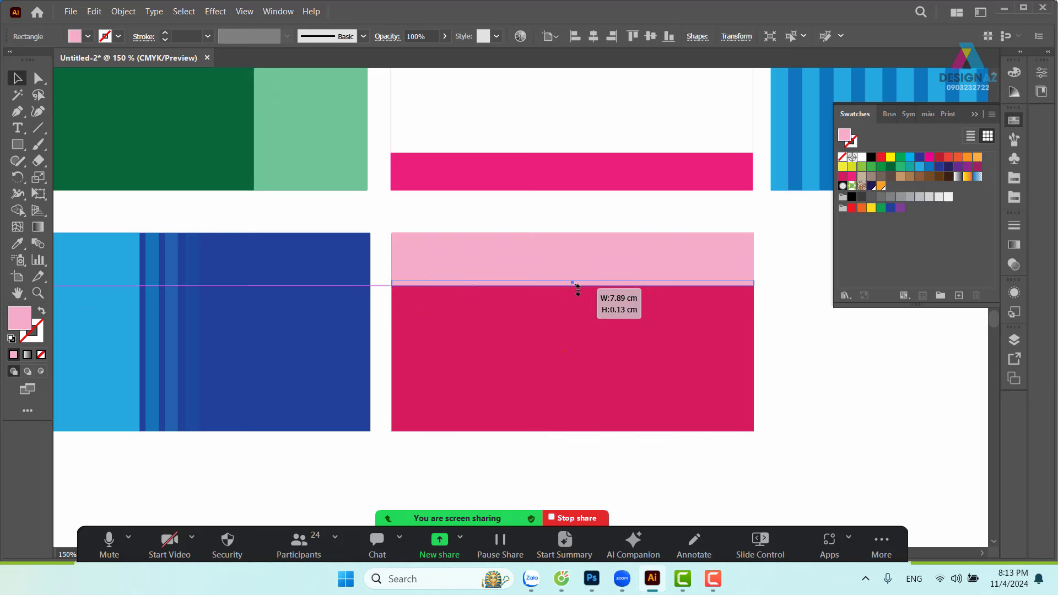
click(413, 37)
text(50)
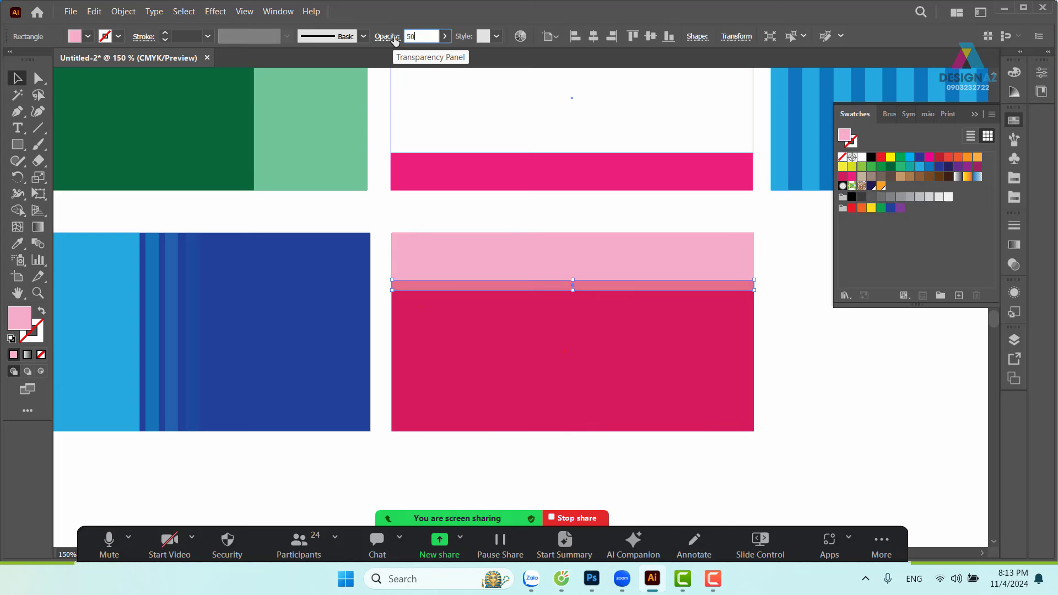
key(Return)
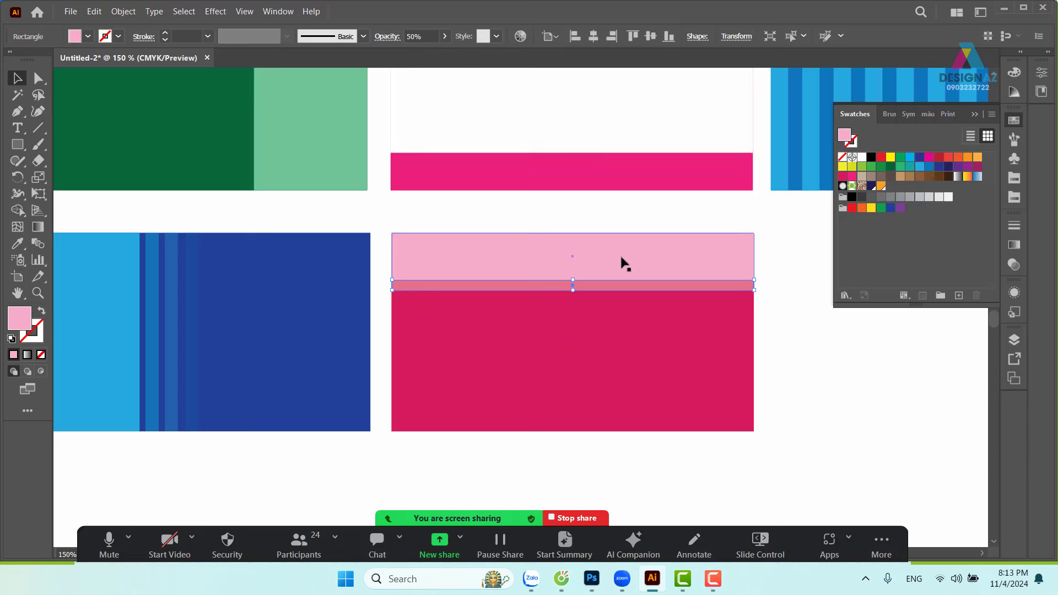
click(626, 265)
click(739, 285)
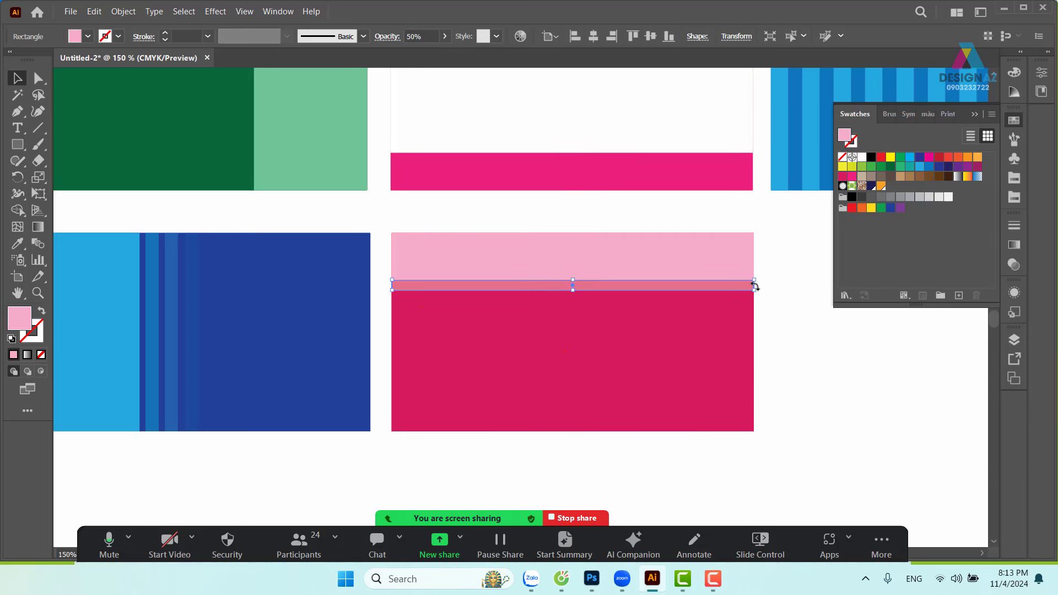
drag(753, 290, 668, 290)
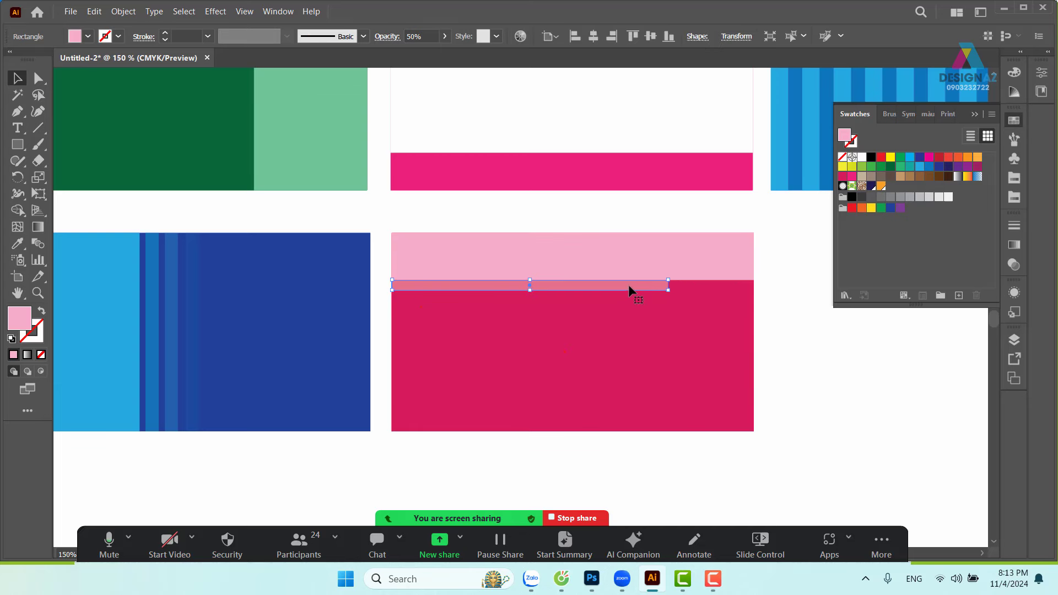
Step: Add two stepped strips below at 30% and 10% opacity, then zoom out
drag(628, 286, 619, 305)
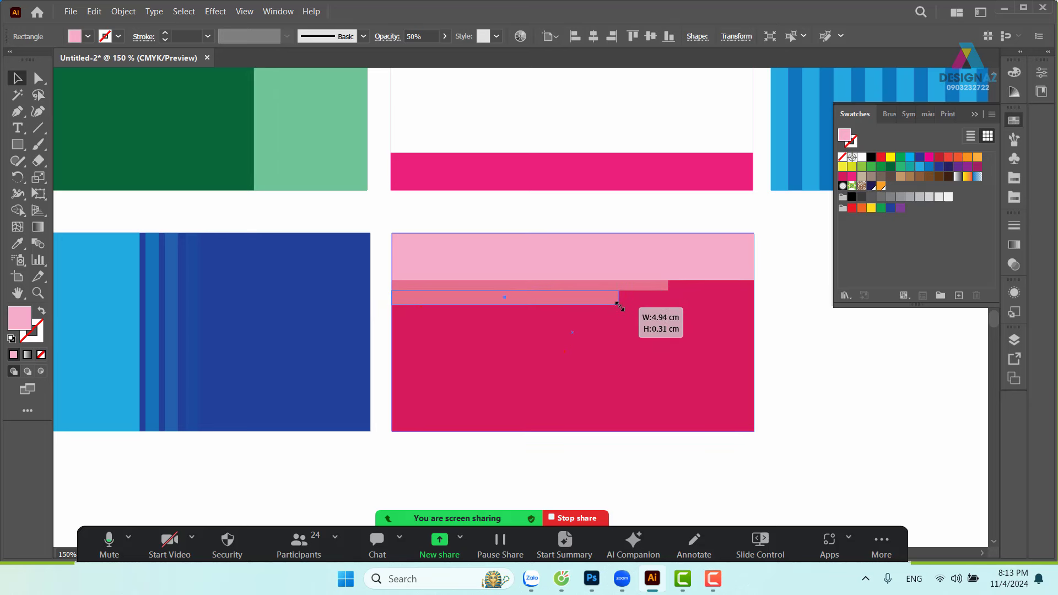
click(421, 37)
text(3)
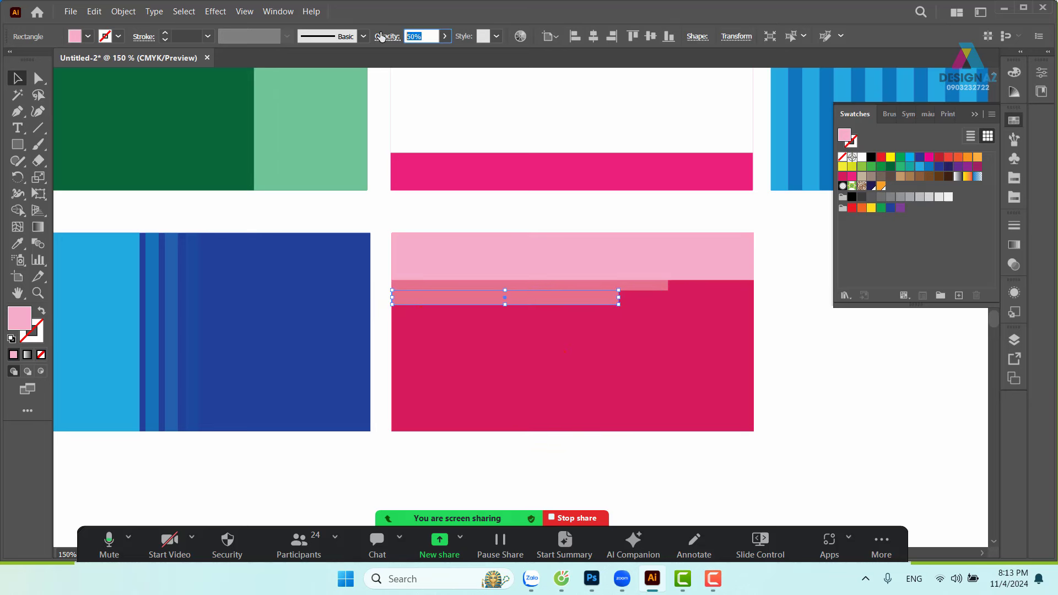
text(0)
key(Return)
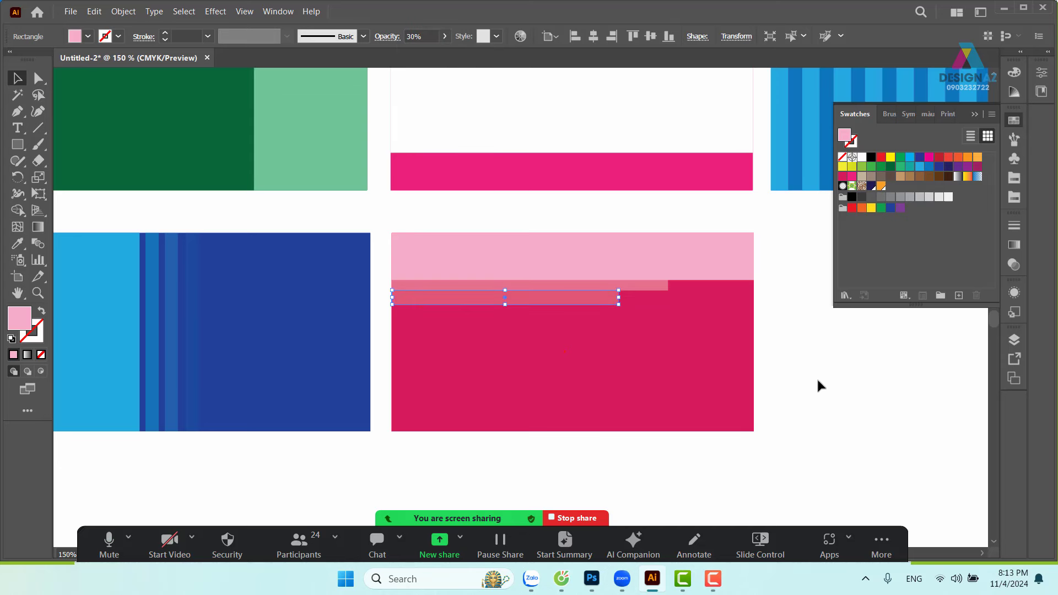
click(817, 377)
mouse_move(593, 295)
mouse_down()
mouse_move(595, 317)
mouse_move(542, 311)
mouse_up()
click(423, 37)
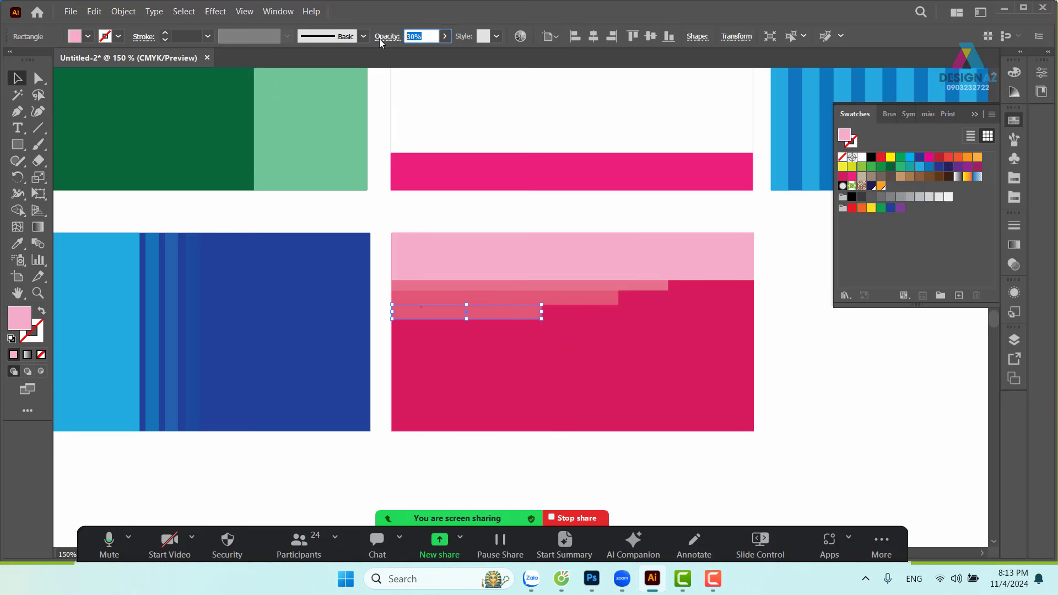
text(10)
key(Return)
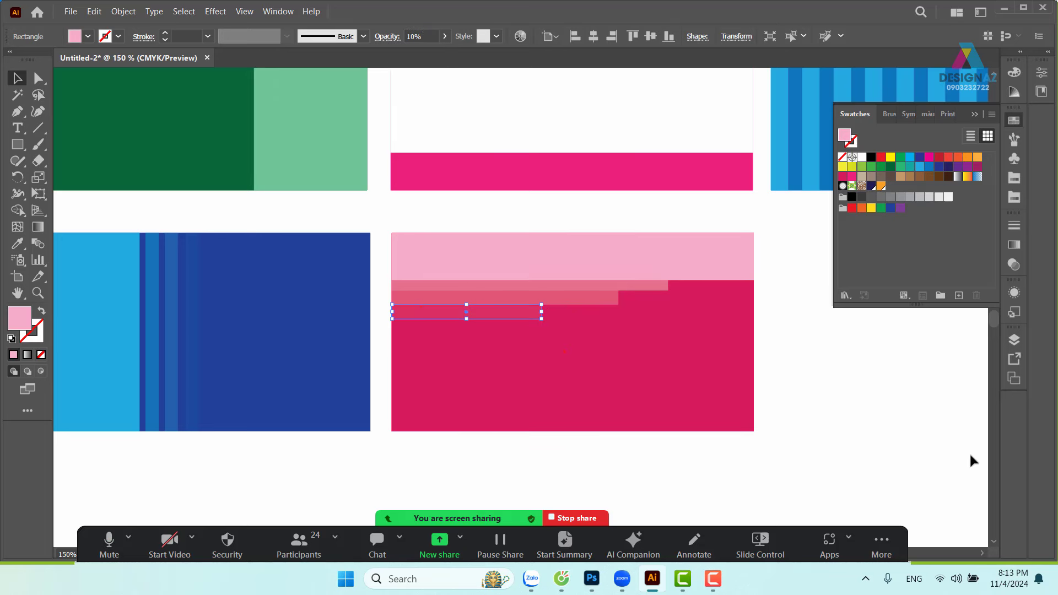
click(943, 407)
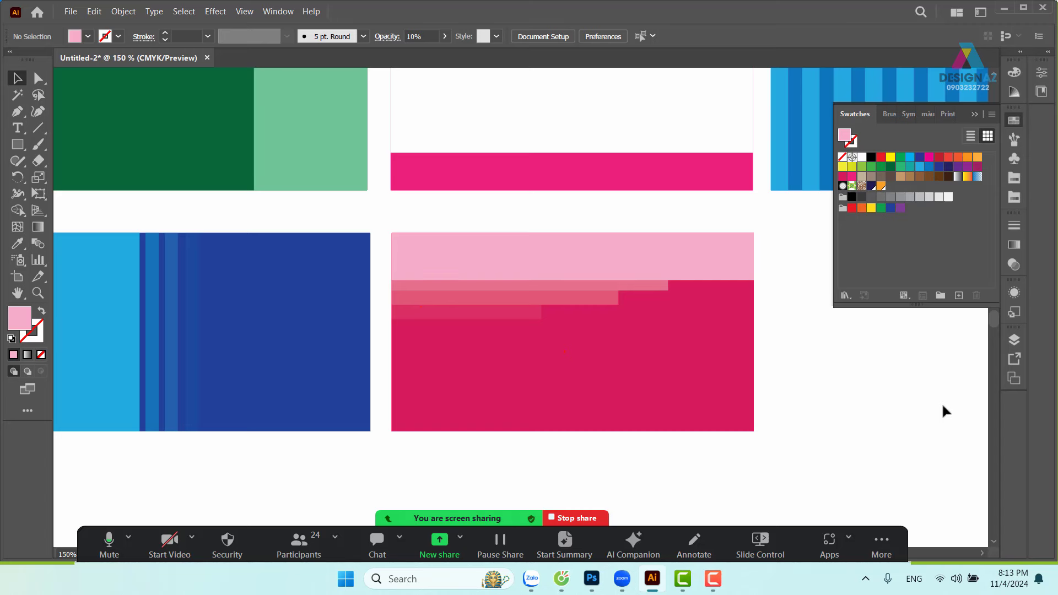
key(ctrl+minus)
key(ctrl+minus)
key(ctrl+minus)
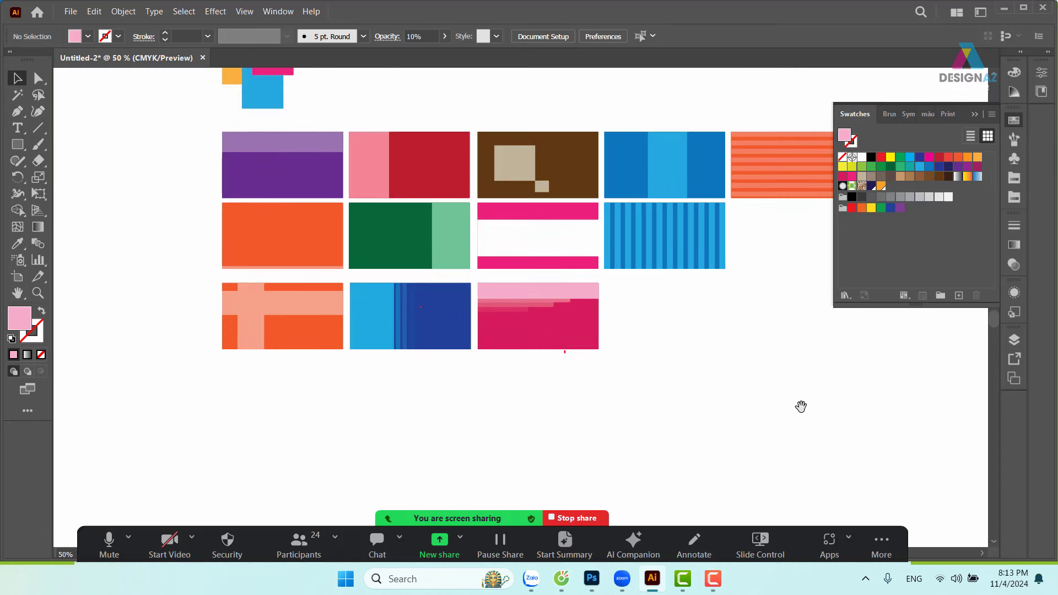
Step: Place the orange striped rectangle after the pink block in the third row, then collapse Swatches
drag(801, 407, 574, 415)
drag(660, 223, 515, 339)
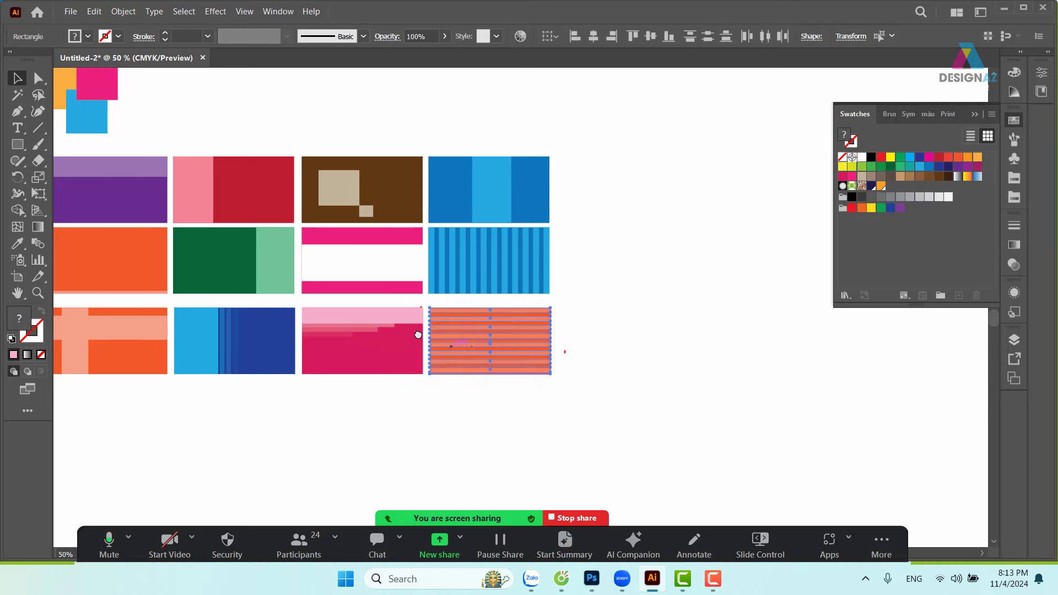
scroll(540, 348, left, 5)
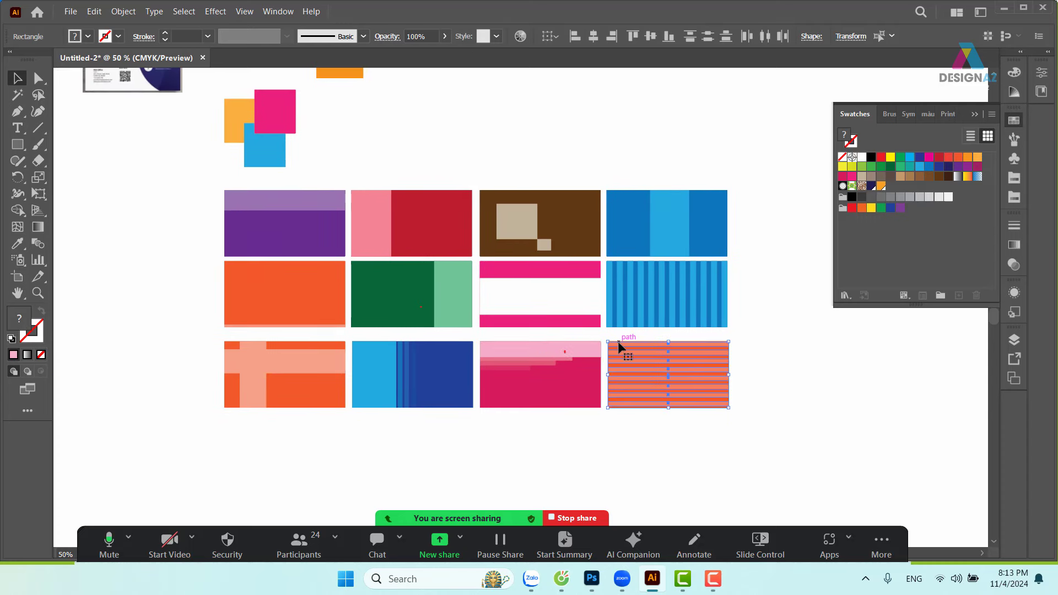
scroll(617, 339, up, 1)
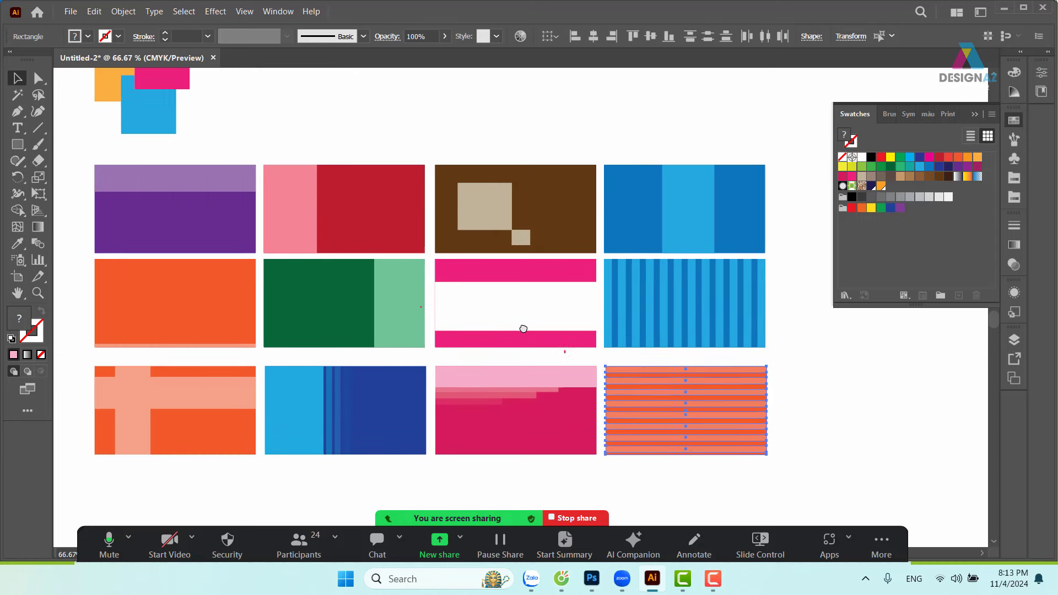
drag(523, 329, 564, 314)
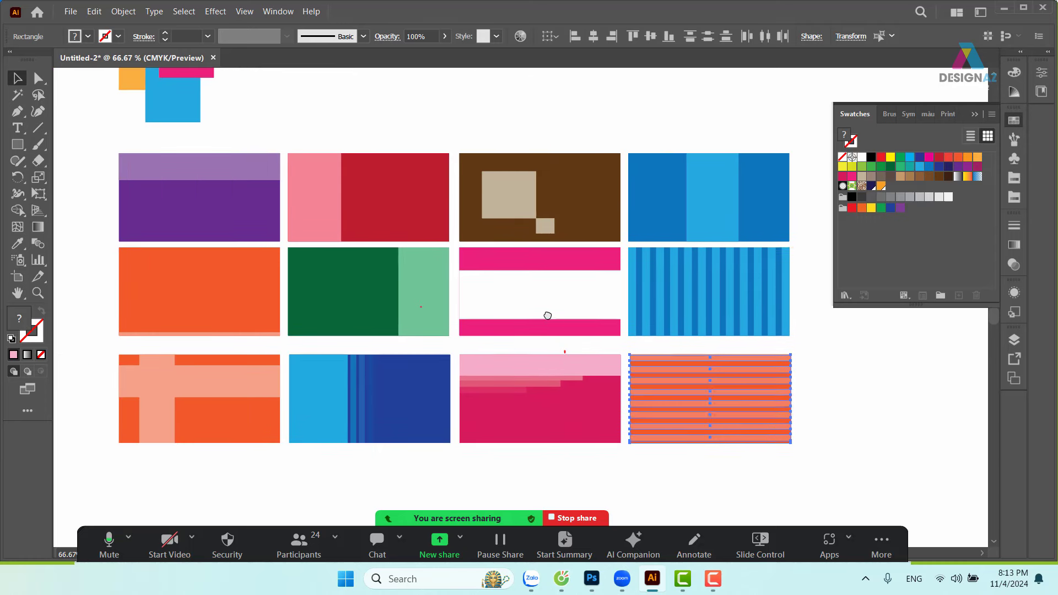
click(979, 114)
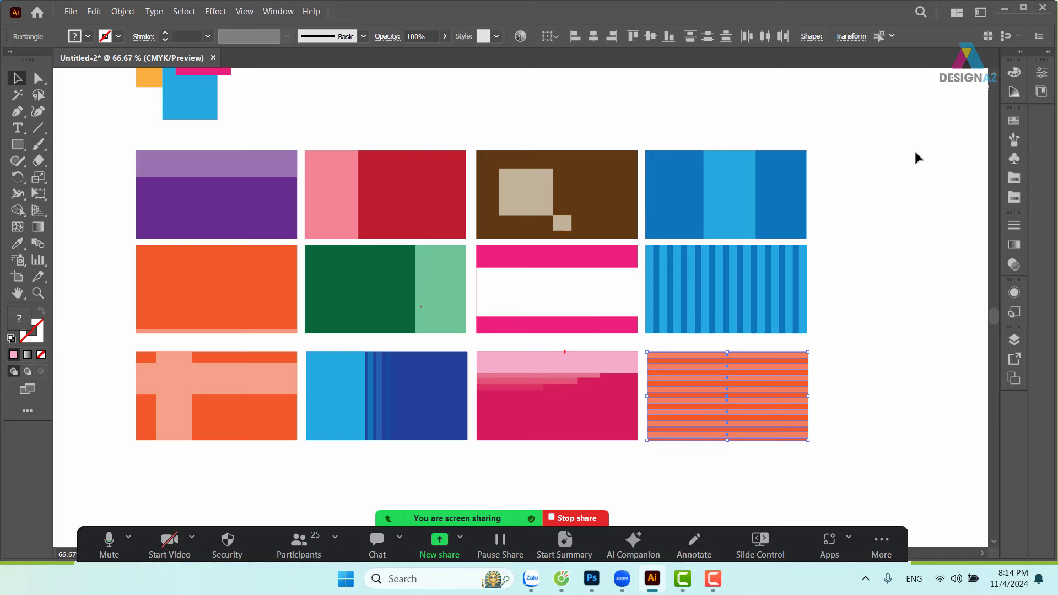
click(929, 211)
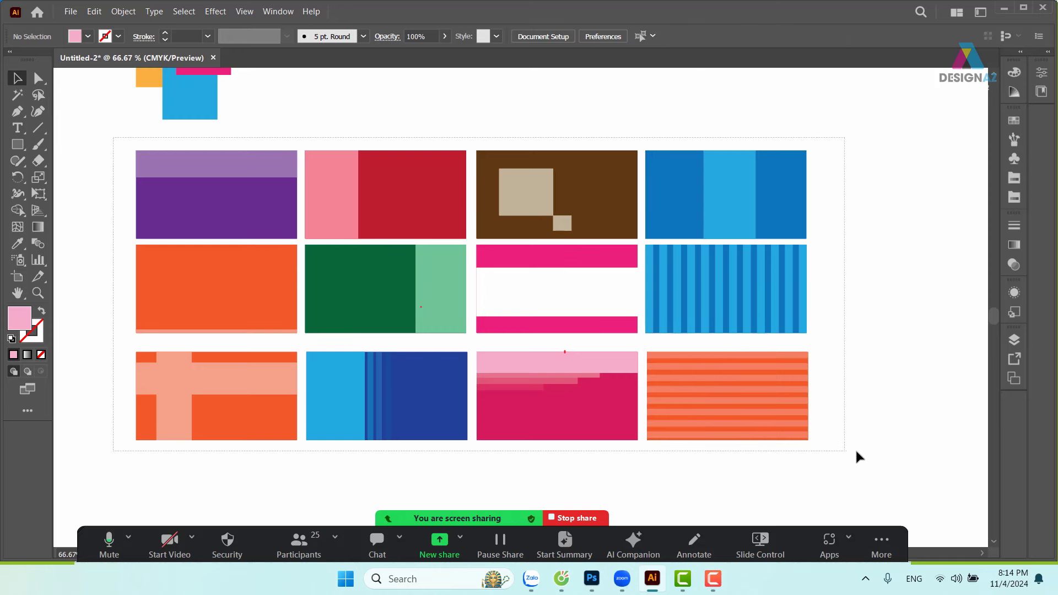
drag(132, 158, 855, 448)
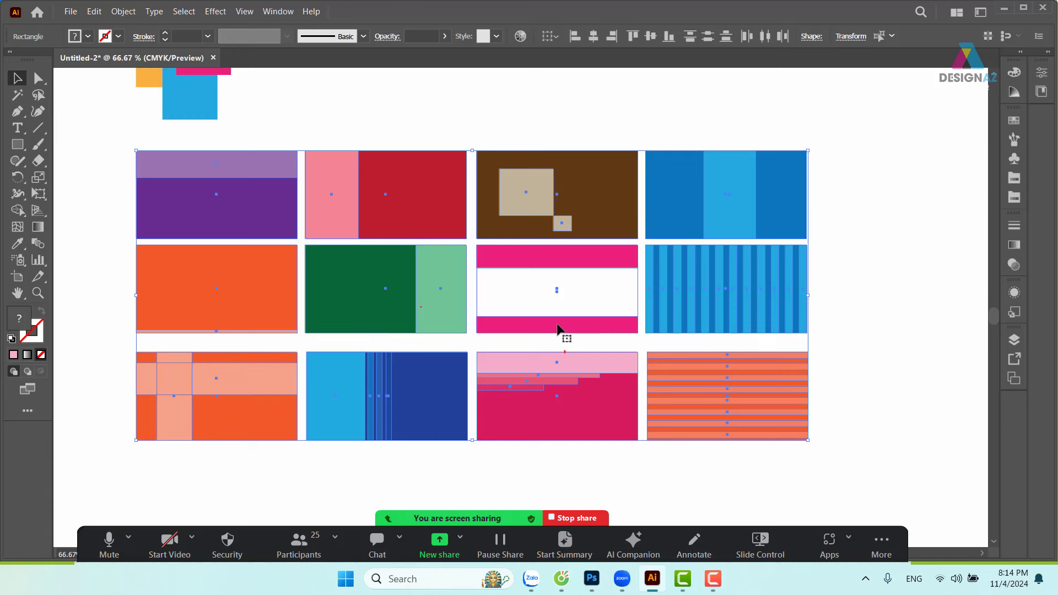
drag(543, 315, 563, 317)
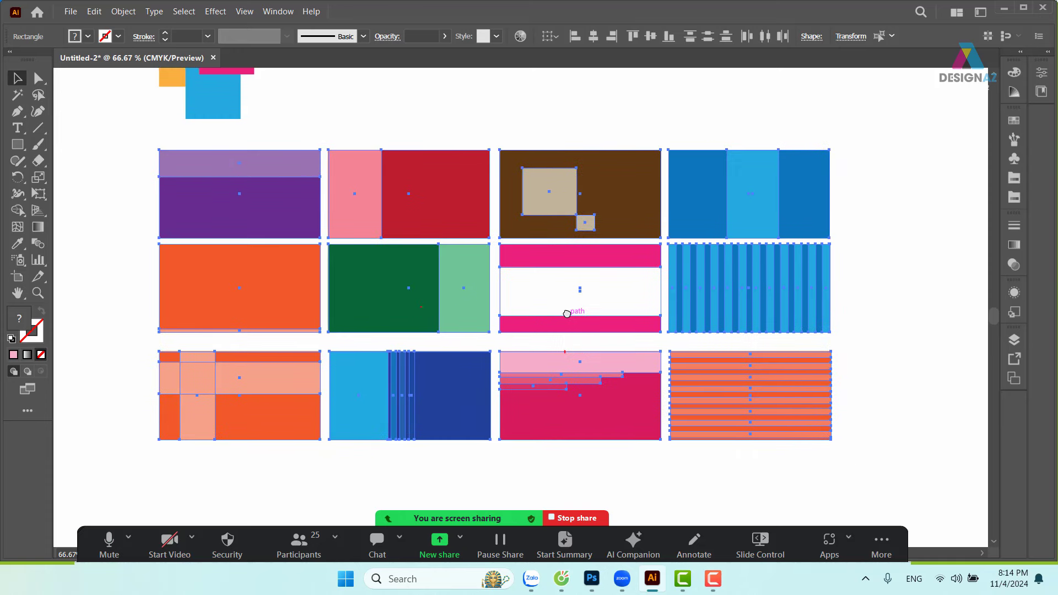
click(678, 126)
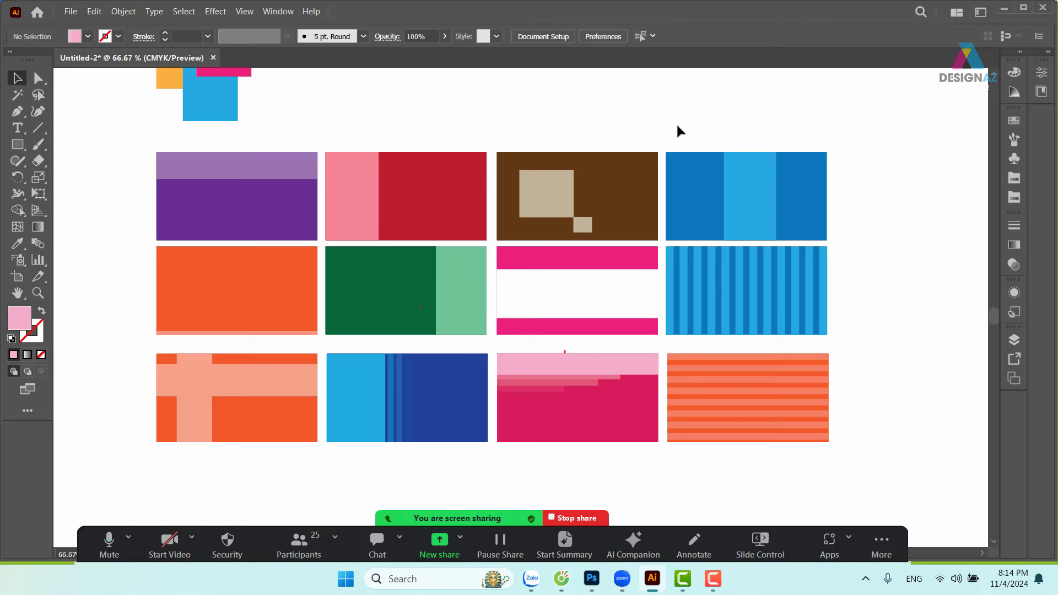
click(714, 579)
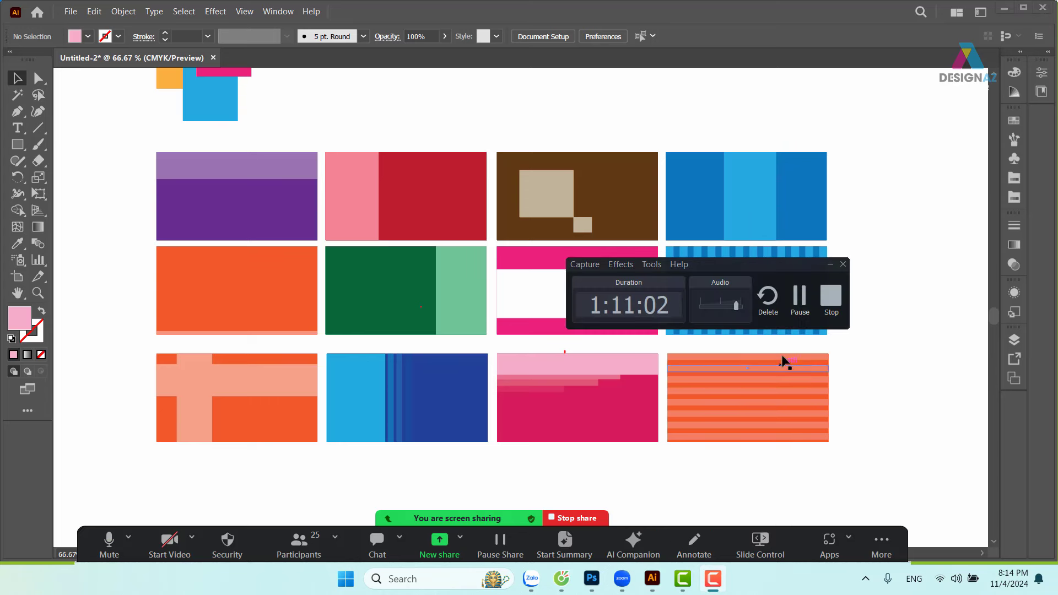